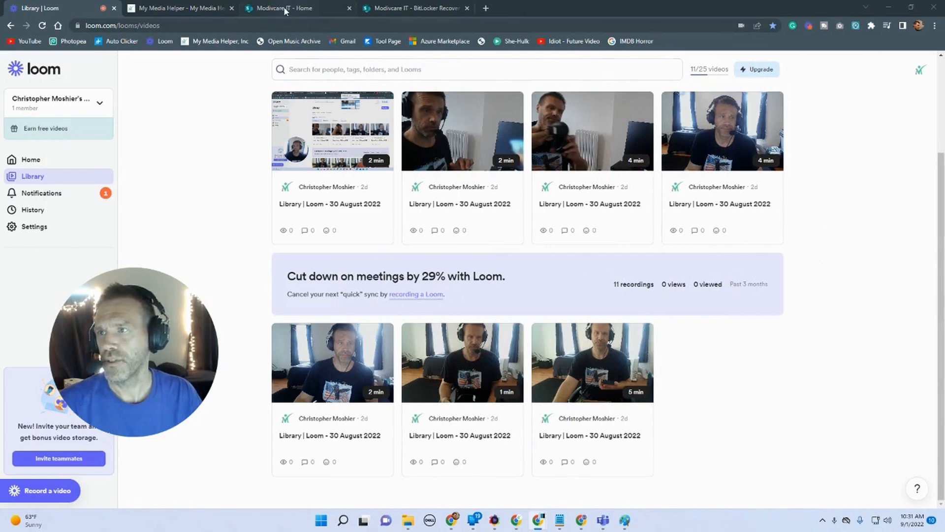
Step: Open the Import and Export Email Contacts procedure on the Modivcare IT site and read through it
left_click(286, 10)
scroll(346, 173, "down", 5)
scroll(346, 173, "down", 5)
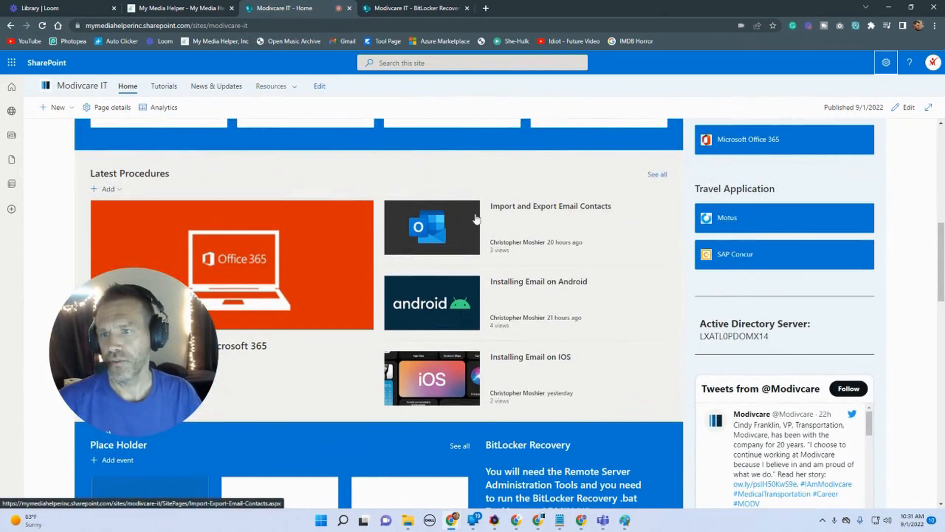
left_click(559, 211)
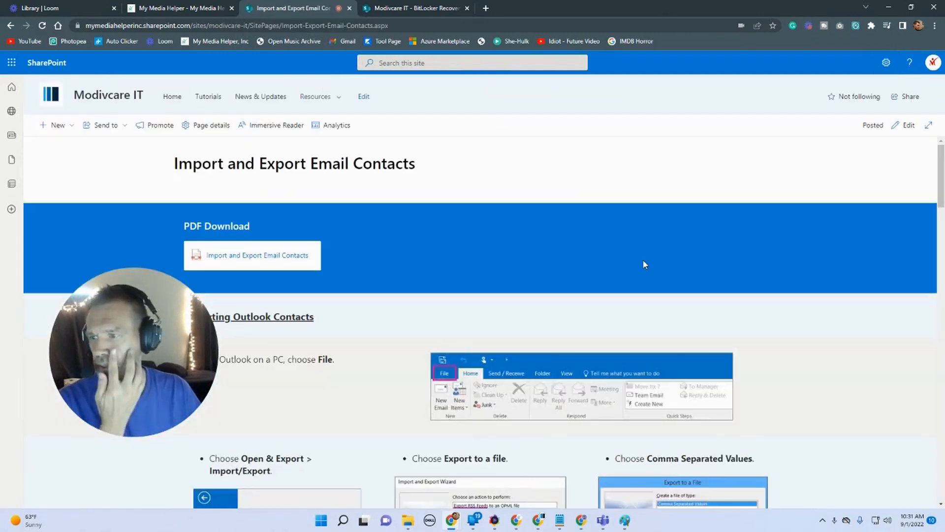
left_click_drag(158, 313, 758, 158)
scroll(458, 301, "down", 3)
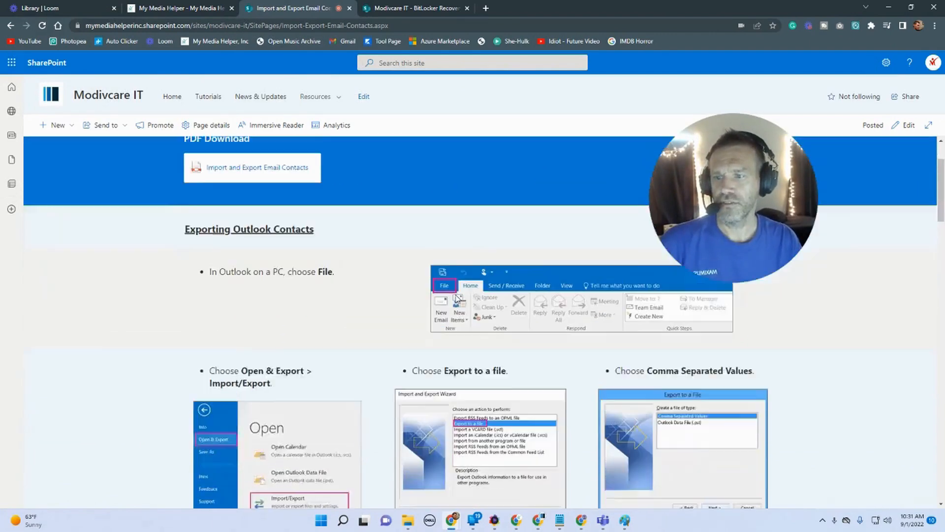
scroll(456, 296, "down", 10)
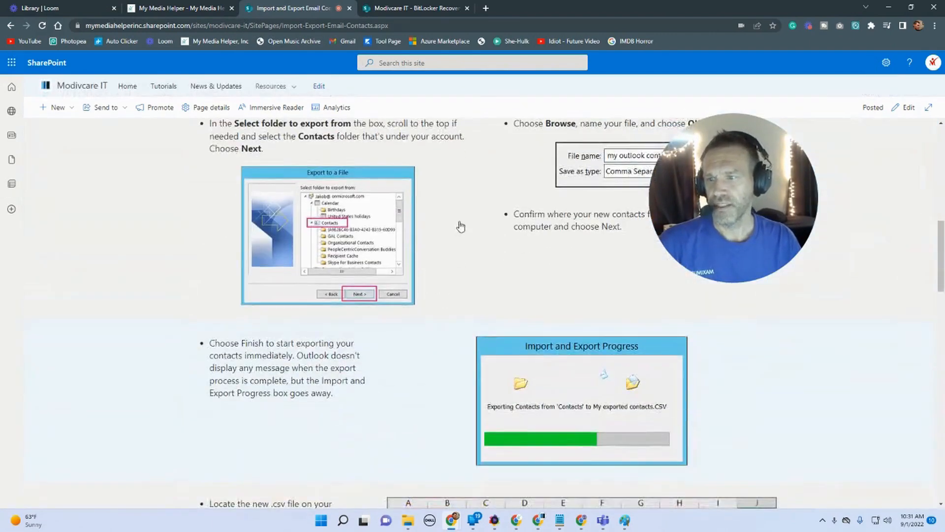
scroll(456, 227, "down", 12)
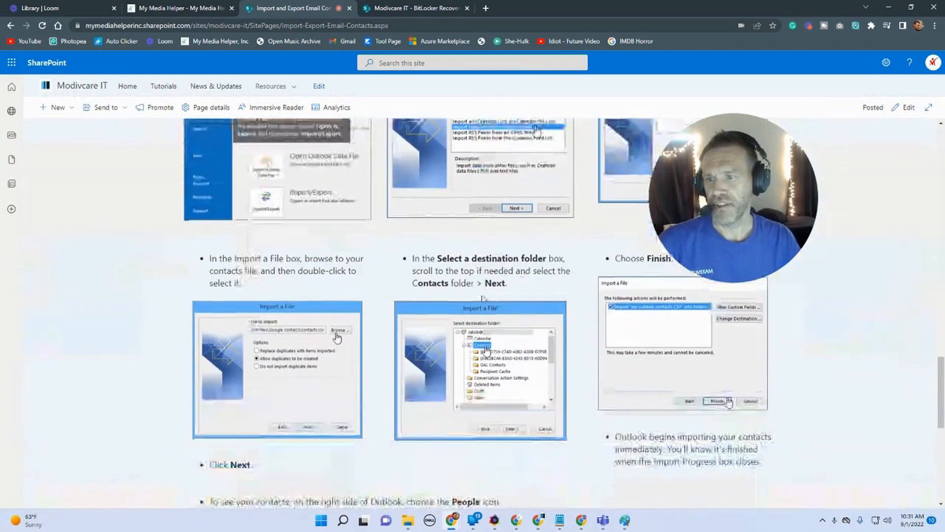
scroll(451, 205, "up", 5)
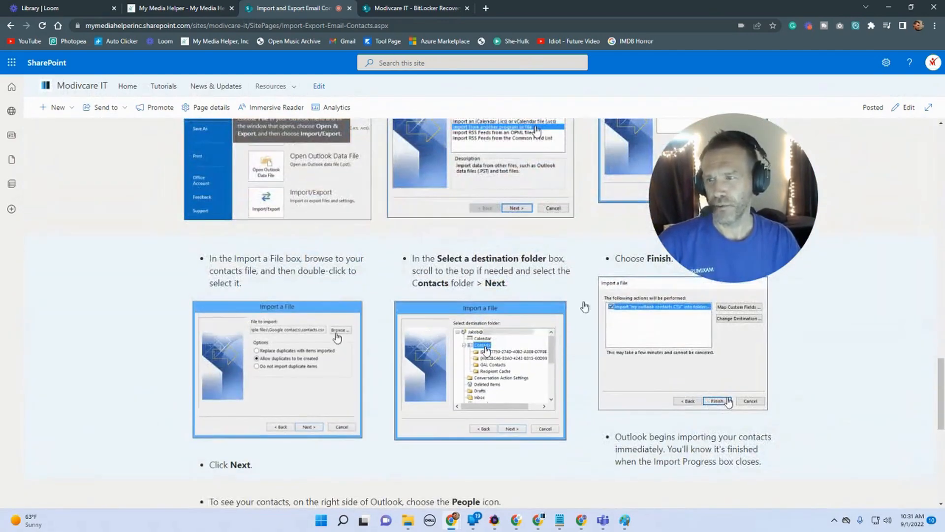
scroll(585, 307, "down", 8)
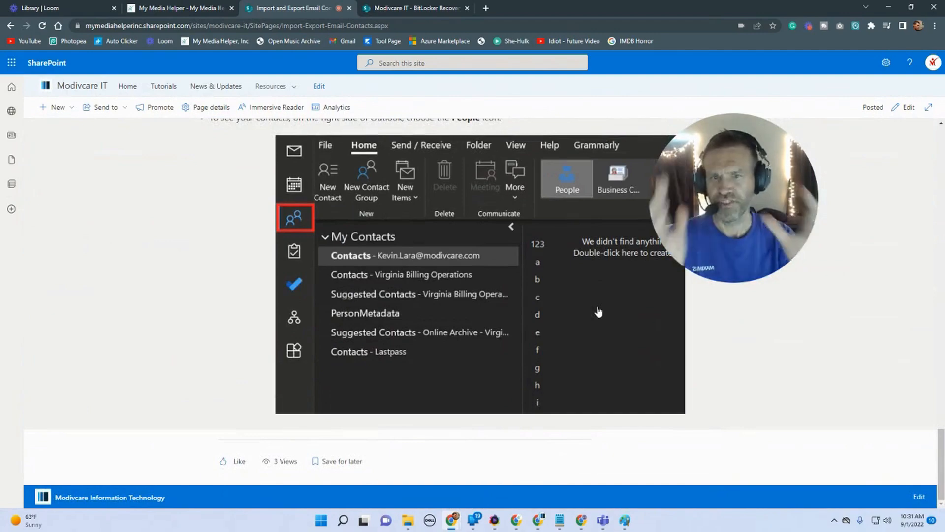
scroll(567, 305, "up", 6)
Step: Browse the Modivcare IT home page and the Tutorials repository, then open the full news list
left_click(12, 25)
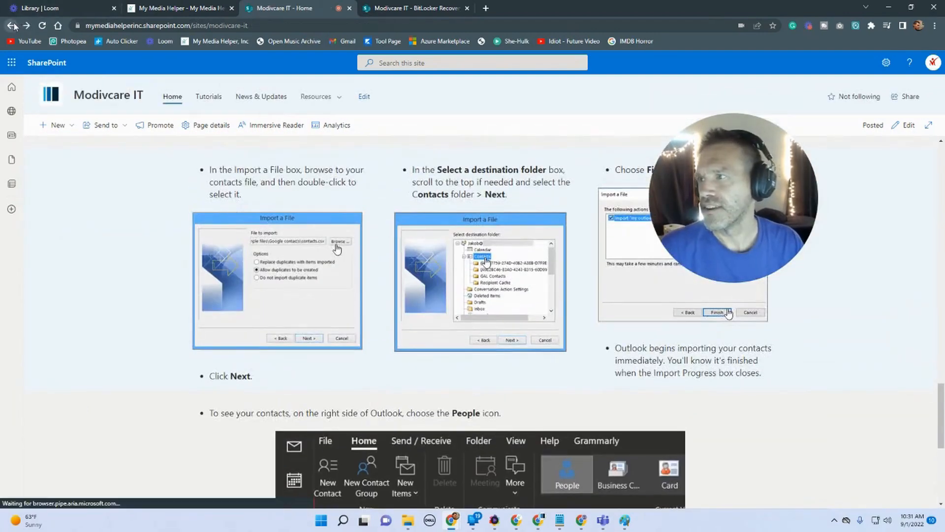
scroll(490, 384, "down", 11)
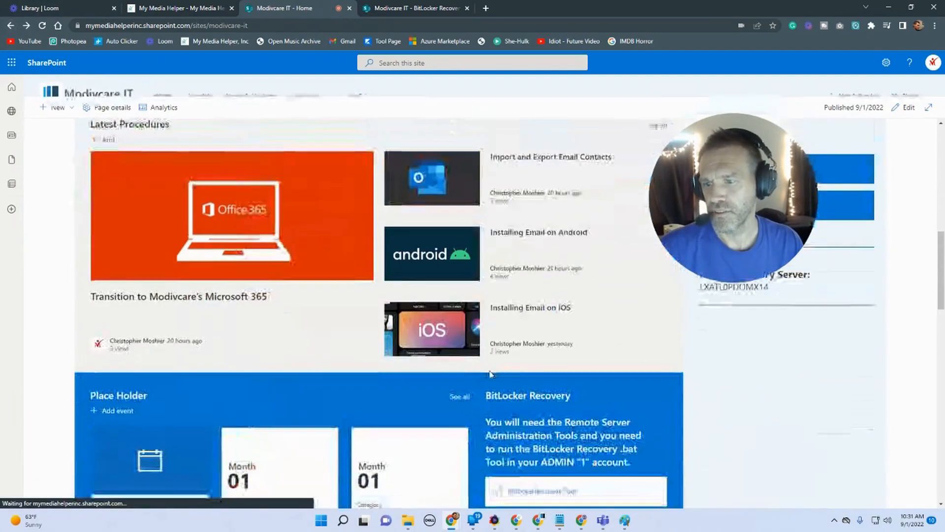
scroll(133, 246, "up", 2)
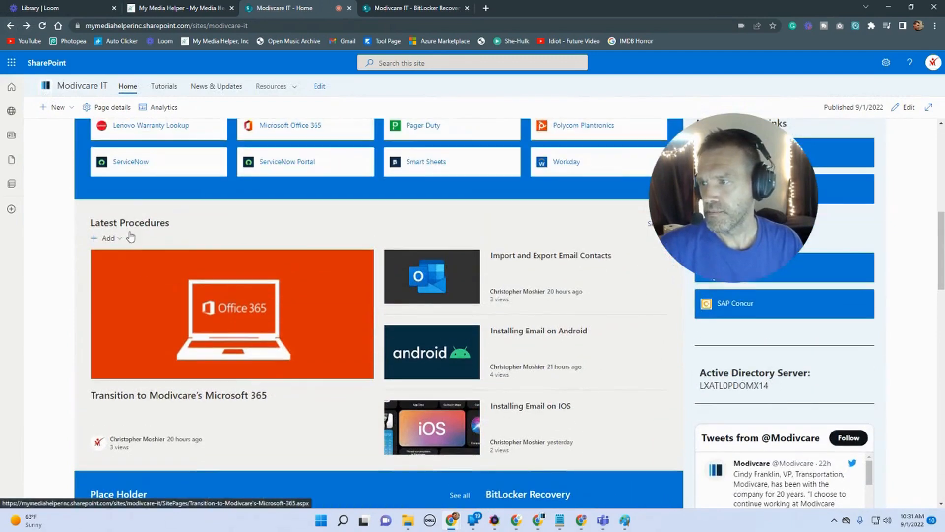
scroll(264, 192, "up", 5)
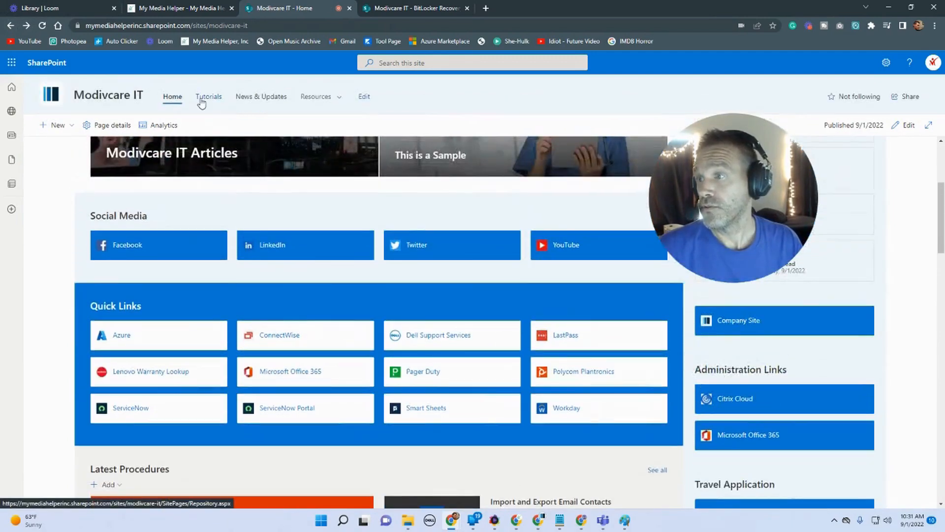
left_click(202, 101)
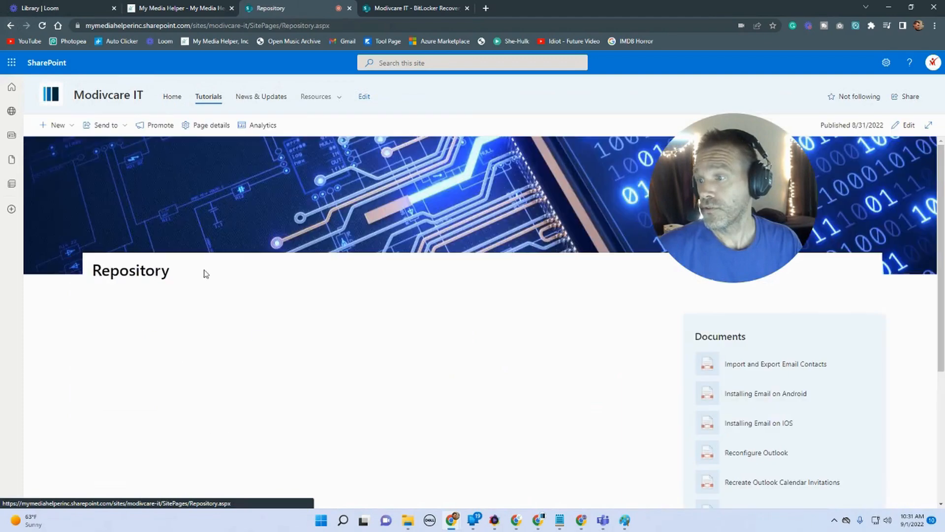
scroll(217, 246, "down", 4)
scroll(163, 389, "up", 2)
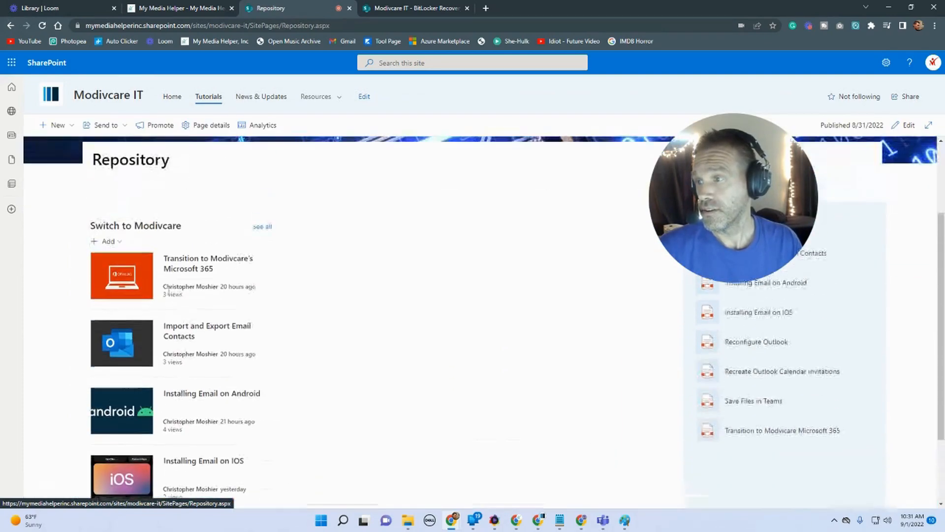
left_click(262, 227)
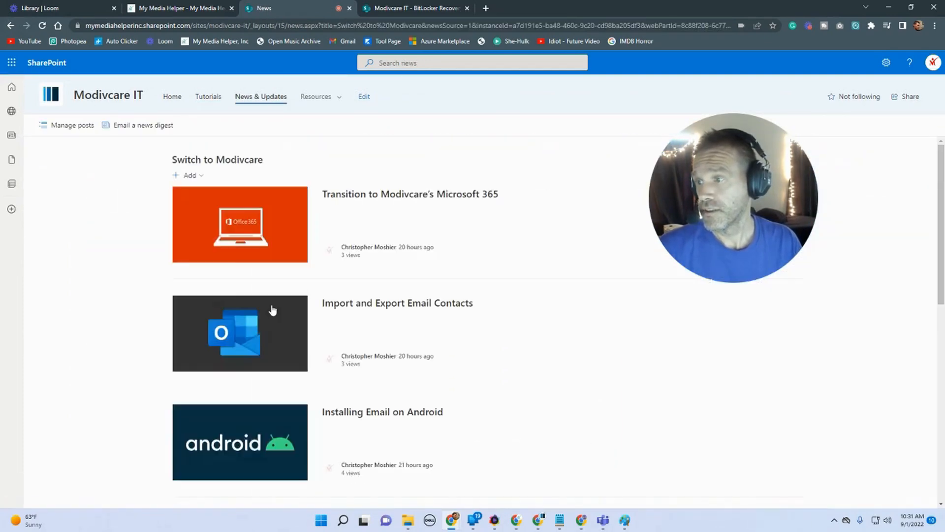
Step: Open the How to Recreate Outlook Calendar Invitations article from the news list and read through it
scroll(273, 309, "down", 6)
scroll(274, 309, "down", 2)
left_click(369, 289)
scroll(317, 252, "down", 9)
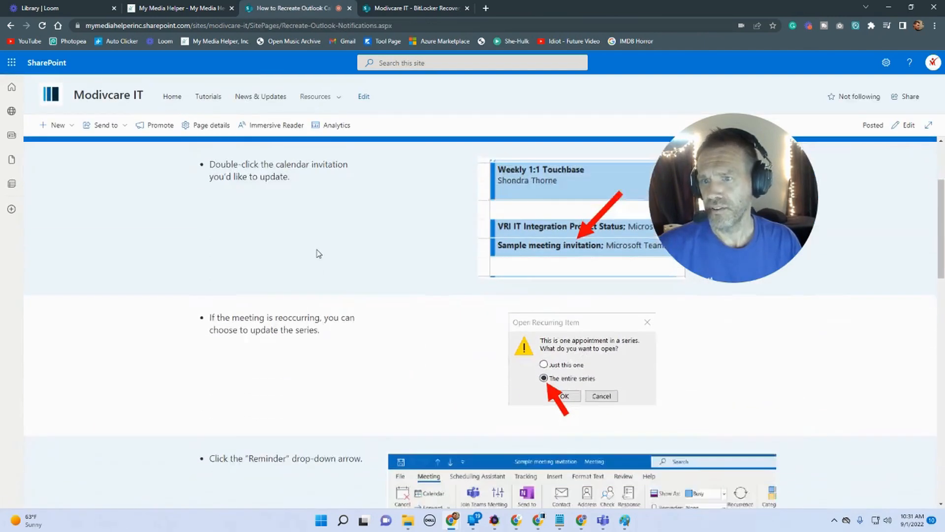
scroll(317, 252, "down", 10)
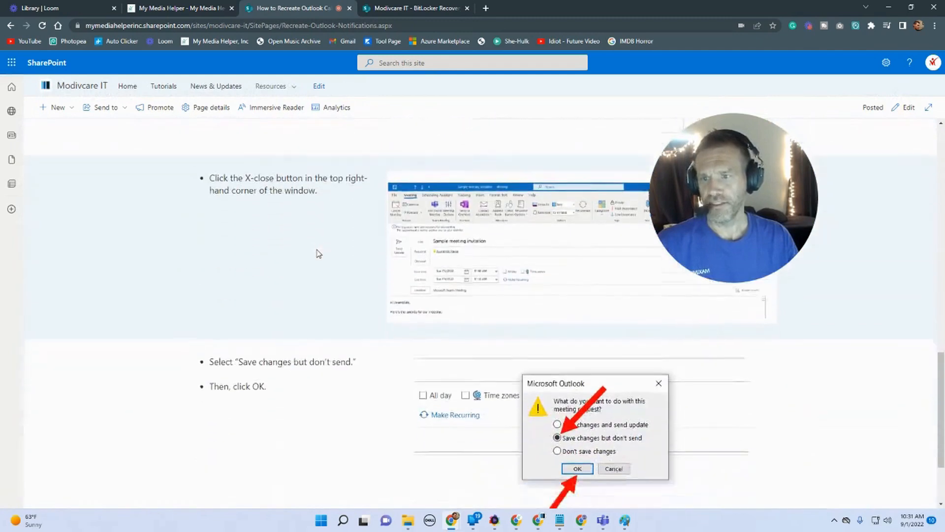
scroll(318, 250, "down", 1)
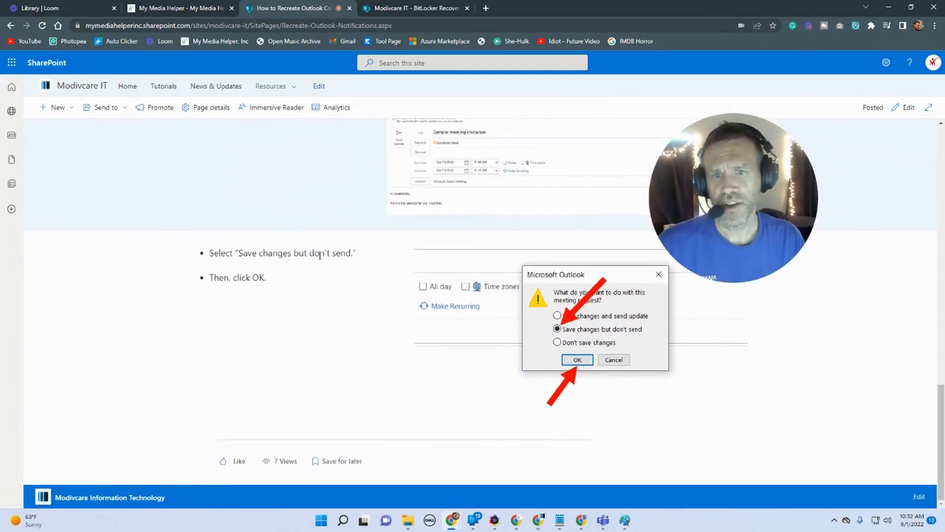
Step: Return to the Modivcare IT home page
left_click(146, 9)
left_click(293, 8)
scroll(158, 190, "up", 10)
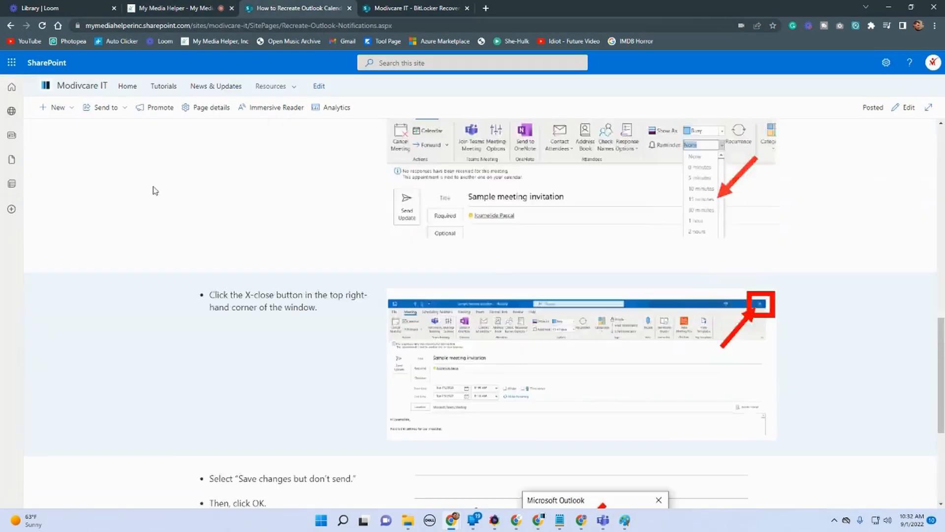
left_click(97, 101)
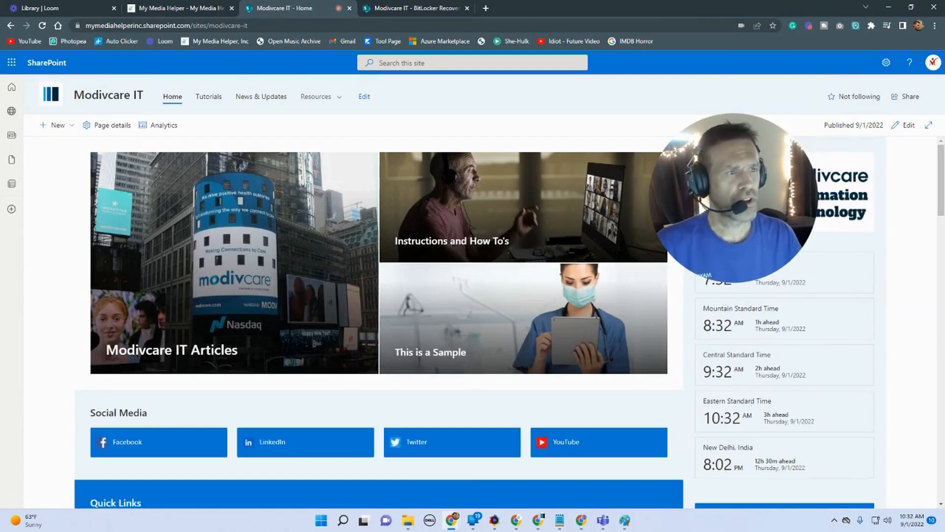
left_click(624, 520)
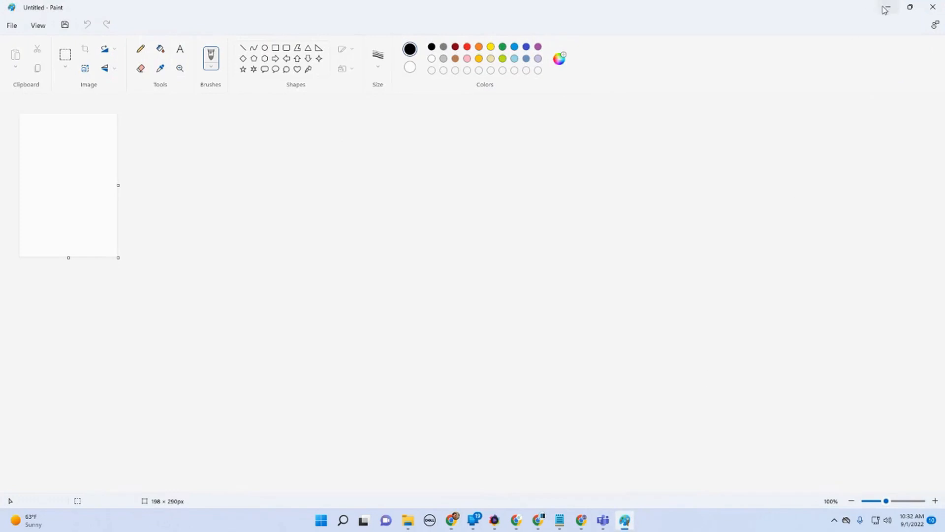
left_click(886, 8)
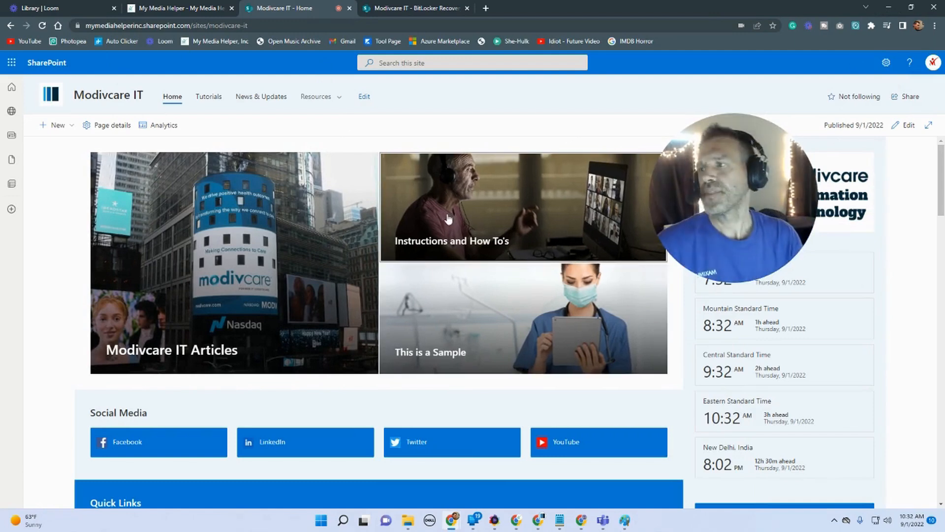
Step: Create a new news post on the site from the Blank template
left_click(70, 127)
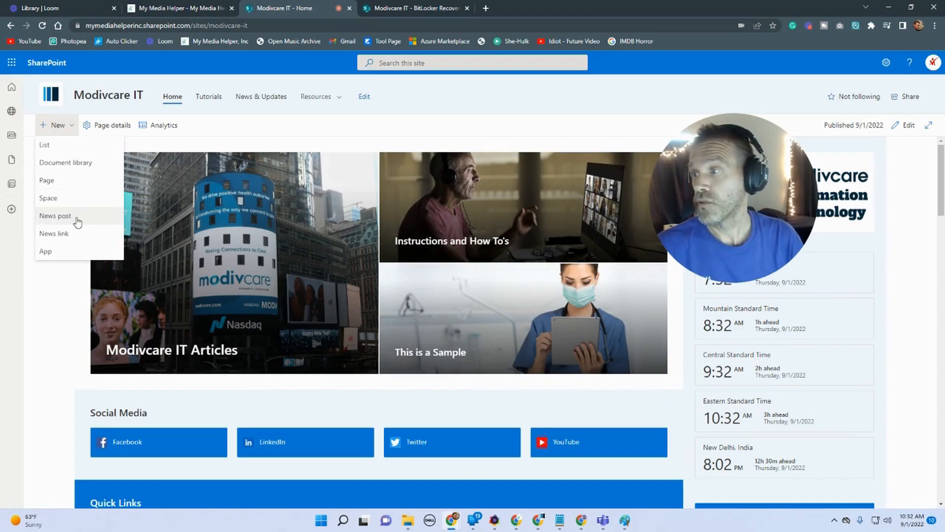
left_click(55, 216)
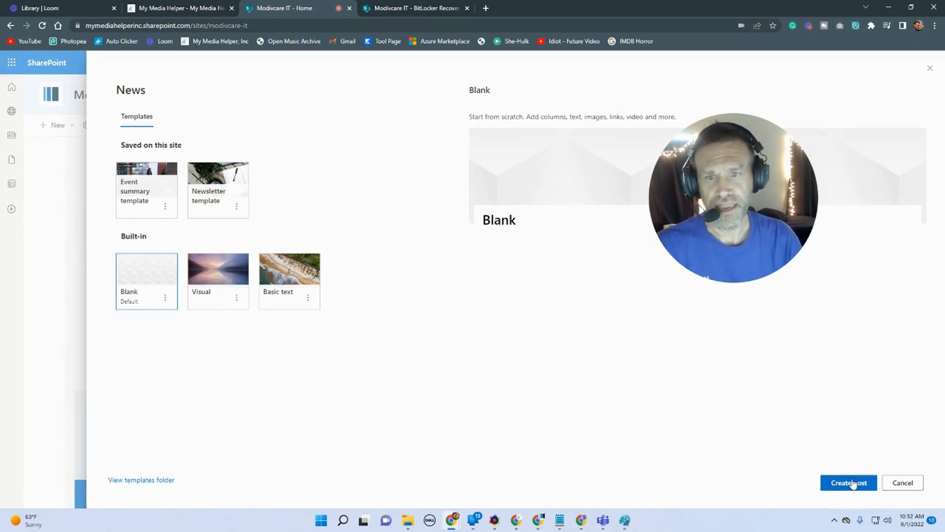
left_click(854, 484)
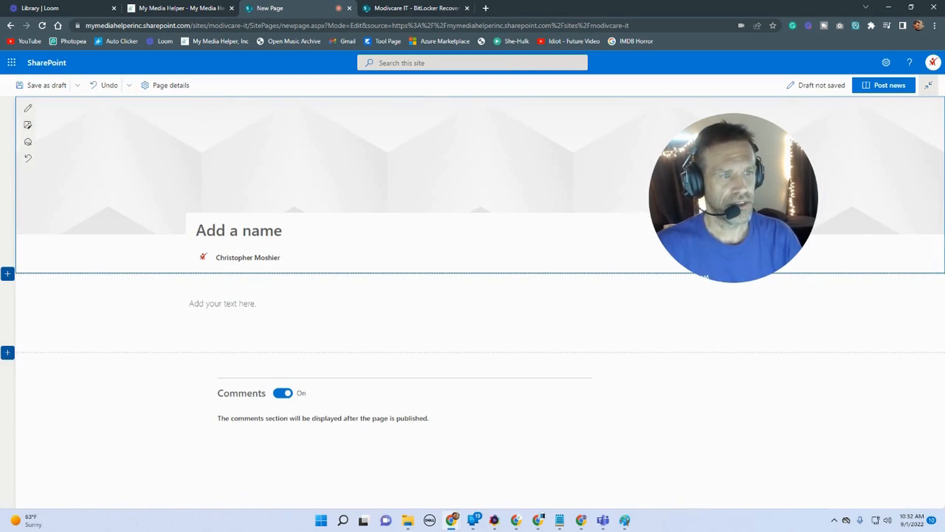
Step: Copy the heading Caching Remote User Credentials from the Word document and paste it as the news post's title
left_click(538, 520)
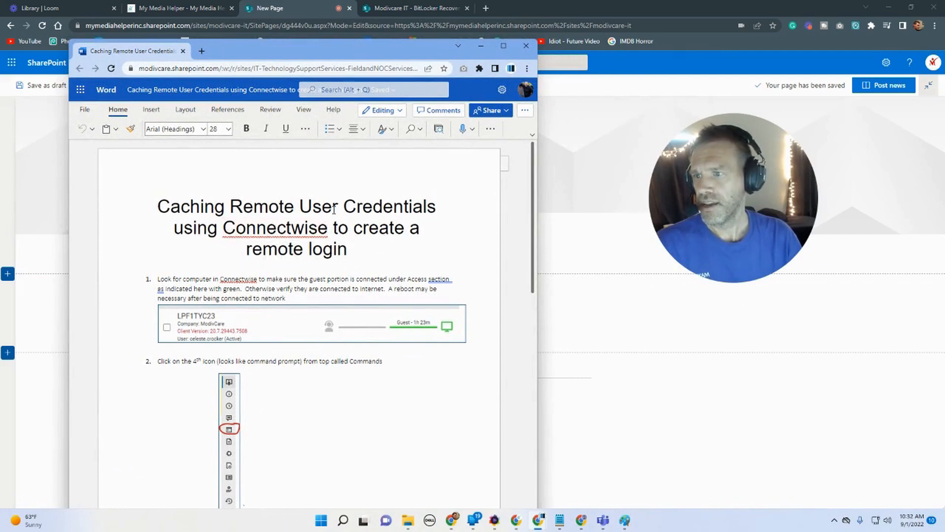
left_click_drag(437, 206, 159, 207)
right_click(170, 211)
left_click(200, 254)
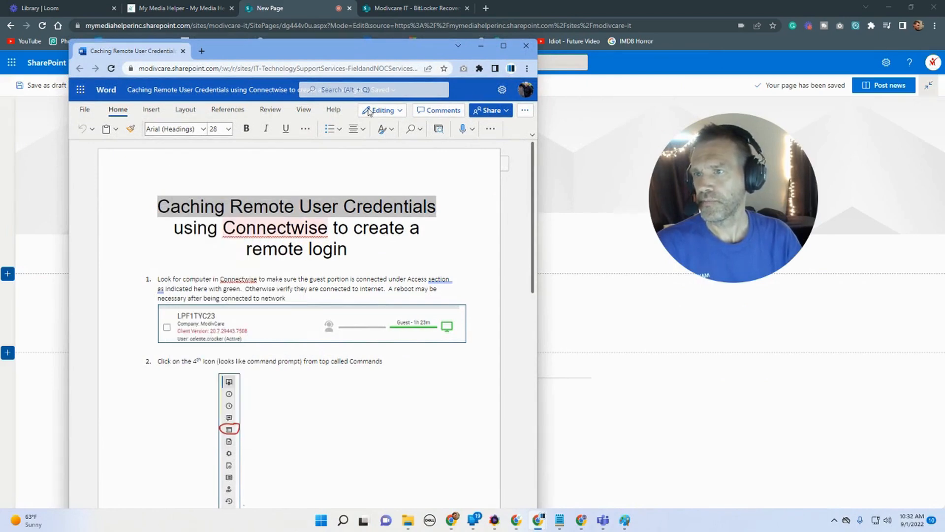
left_click_drag(404, 46, 944, 162)
left_click(250, 234)
key("ctrl+v")
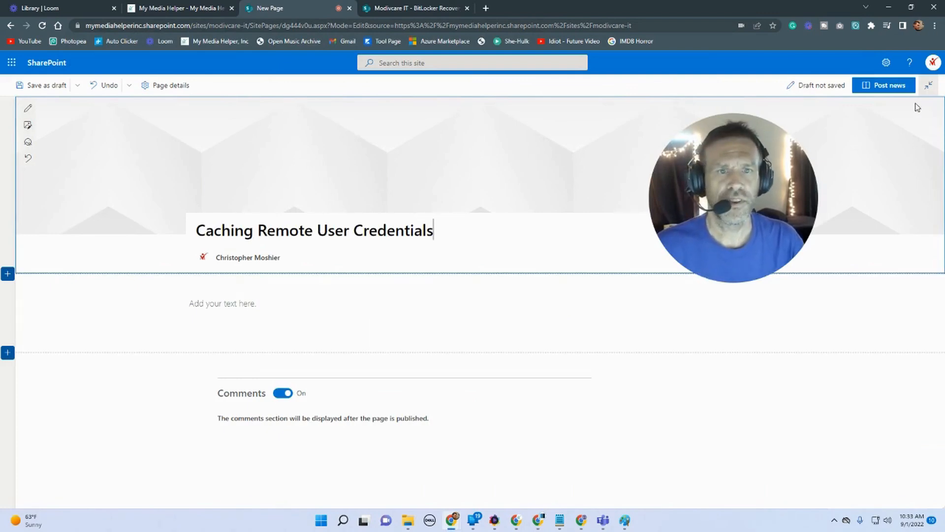
Step: Change the news post's title area layout to Plain
left_click(886, 63)
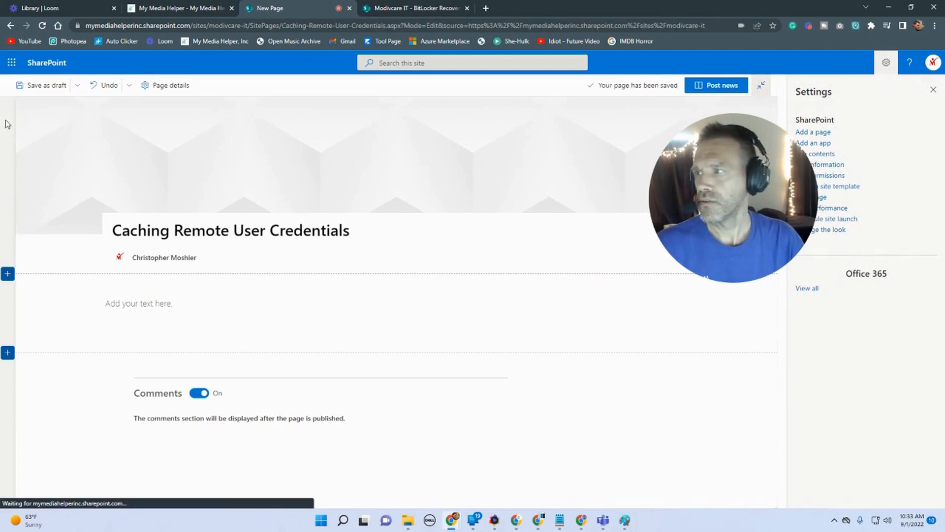
left_click(933, 90)
left_click_drag(755, 188, 648, 166)
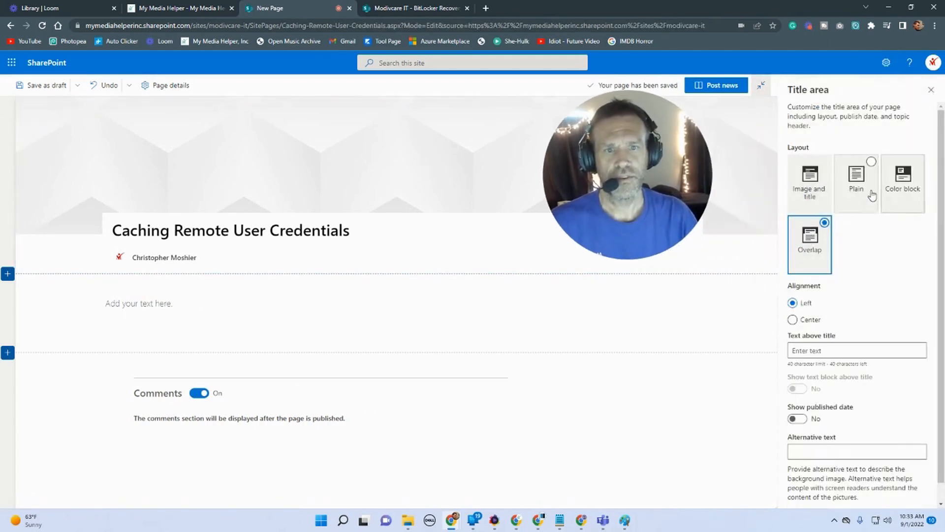
left_click(861, 177)
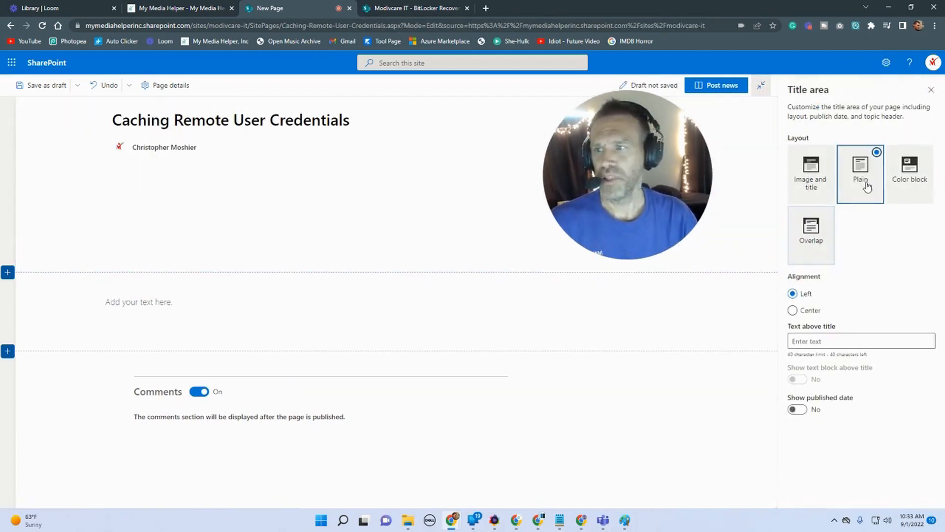
Step: Apply a light background shading to the post's text section
left_click(37, 312)
left_click(881, 266)
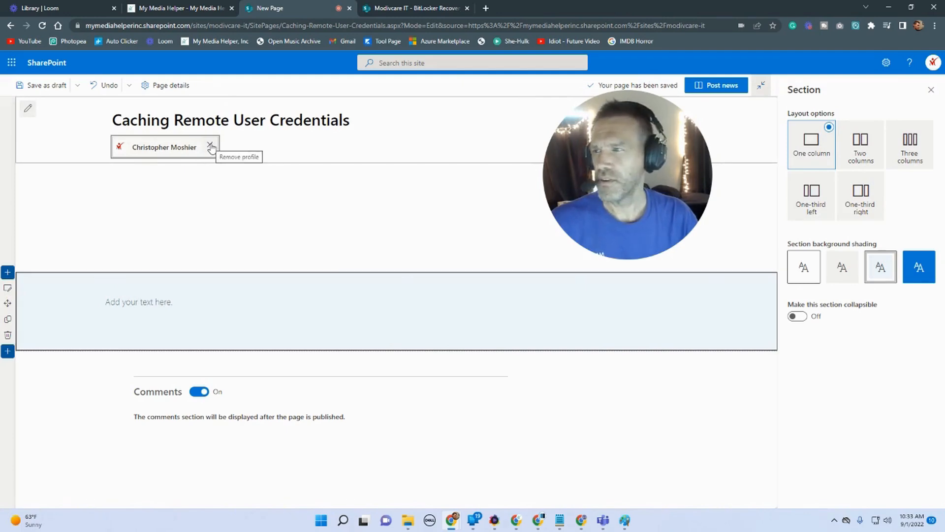
Step: Remove the author profile from the title area and publish the news post
left_click(209, 146)
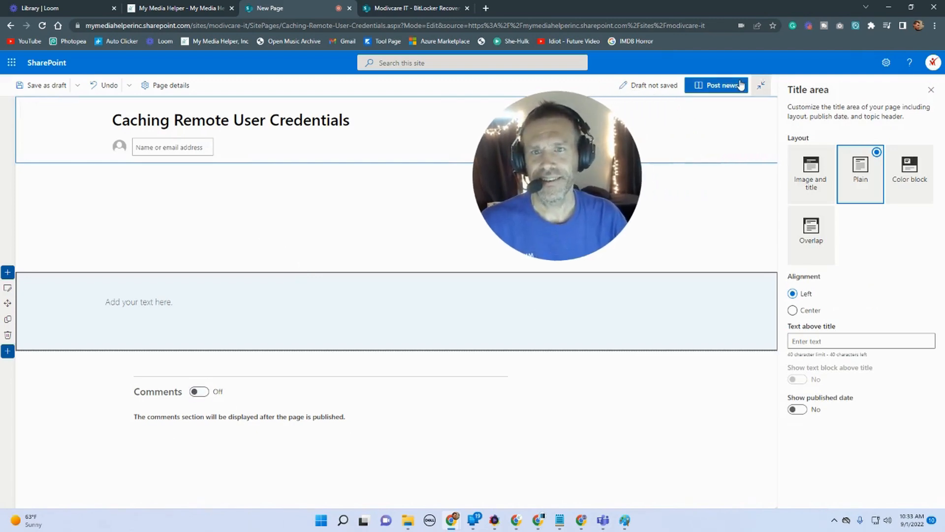
left_click(735, 85)
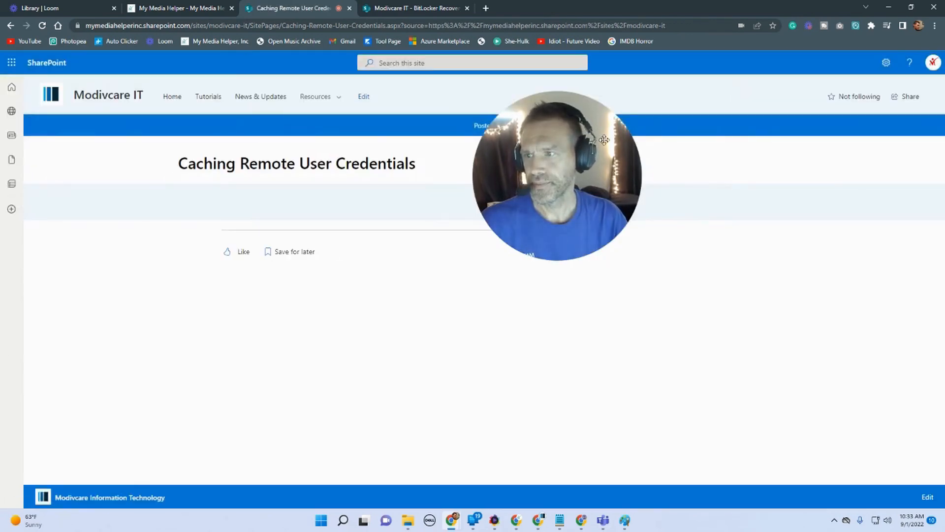
left_click_drag(605, 140, 816, 313)
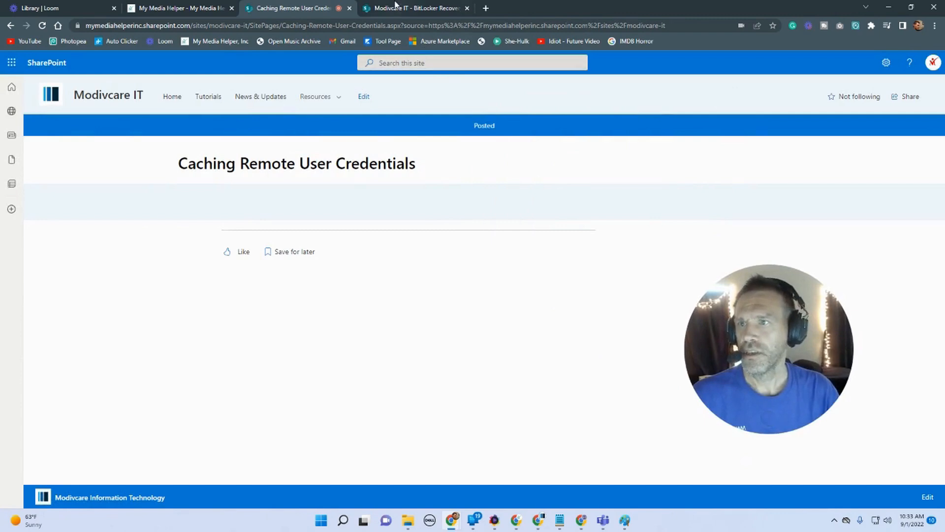
left_click(396, 8)
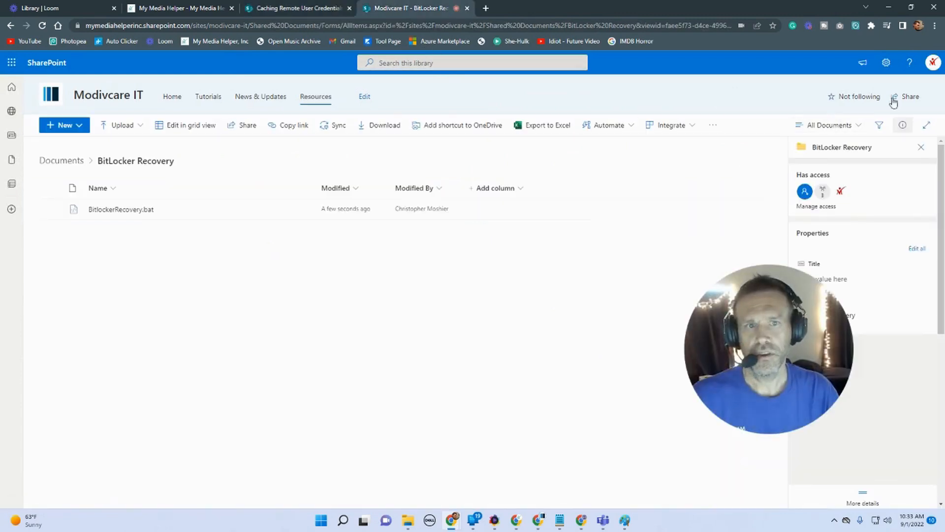
Step: Open the site's Site Pages library through Site contents in a duplicated tab
left_click(886, 62)
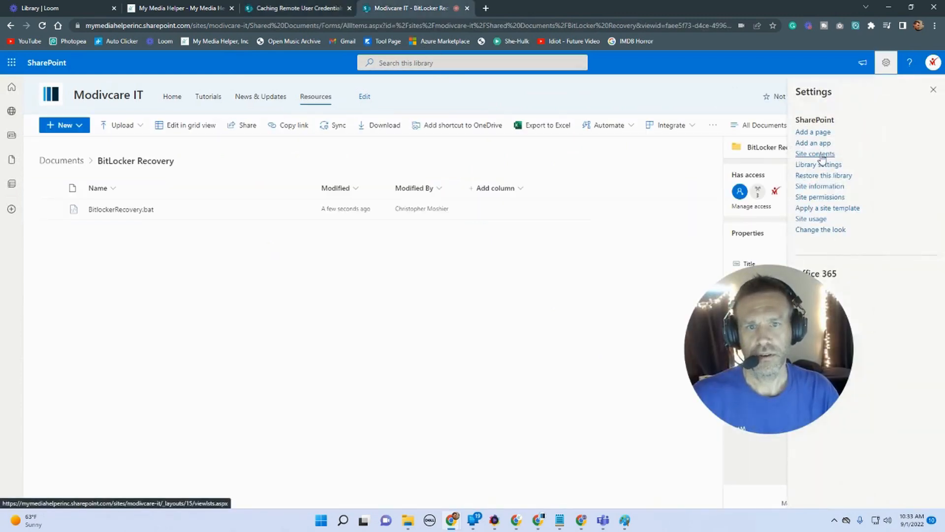
left_click(815, 154)
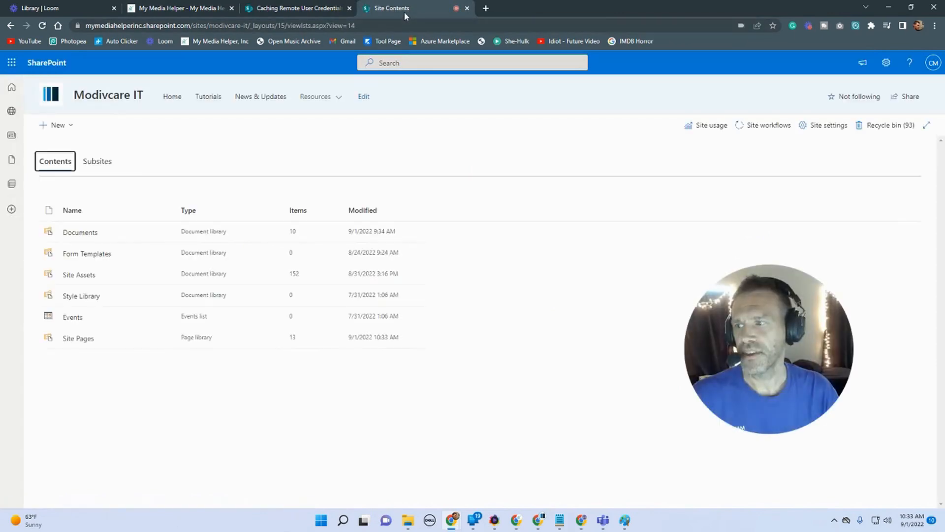
right_click(94, 100)
left_click(137, 108)
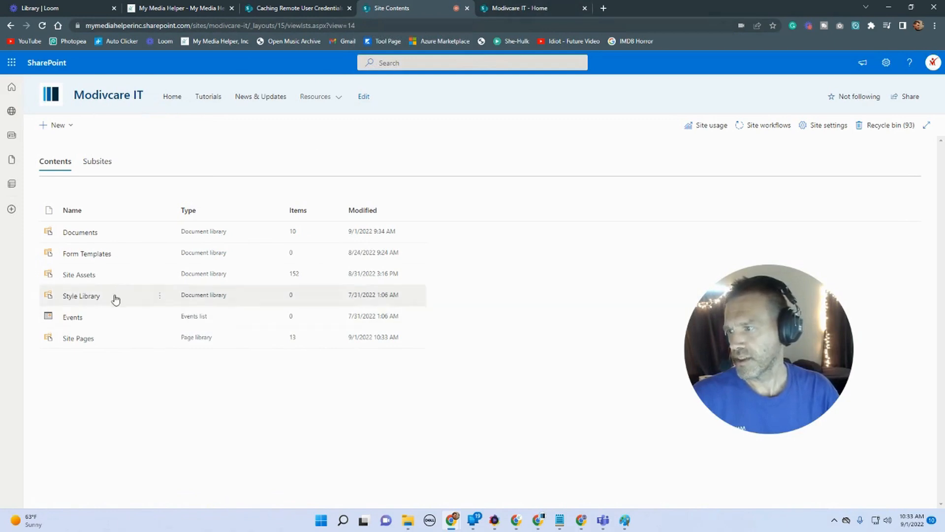
left_click(85, 344)
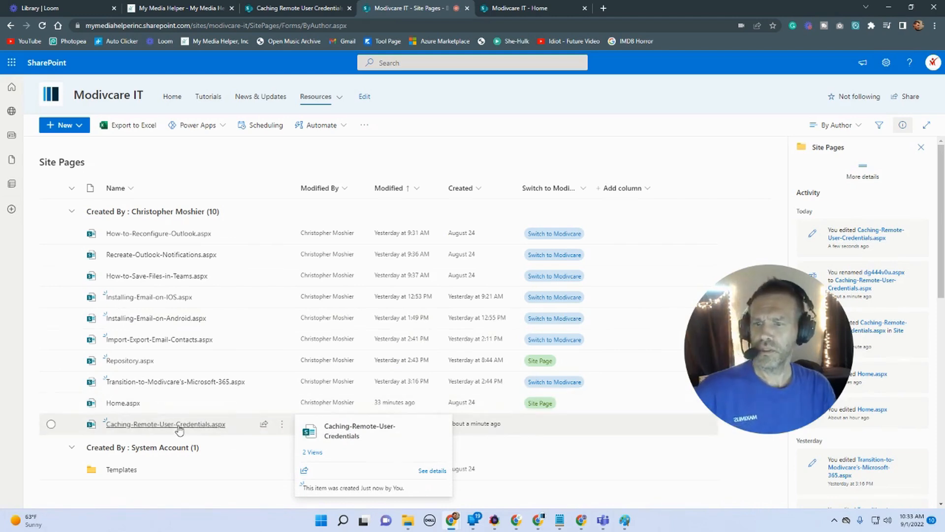
left_click(282, 427)
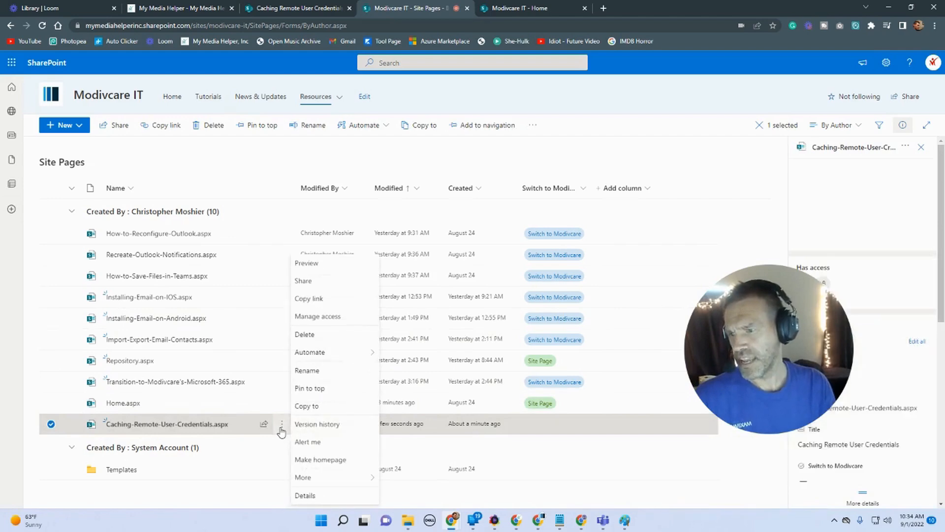
left_click(306, 370)
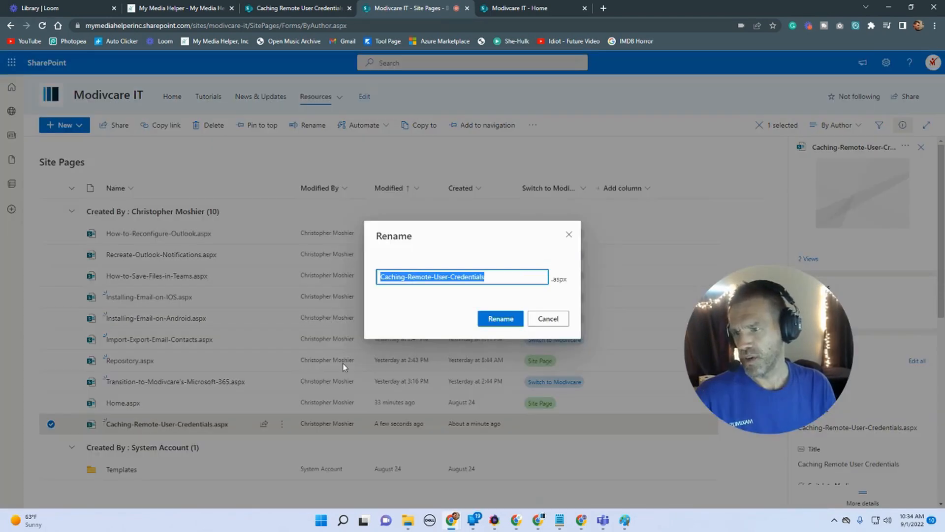
left_click(570, 235)
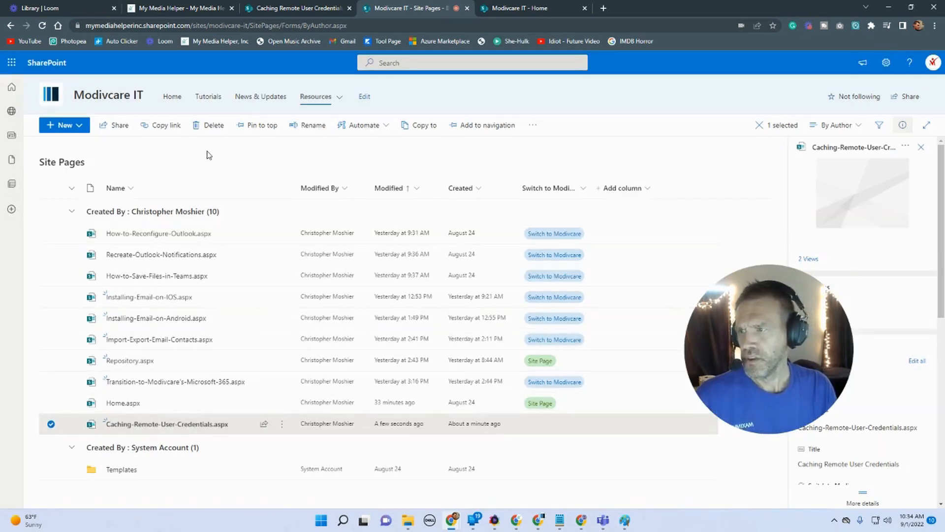
left_click(538, 520)
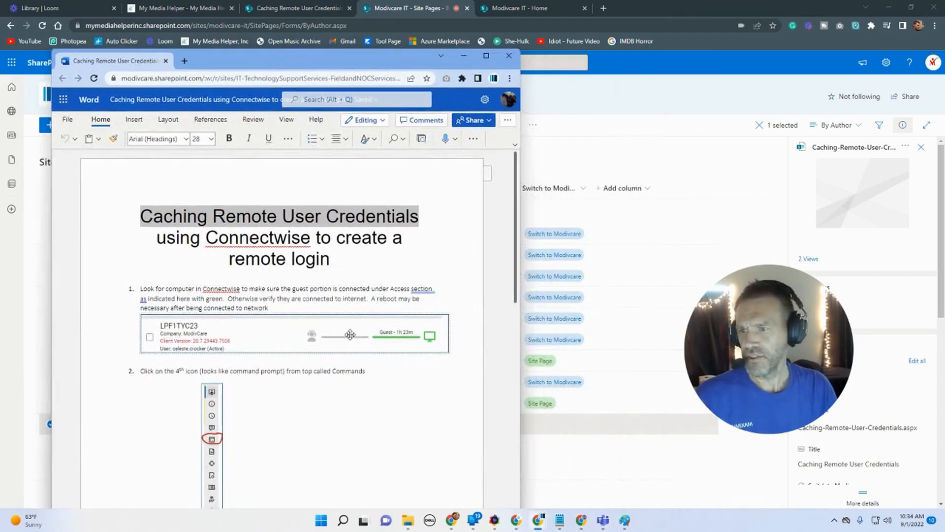
left_click(350, 334)
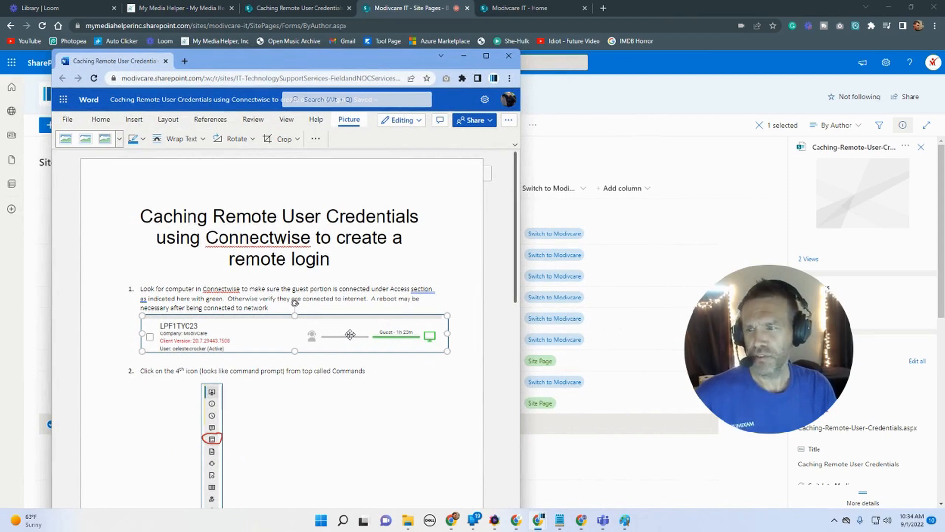
right_click(350, 334)
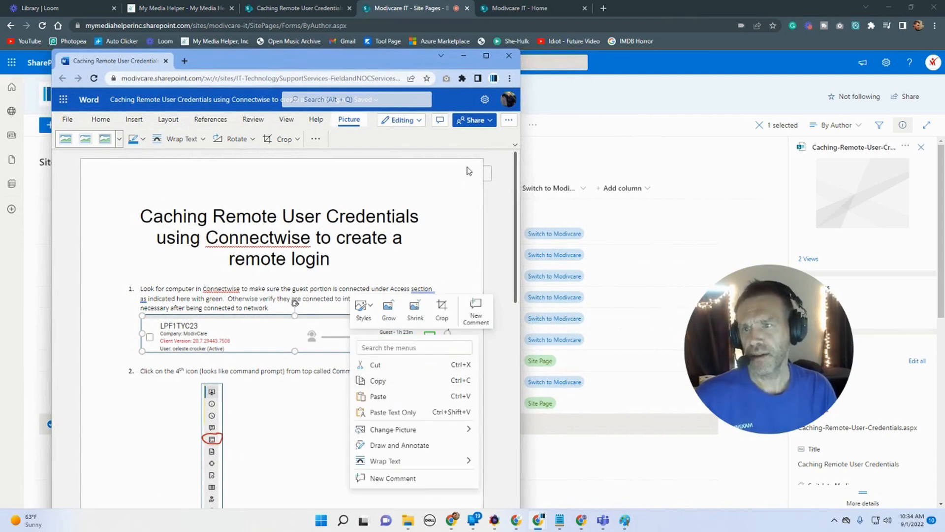
left_click(465, 57)
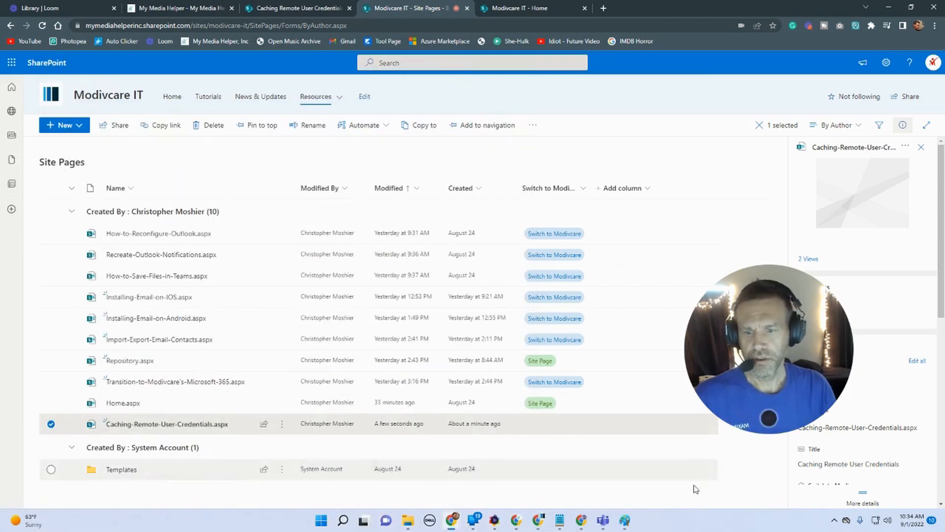
Step: Open Paint and restore its window to a smaller size beside the browser
left_click(629, 522)
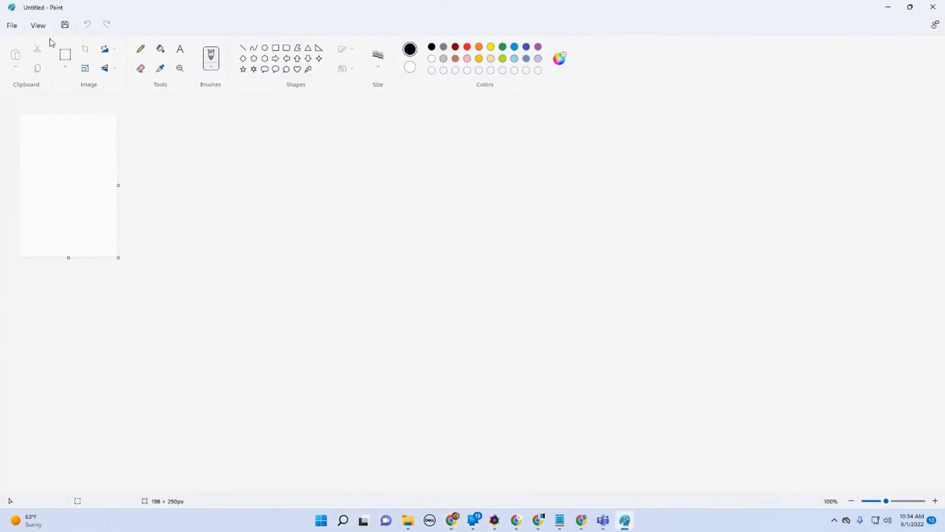
left_click(9, 26)
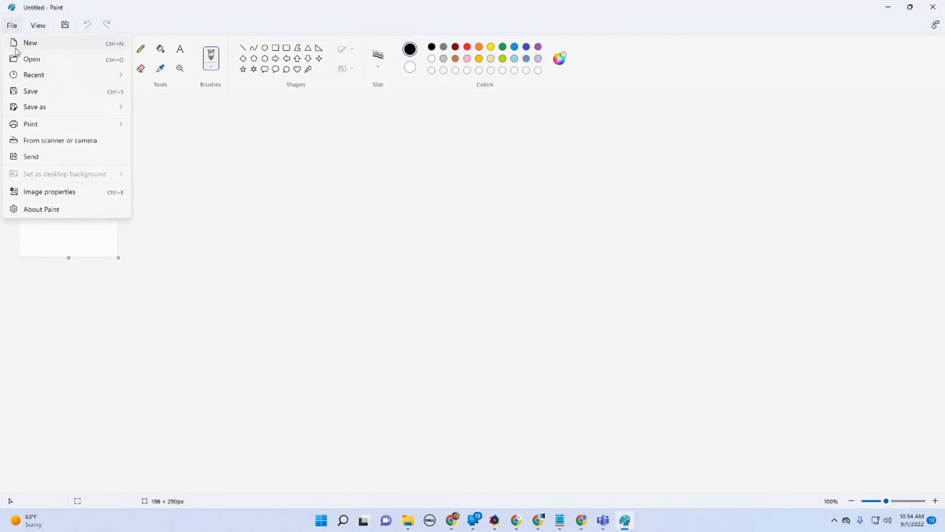
double_click(237, 13)
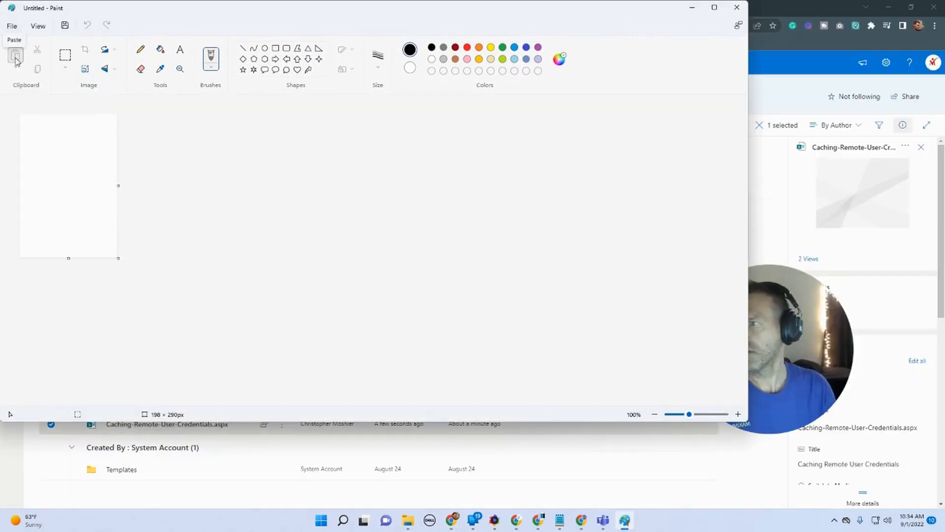
left_click(17, 72)
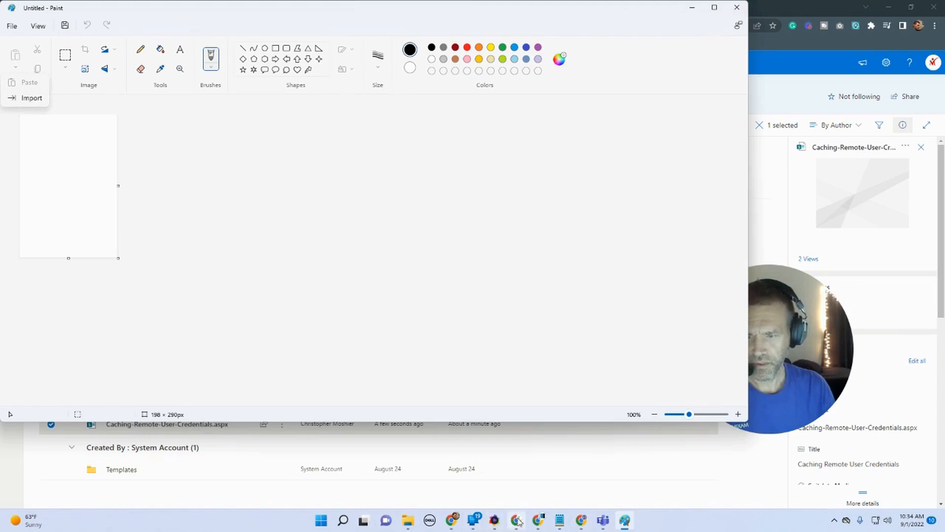
Step: Copy the Connectwise computer status image from the Word document
mouse_move(538, 520)
left_click(571, 489)
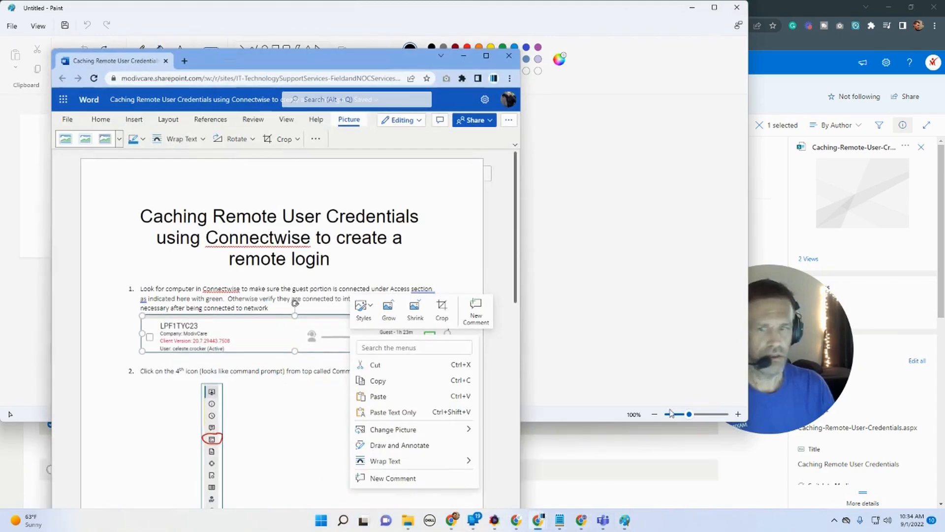
left_click(255, 328)
right_click(255, 328)
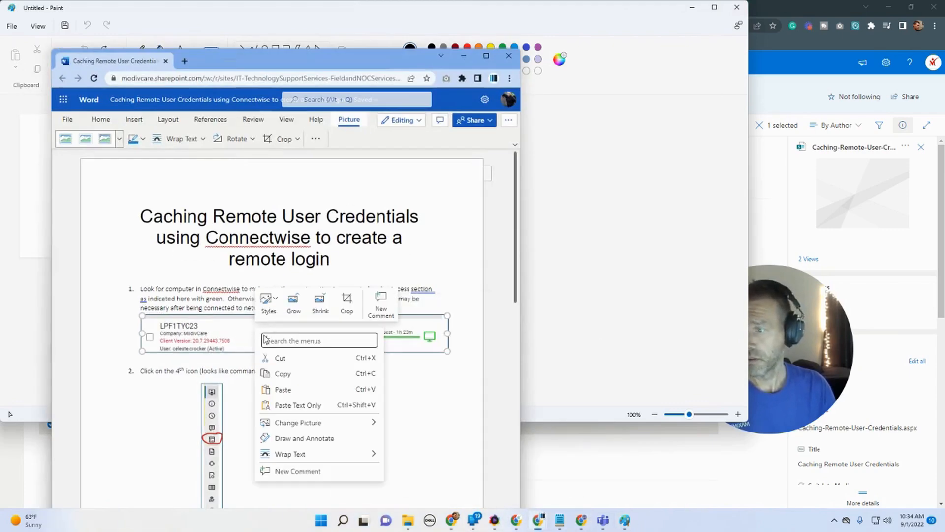
left_click(301, 376)
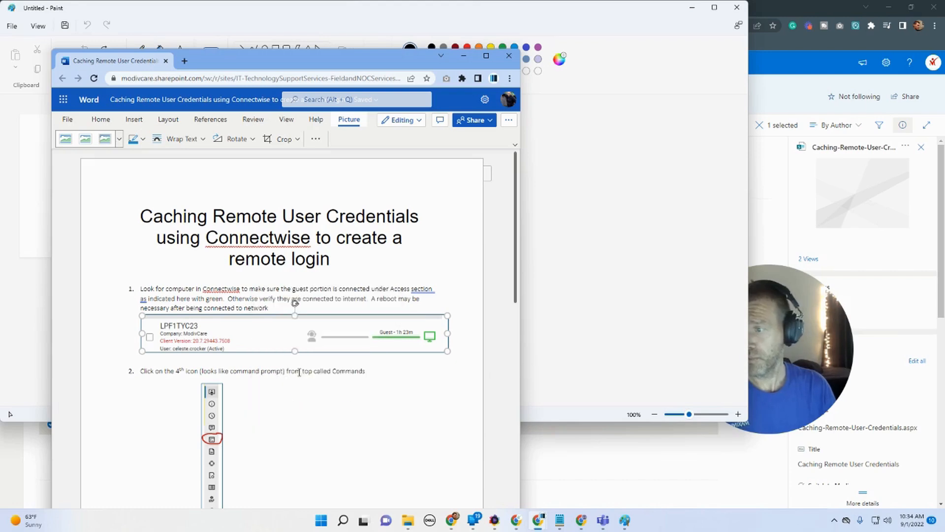
left_click(679, 110)
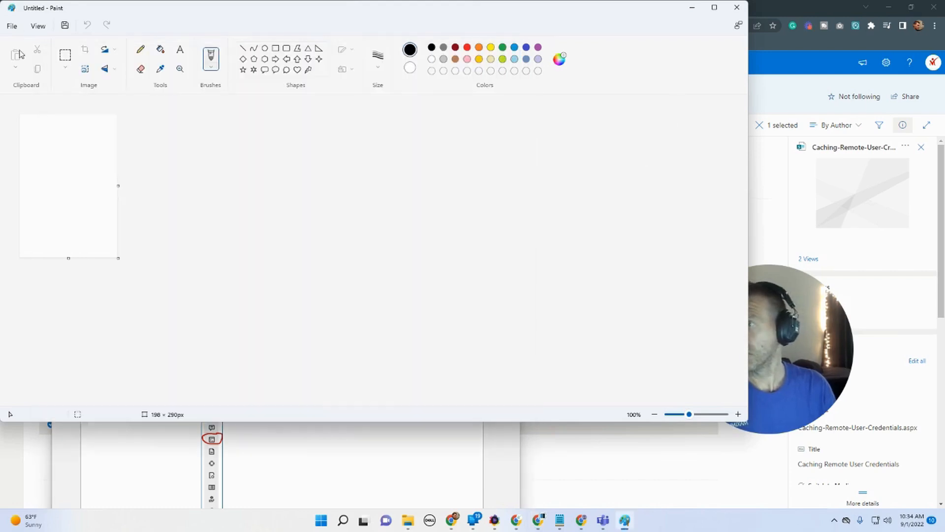
left_click(60, 154)
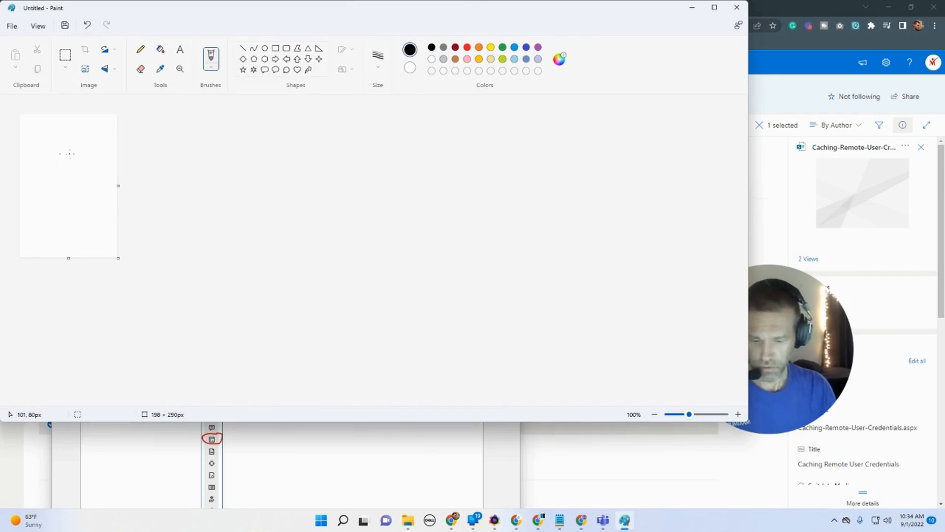
left_click(81, 153)
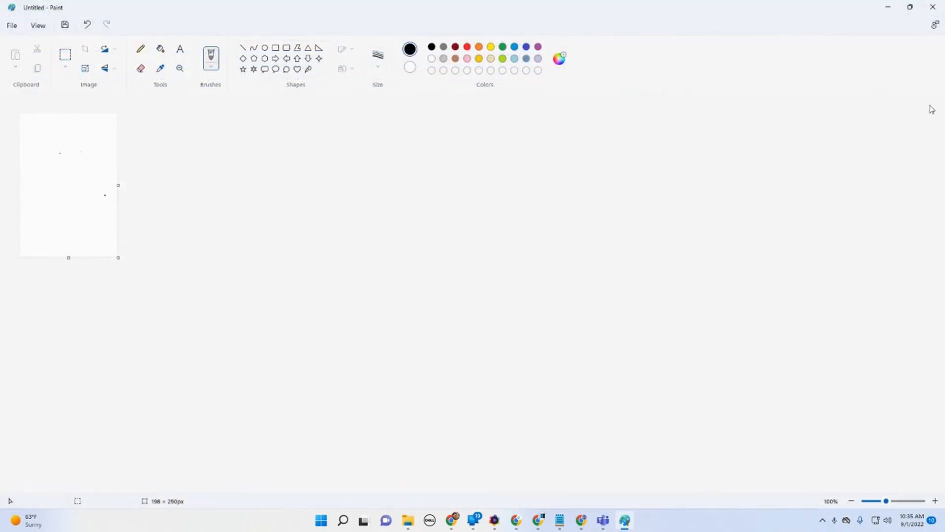
left_click(896, 10)
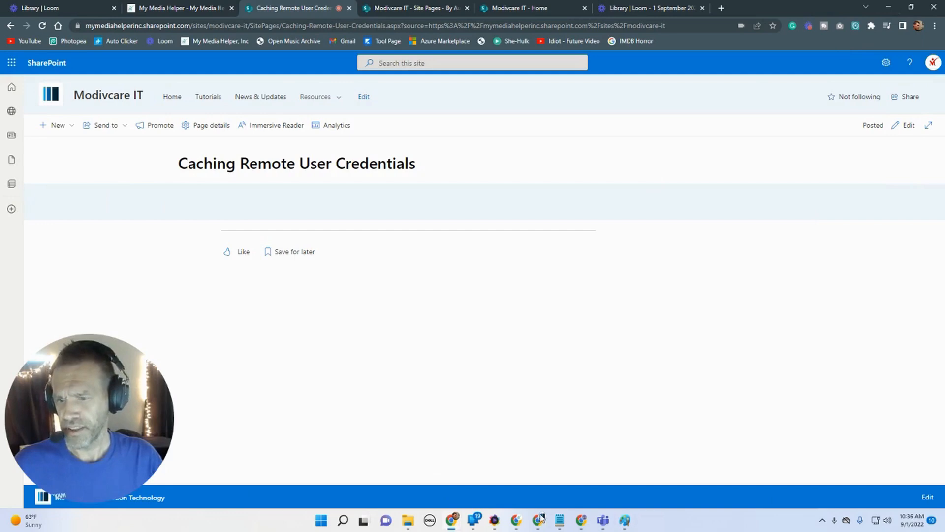
Step: Copy the Connectwise status image again and maximize the Word document window
mouse_move(539, 520)
left_click(590, 465)
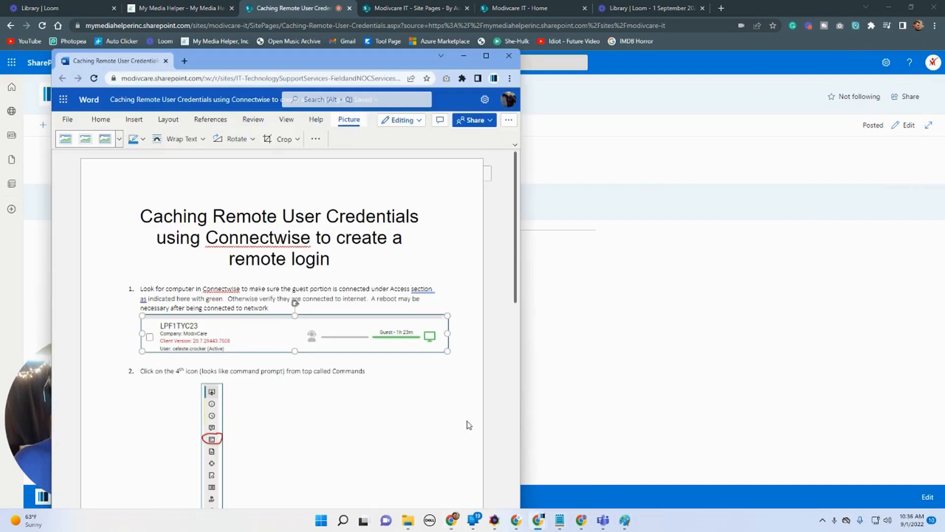
right_click(307, 326)
left_click(340, 372)
left_click(487, 56)
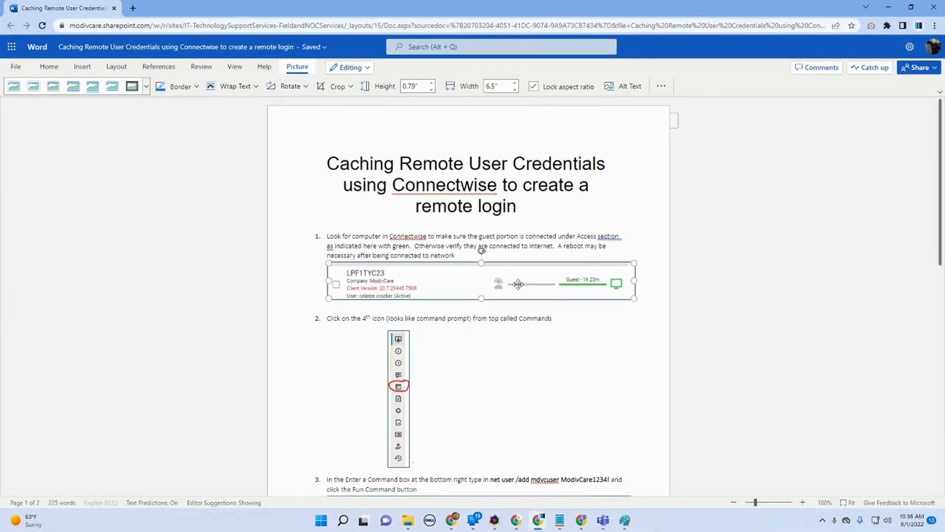
left_click(718, 323)
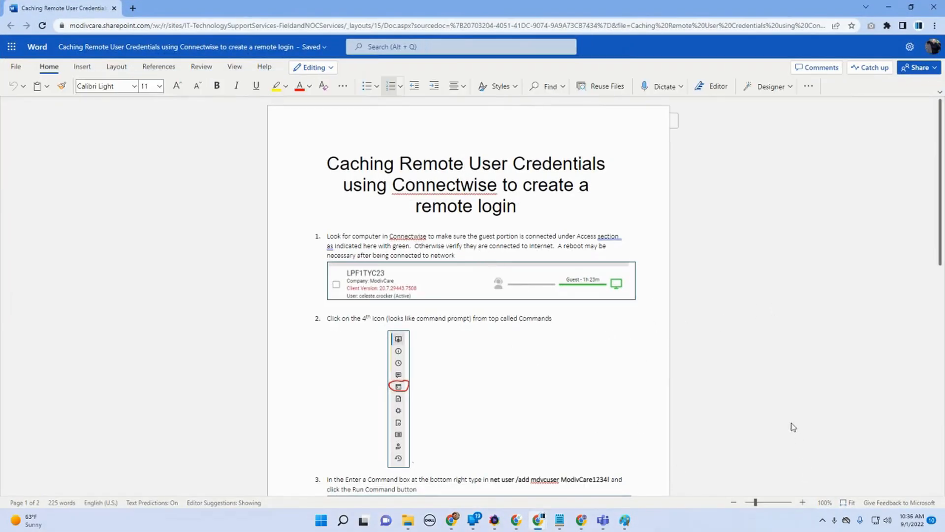
Step: Paste a screen capture of the document, zoomed to 170%, into the Paint canvas
left_click(801, 503)
left_click(802, 504)
left_click(803, 505)
left_click(803, 503)
left_click(803, 503)
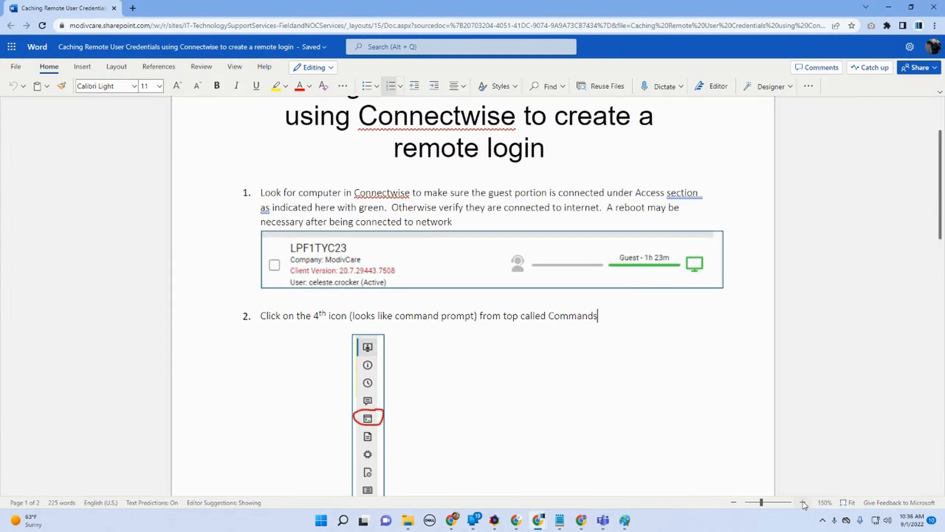
left_click(803, 503)
left_click(803, 503)
scroll(798, 432, "up", 1)
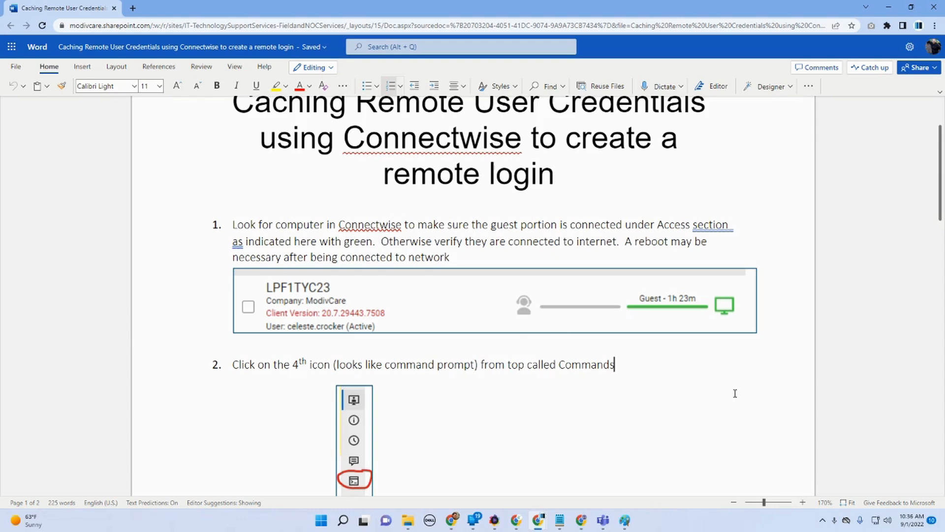
left_click(627, 525)
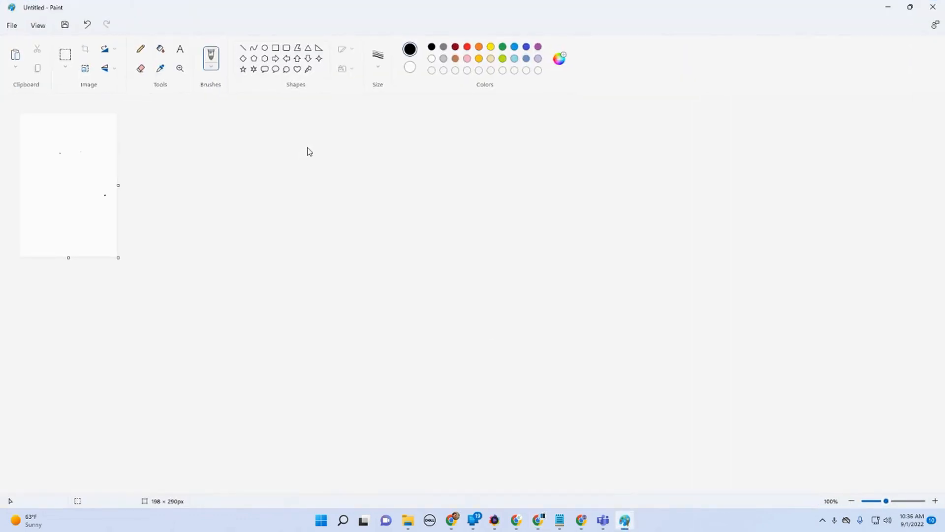
left_click(20, 59)
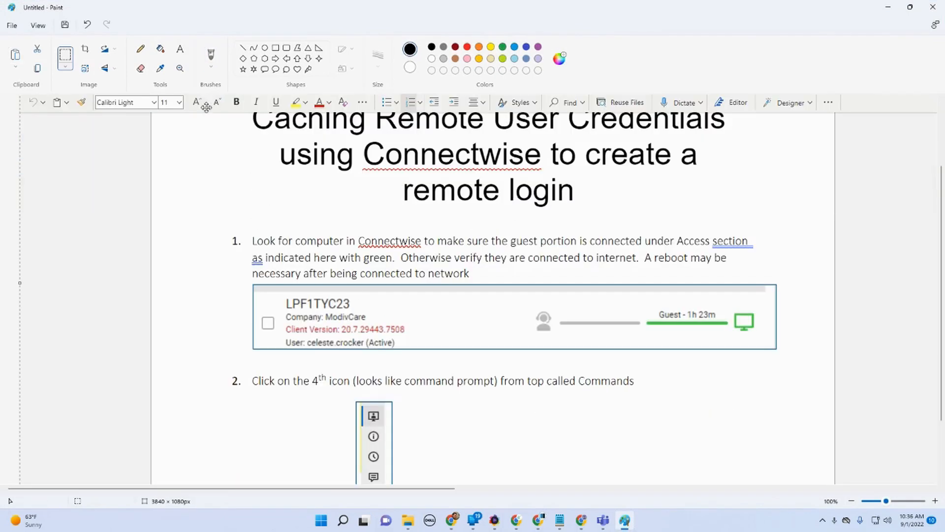
Step: Crop the capture to the Connectwise computer status image, about 1071 × 137 px
left_click(65, 57)
left_click_drag(251, 284, 778, 351)
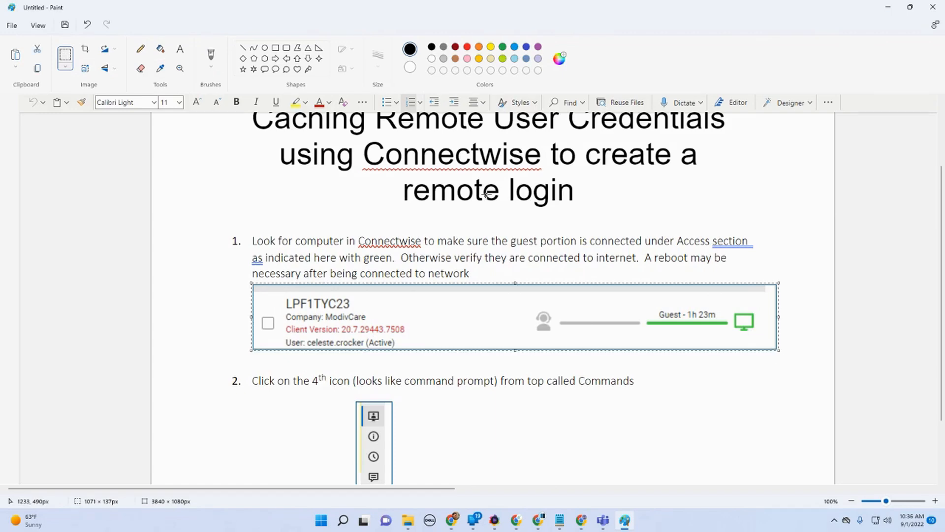
left_click(84, 51)
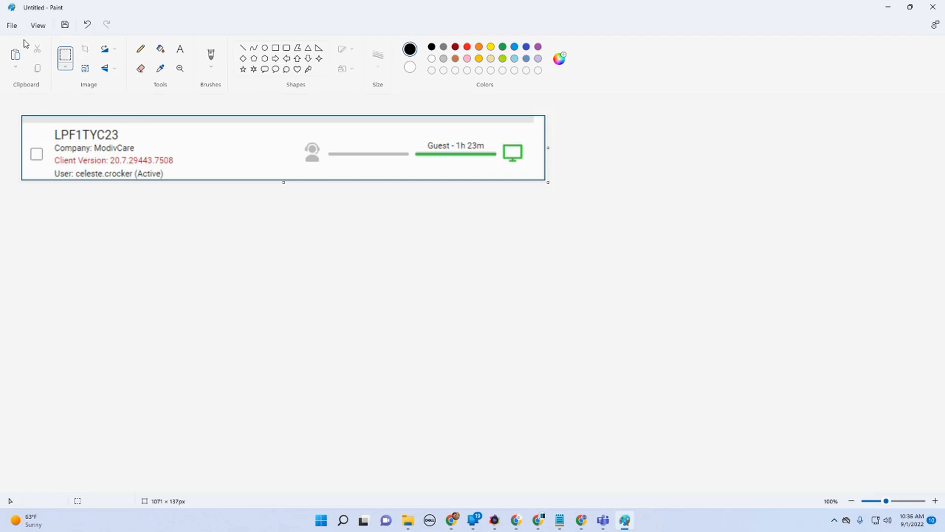
Step: Start saving the cropped image as a PNG picture and select the title Caching Remote User Credentials in the Word document
left_click(12, 26)
mouse_move(121, 113)
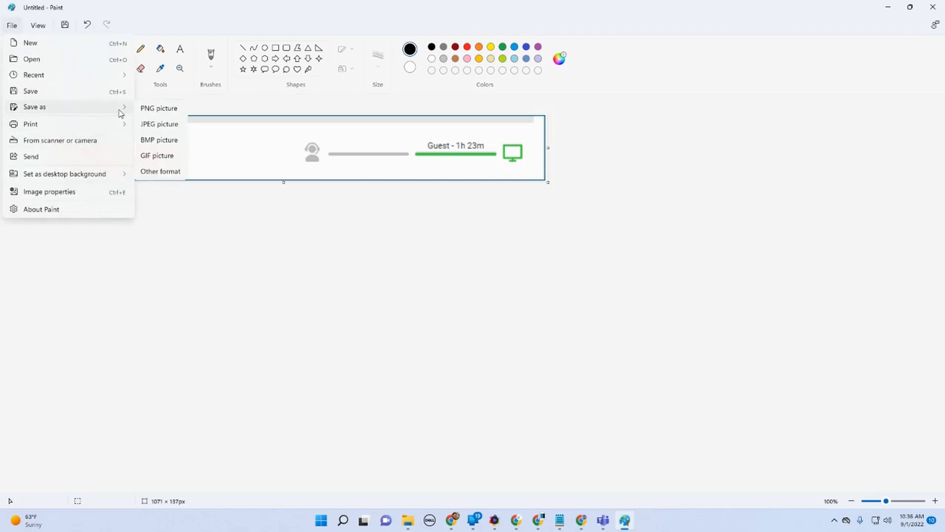
left_click(149, 110)
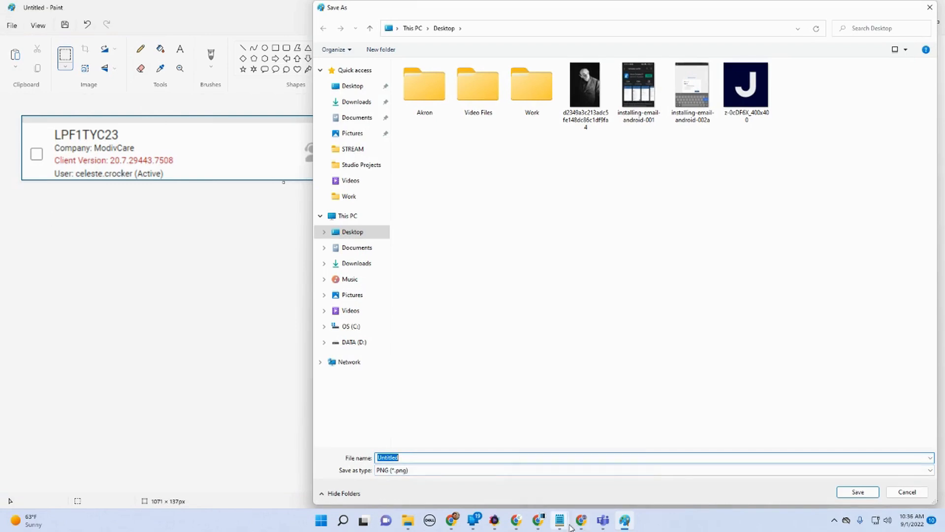
mouse_move(590, 527)
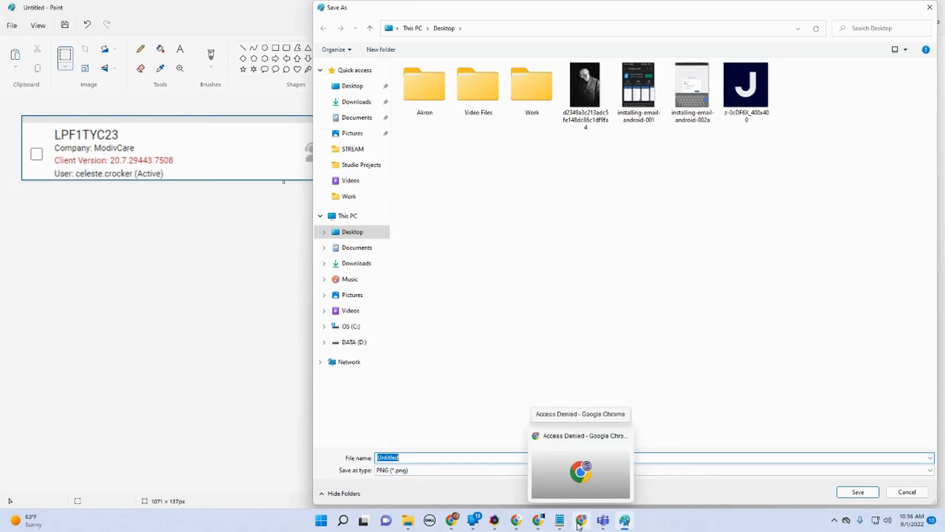
left_click(578, 490)
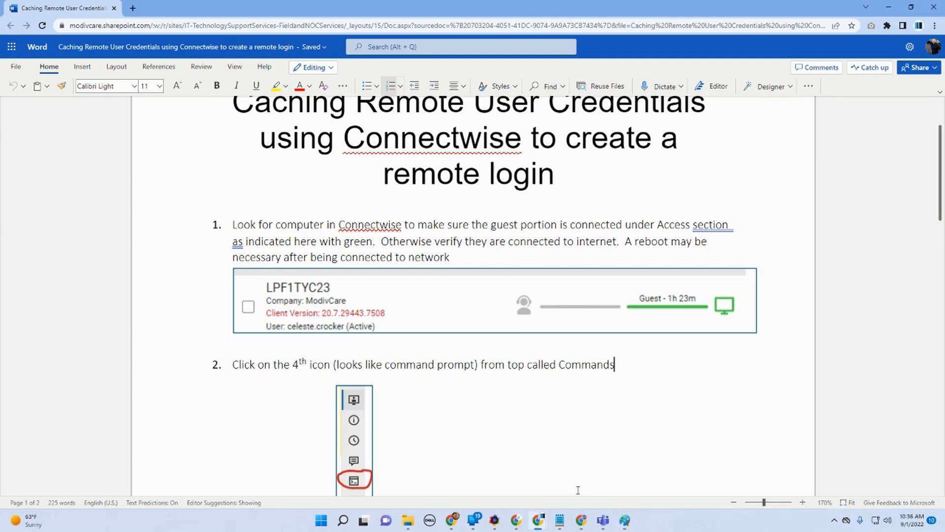
scroll(570, 441, "up", 2)
left_click_drag(706, 200, 232, 200)
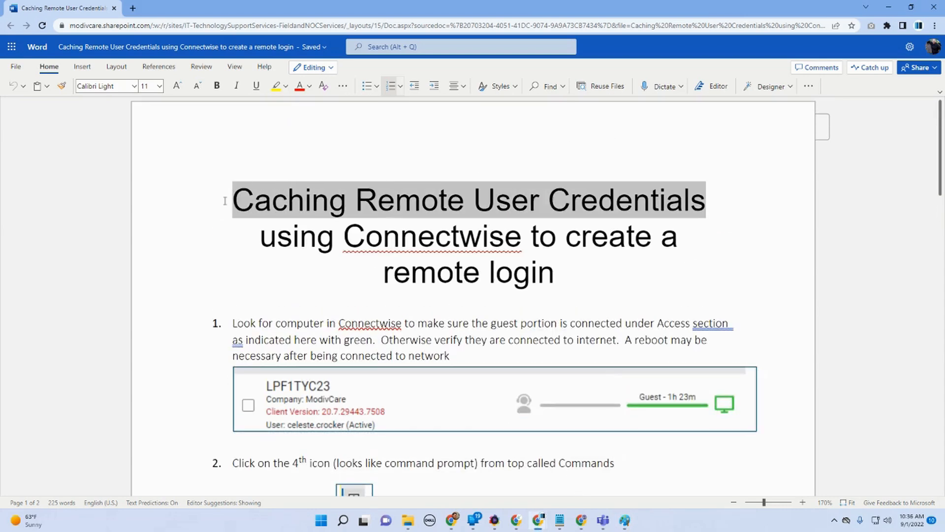
left_click(276, 210)
left_click_drag(241, 199, 704, 197)
key("ctrl+c")
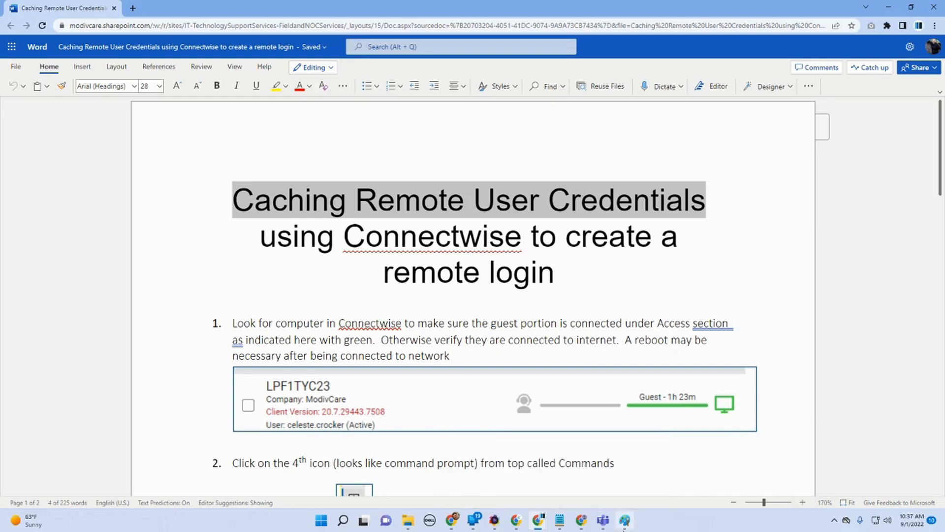
Step: Save the Connectwise status image on the Desktop as caching-remote-user-credentials-001
left_click(625, 521)
key("ctrl+v")
key("Delete")
type("c")
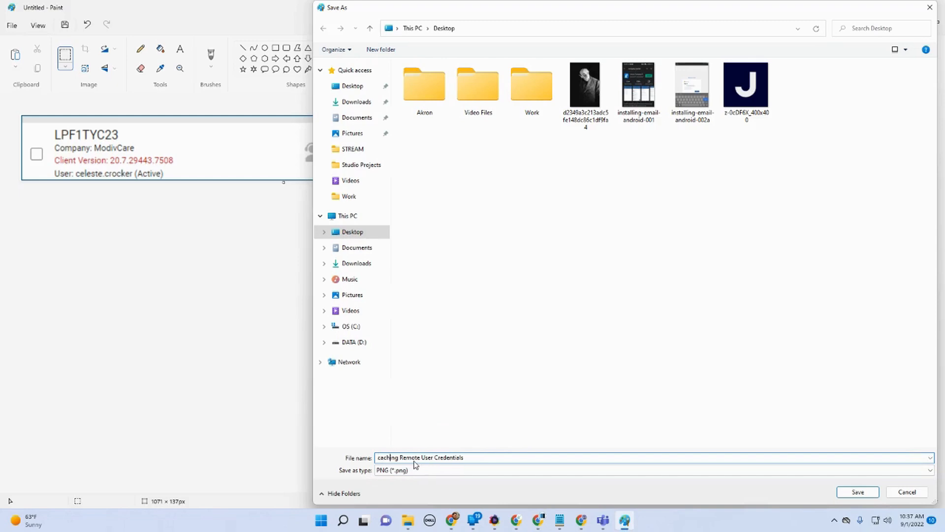
key("BackSpace")
key("BackSpace")
type("-r")
key("BackSpace")
key("BackSpace")
type("-u")
key("BackSpace")
key("BackSpace")
type("-c")
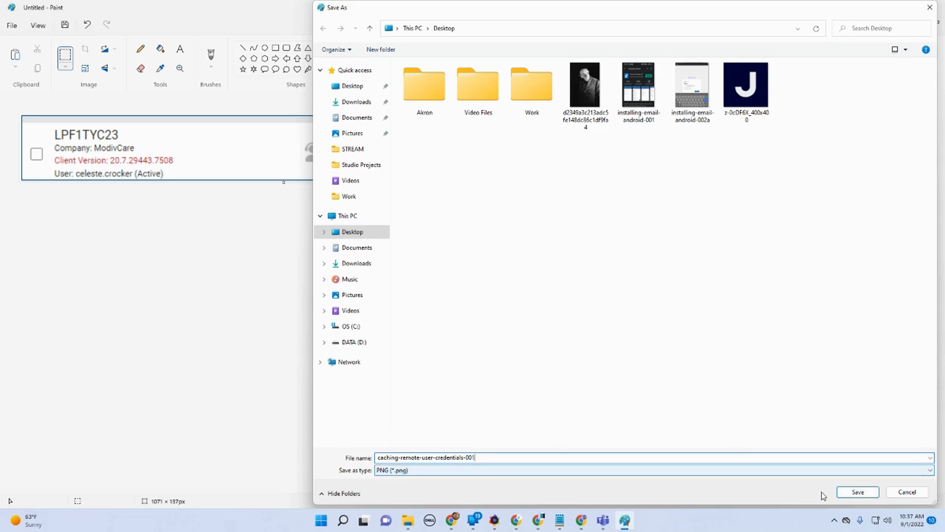
left_click(858, 492)
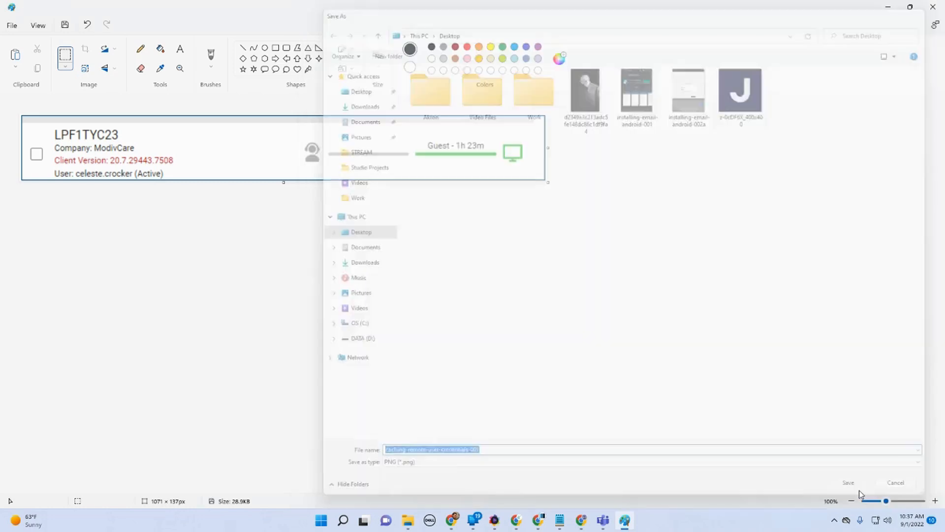
Step: Start a new blank image in Paint and switch back to the Word document
left_click(11, 27)
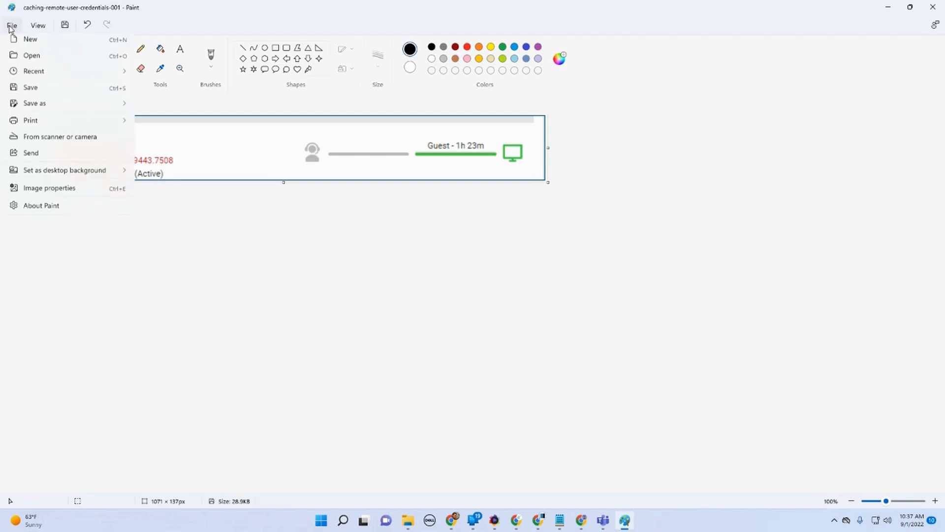
left_click(23, 43)
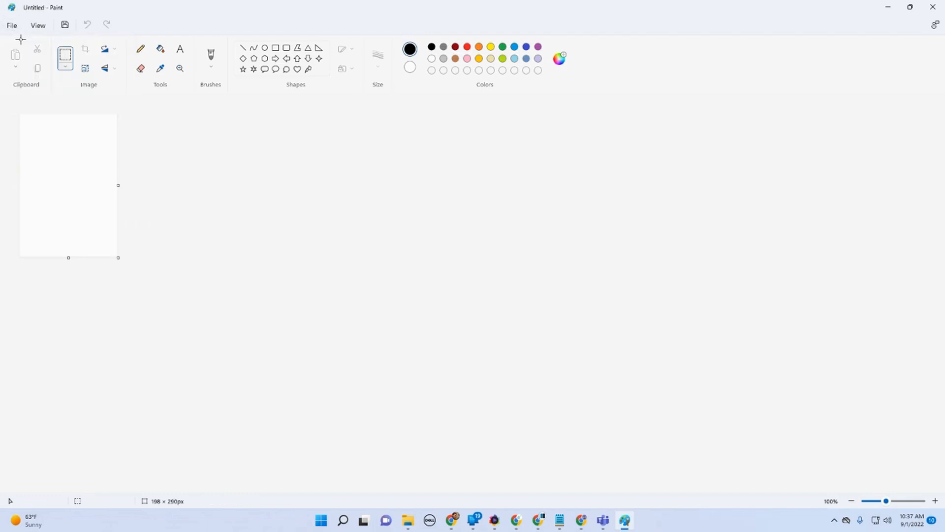
left_click(884, 10)
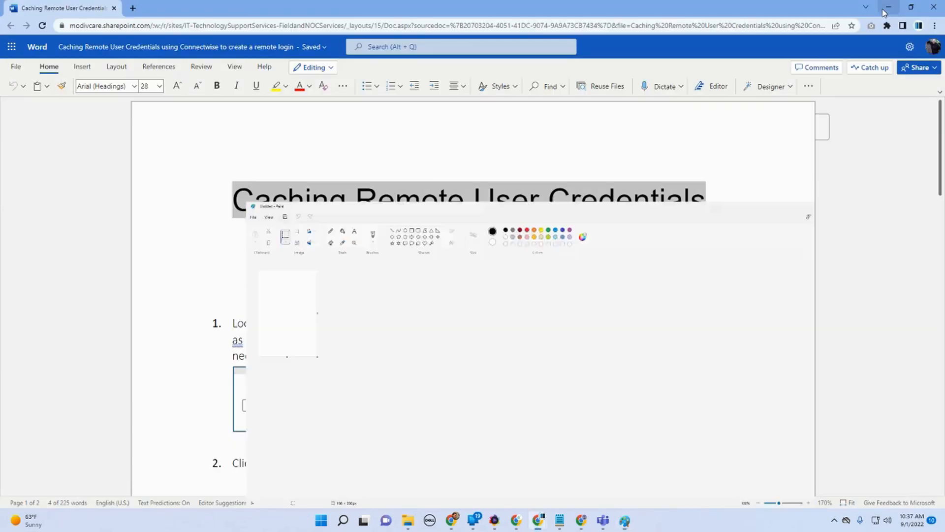
Step: Paste a screen capture into Paint and crop it to the Commands icon column, about 78 × 479 px
scroll(579, 282, "down", 10)
scroll(579, 282, "up", 3)
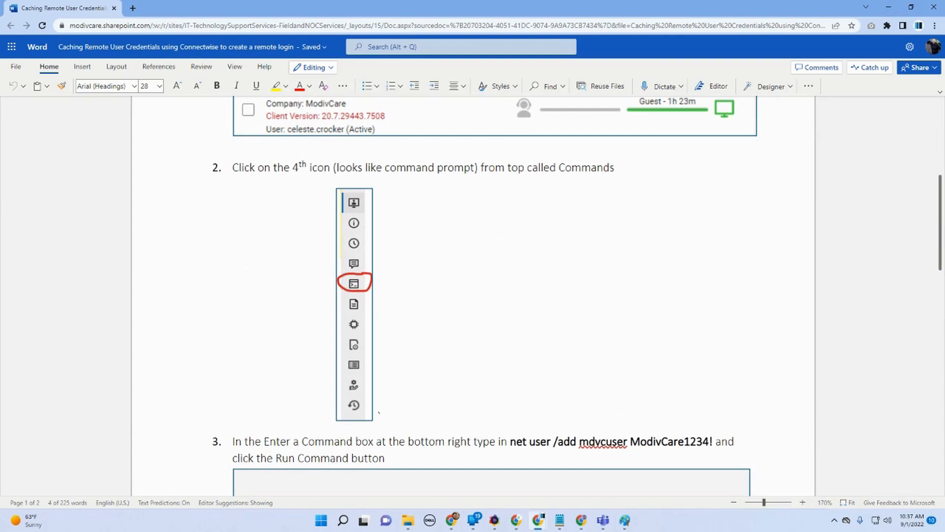
left_click(626, 522)
left_click(20, 68)
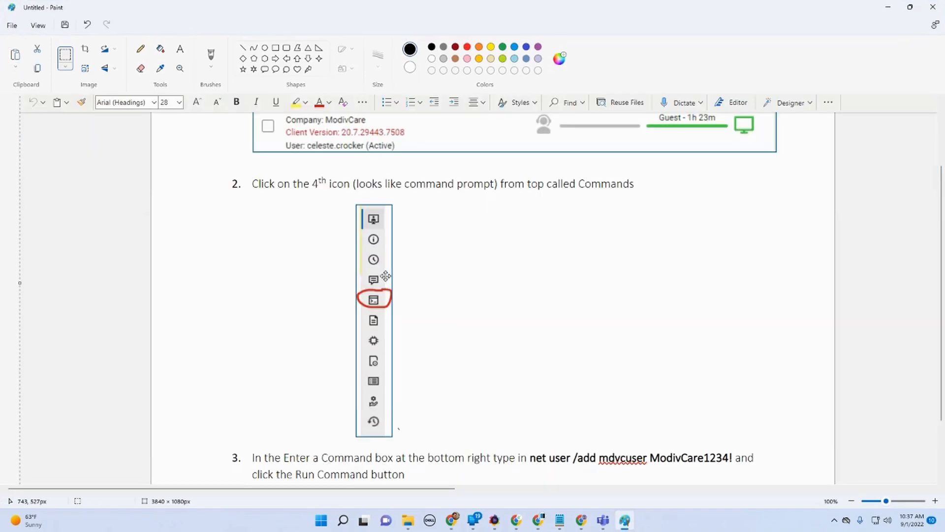
left_click(65, 55)
left_click_drag(355, 203, 394, 441)
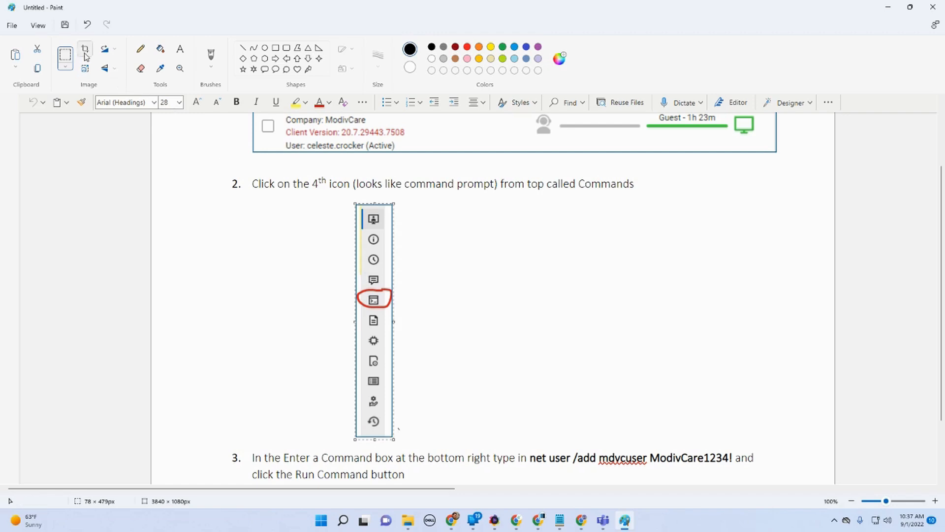
left_click(84, 53)
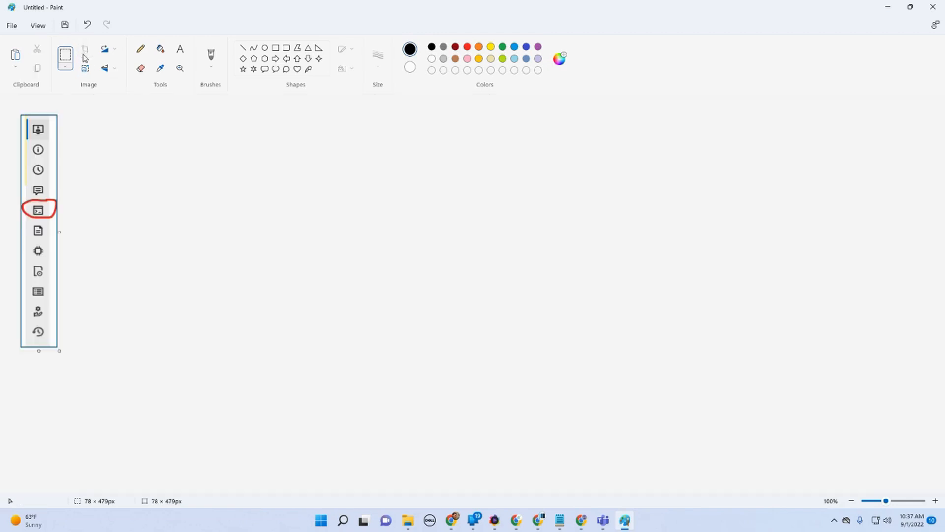
Step: Save the icon column image as a PNG on the Desktop named caching-remote-user-credentials-002
left_click(11, 25)
mouse_move(123, 106)
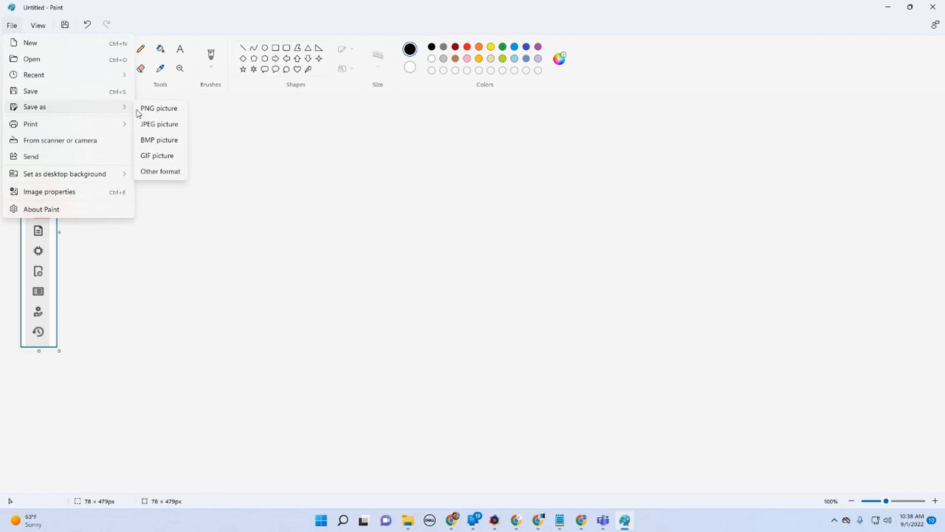
left_click(151, 108)
left_click(600, 109)
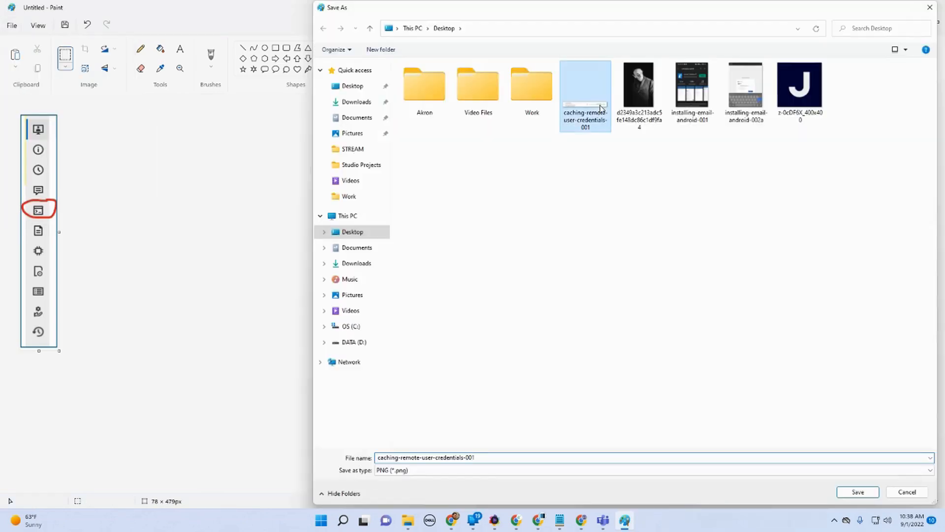
left_click(507, 458)
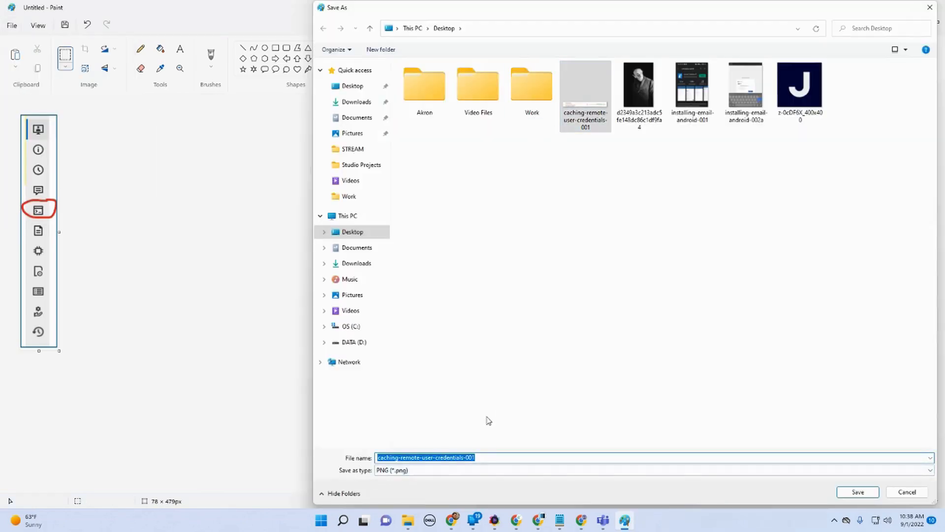
left_click(490, 459)
key("BackSpace")
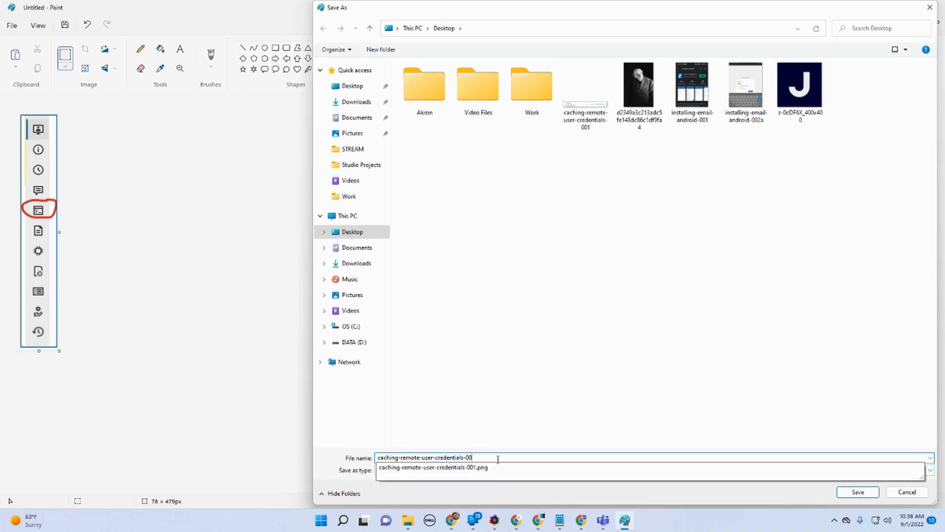
type("2")
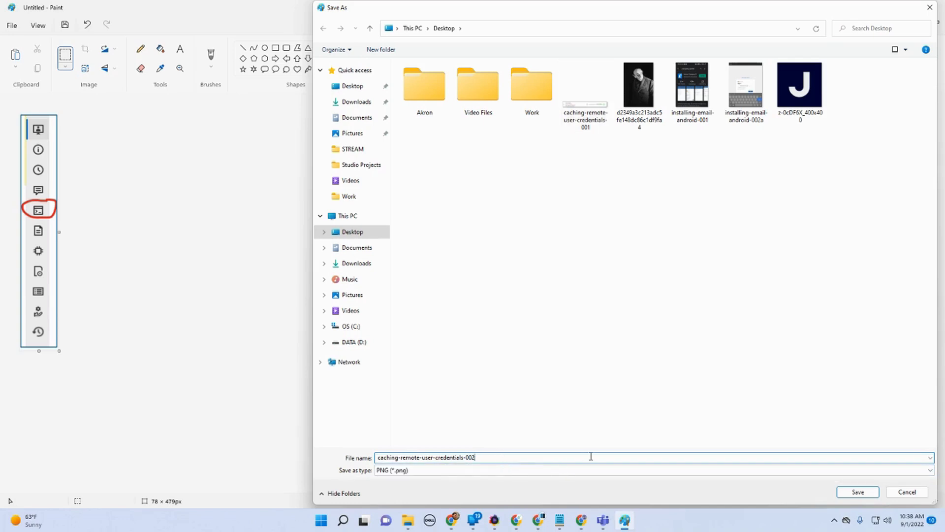
left_click(851, 494)
Step: Start a new blank image in Paint and scroll the Word document to the command entry box
left_click(11, 25)
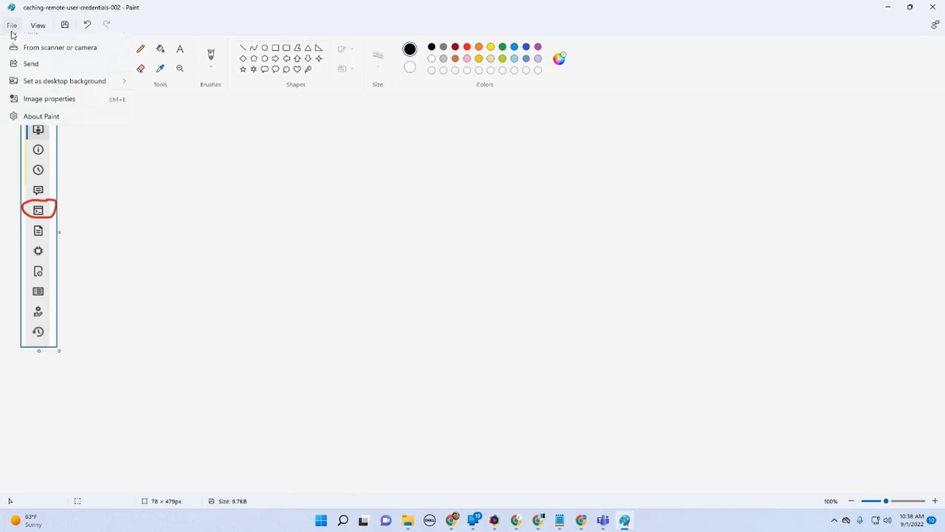
left_click(24, 43)
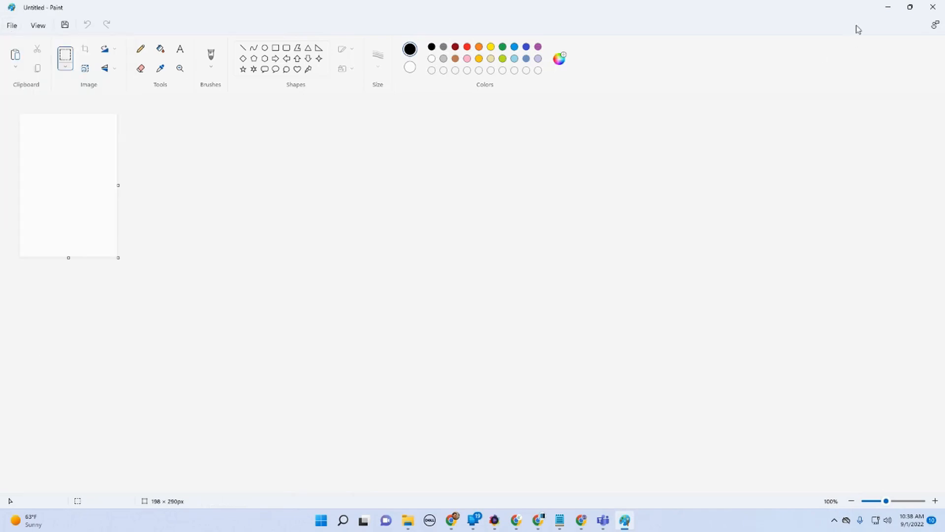
left_click(887, 8)
scroll(631, 296, "down", 6)
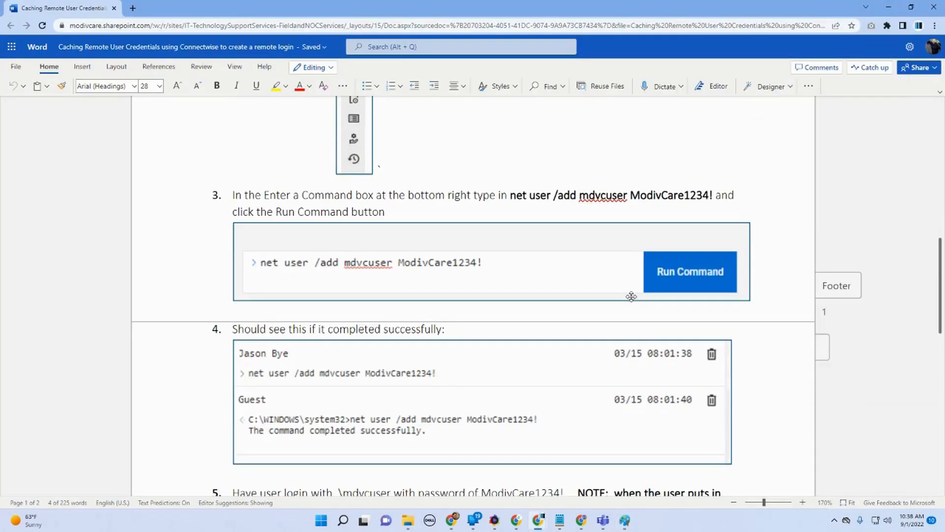
scroll(631, 296, "down", 6)
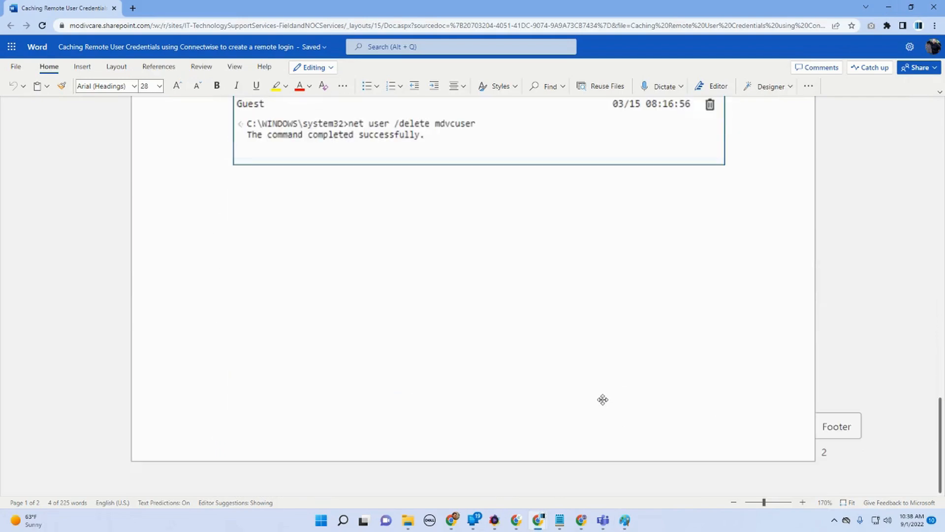
scroll(603, 400, "up", 8)
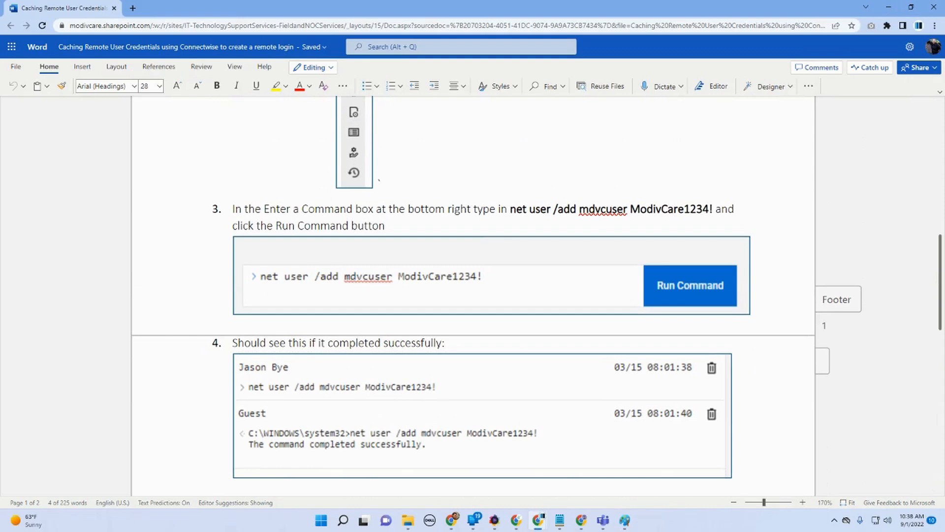
Step: Paste a screen capture into Paint and crop it to the Enter a Command box, about 1057 × 168 px
left_click(625, 520)
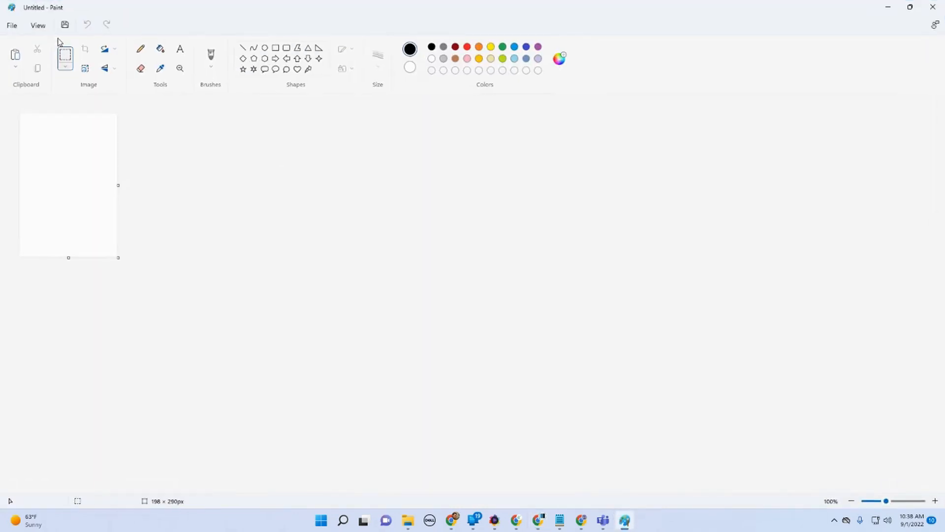
left_click(16, 54)
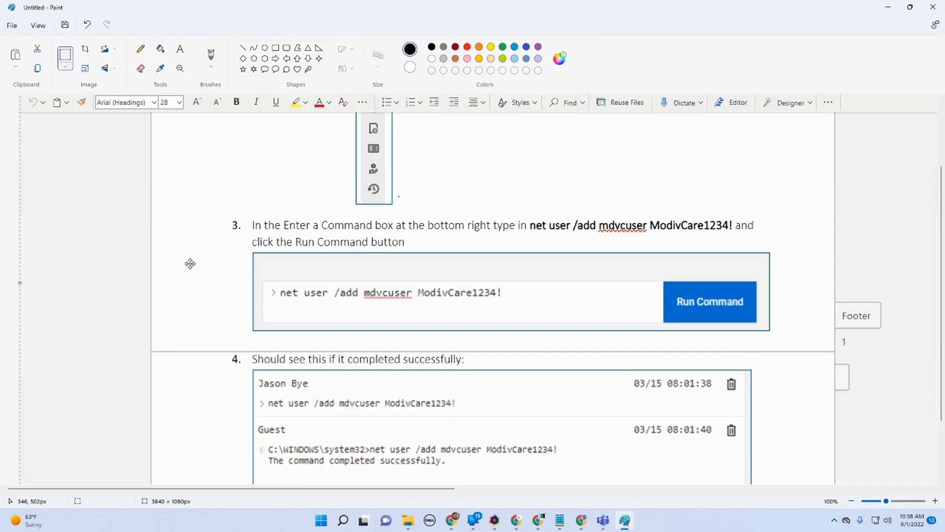
left_click(64, 56)
left_click_drag(254, 250, 772, 333)
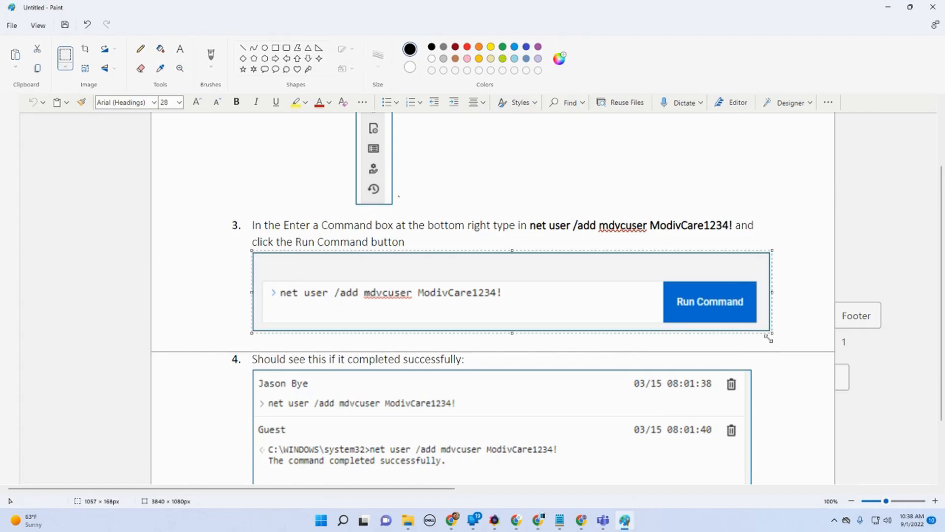
left_click(84, 49)
Step: Save the command box image as a PNG on the Desktop named caching-remote-user-credentials-003
left_click(12, 25)
mouse_move(37, 108)
left_click(148, 108)
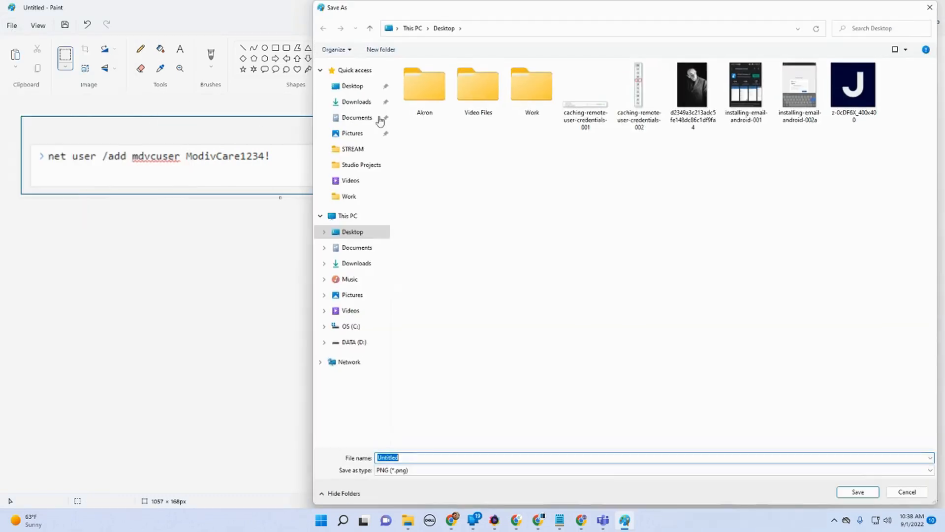
left_click(639, 96)
left_click(526, 457)
left_click(529, 457)
key("BackSpace")
type("3")
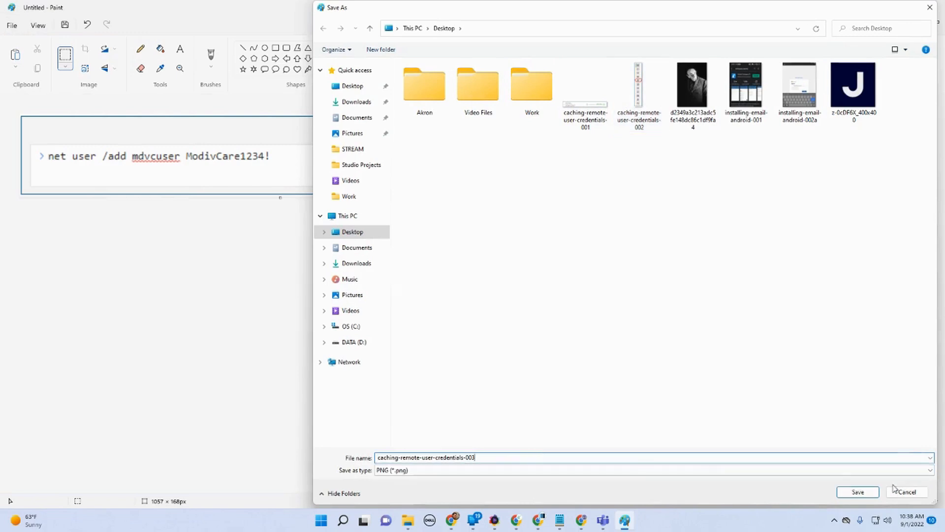
left_click(867, 492)
Step: Start a new blank image in Paint and scroll the Word document to the successful command output
left_click(12, 25)
left_click(22, 44)
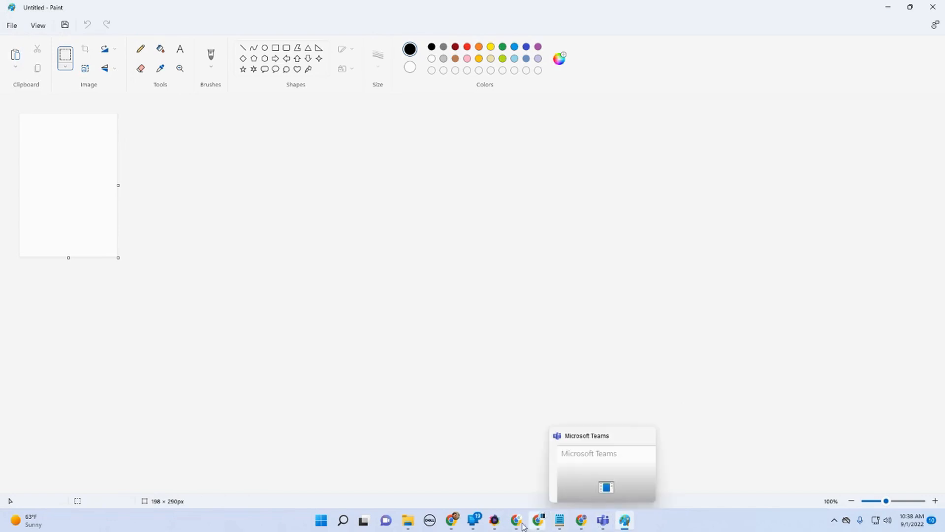
mouse_move(534, 528)
left_click(586, 470)
scroll(592, 421, "down", 4)
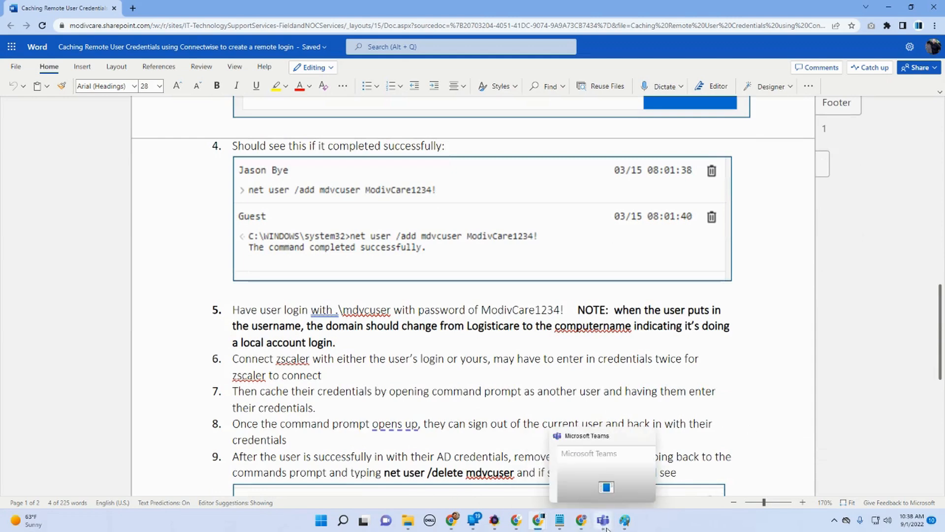
Step: Paste a screen capture into Paint and crop it to the successful command output, about 1020 × 262 px
left_click(624, 521)
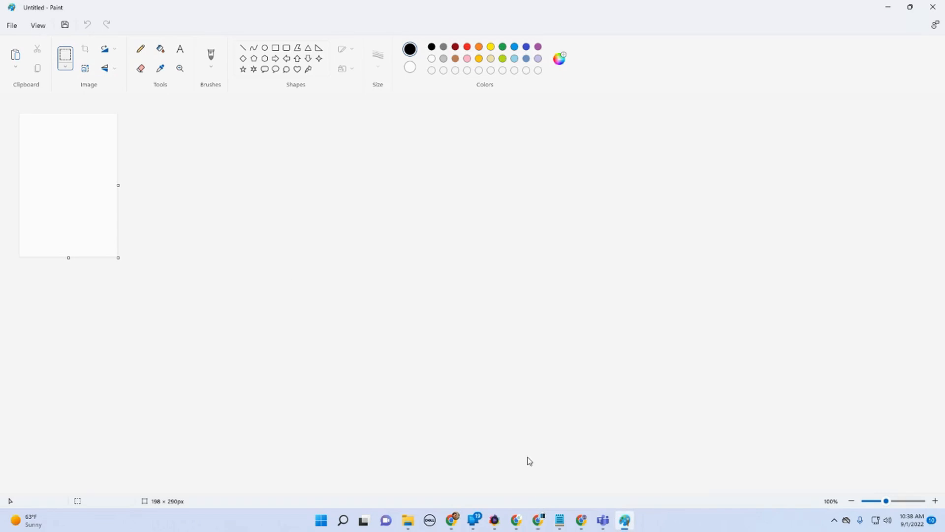
left_click(17, 53)
left_click(66, 60)
left_click_drag(252, 268, 561, 367)
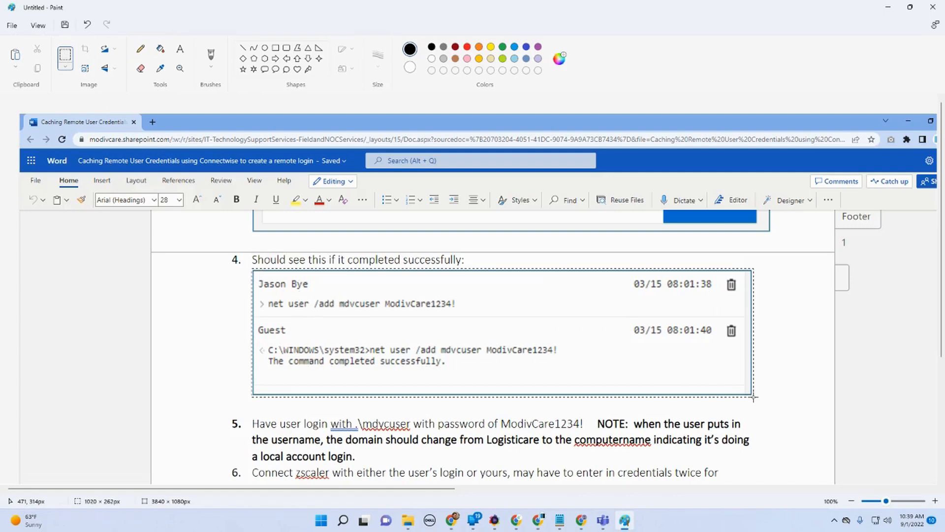
left_click_drag(754, 397, 754, 397)
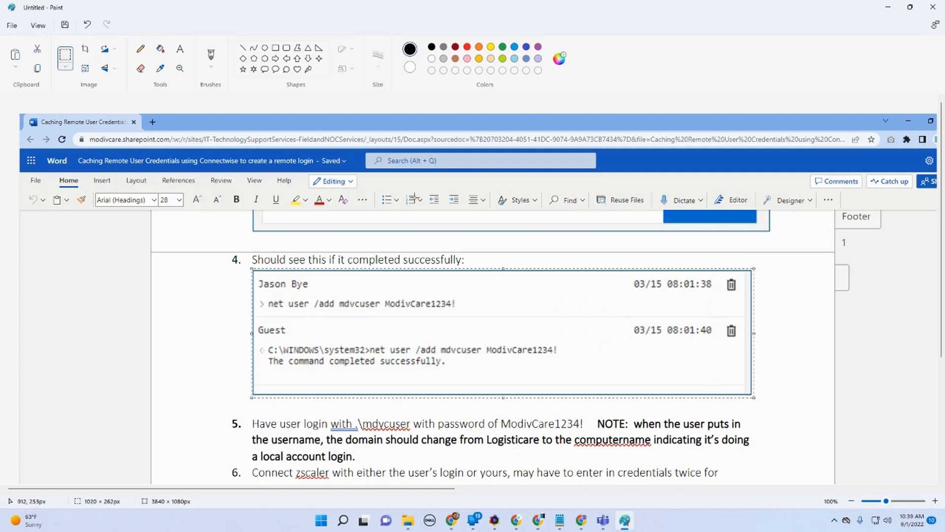
left_click(86, 49)
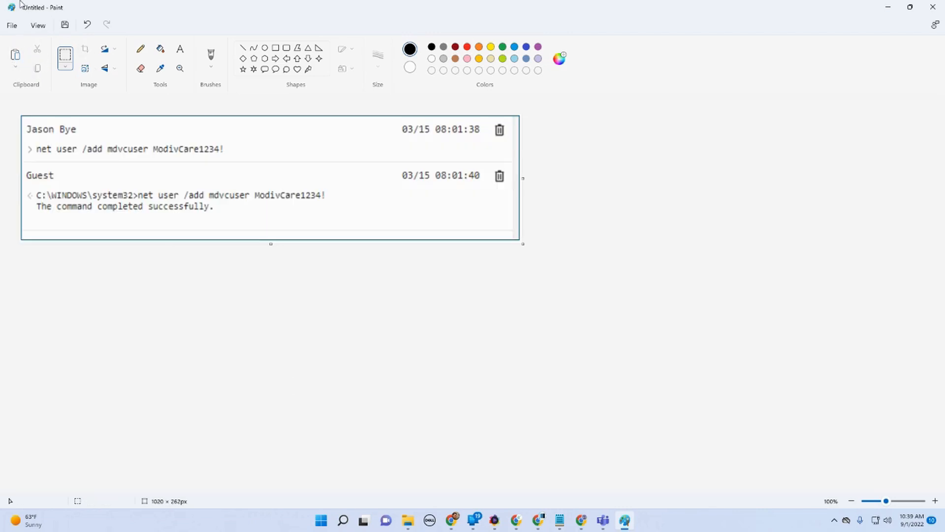
Step: Save the command output image as a PNG picture
left_click(12, 27)
mouse_move(116, 107)
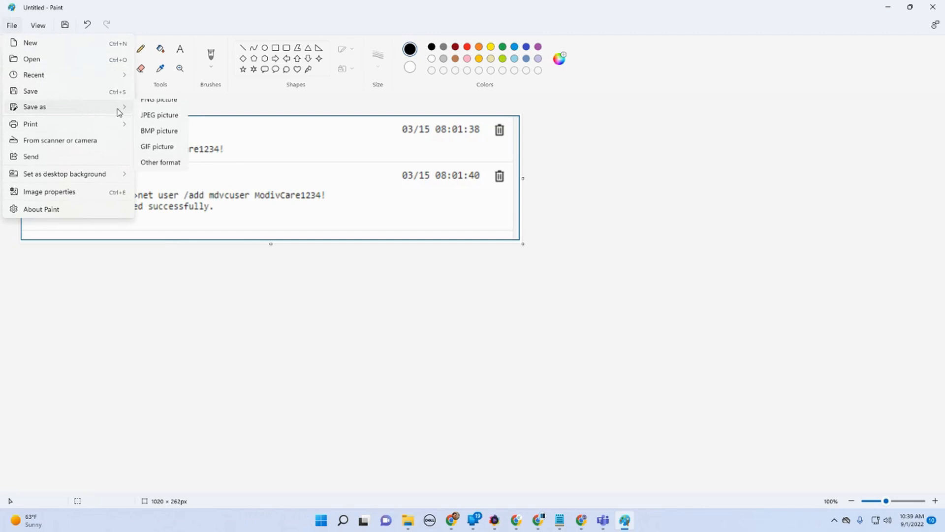
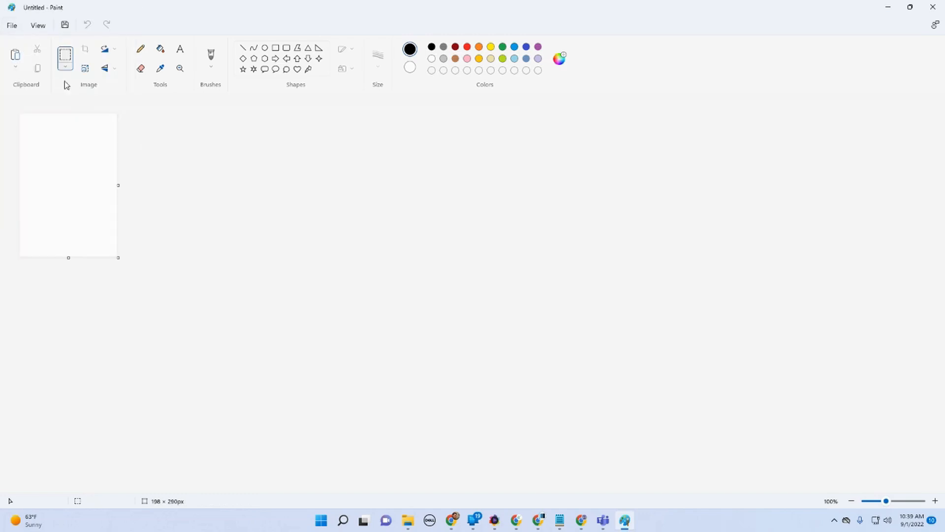
Step: Paste a screen capture into Paint and crop it to the delete command output, about 1007 × 262 px
mouse_move(610, 527)
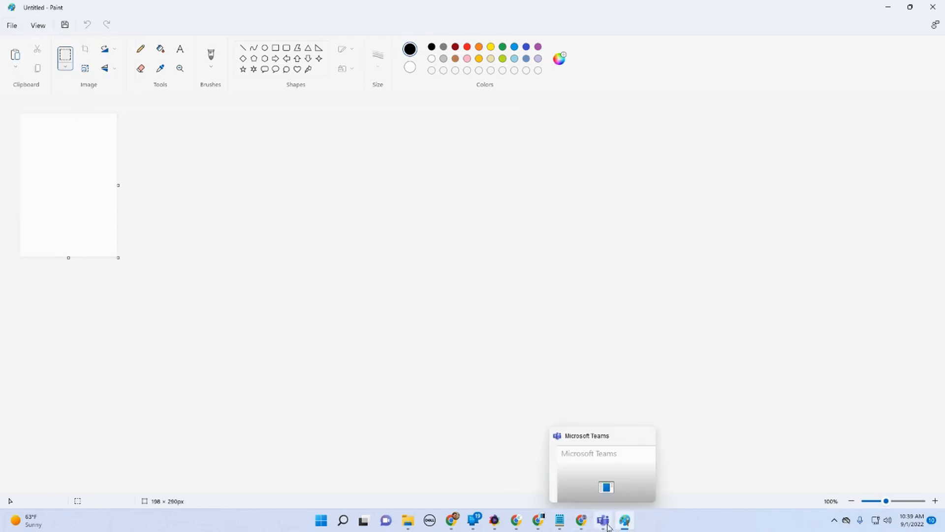
mouse_move(541, 526)
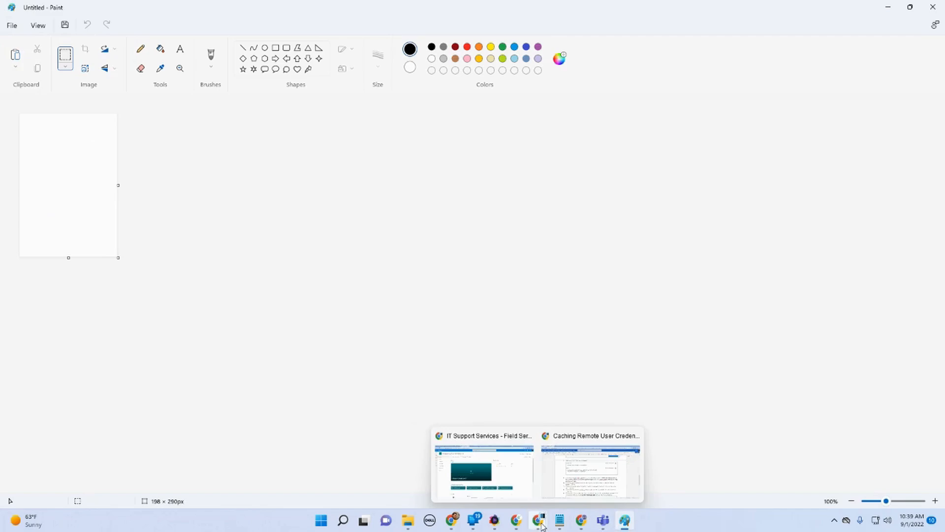
left_click(579, 475)
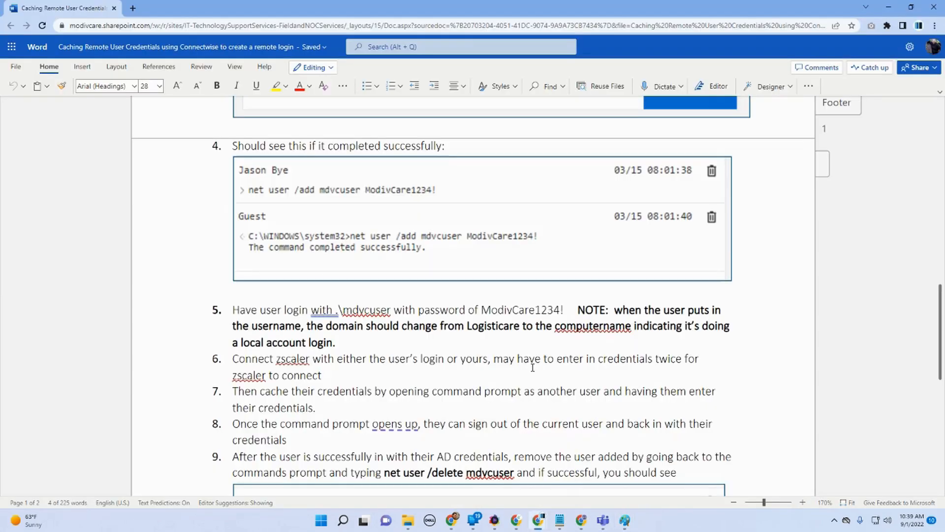
scroll(533, 367, "down", 6)
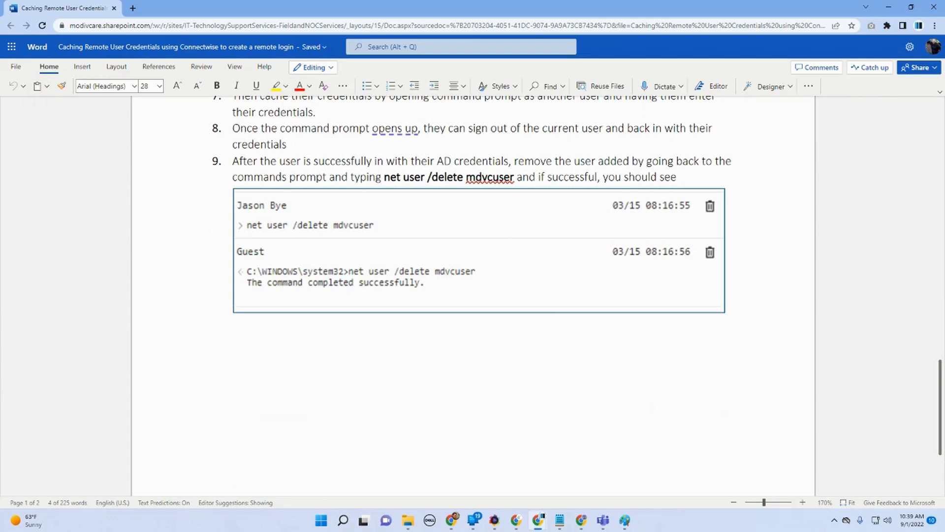
left_click(625, 520)
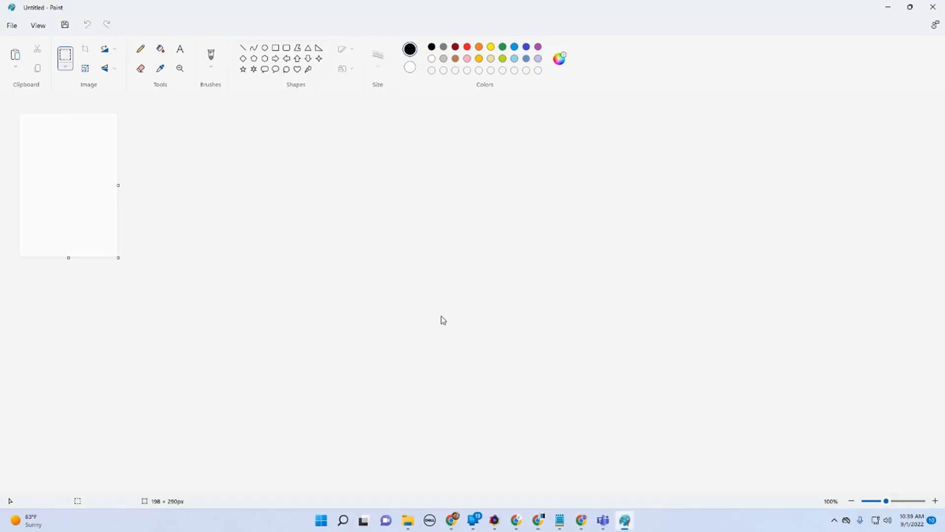
left_click(15, 54)
scroll(237, 234, "down", 2)
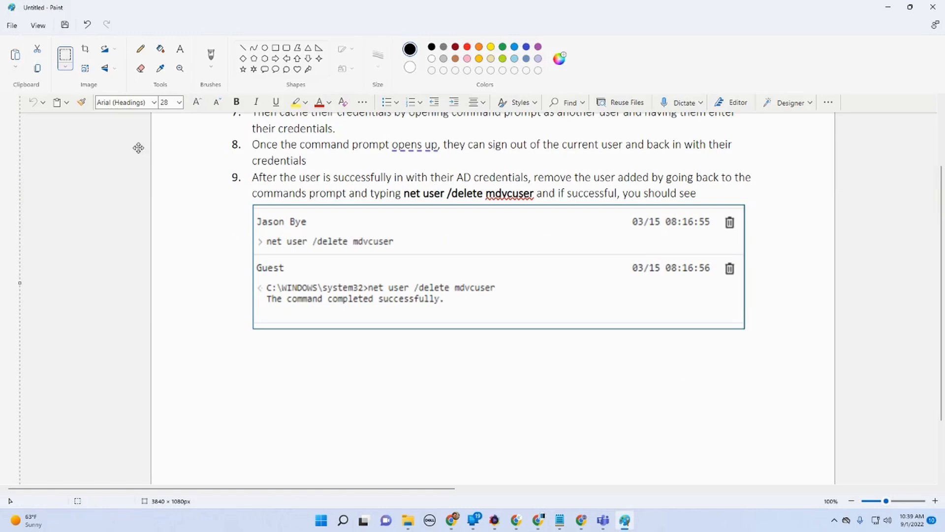
left_click(64, 55)
left_click_drag(343, 241, 747, 332)
left_click(86, 50)
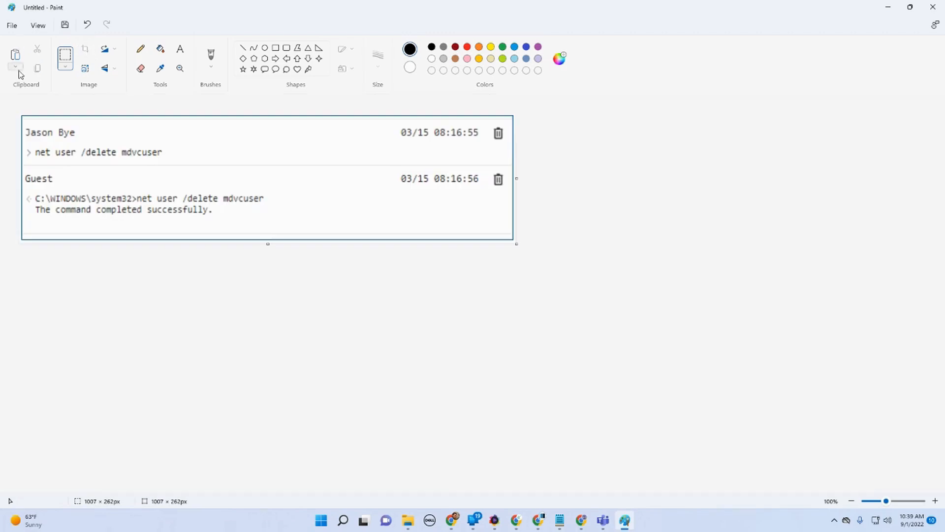
Step: Save the delete command output image as a PNG named caching-remote-user-credentials-005
left_click(13, 29)
mouse_move(121, 114)
left_click(158, 112)
left_click(746, 94)
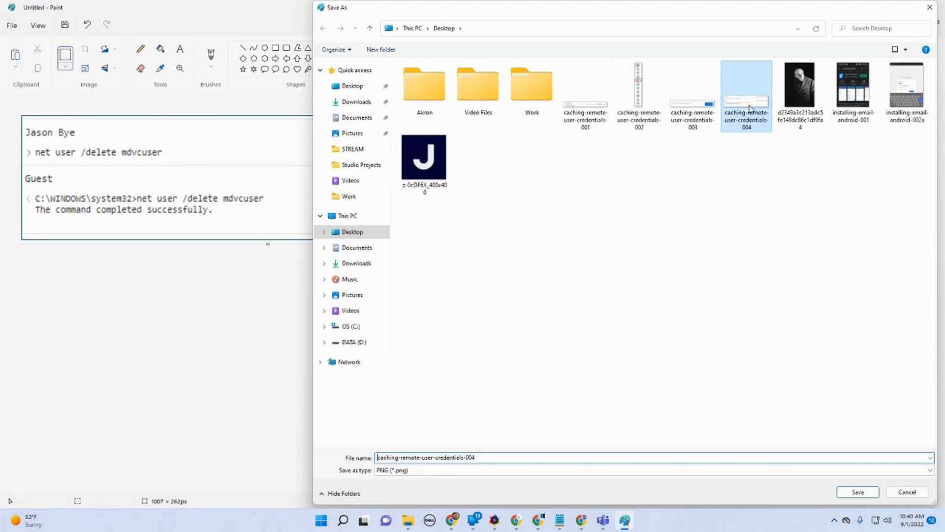
left_click(522, 457)
left_click(525, 457)
key("BackSpace")
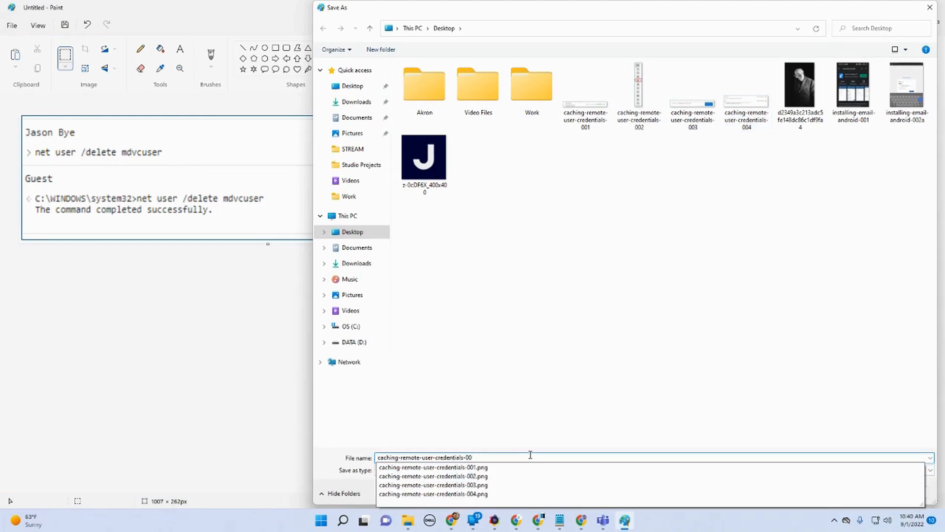
type("5")
left_click(856, 491)
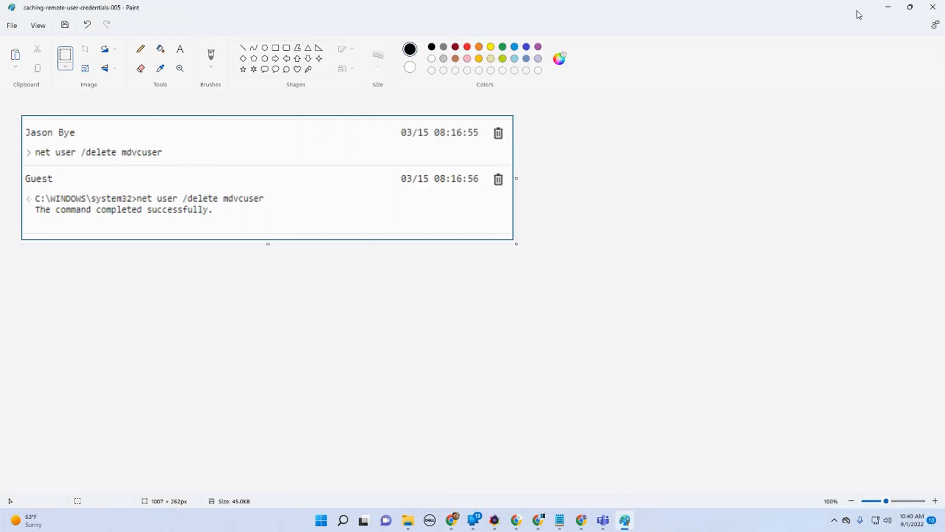
Step: Copy the document title text from the Word guide
left_click(888, 6)
scroll(542, 333, "up", 10)
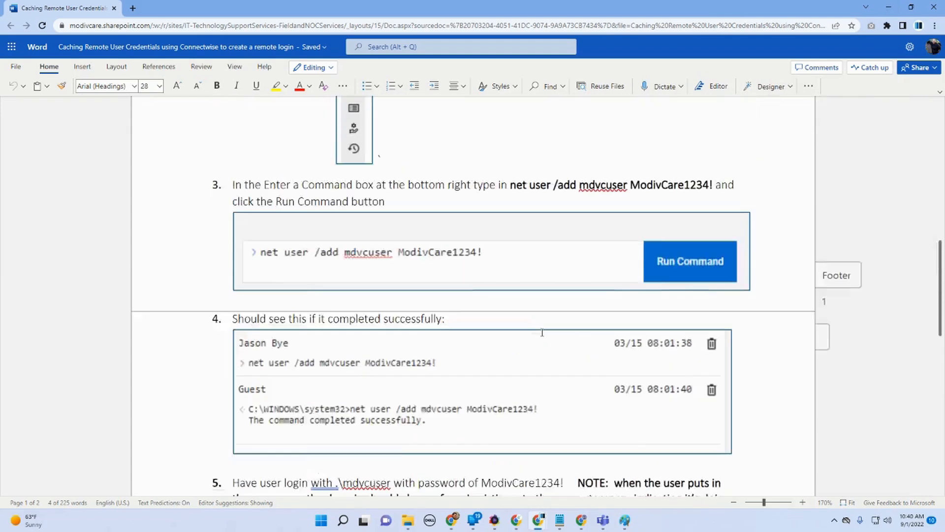
scroll(543, 332, "up", 3)
left_click(738, 504)
left_click(738, 504)
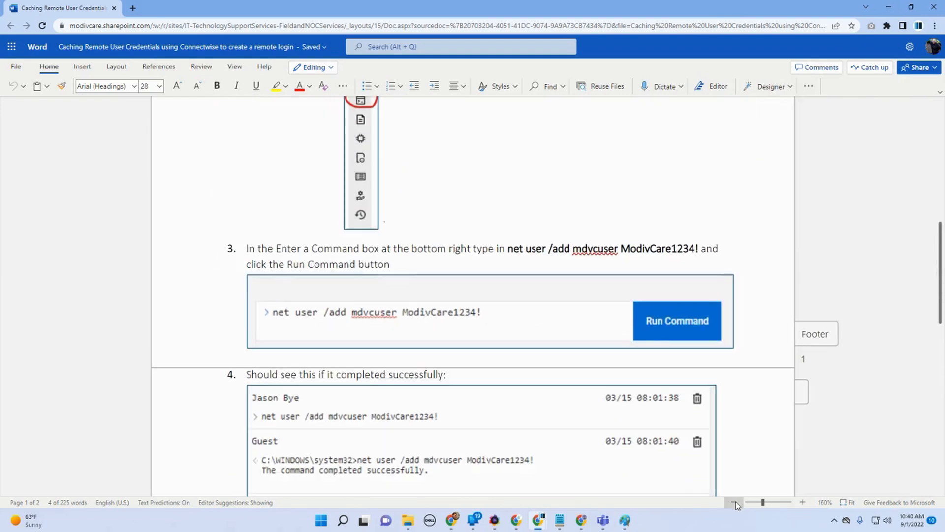
left_click(738, 504)
left_click(737, 504)
left_click(737, 504)
left_click(737, 505)
left_click(737, 505)
scroll(583, 321, "up", 6)
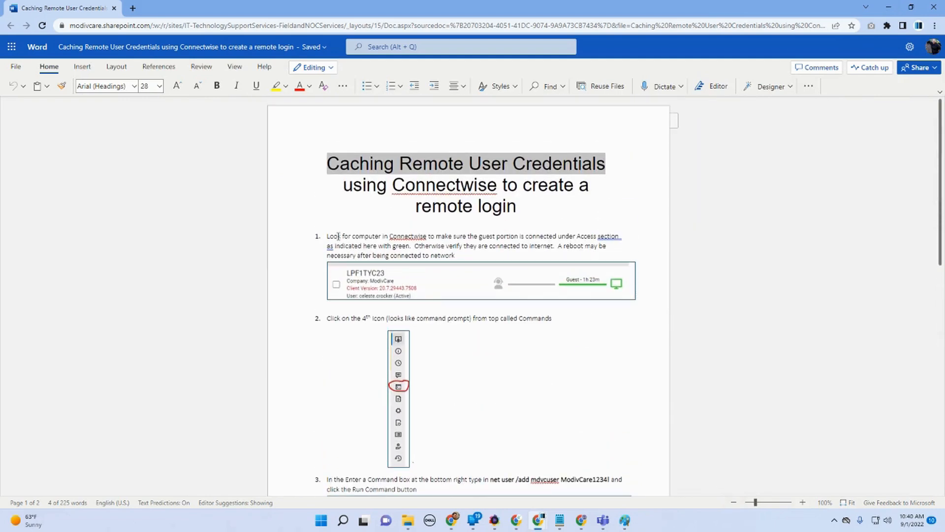
left_click_drag(519, 206, 327, 162)
right_click(352, 167)
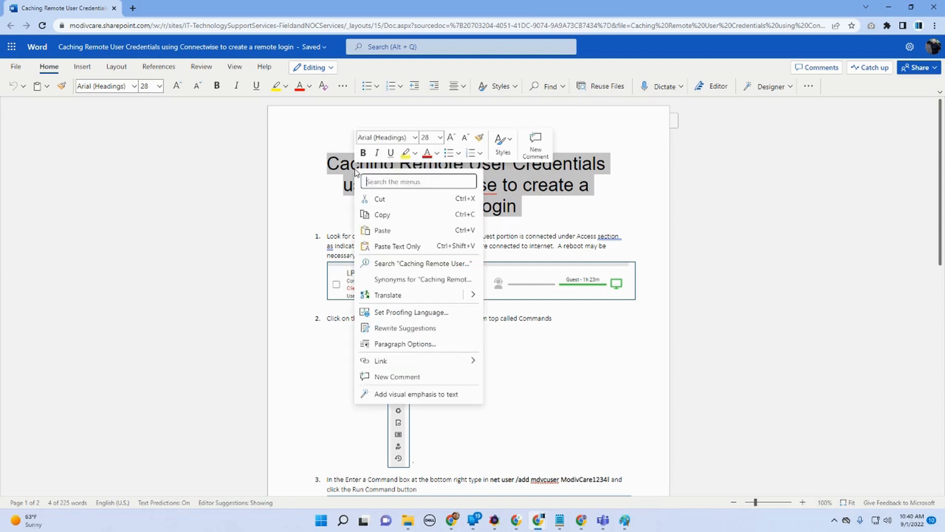
left_click(384, 214)
Step: Edit the news page and paste the title into its first text web part
left_click(890, 8)
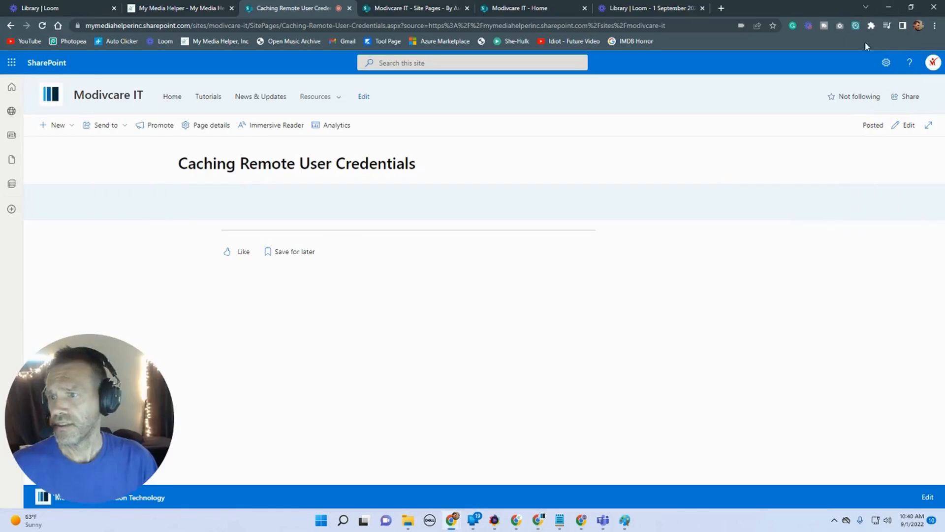
left_click(906, 125)
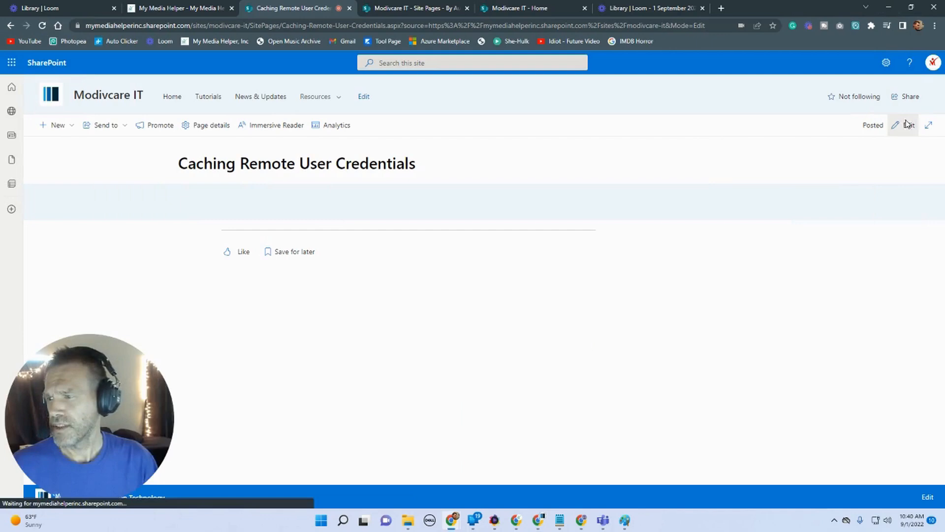
left_click(232, 196)
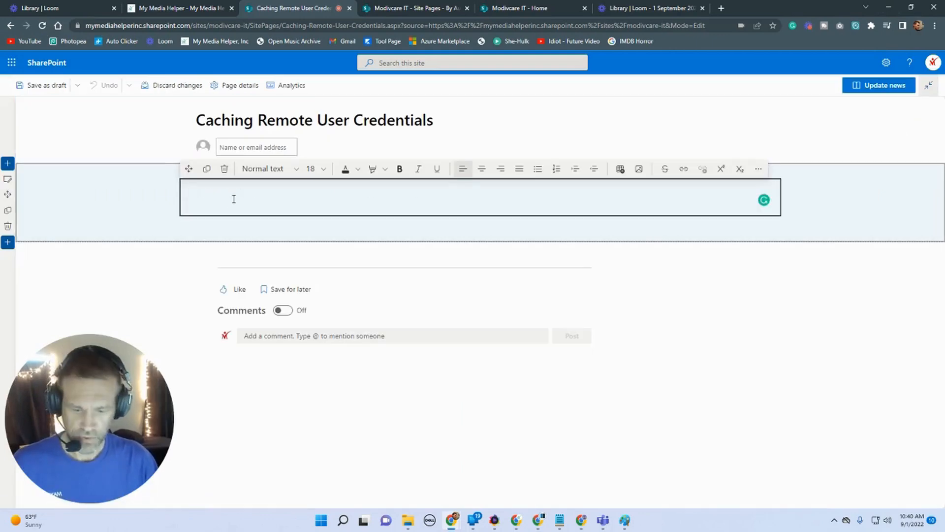
key("ctrl+v")
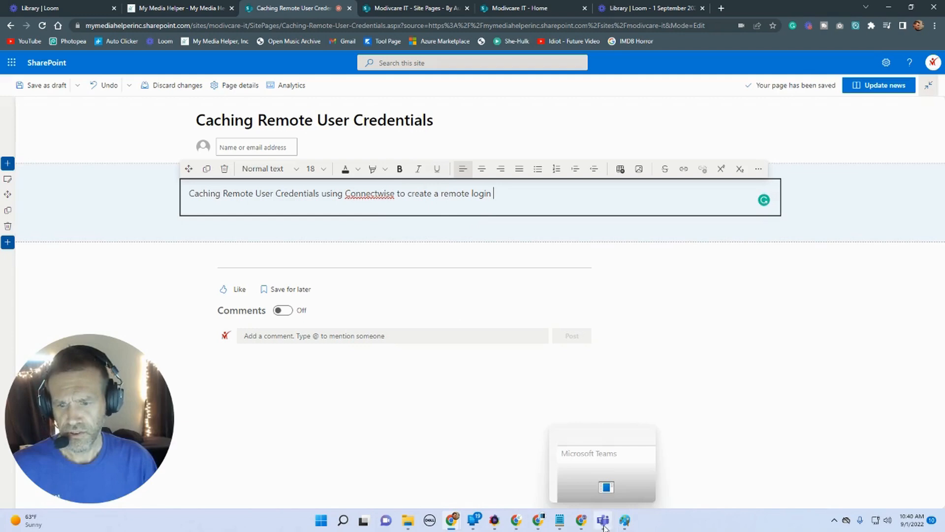
Step: Copy the first instruction paragraph from the Word guide
left_click(541, 523)
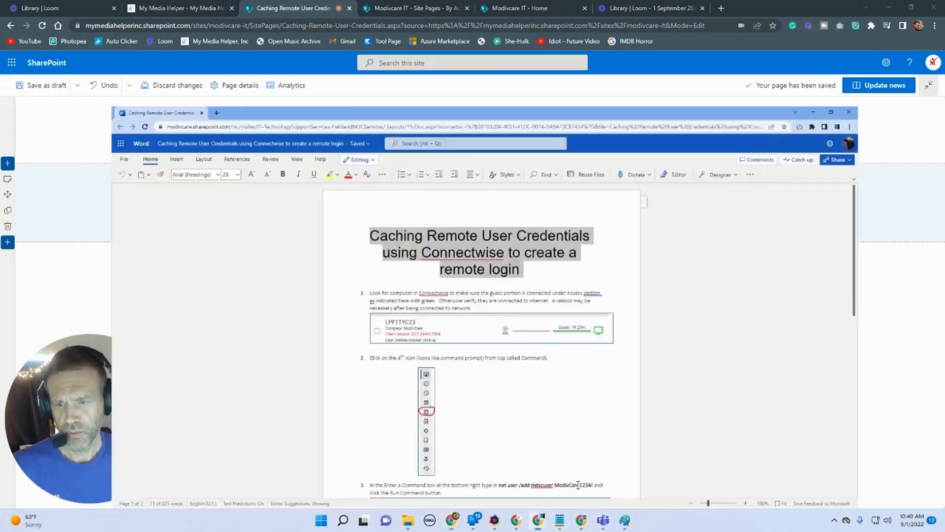
left_click_drag(463, 255, 332, 235)
key("ctrl+c")
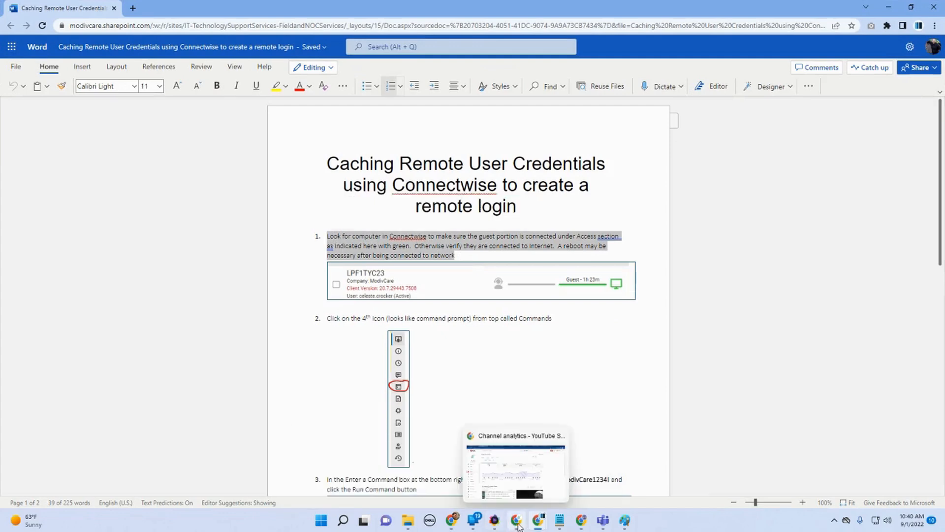
mouse_move(457, 521)
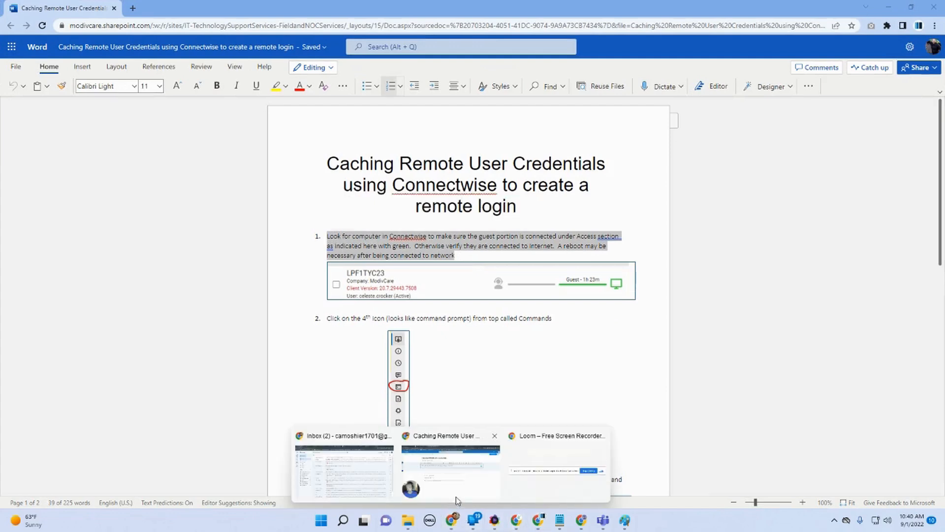
left_click(420, 483)
Step: Add a new section with a Text web part and paste the first instruction paragraph into it
left_click(7, 241)
left_click(42, 278)
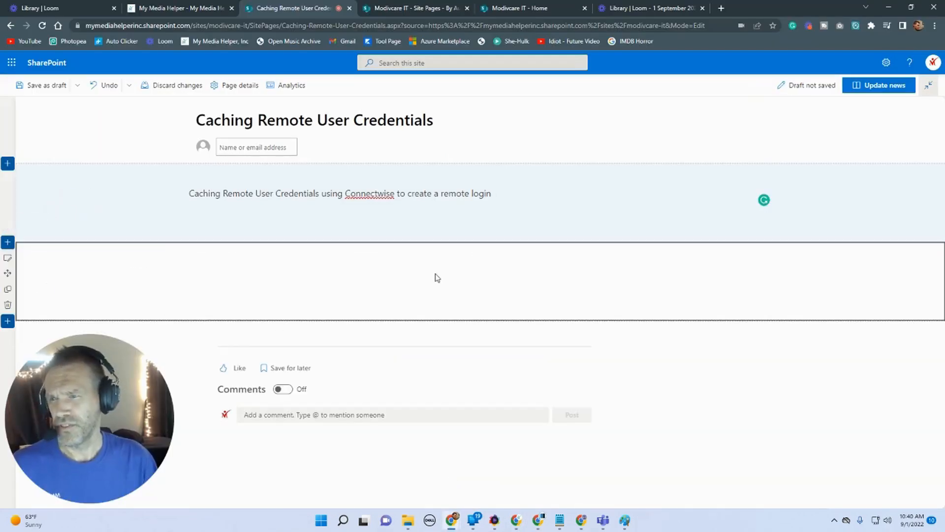
left_click(480, 251)
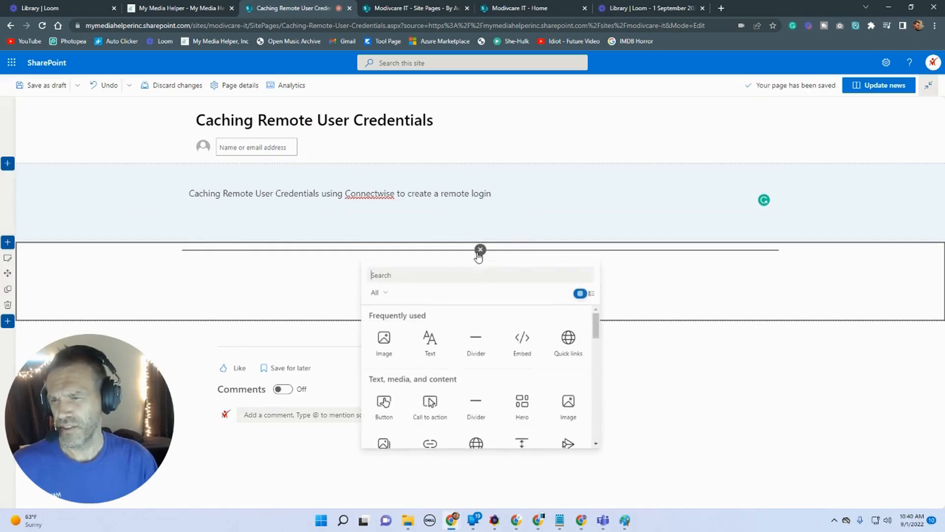
left_click(425, 360)
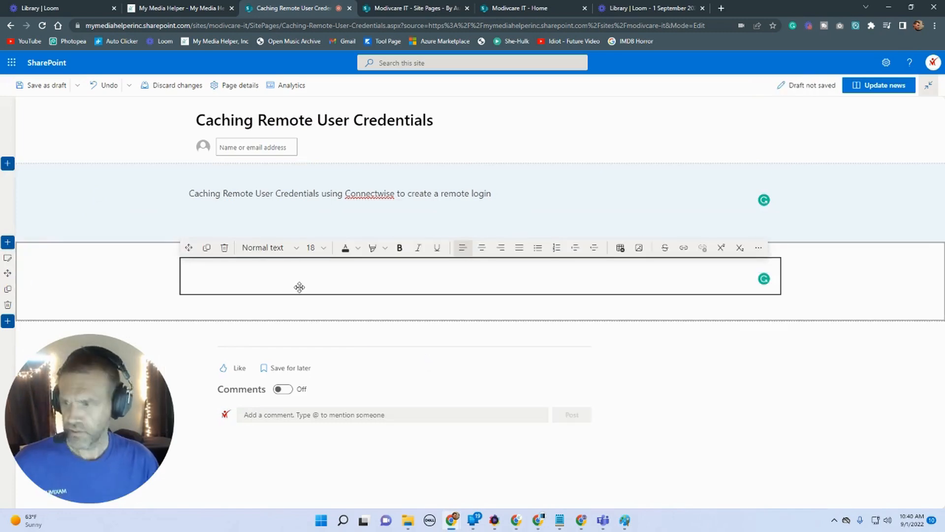
key("ctrl+v")
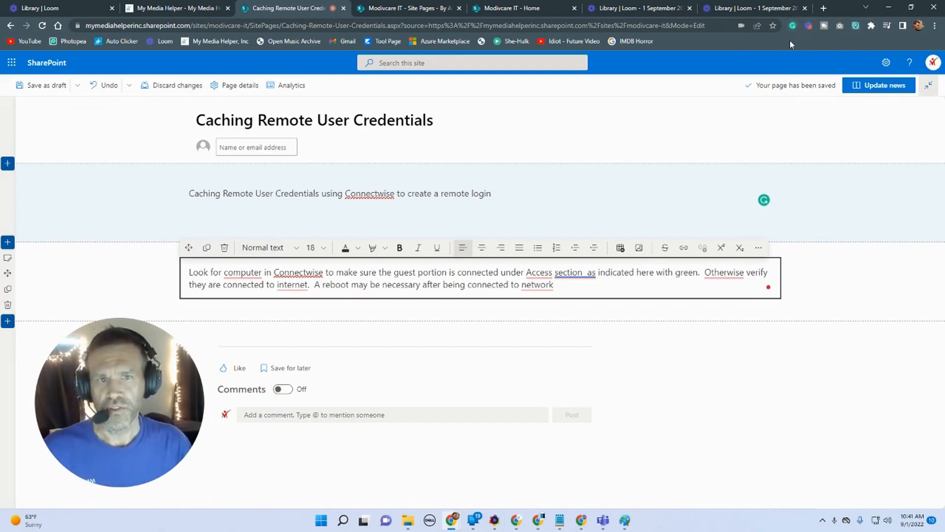
Step: Insert 'the' before computer and correct Connectwise to ConnectWise in the pasted paragraph
mouse_move(244, 271)
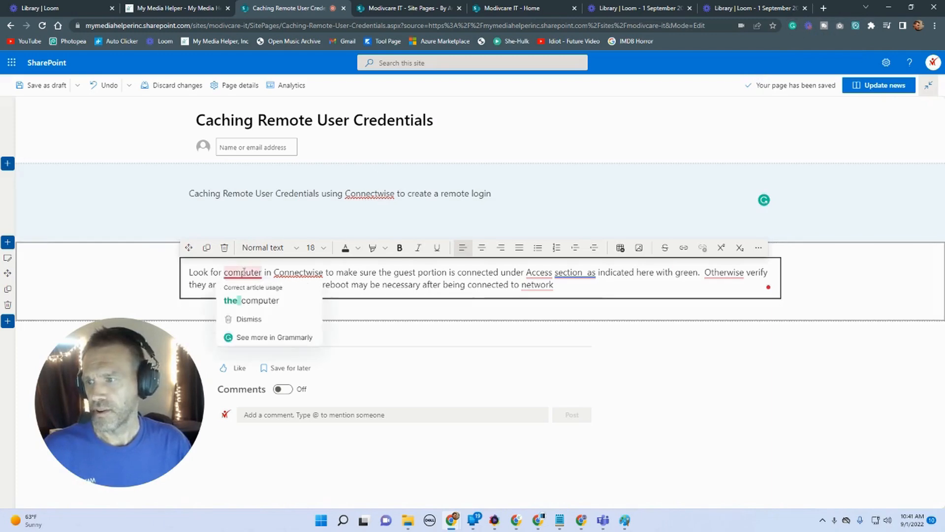
left_click(243, 301)
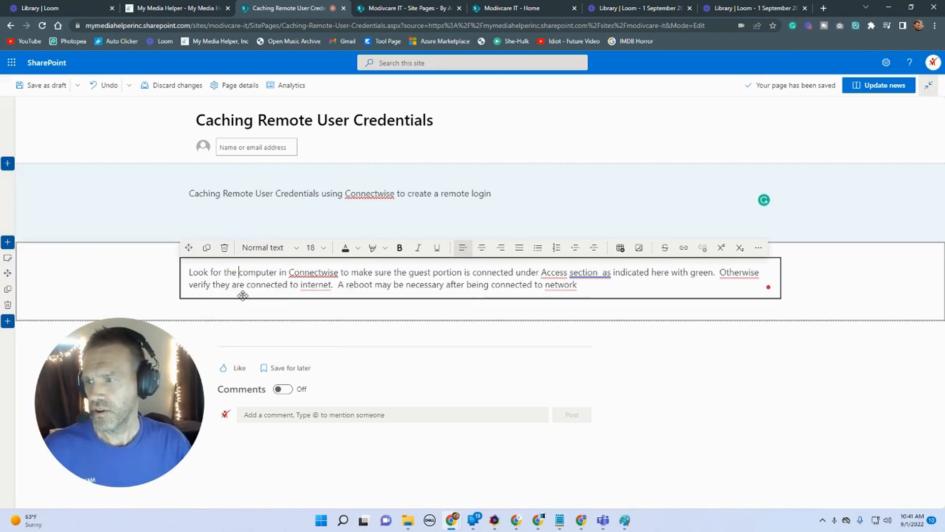
left_click(304, 272)
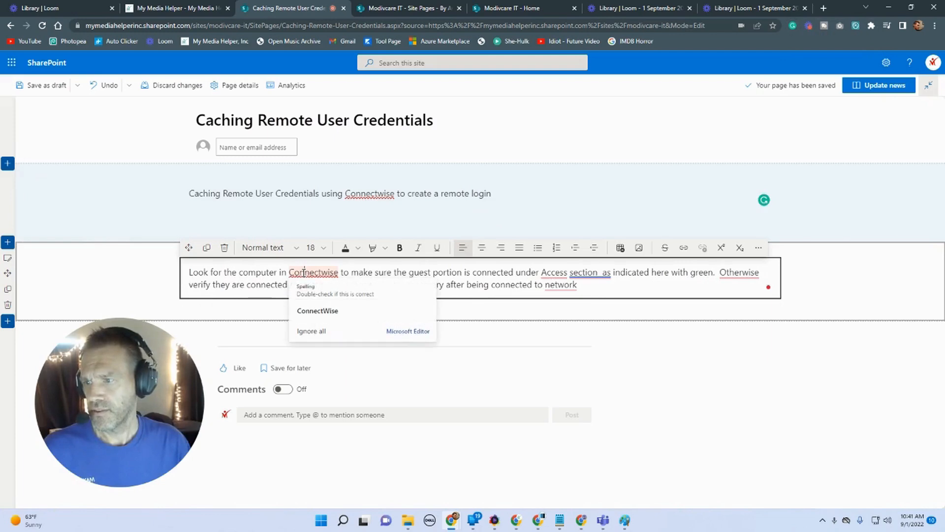
left_click(312, 312)
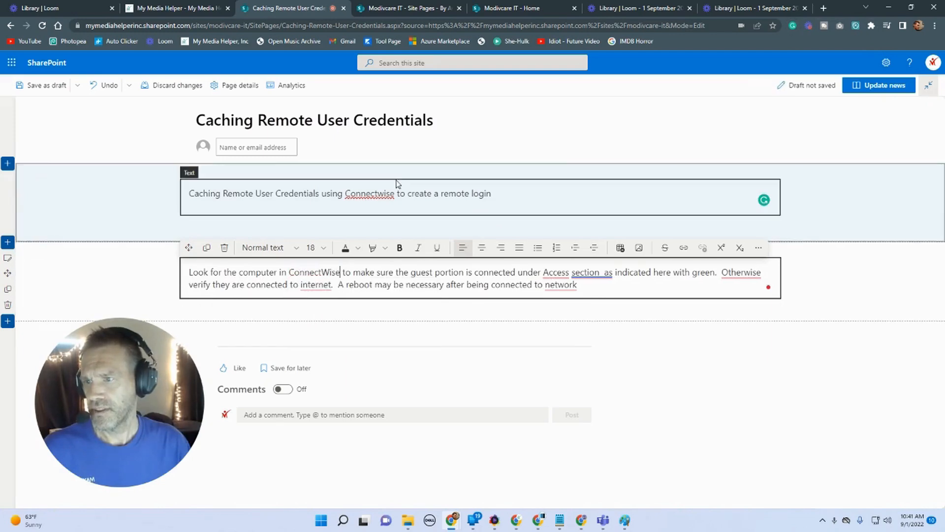
Step: Correct Connectwise to ConnectWise in the title text block
left_click(371, 206)
left_click(370, 194)
left_click(373, 231)
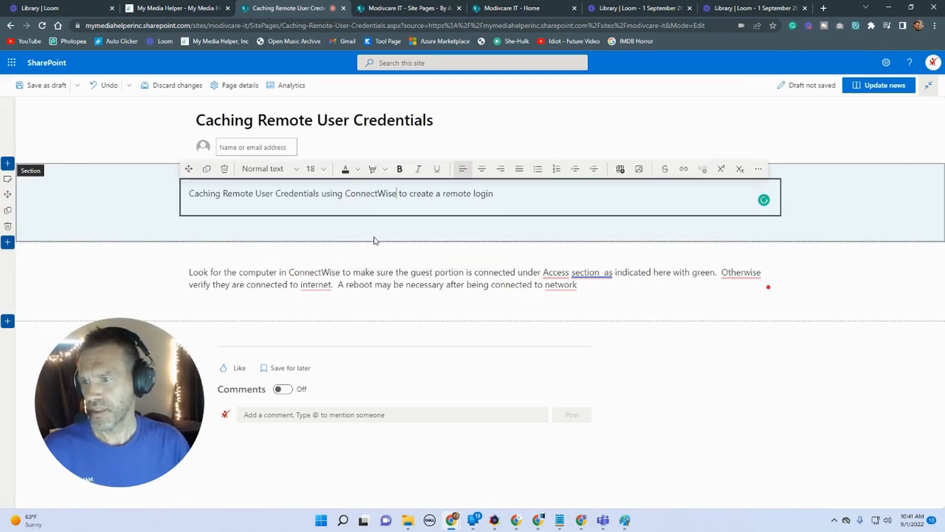
Step: Remove the extra space before 'as' and add a comma after Otherwise in the paragraph
double_click(559, 272)
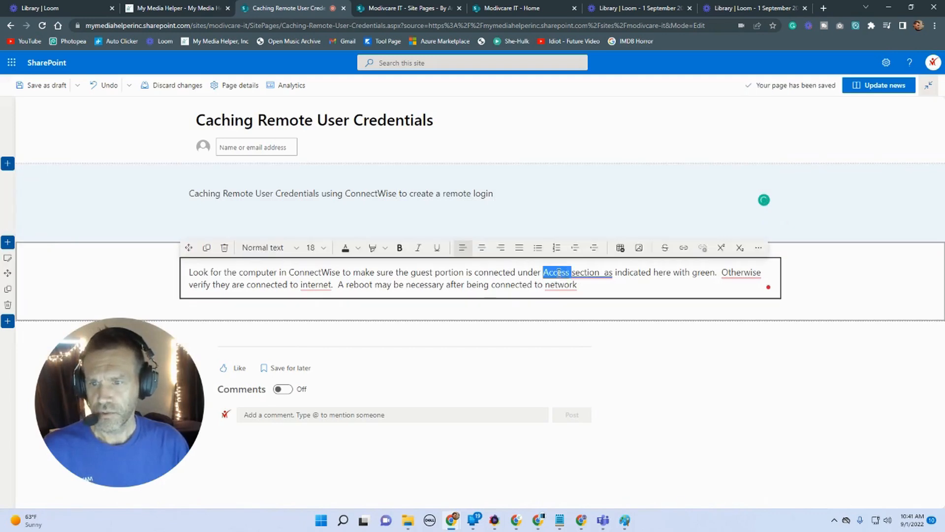
left_click(606, 343)
mouse_move(593, 273)
left_click(596, 308)
mouse_move(729, 271)
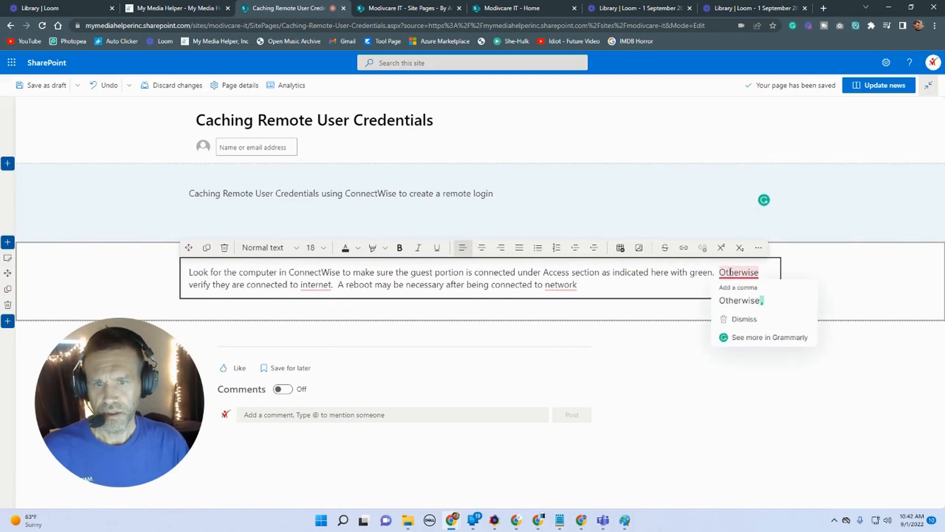
left_click(740, 301)
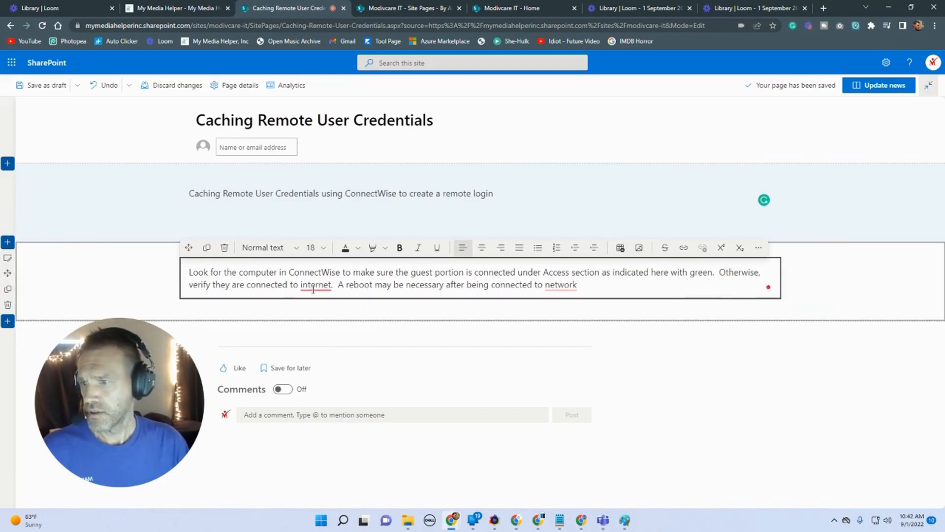
Step: Insert 'the' before internet and before network in the paragraph
mouse_move(315, 287)
left_click(316, 309)
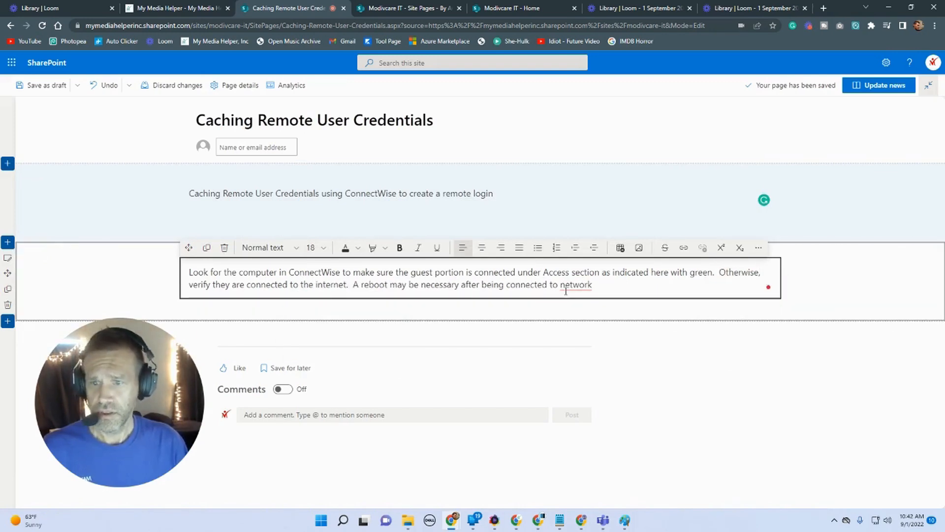
mouse_move(575, 285)
left_click(577, 314)
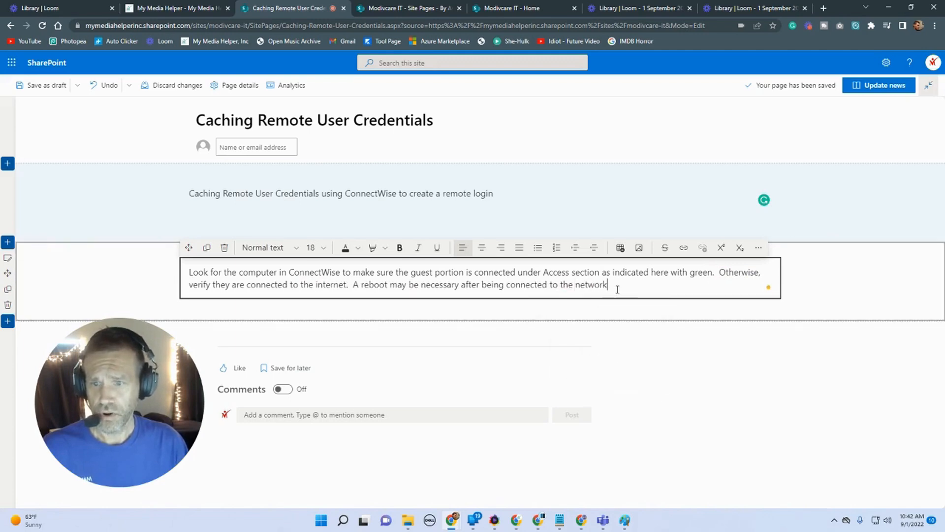
Step: End the paragraph with a period and leave the text block
type(".")
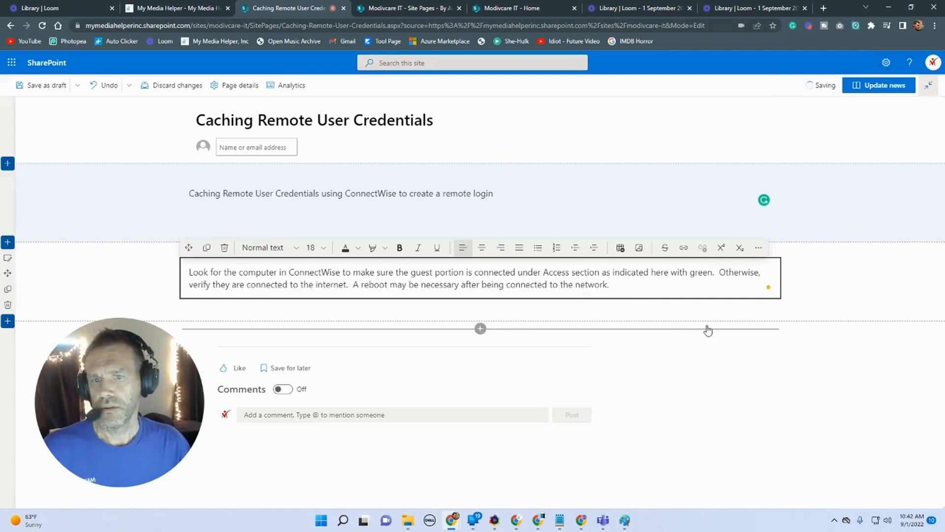
left_click(851, 298)
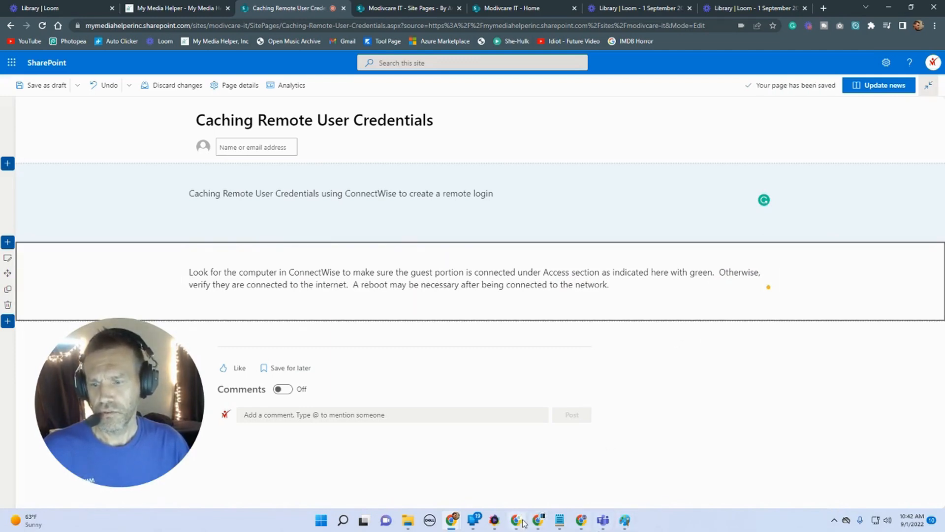
Step: Review the first step's screenshot in the Word guide
mouse_move(537, 525)
left_click(591, 486)
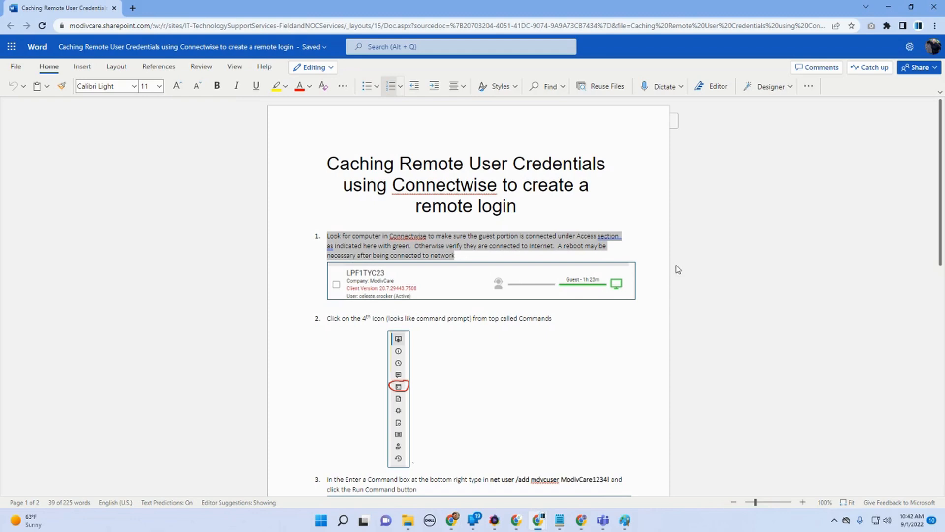
left_click(775, 313)
left_click(889, 8)
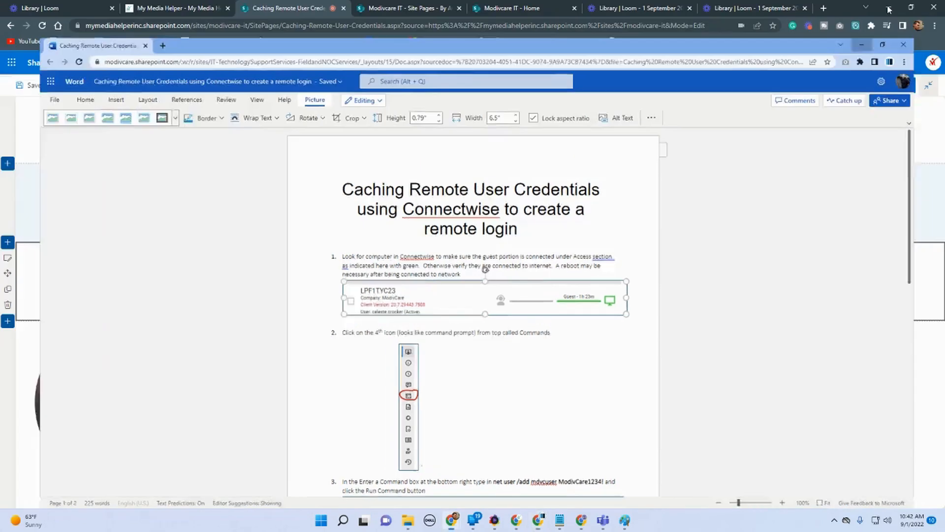
Step: Add an Image web part below the paragraph, uploading caching-remote-user-credentials-001 from the Desktop
left_click(480, 306)
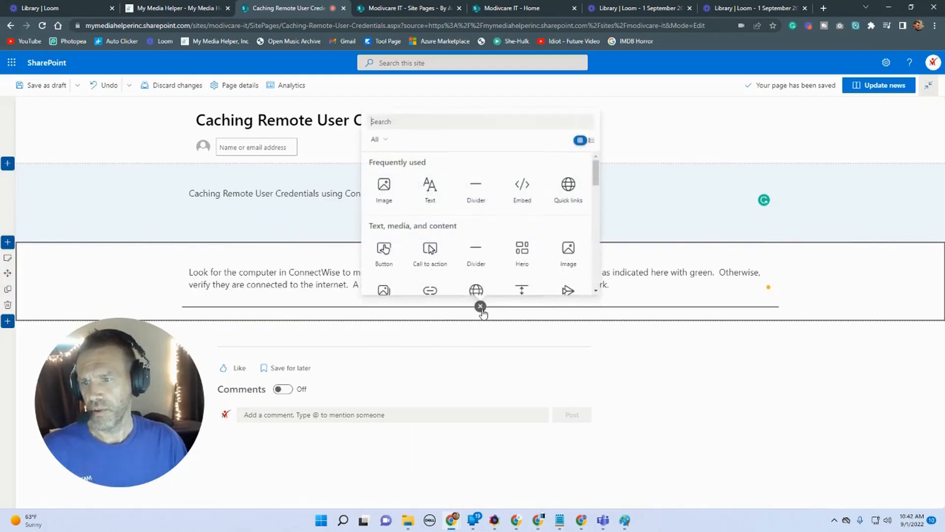
left_click(384, 186)
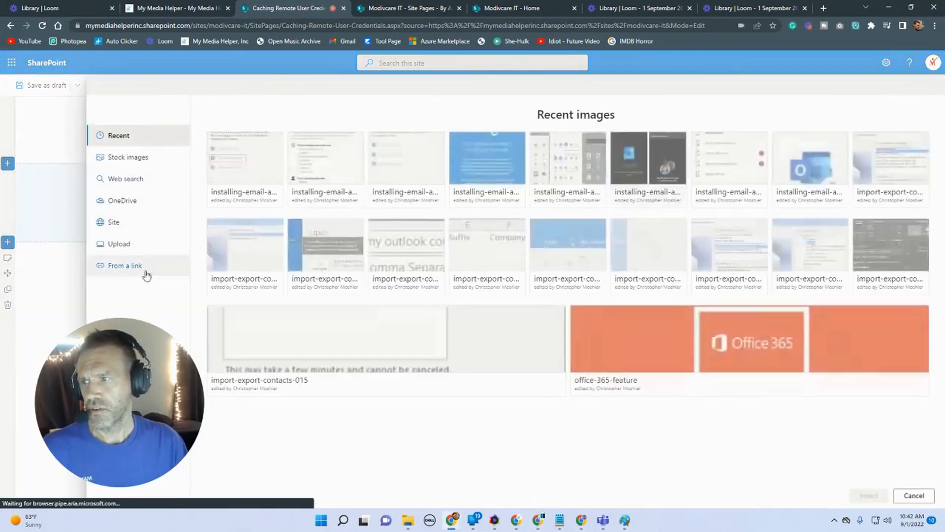
left_click(123, 245)
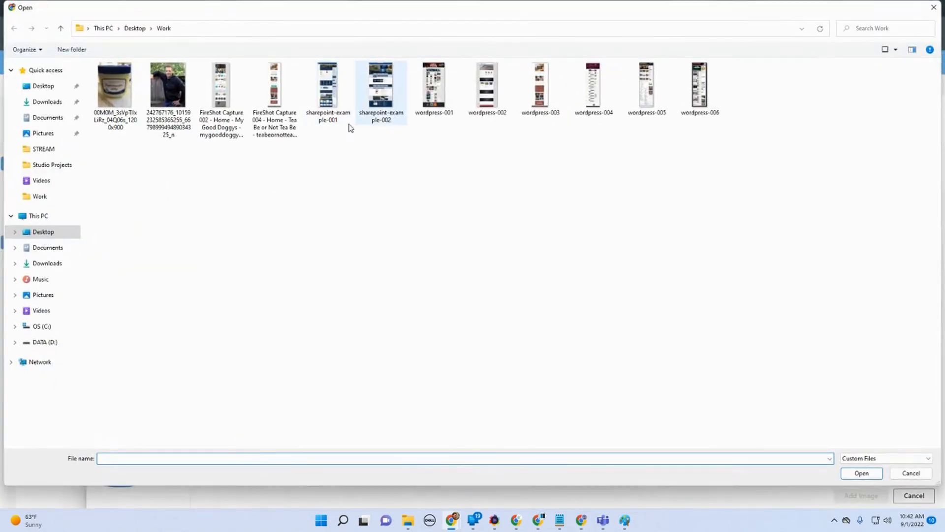
left_click(43, 233)
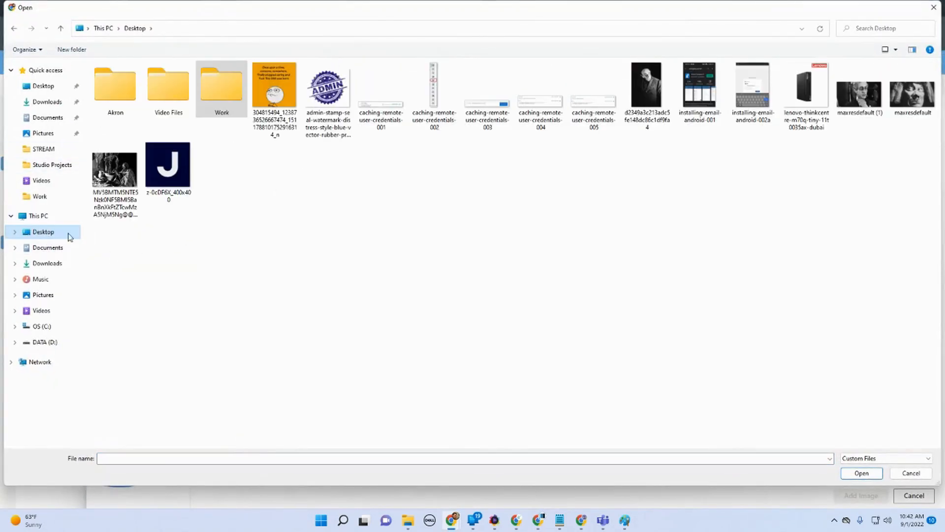
double_click(386, 108)
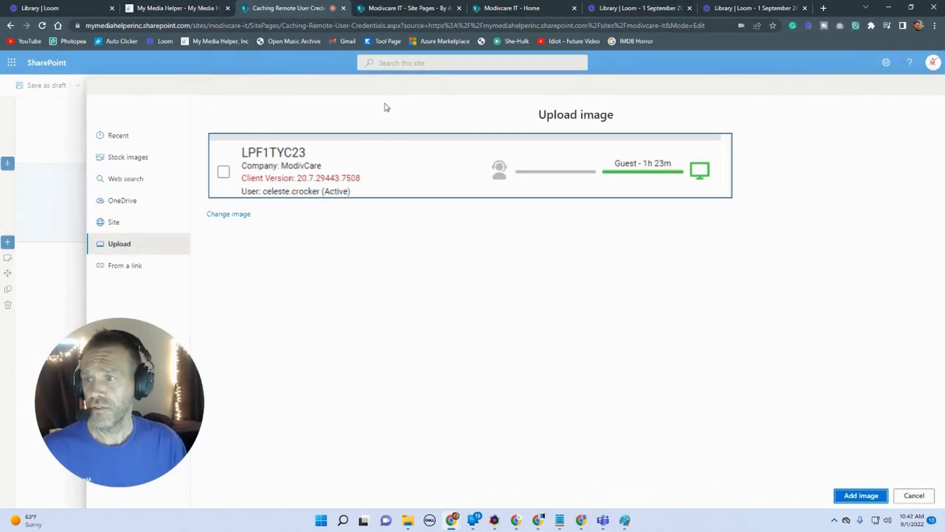
left_click(861, 496)
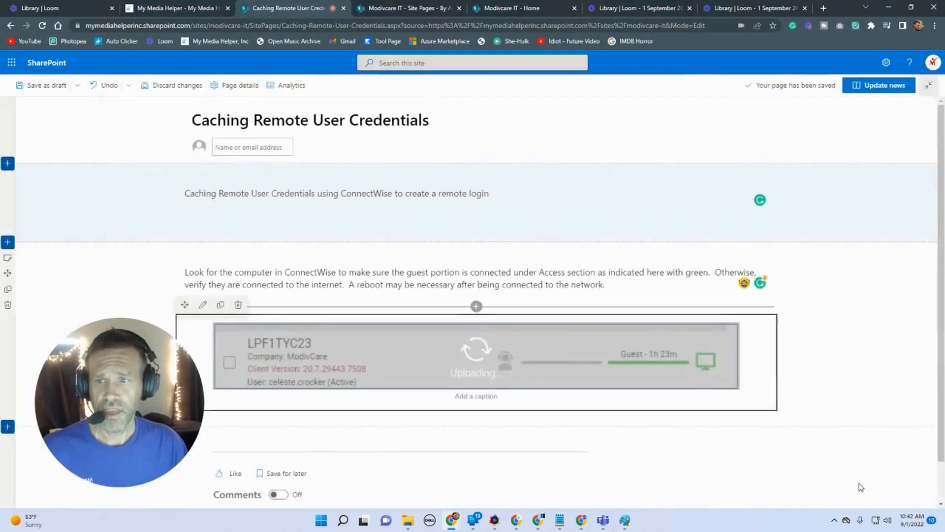
Step: Set the paragraph section's background shading to the second (light) option
scroll(820, 428, "down", 1)
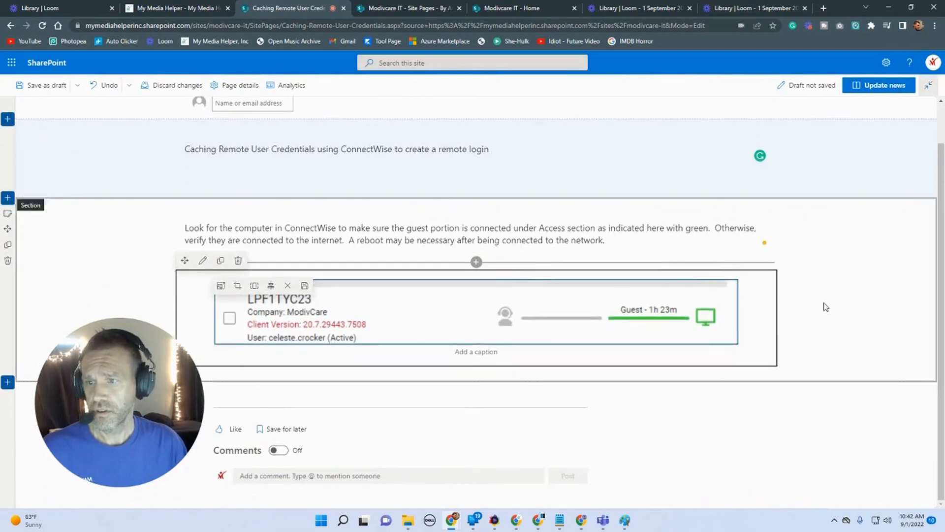
left_click(14, 214)
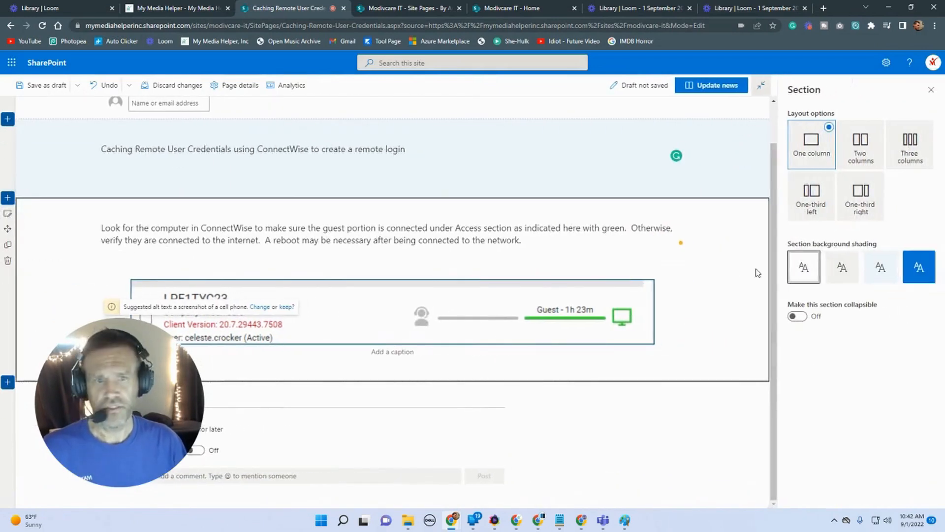
left_click(838, 280)
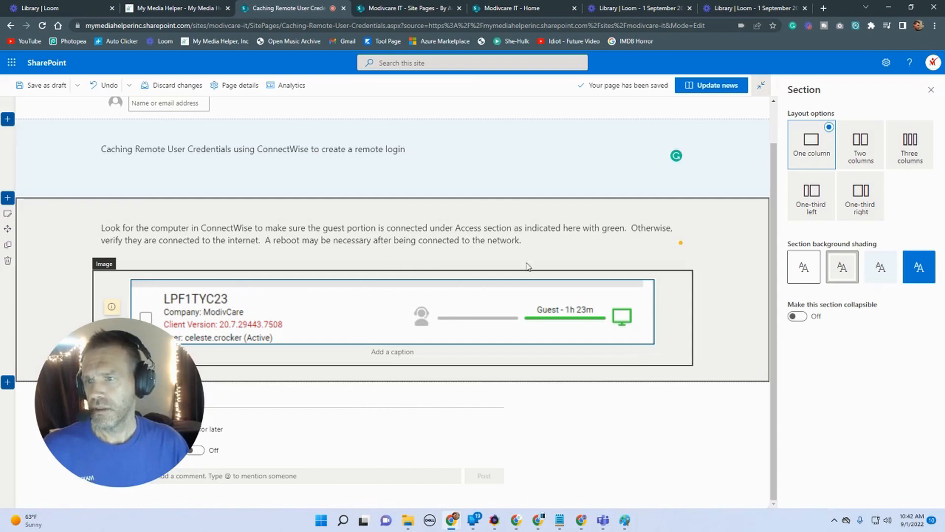
Step: Format the paragraph text as a bulleted list
left_click(530, 240)
left_click_drag(536, 241, 97, 225)
left_click(454, 209)
left_click(756, 272)
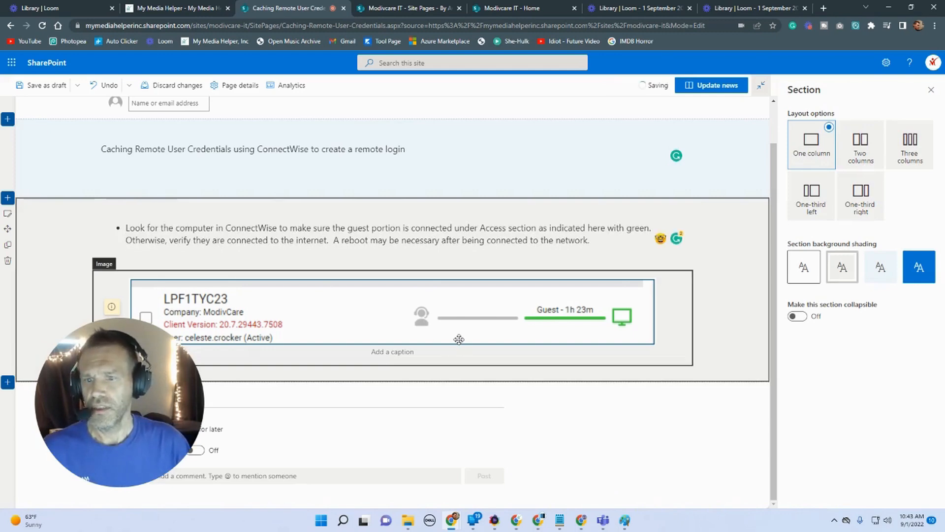
Step: Publish the updated news post
scroll(459, 339, "up", 2)
left_click(712, 84)
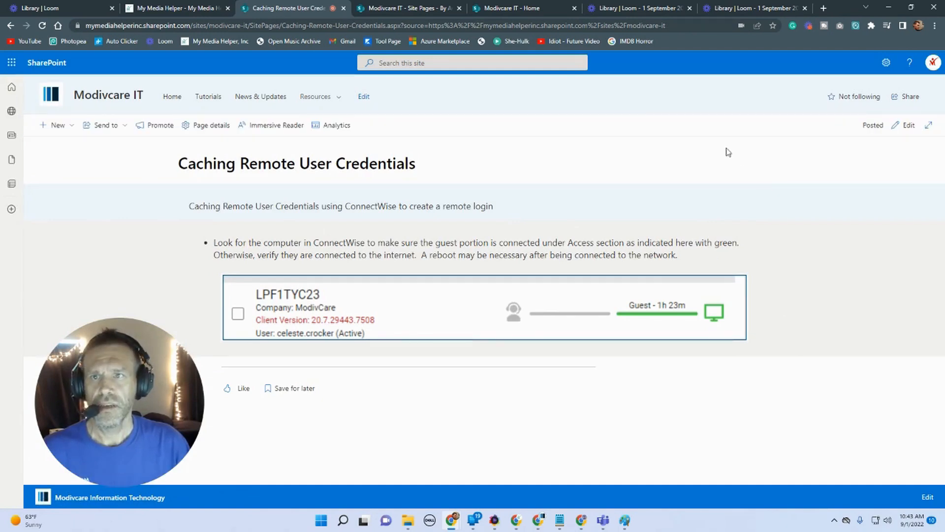
Step: Open the Caching-Remote-User-Credentials folder inside Site Assets > SitePages through Site contents
left_click(510, 6)
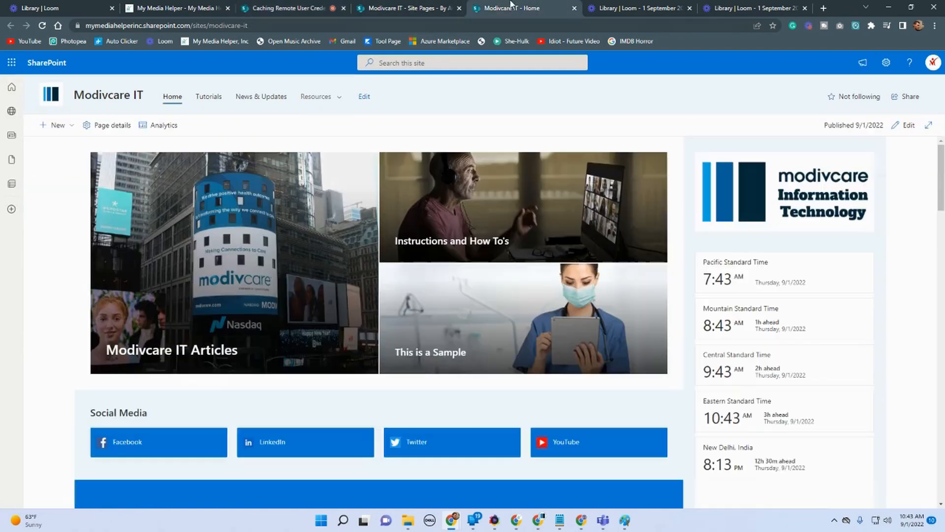
left_click(405, 8)
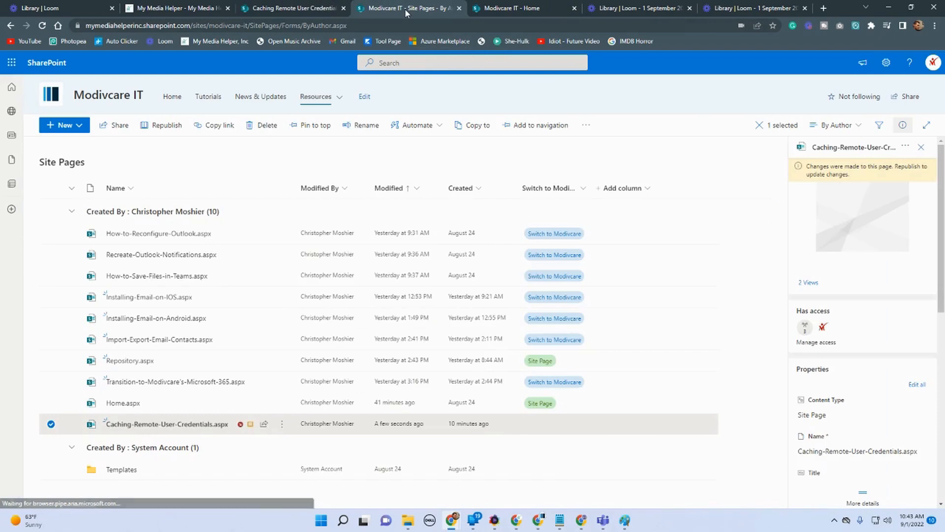
left_click(485, 11)
left_click(886, 62)
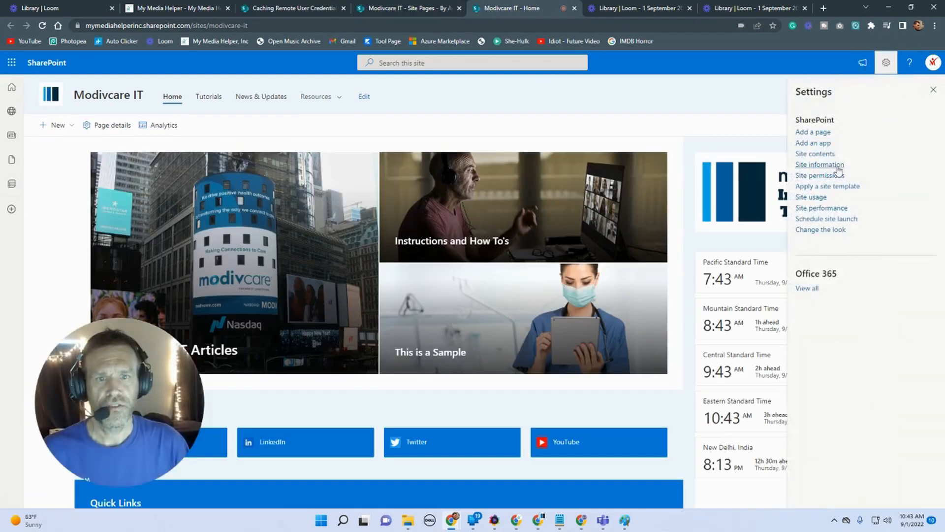
left_click(815, 154)
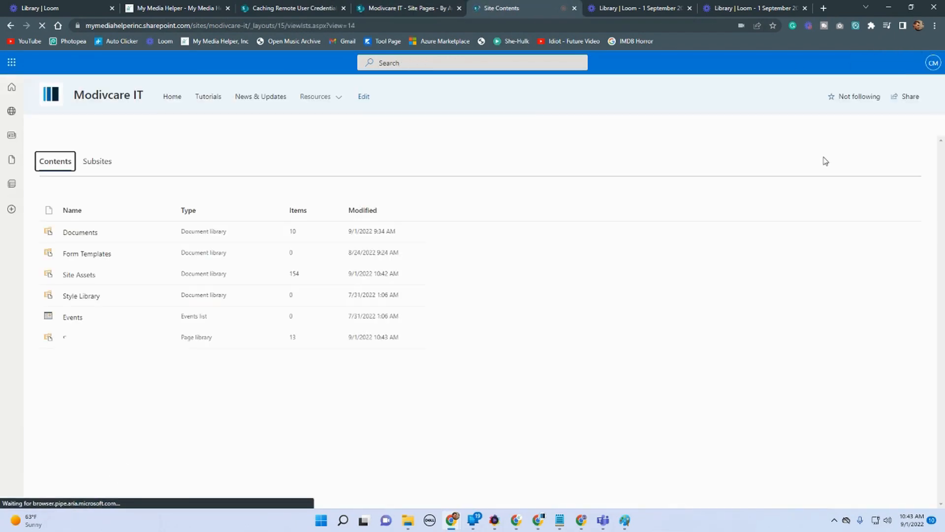
left_click_drag(98, 390, 605, 288)
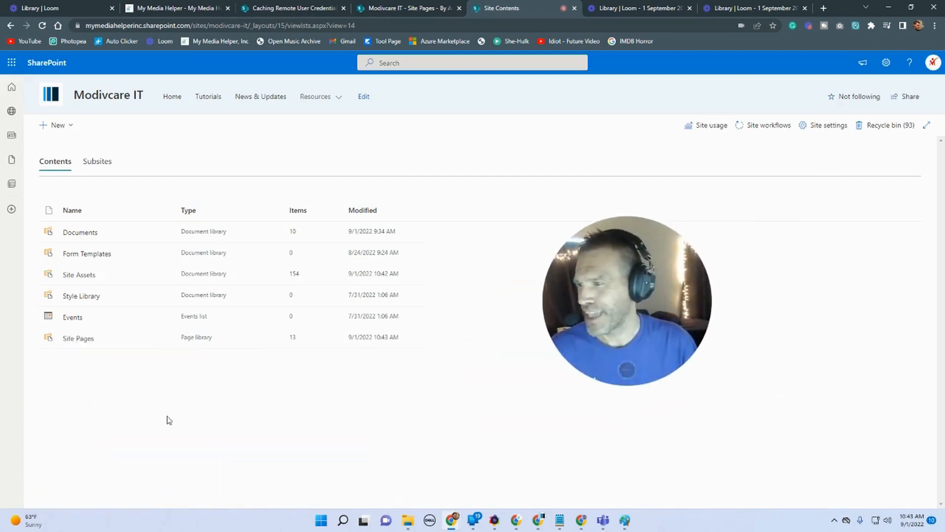
left_click(78, 274)
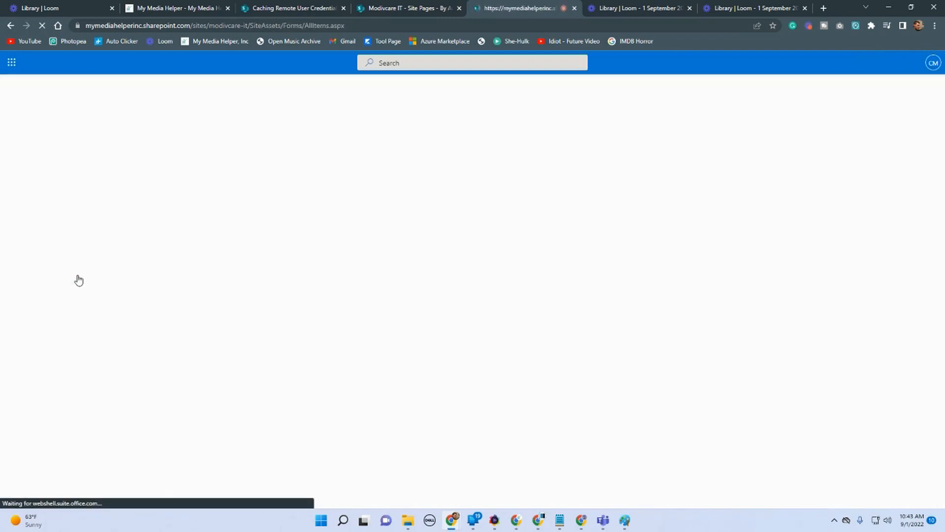
left_click(101, 230)
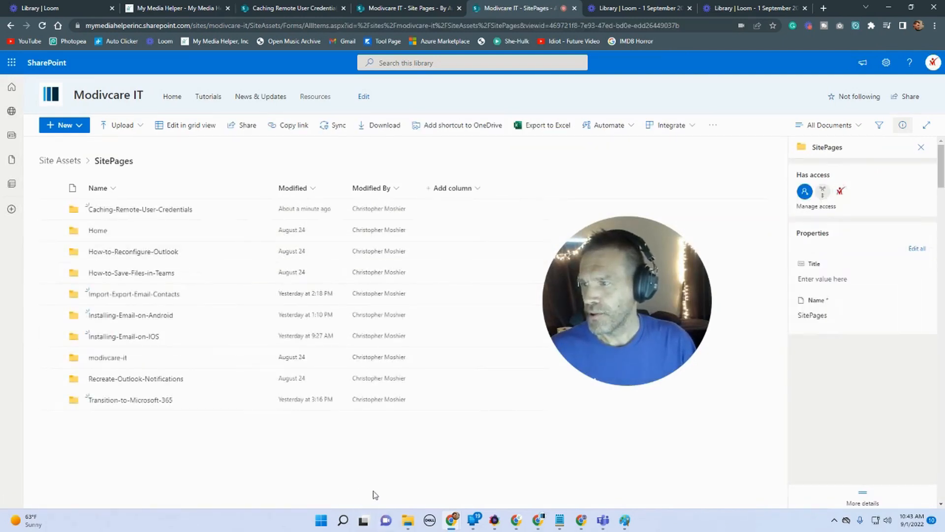
left_click(156, 212)
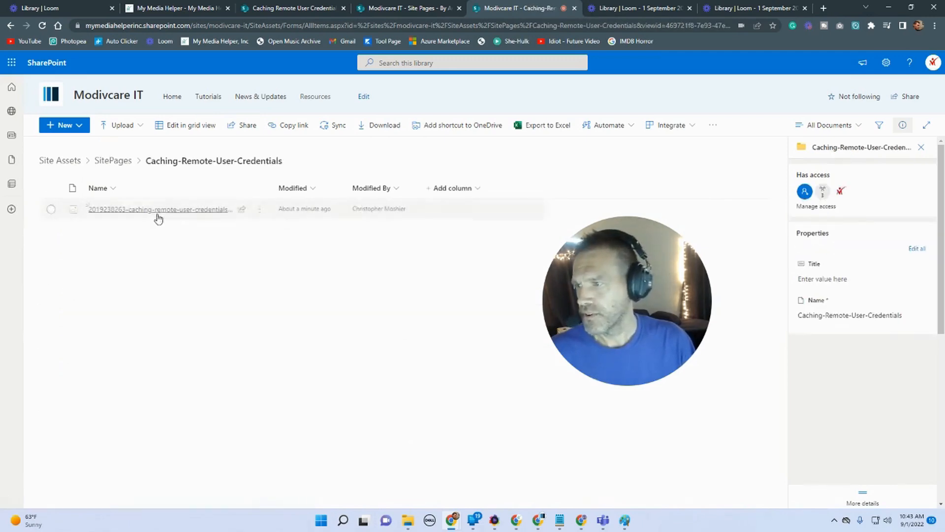
mouse_move(95, 213)
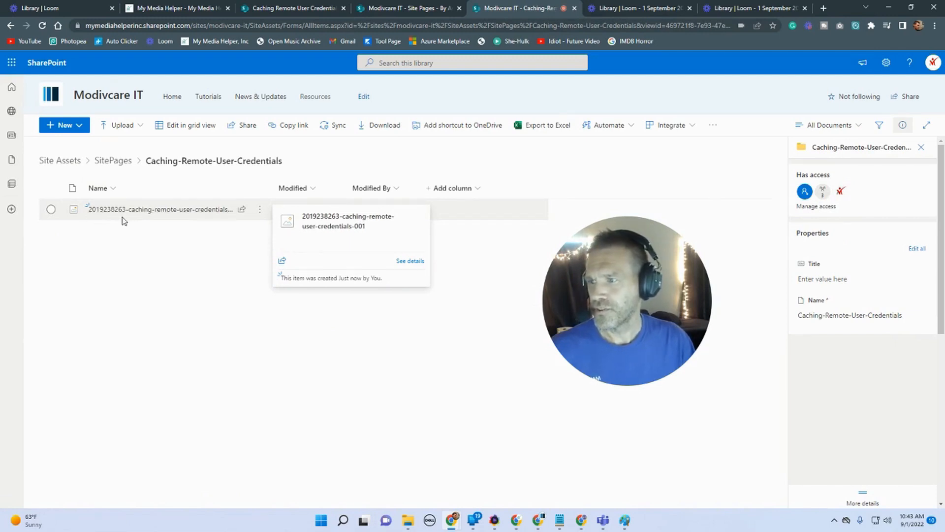
left_click(911, 8)
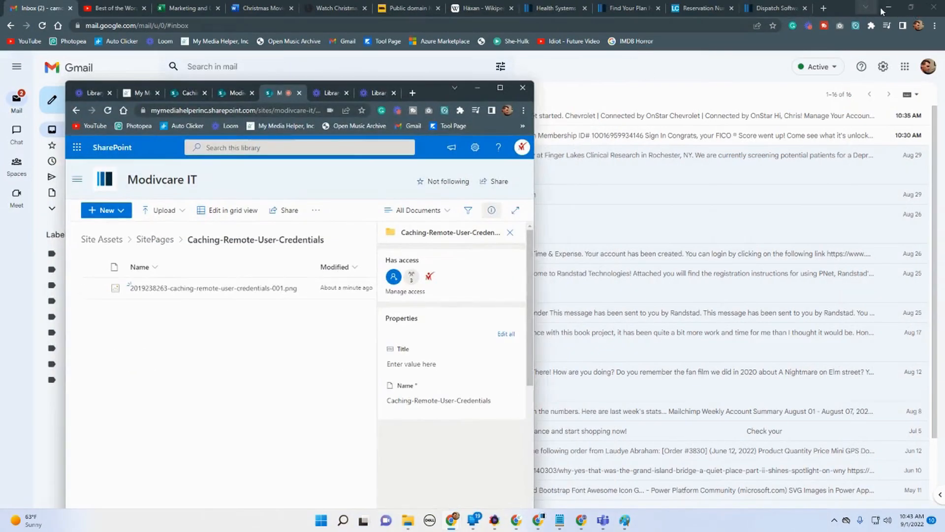
left_click(888, 8)
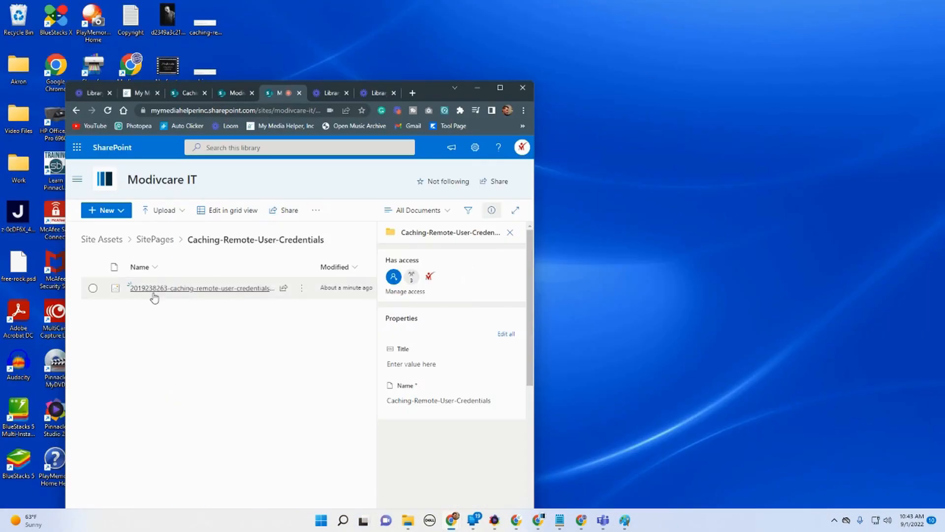
left_click_drag(427, 86, 567, 34)
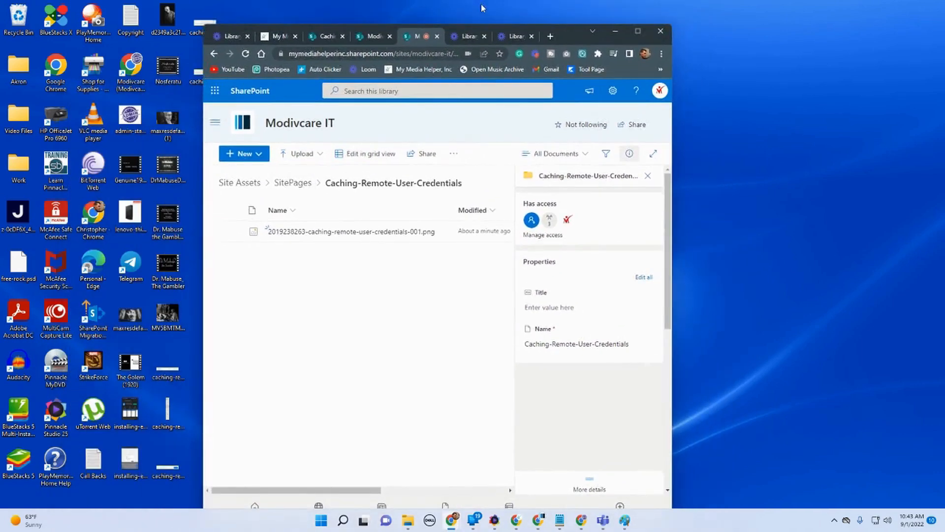
left_click(627, 31)
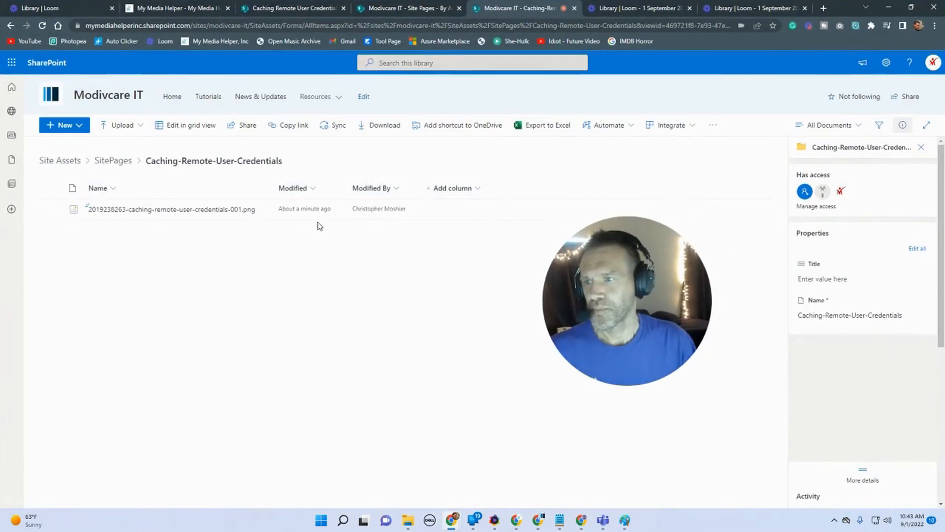
left_click(260, 209)
left_click(290, 335)
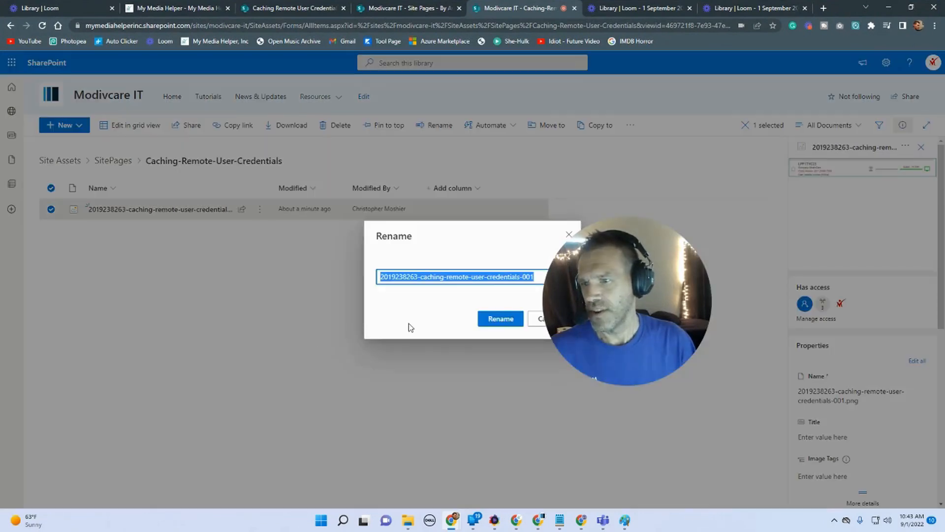
left_click(421, 276)
left_click_drag(421, 277, 249, 254)
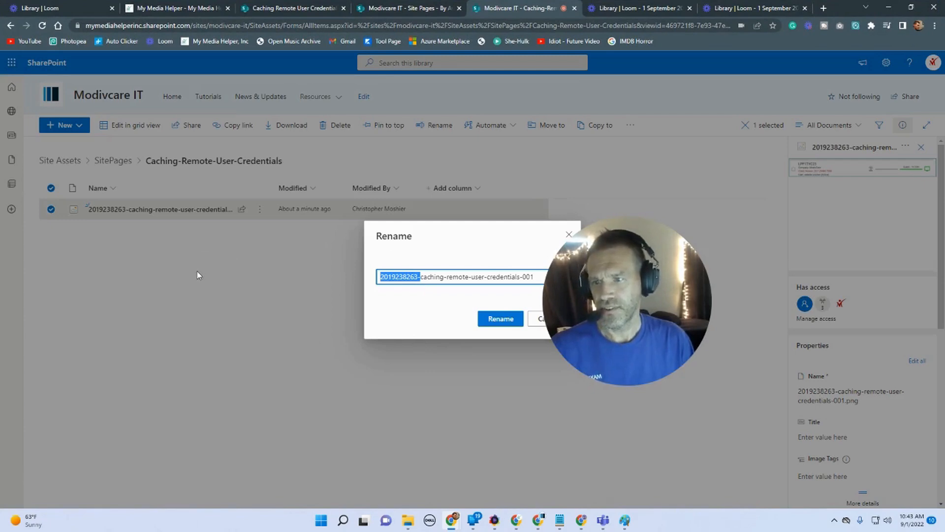
left_click(531, 325)
Step: Upload the caching-remote-user-credentials-004 and -005 images from the desktop into the folder
left_click(911, 8)
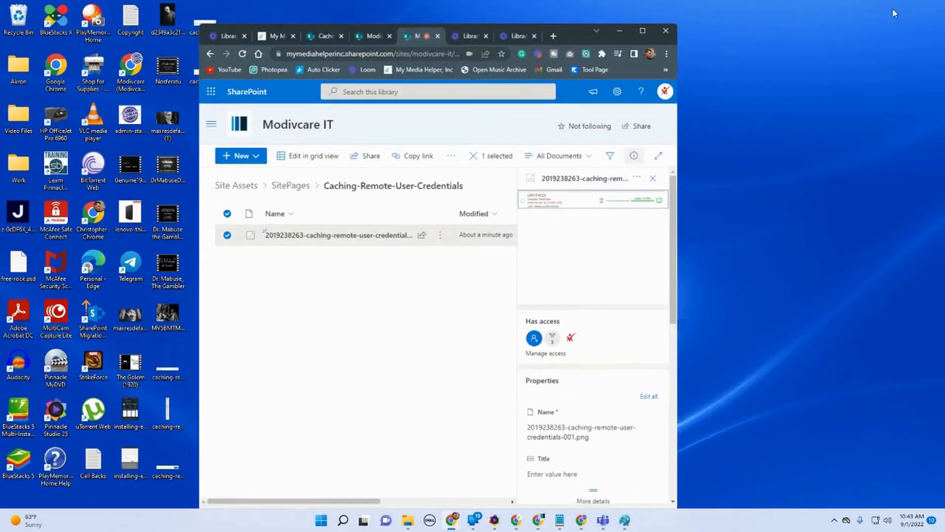
left_click_drag(567, 36, 625, 29)
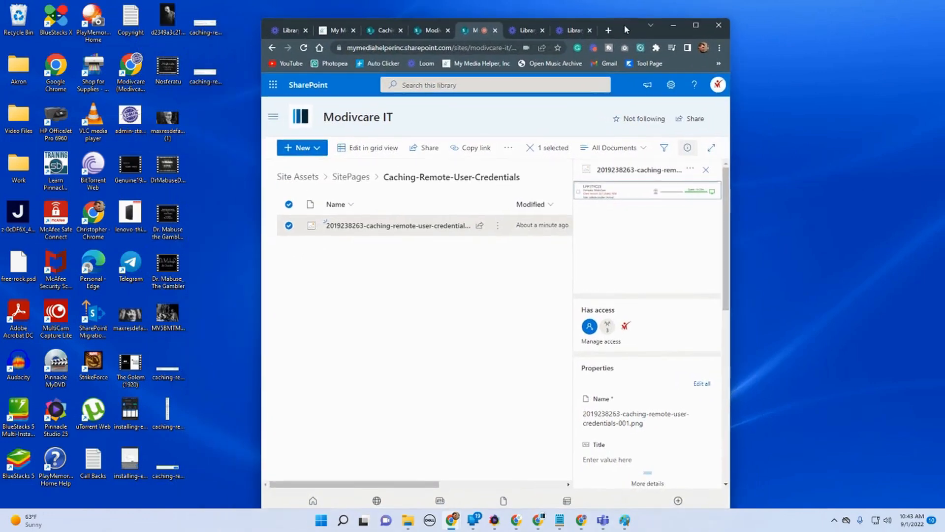
left_click_drag(206, 479, 167, 365)
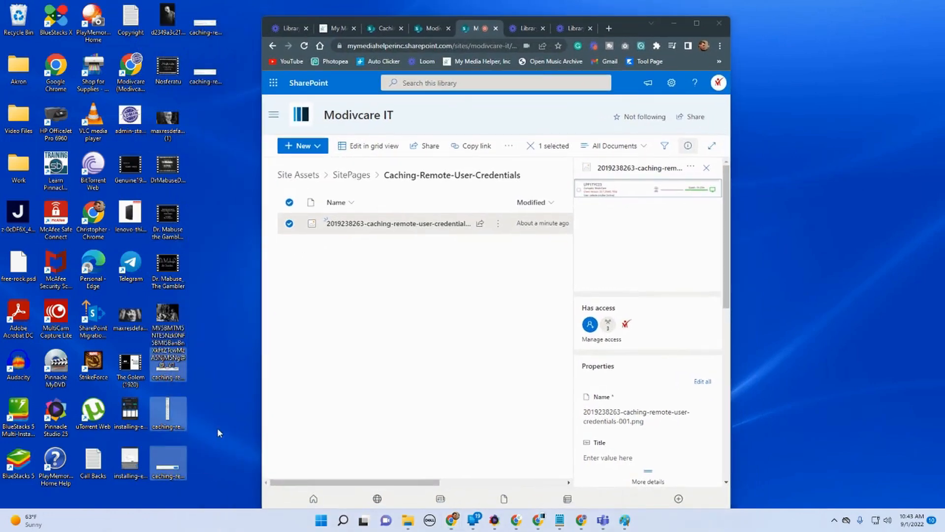
left_click(221, 441)
left_click_drag(218, 480, 358, 363)
left_click_drag(244, 113, 364, 332)
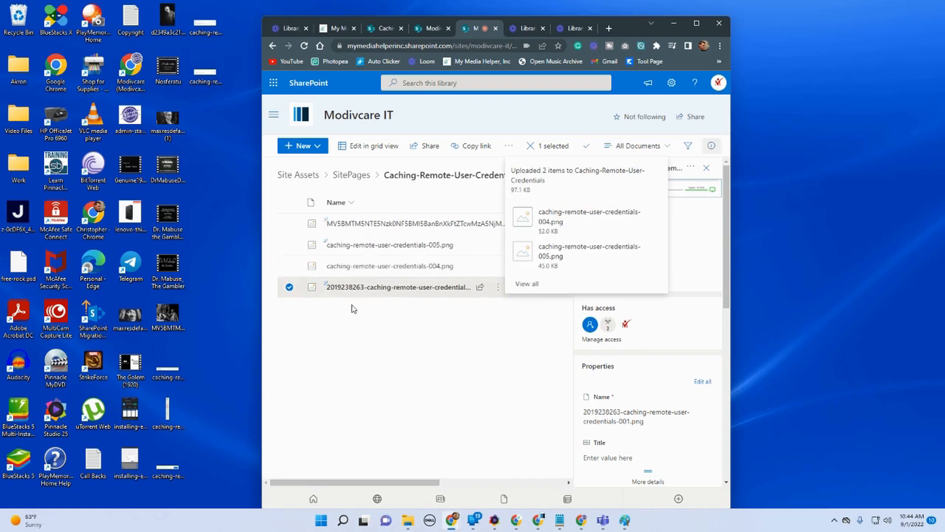
Step: Delete the stray MV5BMTM… image from the Caching-Remote-User-Credentials folder
left_click(289, 225)
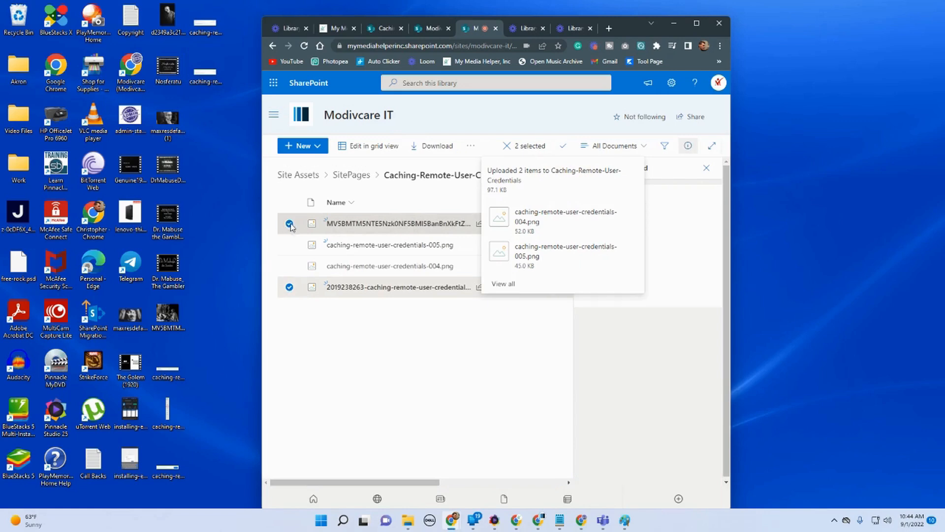
left_click(289, 287)
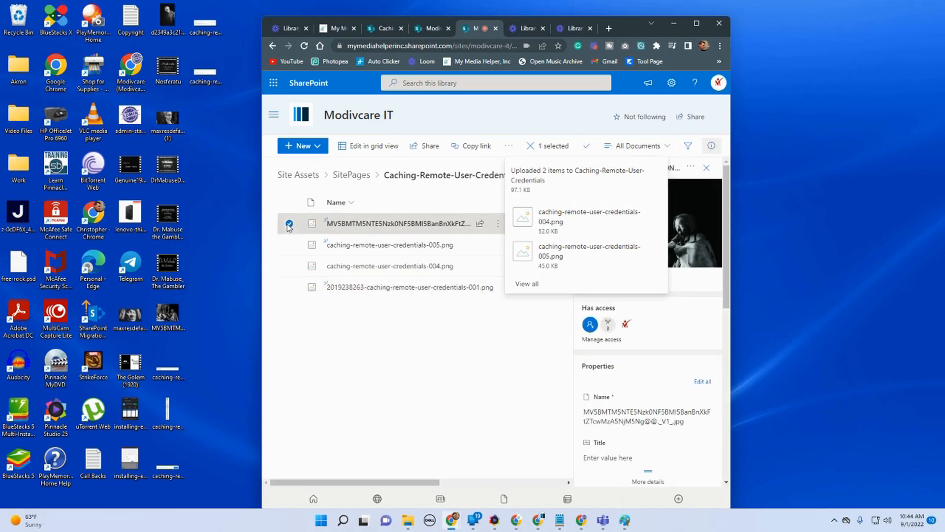
left_click(509, 146)
left_click(524, 183)
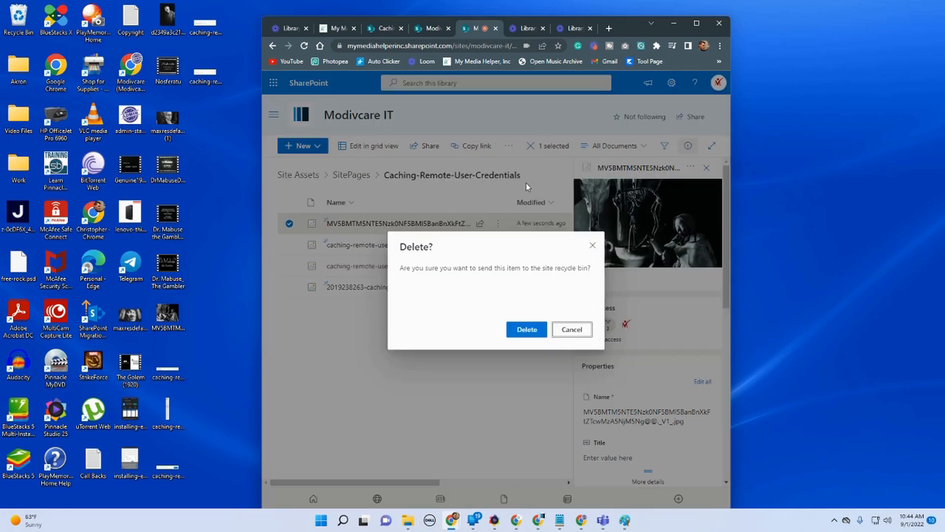
left_click(527, 330)
Step: Upload the caching-remote-user-credentials-001, -002 and -003 images from the desktop into the folder
left_click_drag(167, 314, 827, 127)
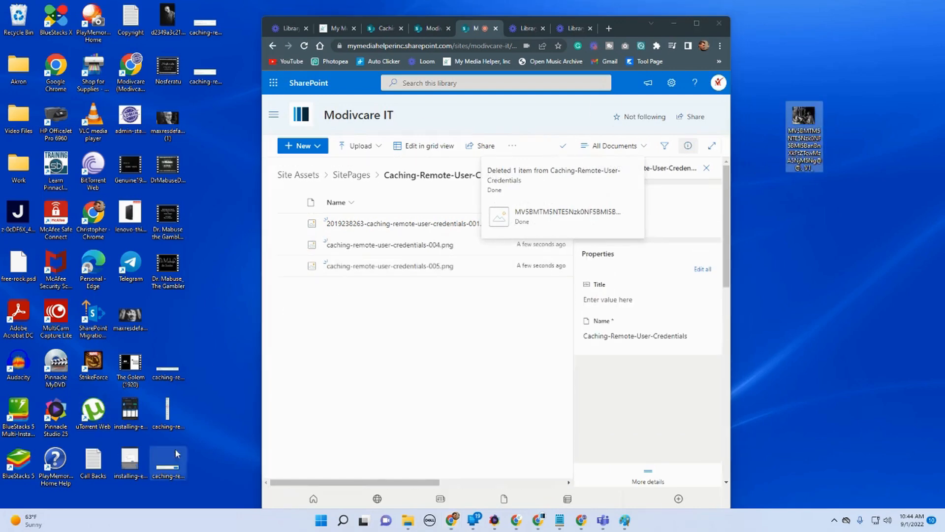
left_click_drag(203, 485, 432, 363)
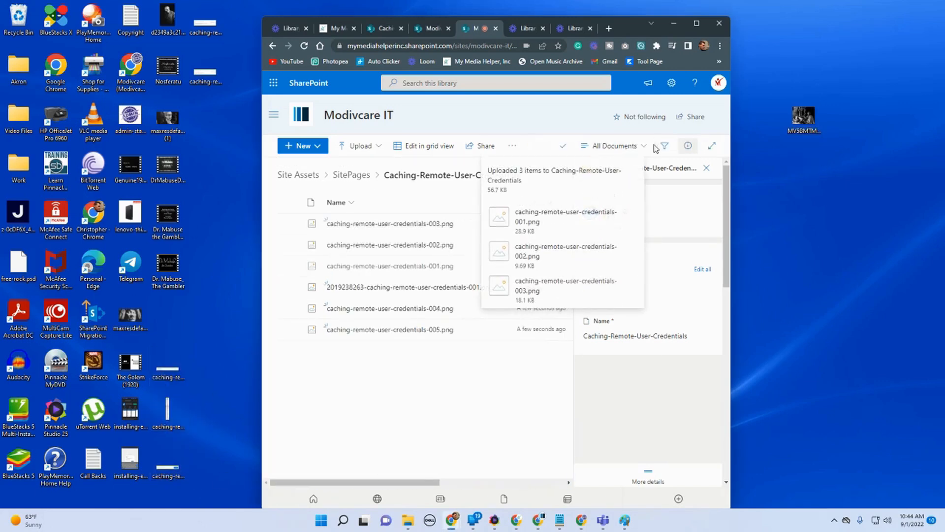
left_click(337, 203)
left_click(343, 220)
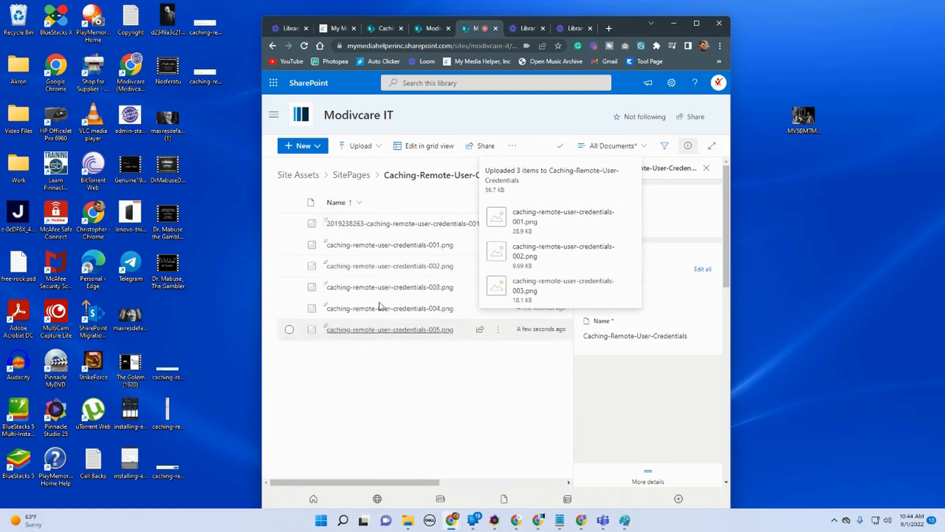
left_click(289, 224)
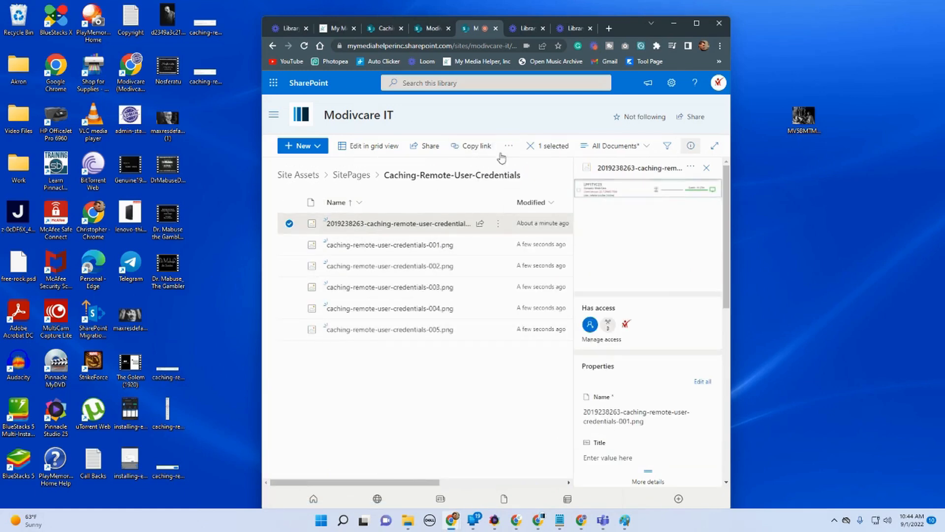
left_click(508, 146)
left_click(531, 189)
left_click(525, 330)
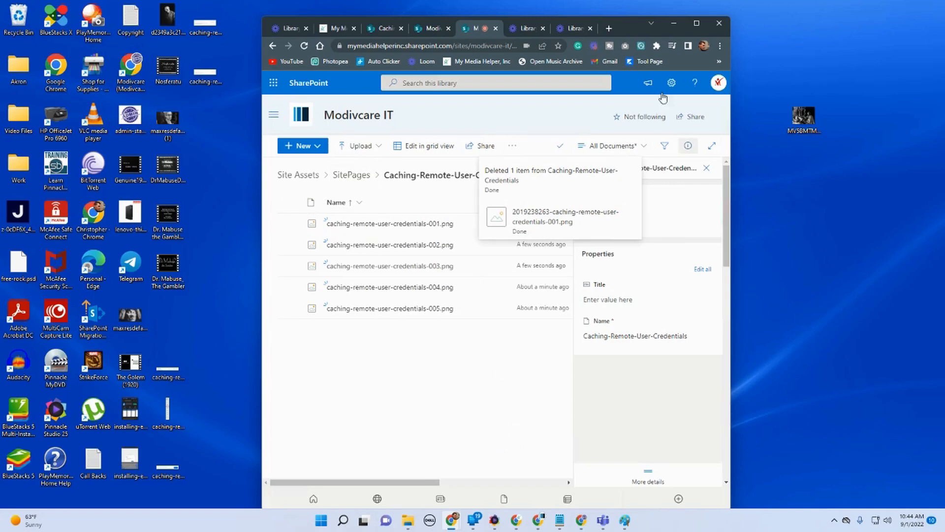
Step: Open the Caching Remote User Credentials news post for editing and delete its screenshot image web part
left_click(696, 23)
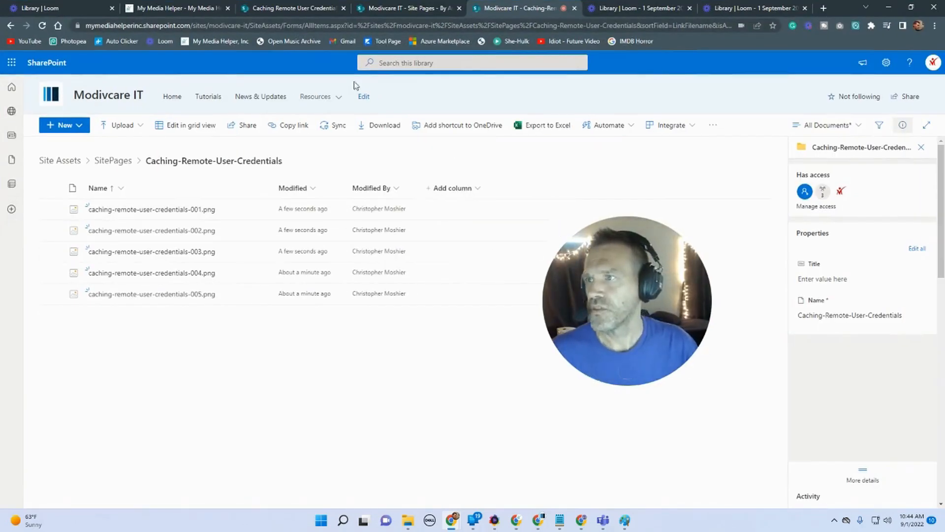
left_click(277, 10)
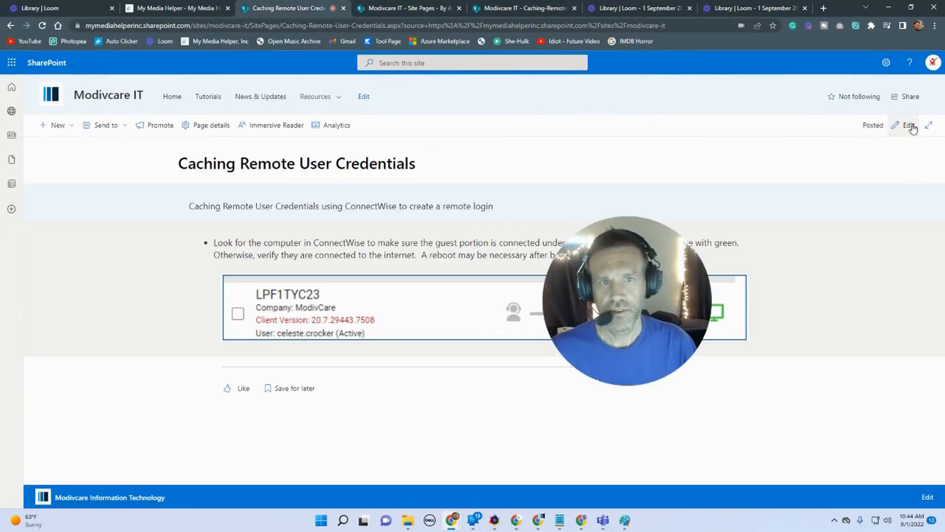
left_click(905, 127)
left_click(366, 348)
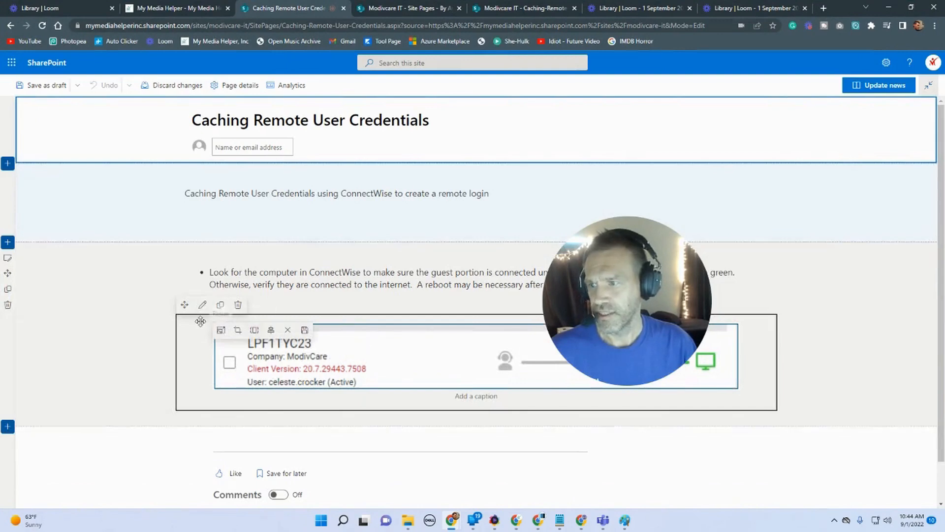
left_click(238, 305)
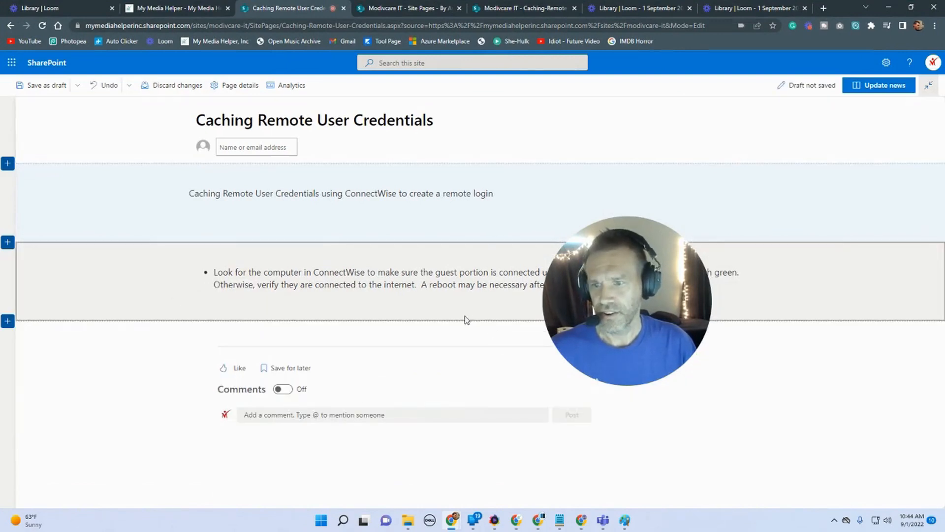
Step: Insert an Image web part using caching-remote-user-credentials-001 from Site Assets > SitePages > Caching-Remote-User-Credentials
left_click(480, 306)
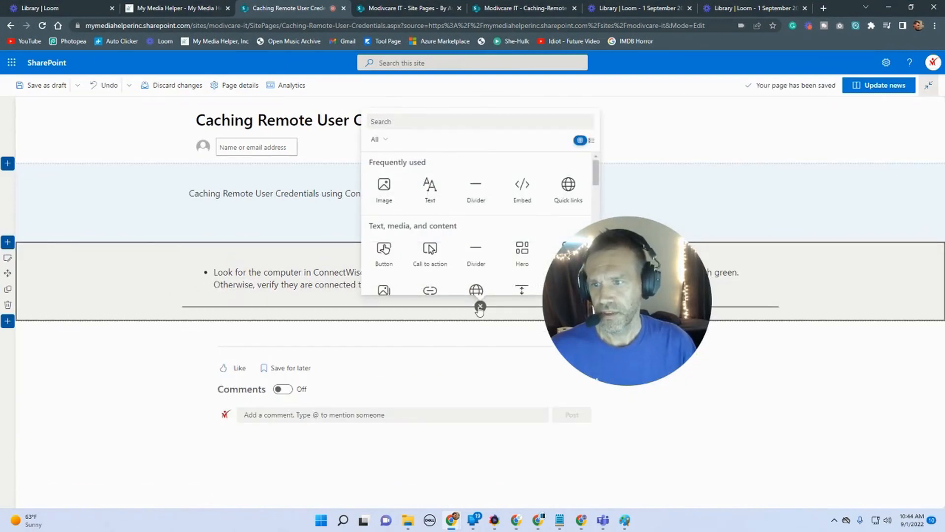
left_click(384, 185)
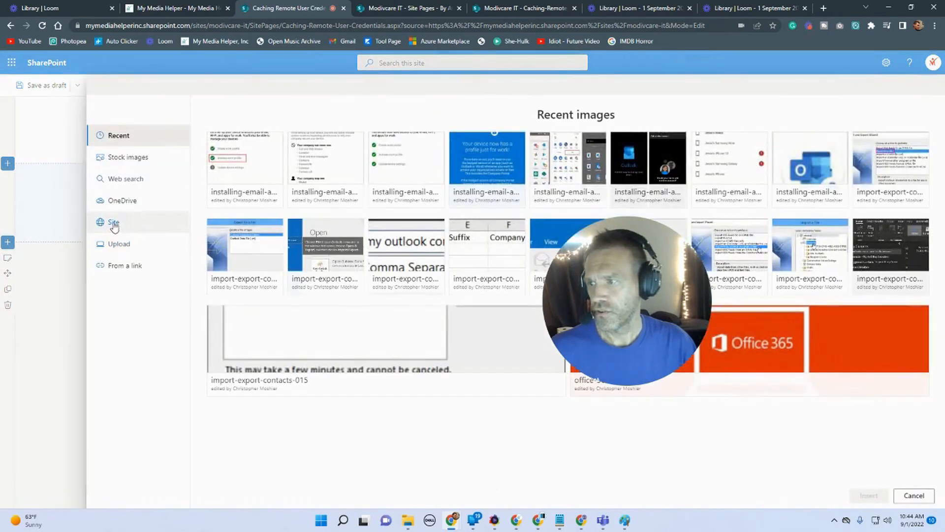
left_click(113, 224)
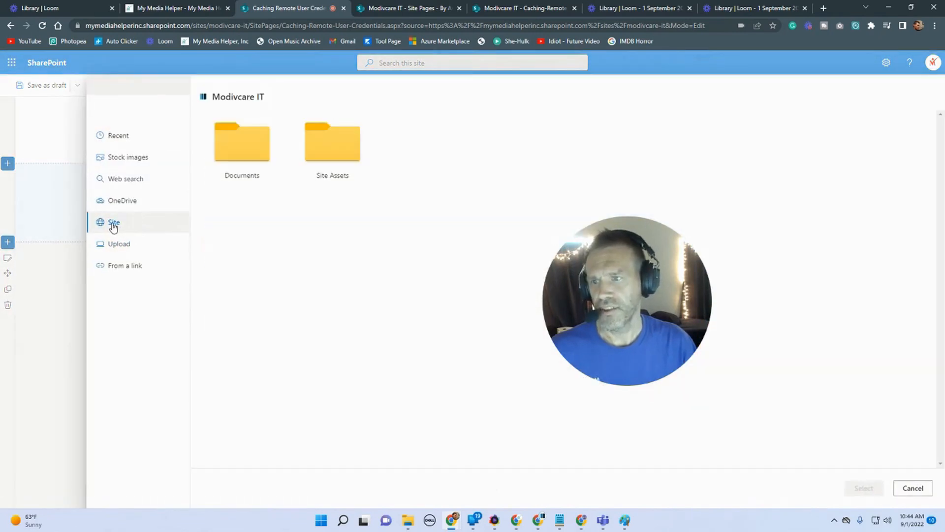
left_click(325, 154)
left_click(325, 156)
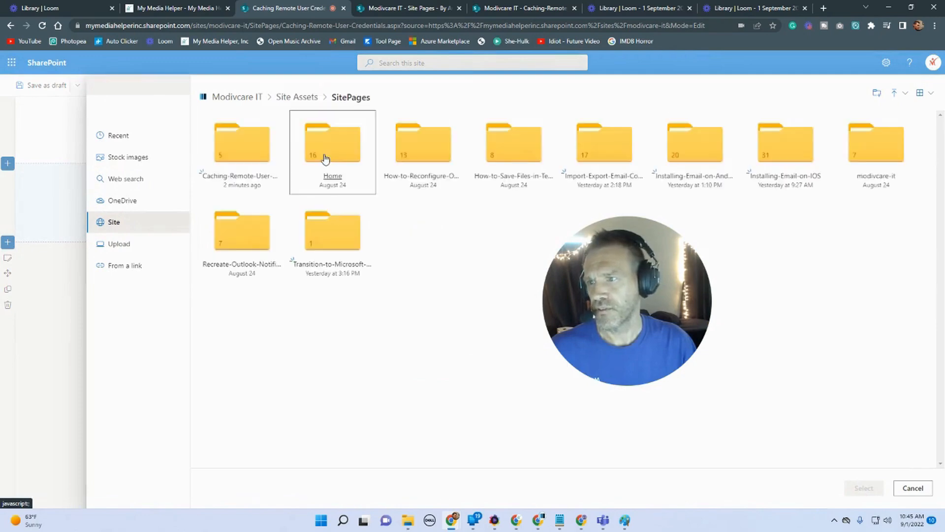
left_click(245, 152)
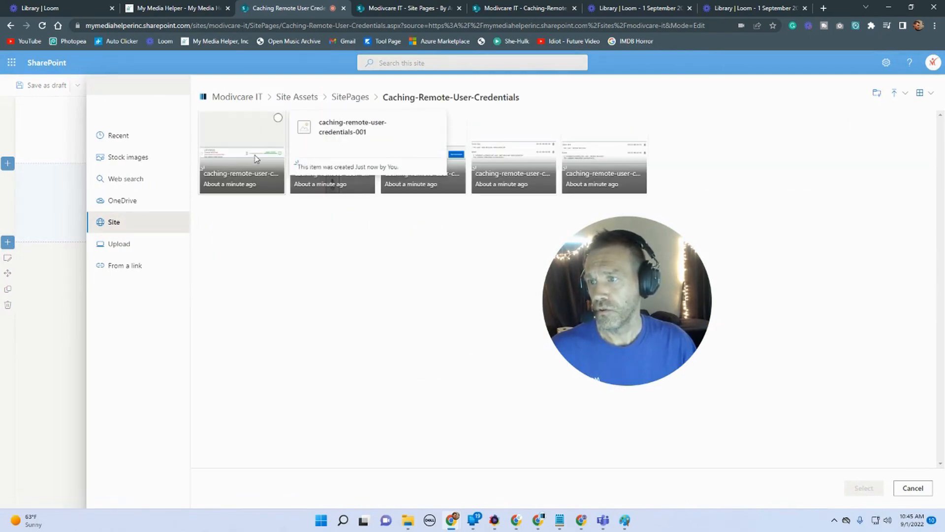
left_click(255, 159)
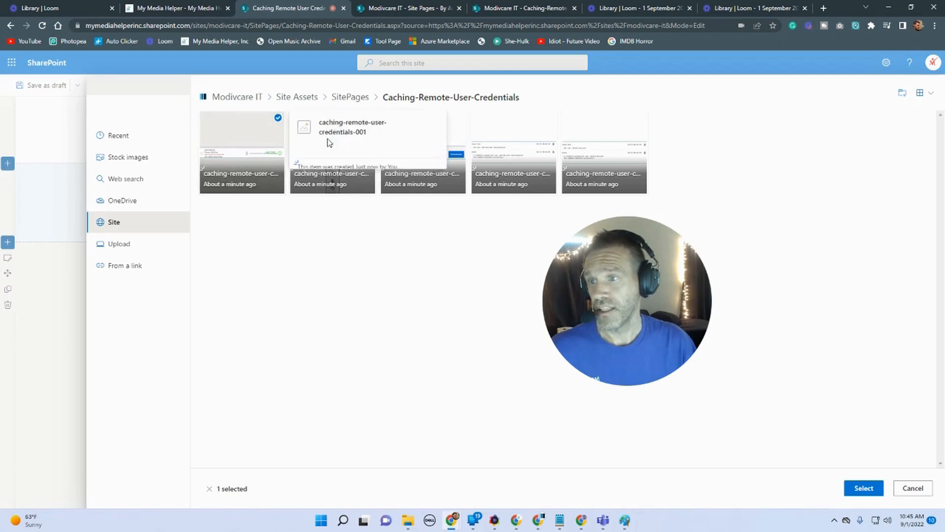
left_click(863, 488)
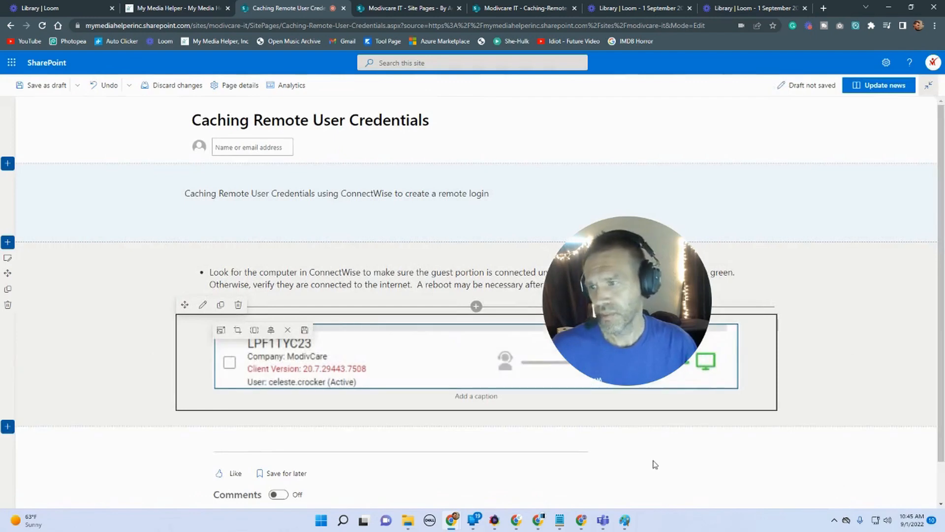
Step: Add a new one-column section below the image and insert a Text web part into it
scroll(655, 464, "down", 1)
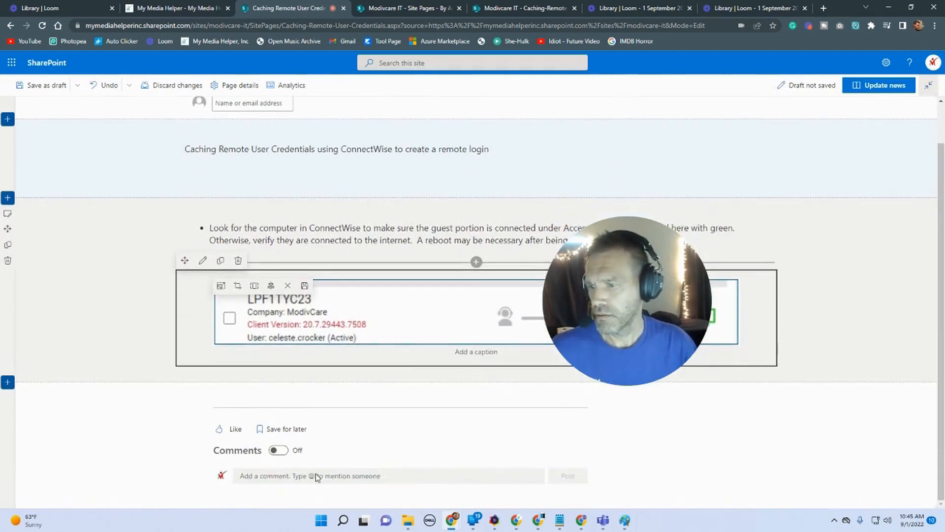
left_click(7, 382)
left_click(38, 396)
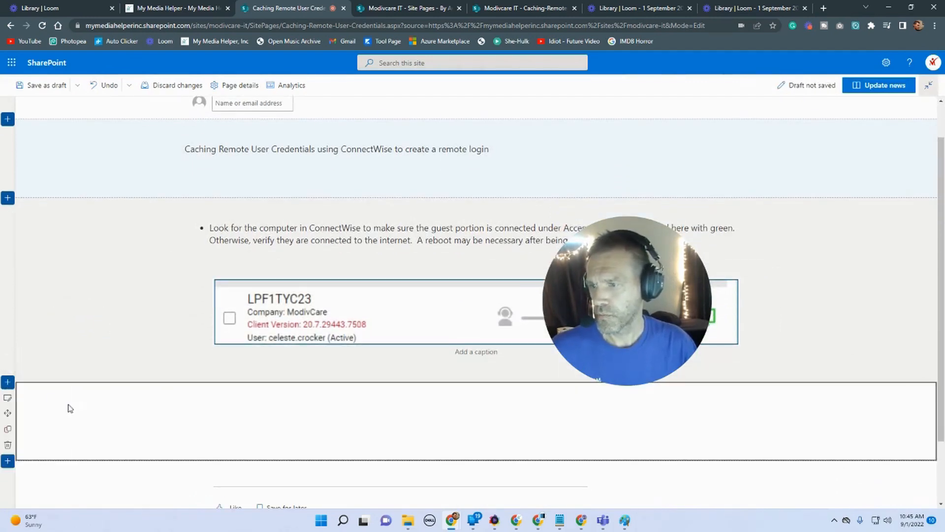
left_click(480, 314)
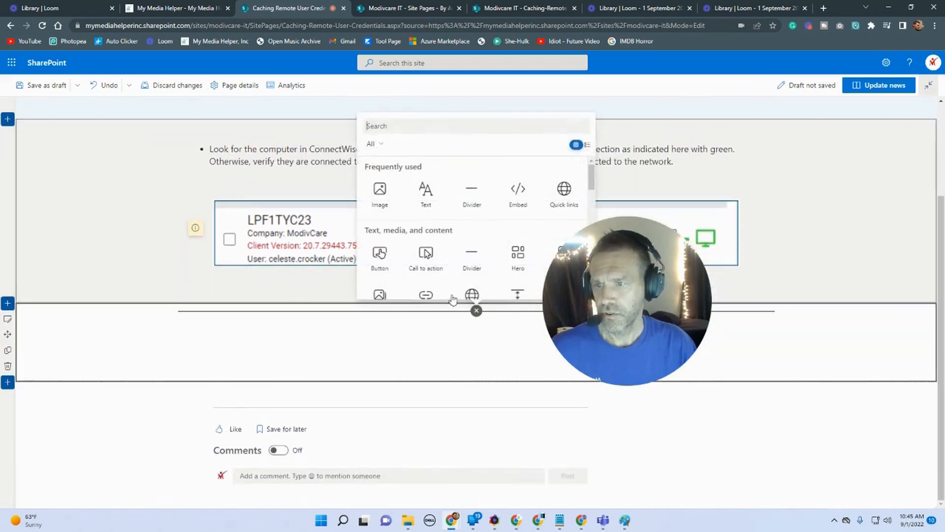
left_click(424, 191)
mouse_move(484, 530)
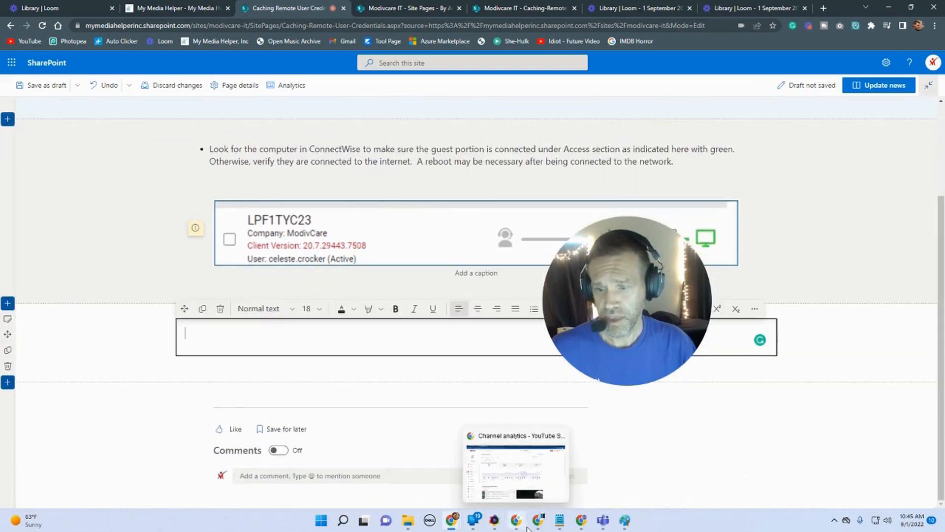
Step: Copy the second instruction sentence about the 4th Commands icon from the Word guide
mouse_move(539, 521)
left_click(591, 475)
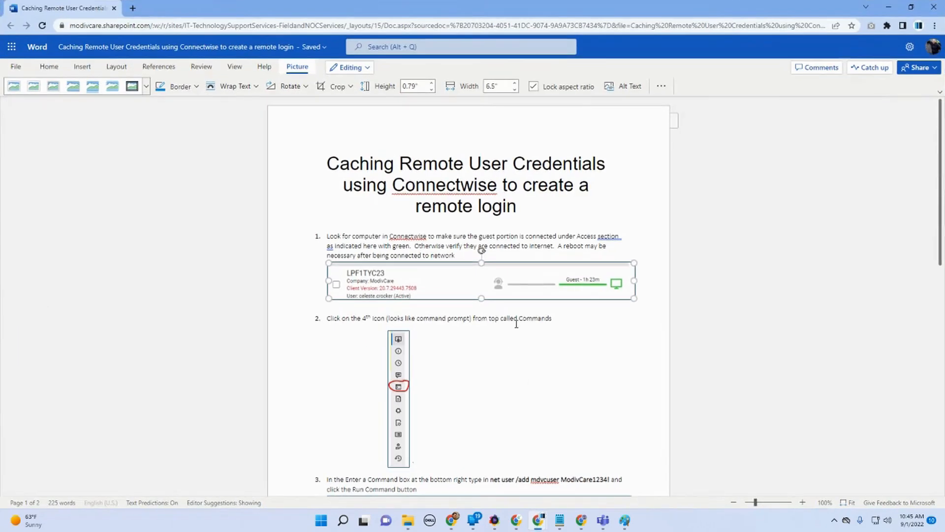
left_click_drag(555, 321, 495, 322)
left_click(328, 318)
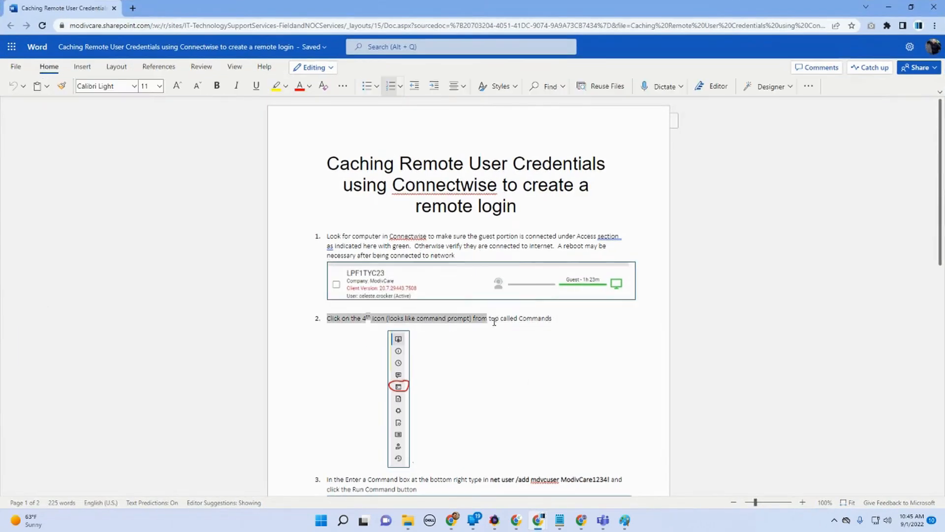
right_click(544, 322)
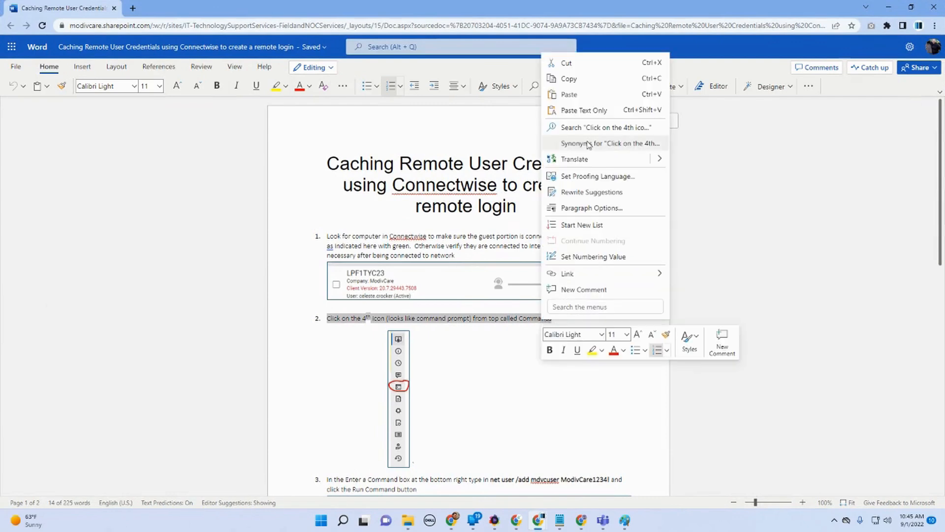
left_click(570, 79)
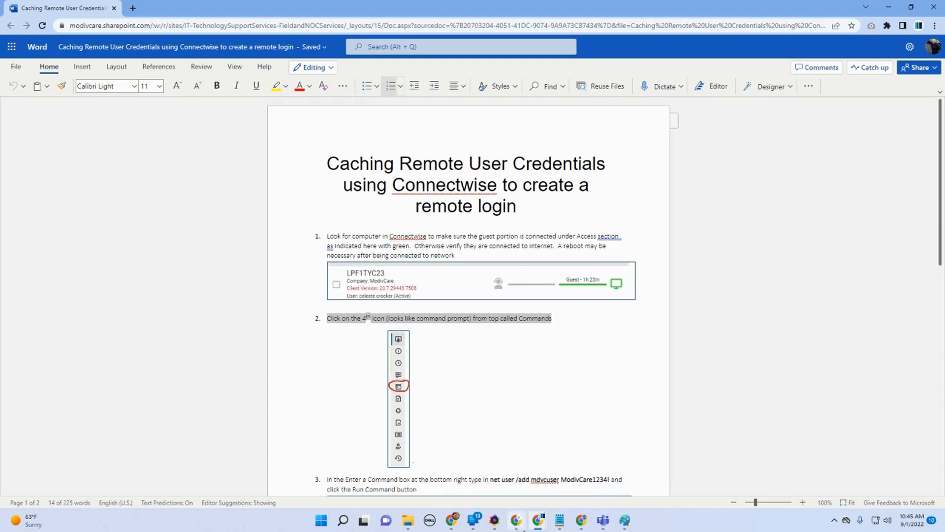
Step: Paste the copied sentence into the new text web part and end it with a period
mouse_move(460, 526)
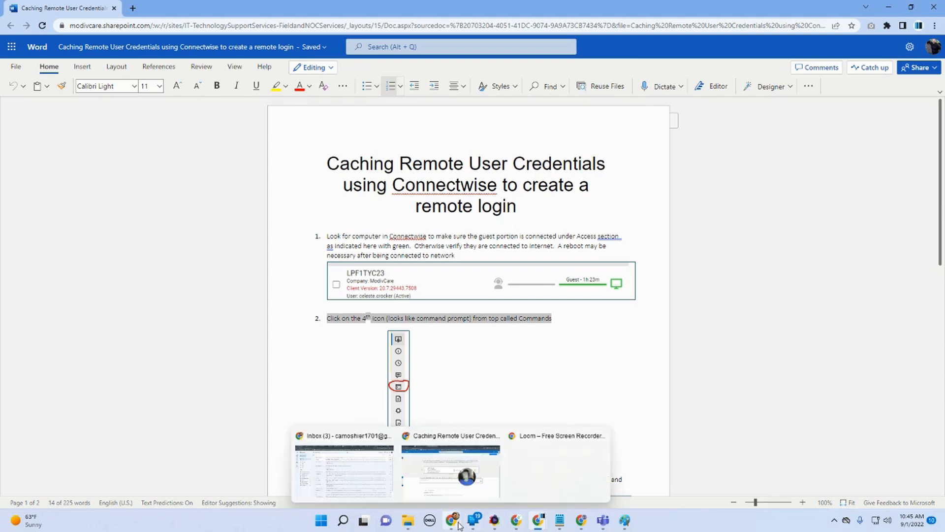
left_click(418, 480)
key("ctrl+v")
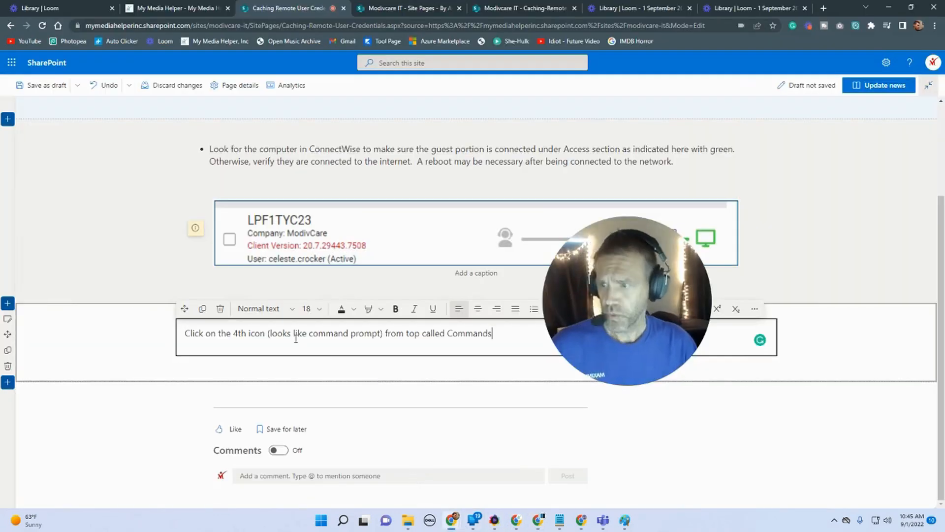
type(".")
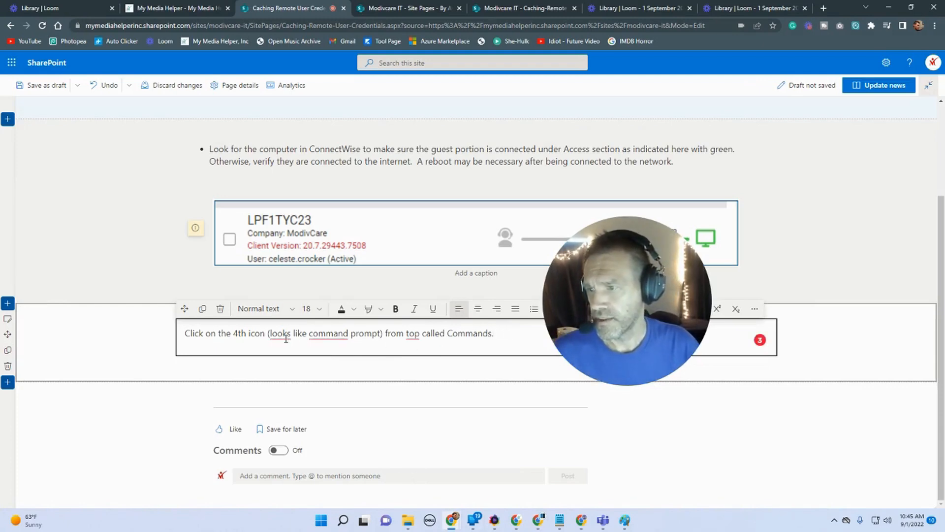
Step: Accept grammar suggestions so the sentence reads "(which looks like a command prompt) from the top called Commands."
mouse_move(282, 337)
left_click(275, 362)
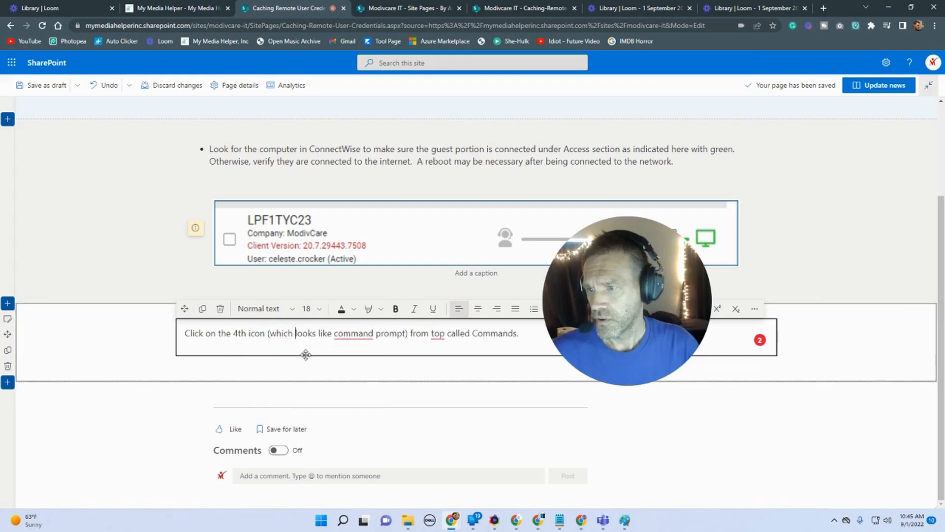
mouse_move(353, 336)
left_click(353, 363)
mouse_move(437, 335)
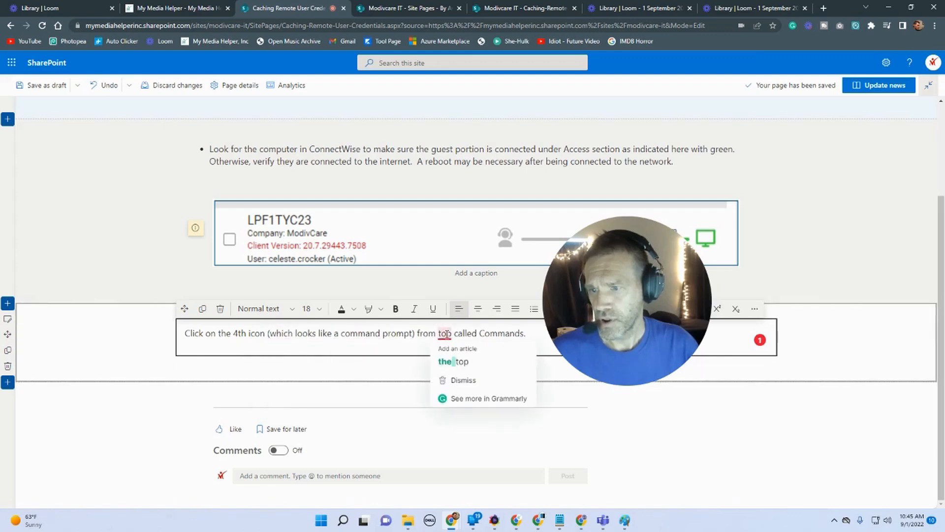
left_click(453, 362)
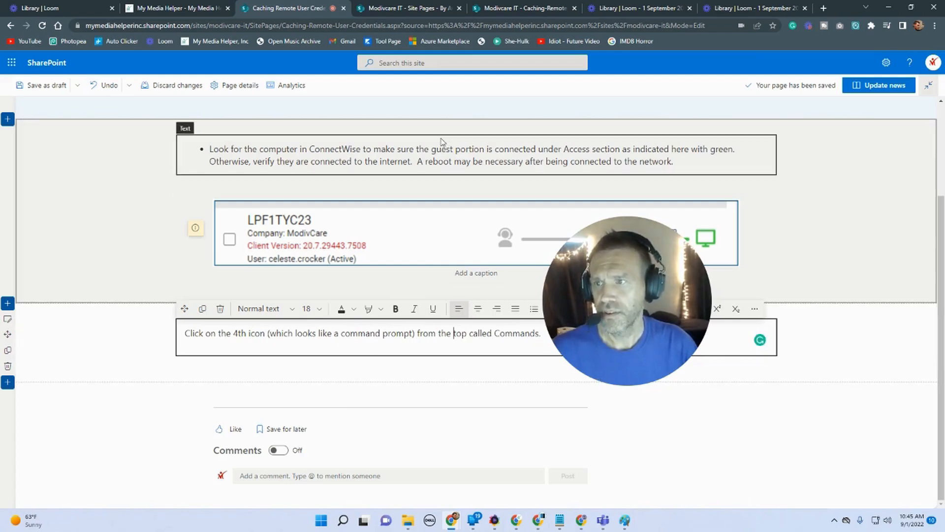
Step: Format the new sentence as a bulleted list and give its section a light background shading
left_click_drag(592, 301, 98, 182)
left_click(534, 308)
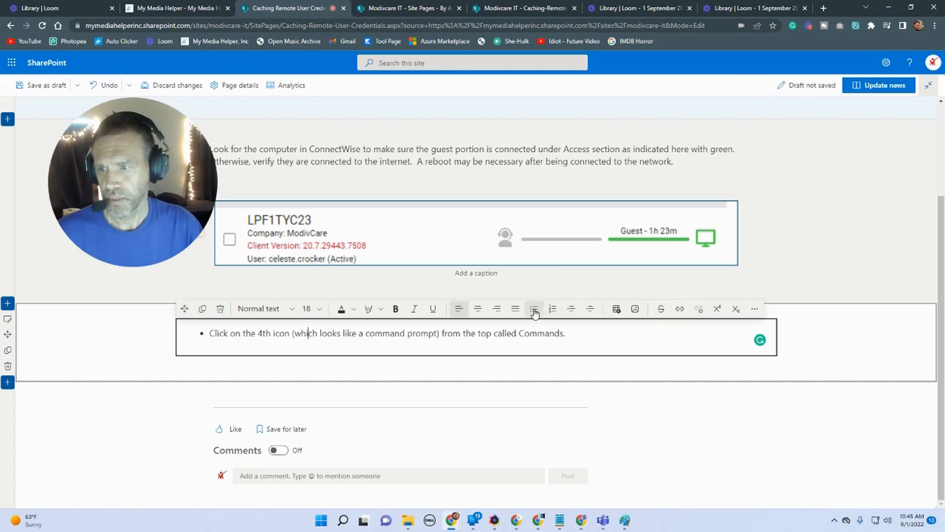
left_click(7, 319)
left_click(881, 267)
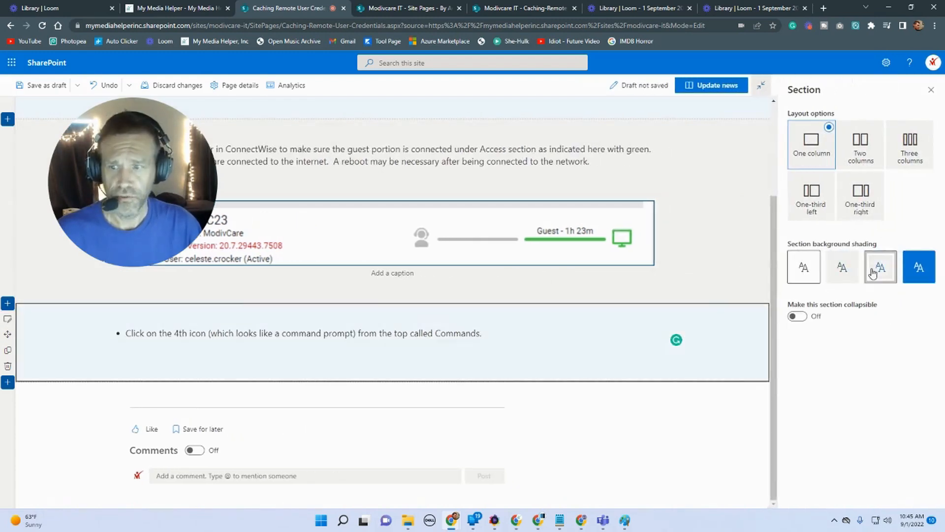
Step: Insert the caching-remote-user-credentials-002 screenshot from the site's SitePages Caching-Remote-User-Credentials folder below the Commands sentence
mouse_move(390, 365)
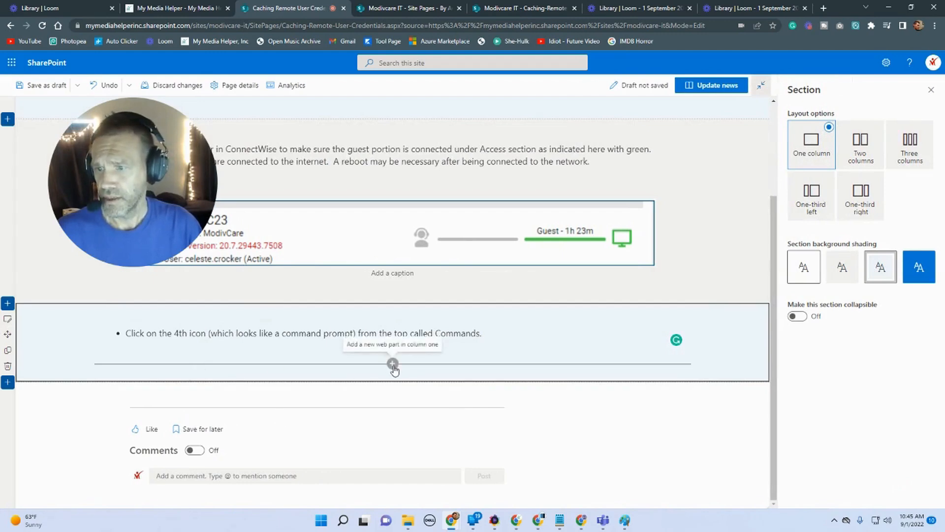
left_click(392, 364)
left_click(314, 254)
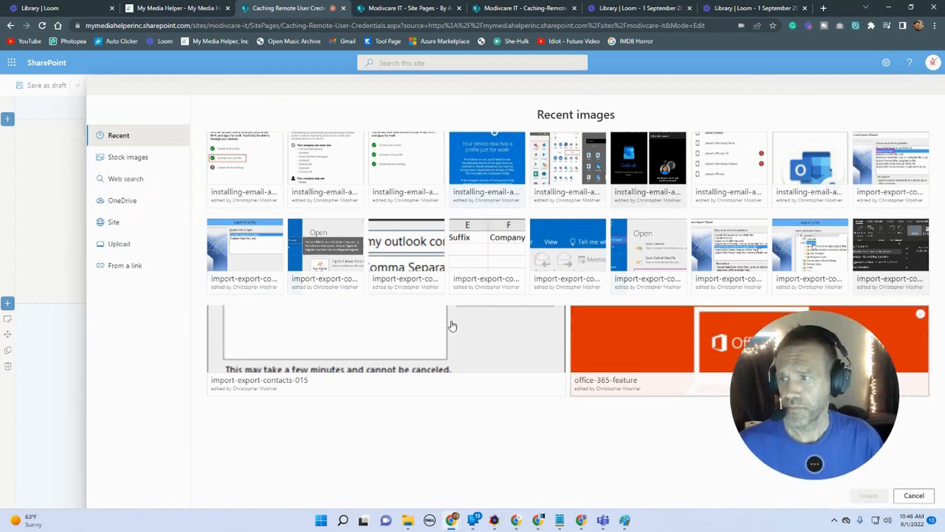
left_click(124, 230)
left_click(341, 159)
left_click(337, 162)
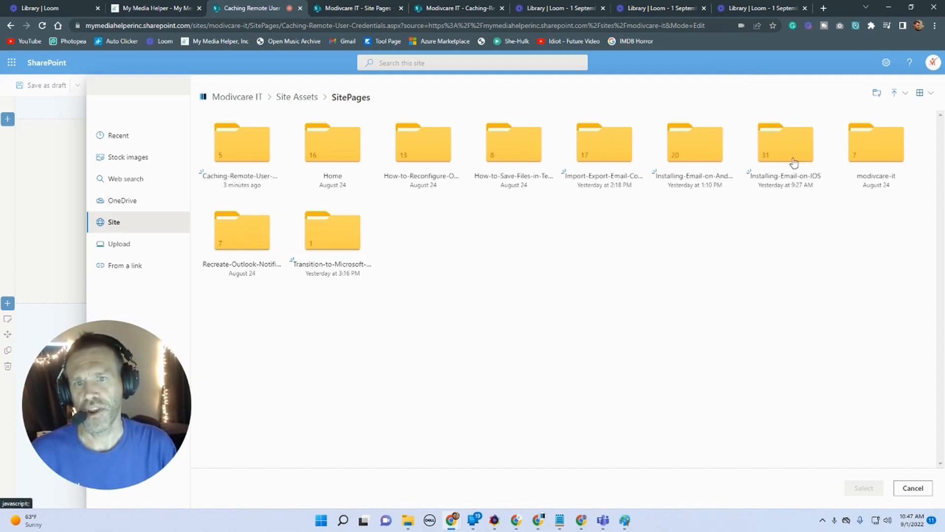
left_click(246, 158)
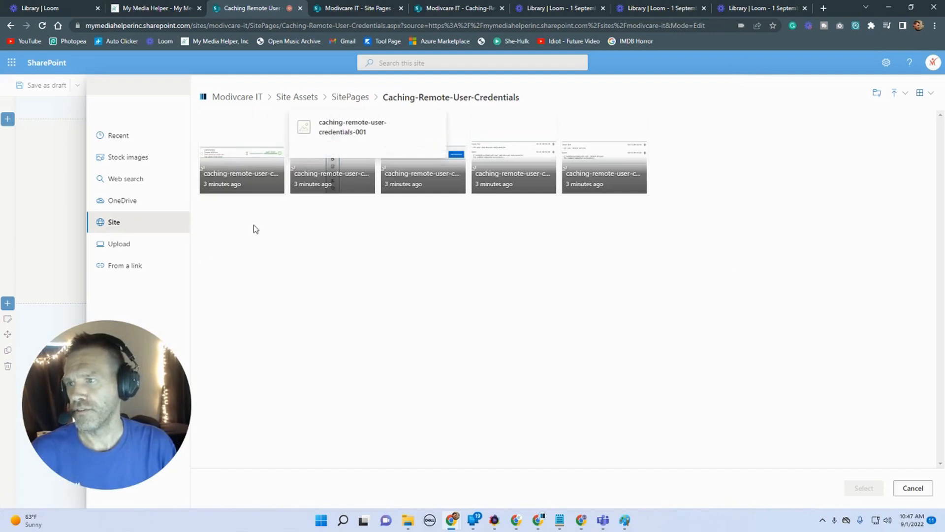
left_click(349, 148)
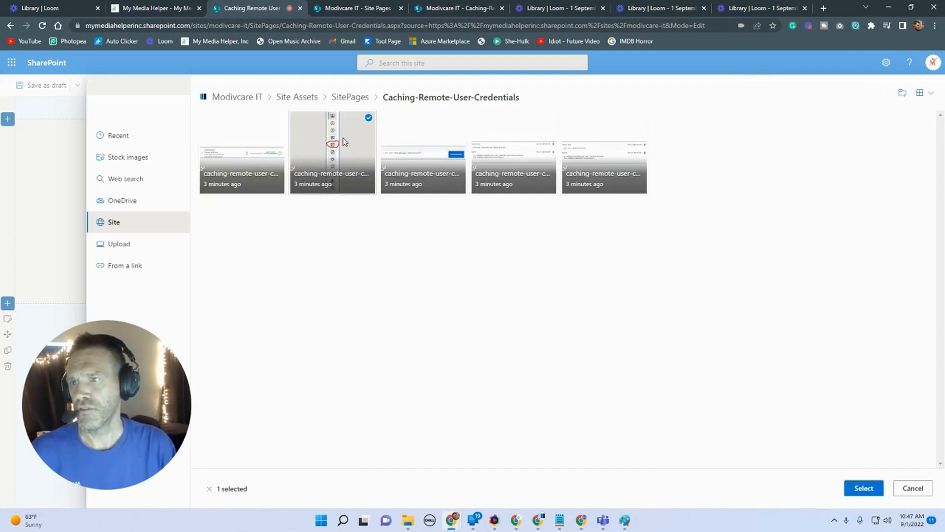
left_click(338, 184)
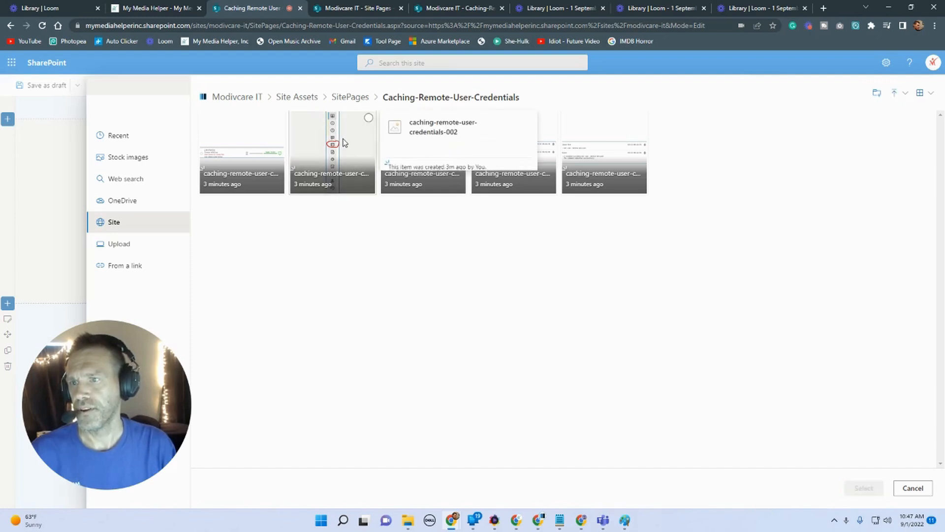
left_click(368, 120)
left_click(857, 489)
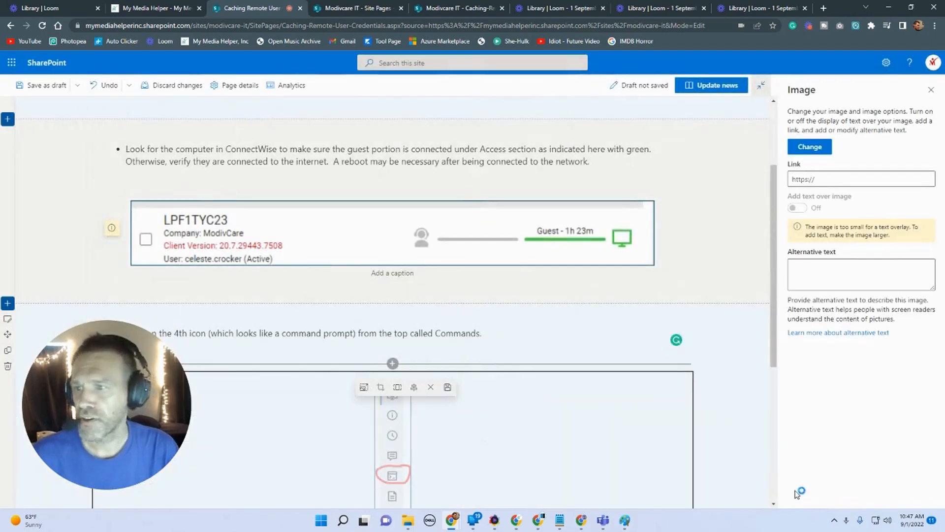
Step: Switch the section to a one-third right layout and move the screenshot into the right column
scroll(625, 440, "down", 4)
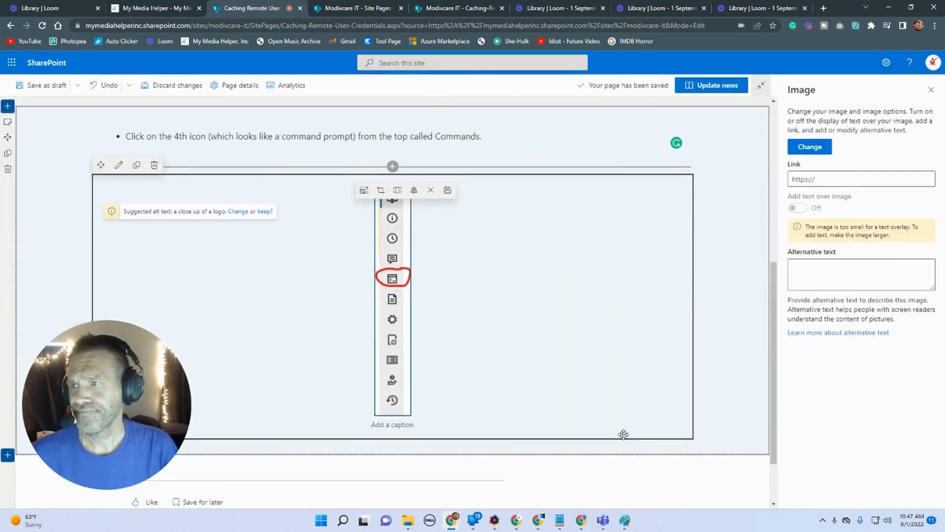
left_click(8, 123)
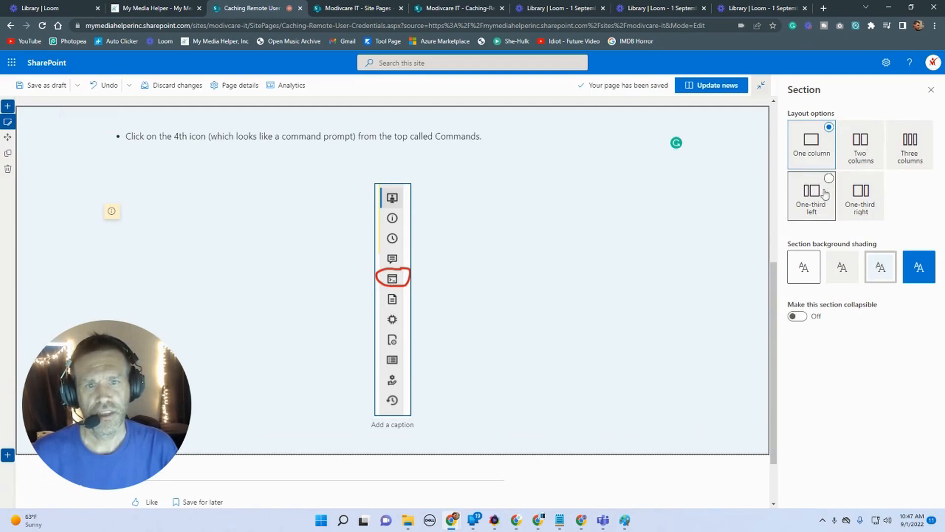
left_click(856, 208)
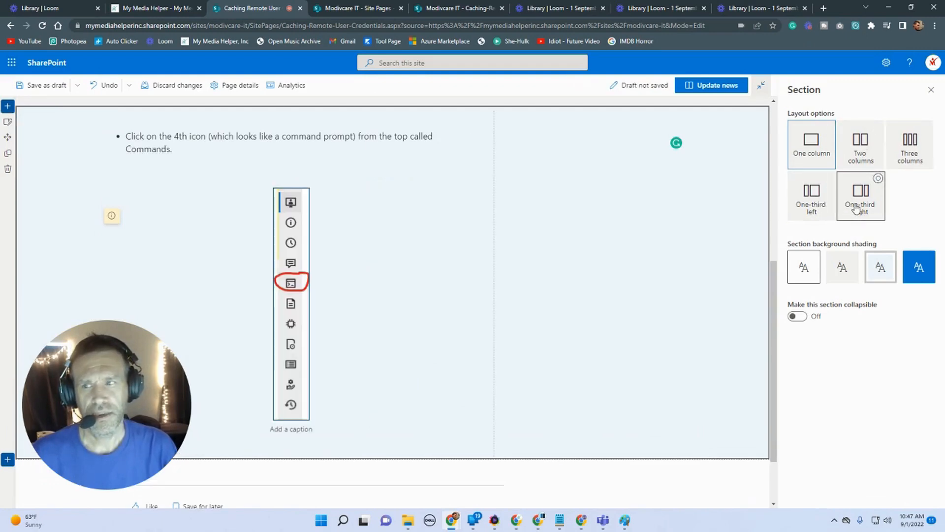
left_click_drag(299, 224, 572, 185)
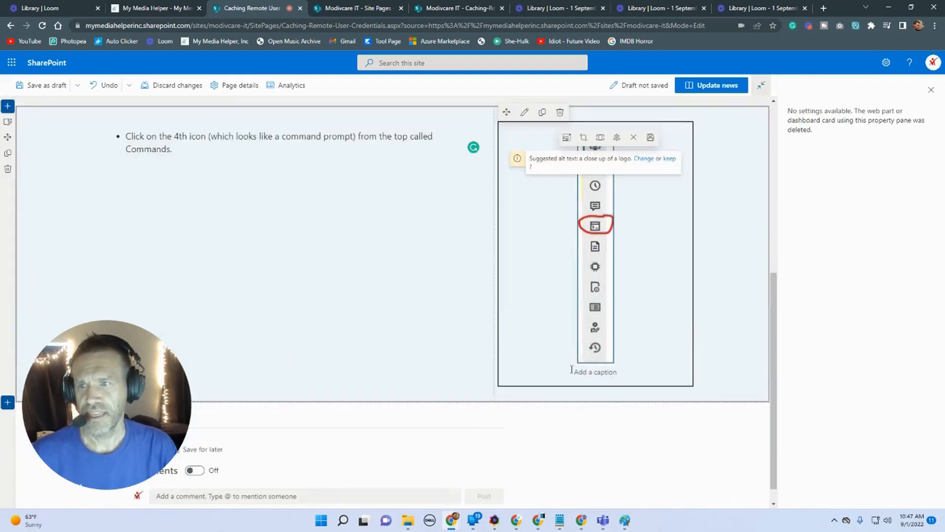
Step: Update the news post and review the published page
scroll(514, 362, "up", 2)
left_click(709, 87)
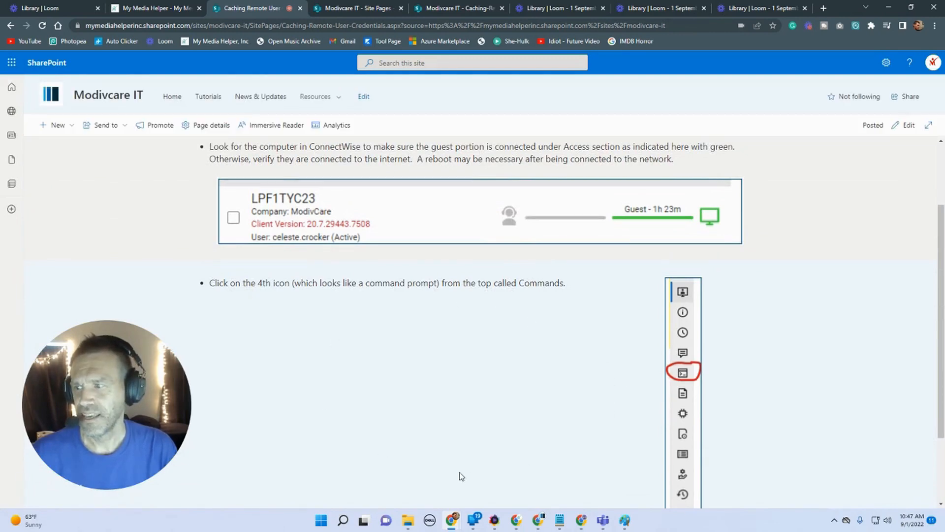
scroll(463, 478, "down", 2)
scroll(454, 474, "up", 1)
scroll(453, 473, "up", 3)
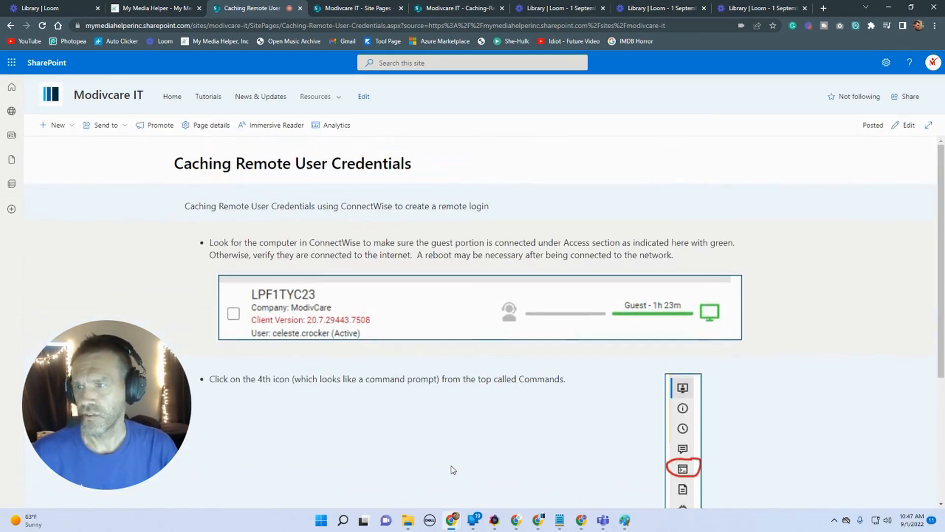
scroll(453, 470, "down", 4)
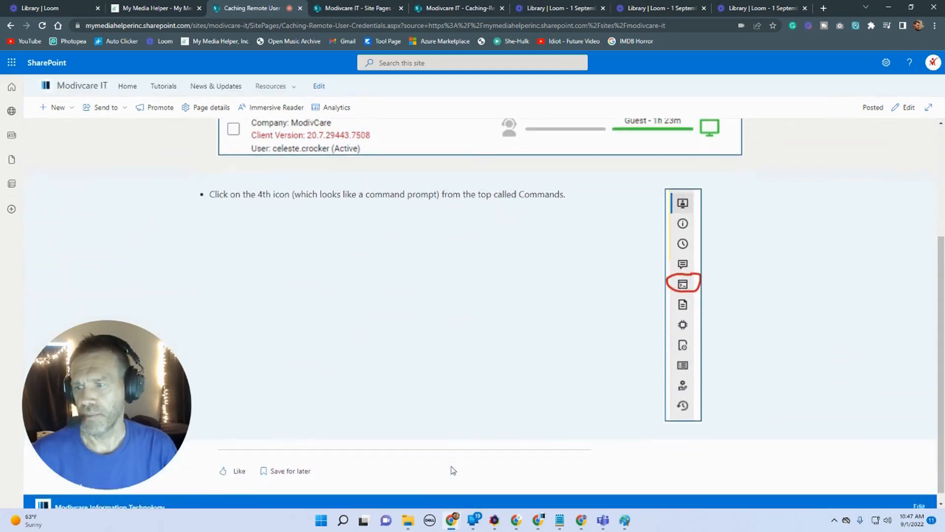
Step: Reopen the page for editing and add a new one-column section containing a text web part
left_click(907, 107)
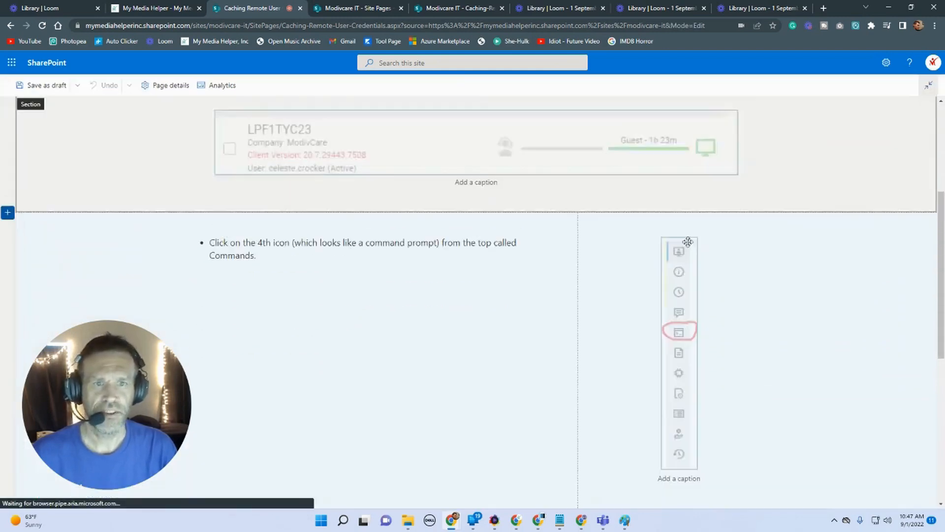
scroll(475, 321, "down", 2)
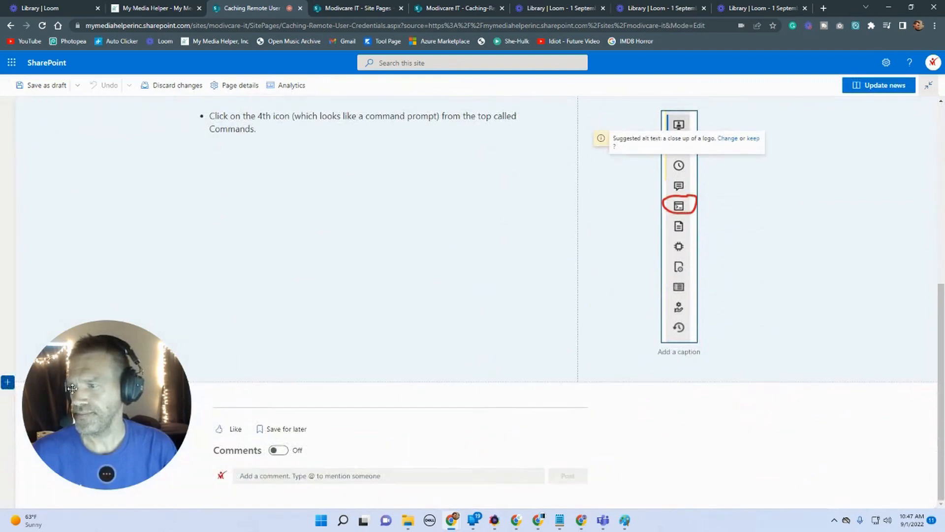
left_click(8, 383)
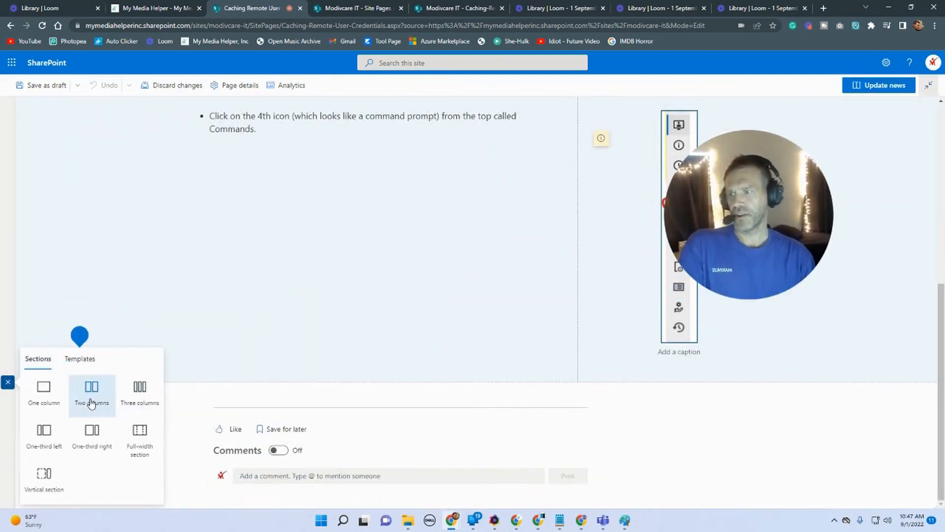
left_click(43, 391)
left_click(475, 311)
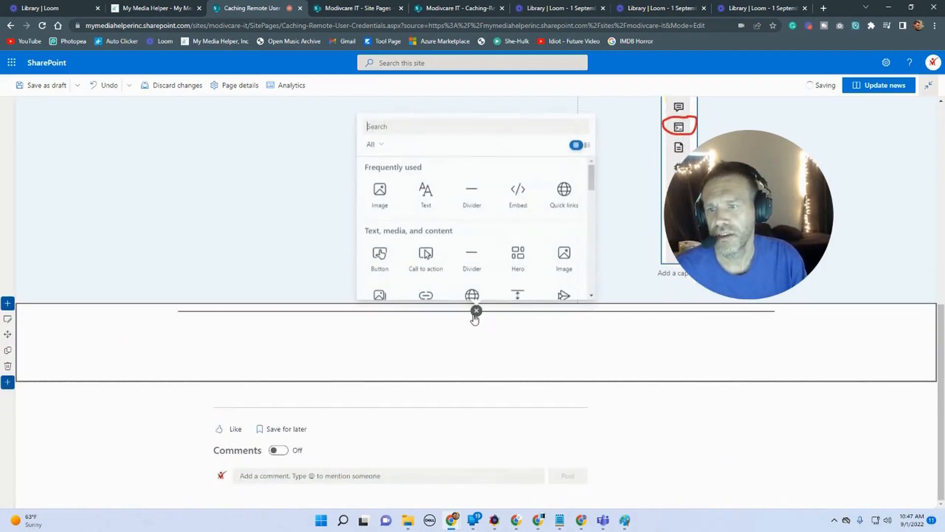
left_click(424, 201)
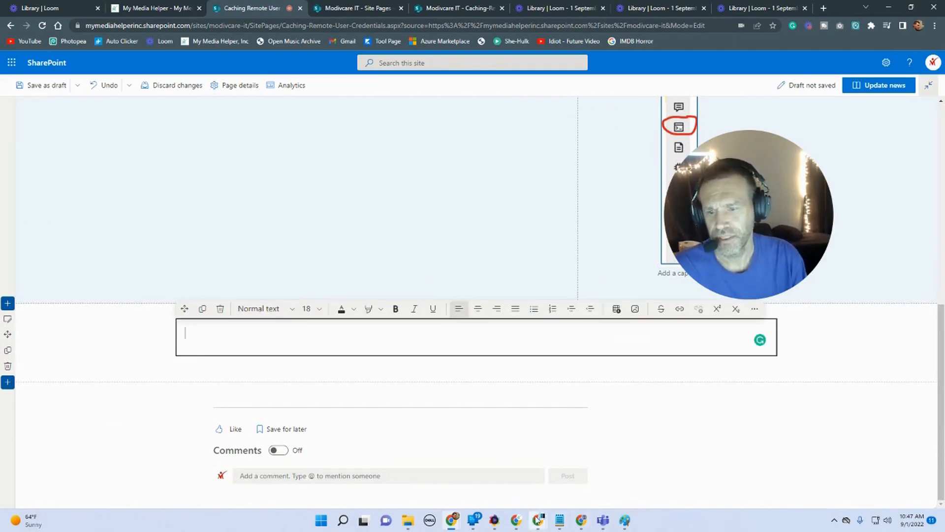
Step: Switch to the Word guide and copy the third instruction about the Enter a Command box
mouse_move(538, 520)
left_click(563, 500)
scroll(502, 344, "down", 4)
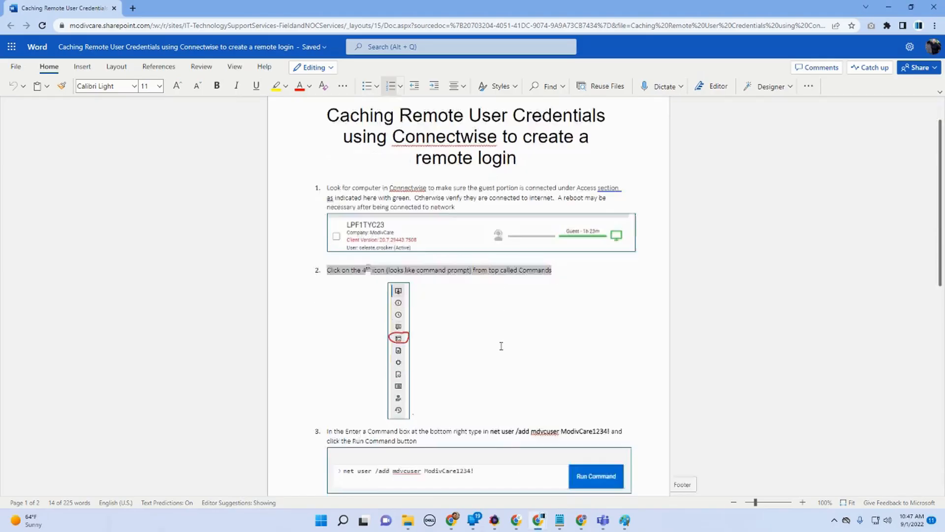
left_click_drag(423, 293, 338, 288)
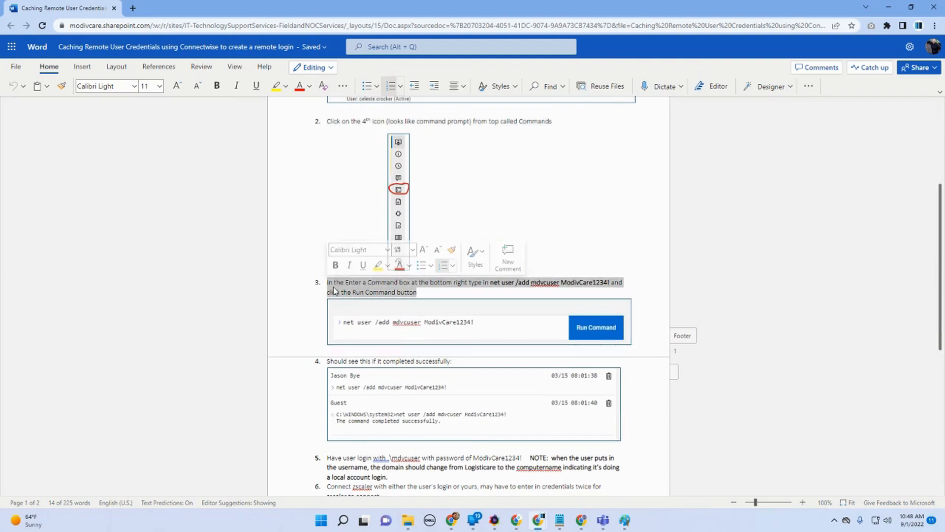
right_click(328, 289)
left_click(360, 85)
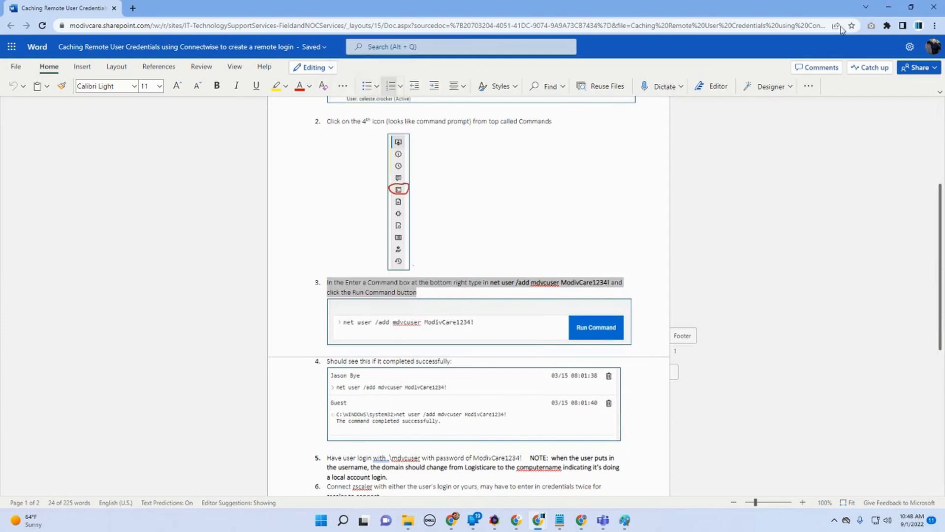
Step: Paste the instruction into the new text web part and format it as a bulleted list
left_click(889, 7)
right_click(254, 334)
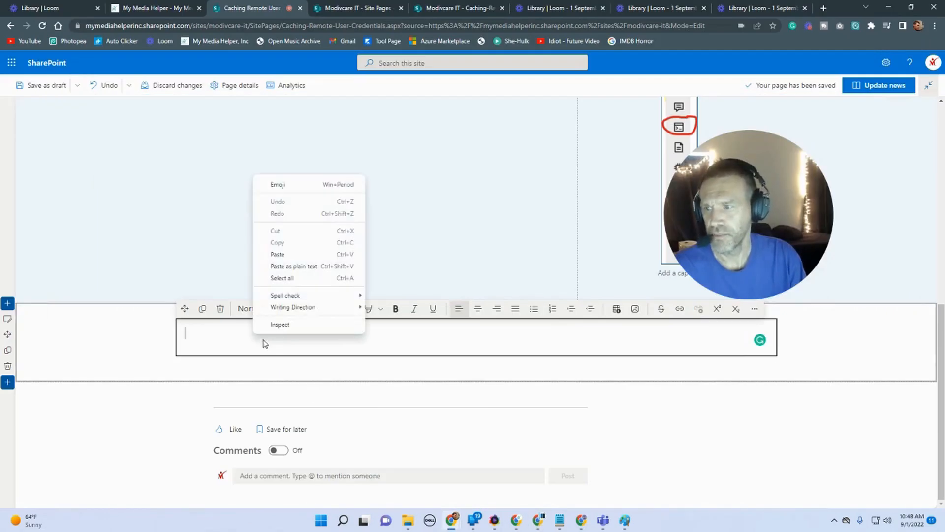
left_click(309, 256)
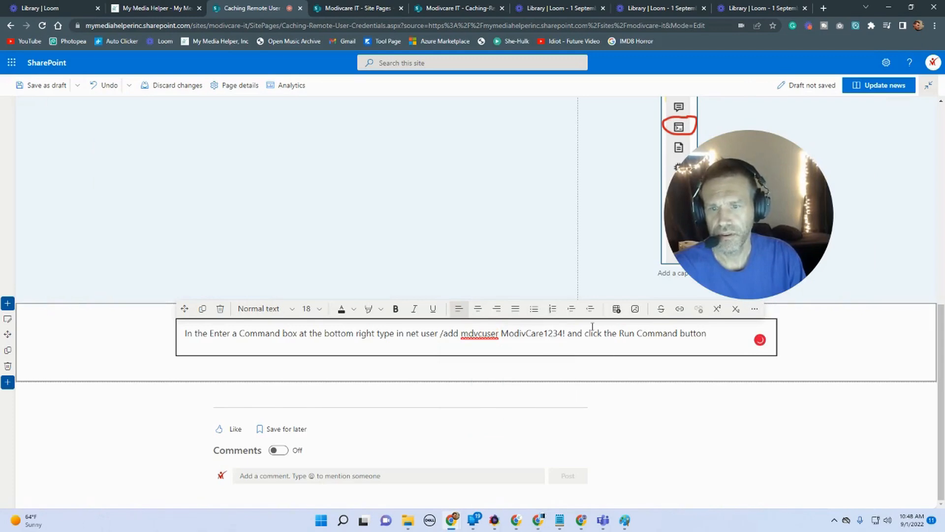
left_click(534, 309)
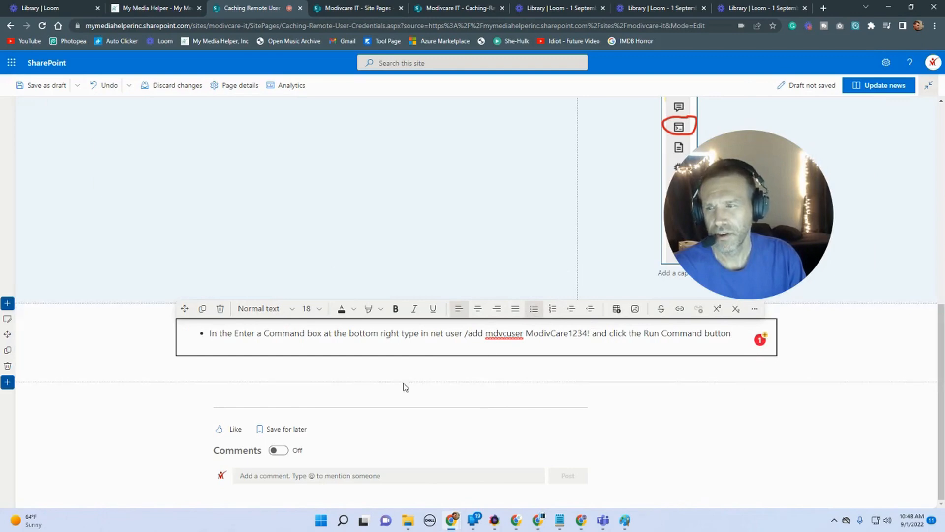
Step: Insert the third caching-remote-user-credentials screenshot from the site's Caching-Remote-User-Credentials folder below the instruction
left_click(7, 318)
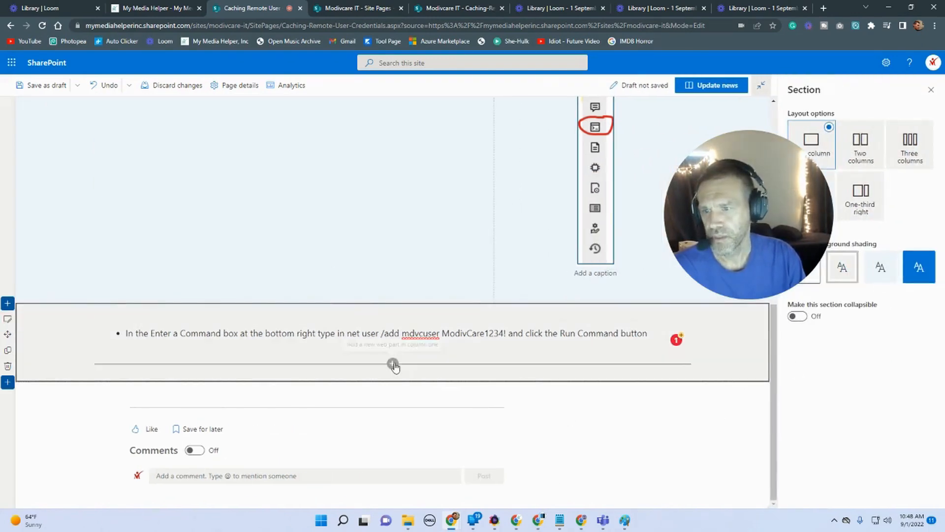
left_click(392, 363)
left_click(301, 250)
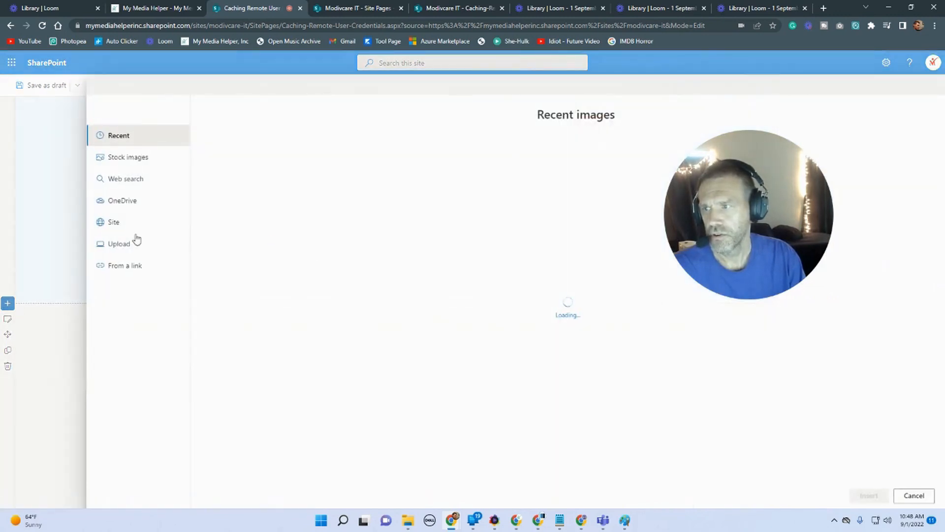
left_click(100, 220)
left_click(348, 154)
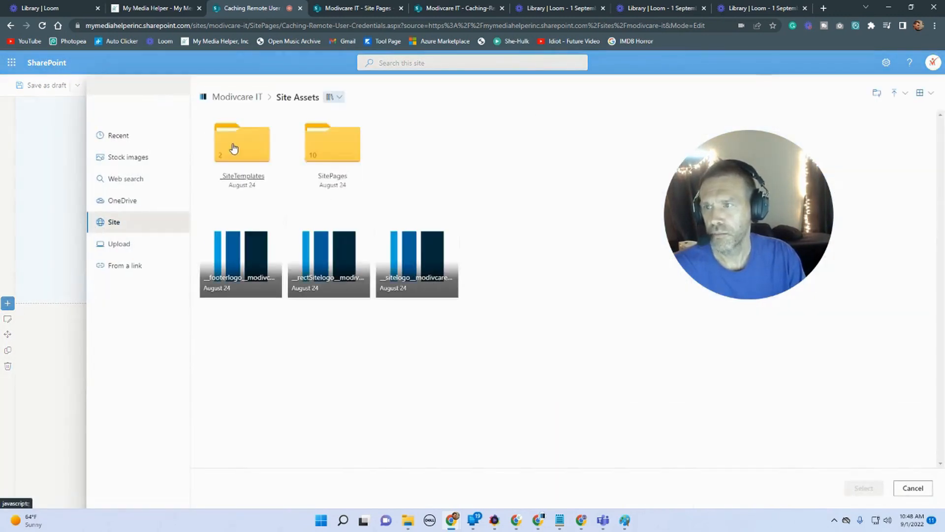
left_click(327, 147)
left_click(236, 146)
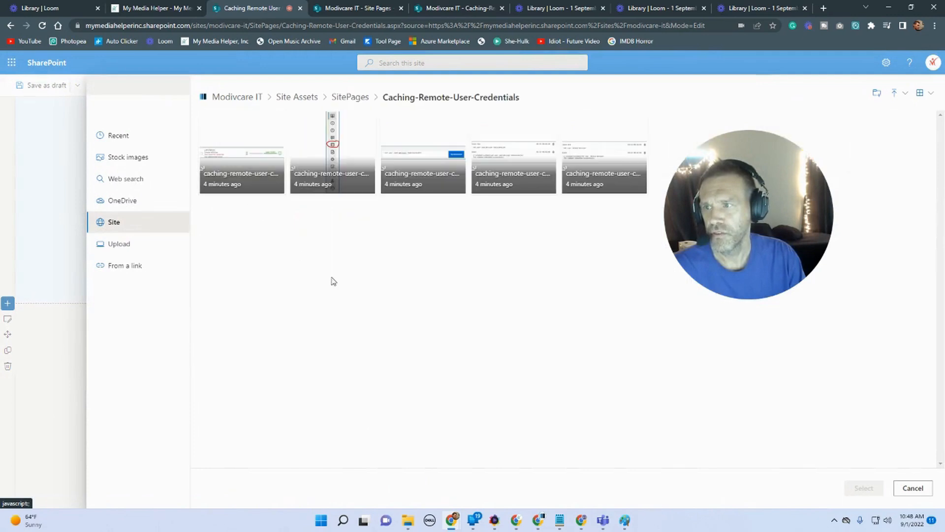
left_click(446, 167)
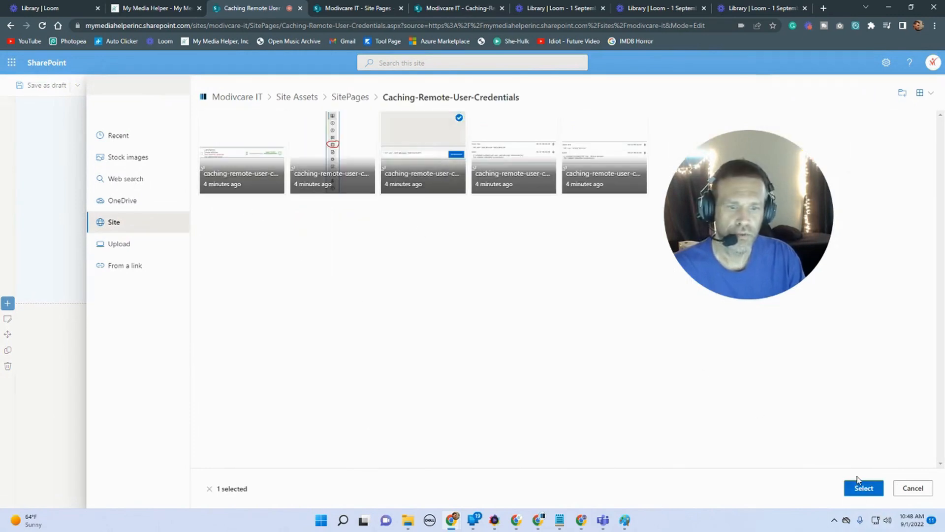
left_click(864, 488)
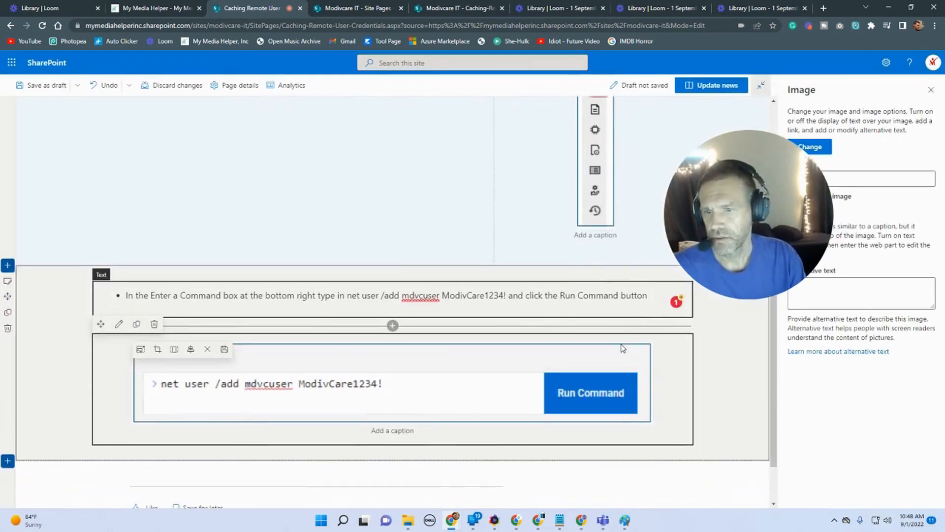
Step: Add another one-column section with a text web part below the command screenshot
left_click(739, 399)
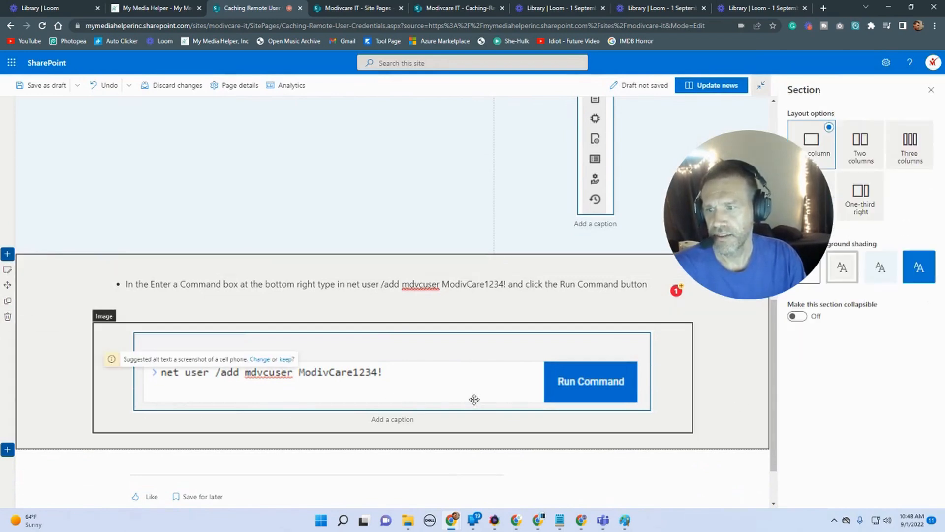
scroll(465, 403, "down", 1)
left_click(7, 382)
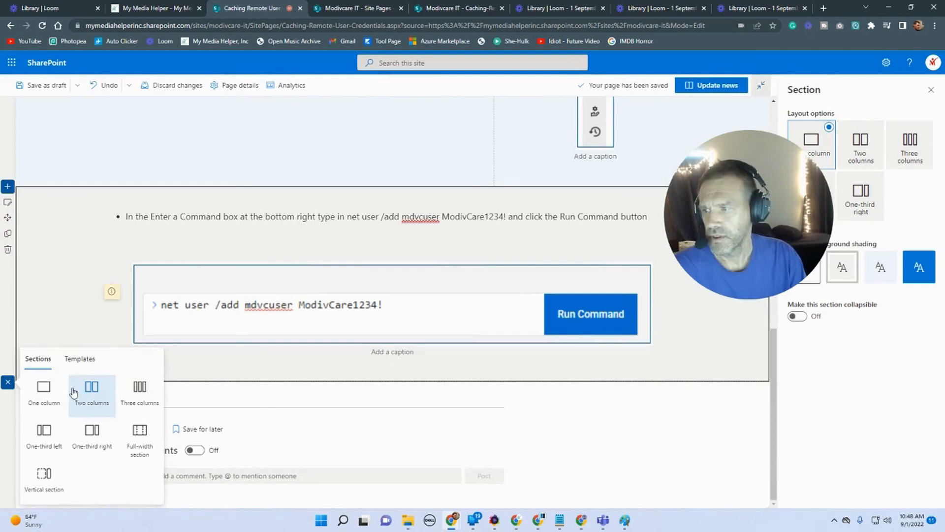
left_click(45, 391)
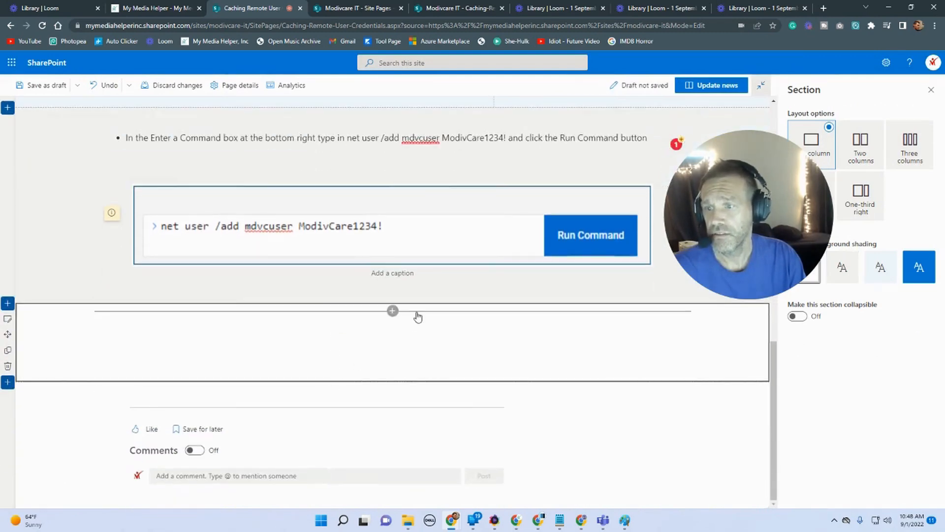
left_click(393, 311)
left_click(336, 192)
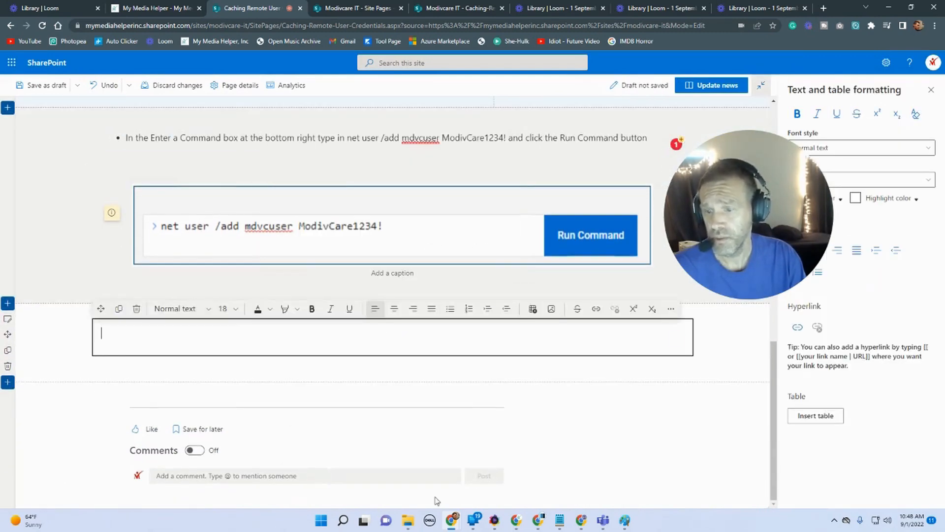
Step: Switch to the Word guide and copy the fourth instruction, "Should see this if it completed successfully:"
mouse_move(543, 525)
left_click(591, 470)
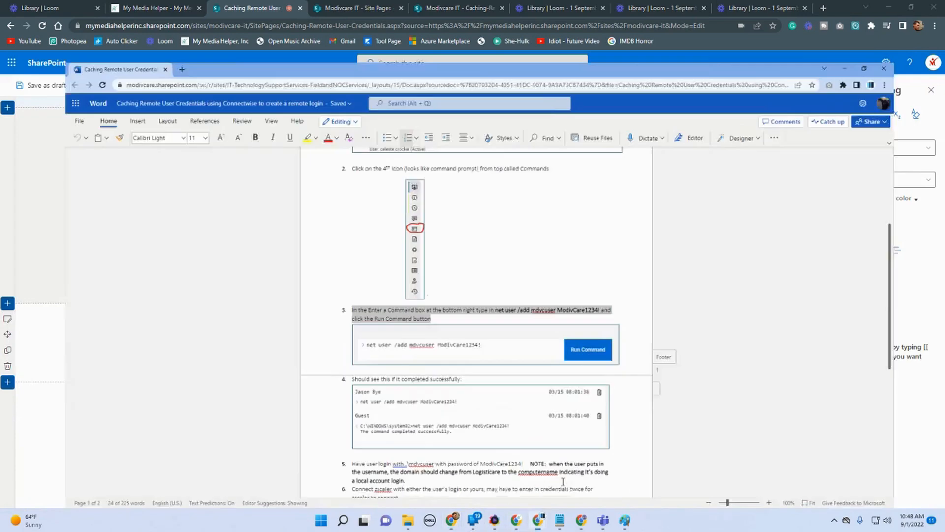
scroll(451, 281, "down", 2)
left_click_drag(452, 263, 338, 261)
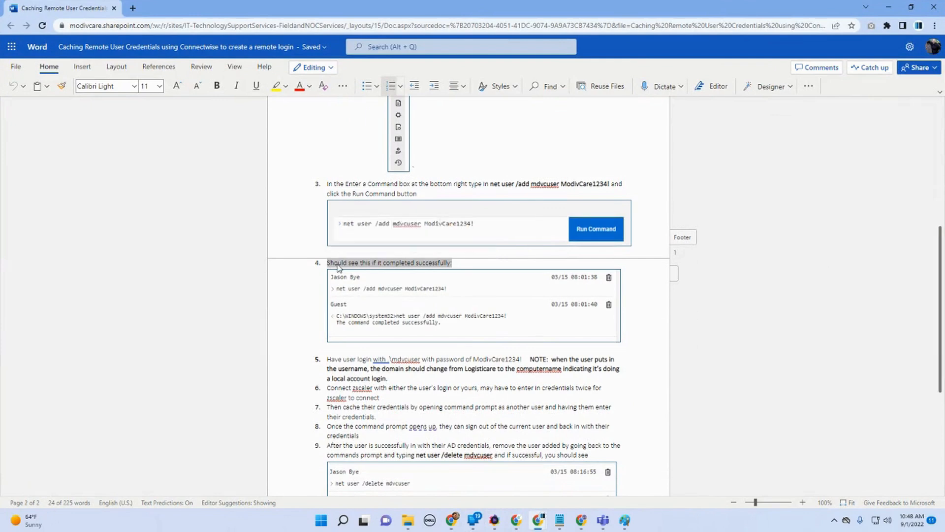
right_click(330, 263)
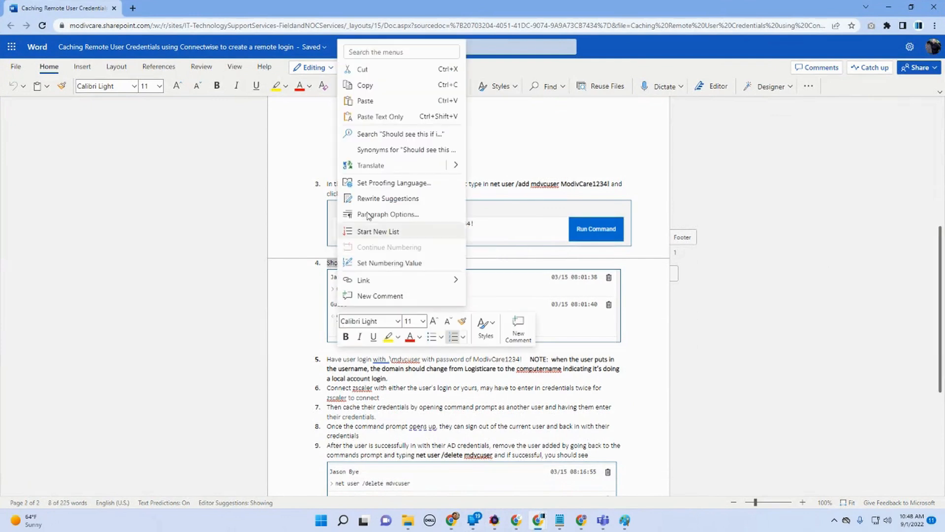
left_click(389, 85)
Step: Return to the SharePoint page and paste the instruction into the new text web part
mouse_move(535, 529)
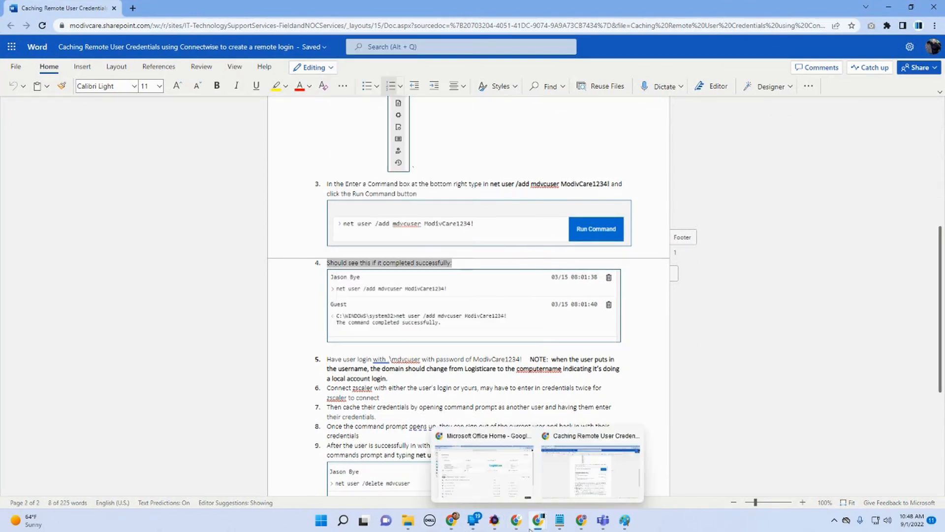
mouse_move(451, 522)
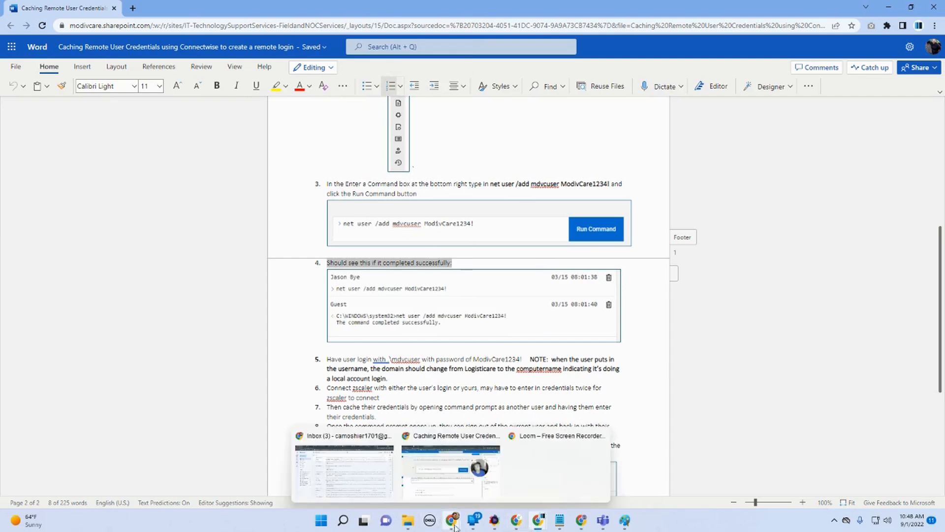
left_click(474, 479)
right_click(146, 328)
left_click(177, 410)
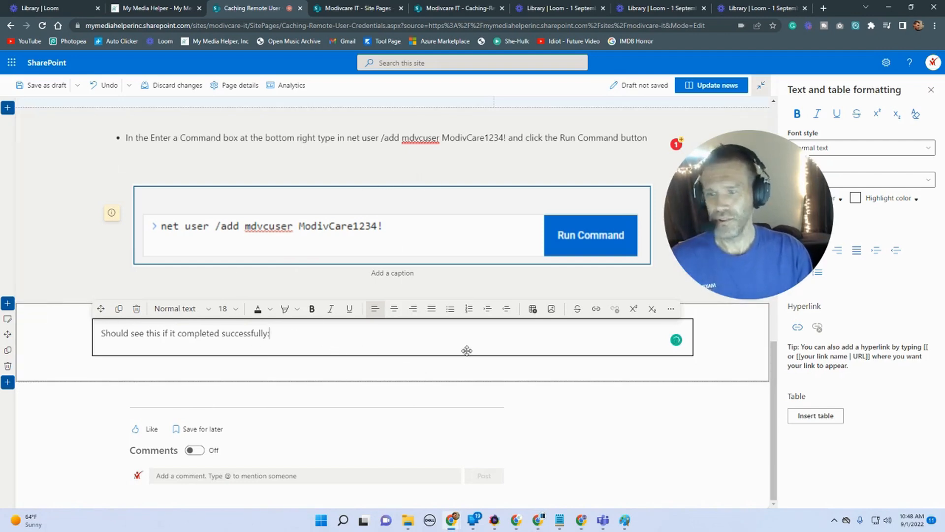
Step: Try to format the pasted instruction as a numbered list item
key("Left")
key("Left")
key("Left")
key("Left")
key("Left")
key("Left")
key("Left")
key("Left")
key("Left")
key("Left")
key("Left")
key("Left")
key("Left")
key("Left")
key("Left")
key("Left")
key("Left")
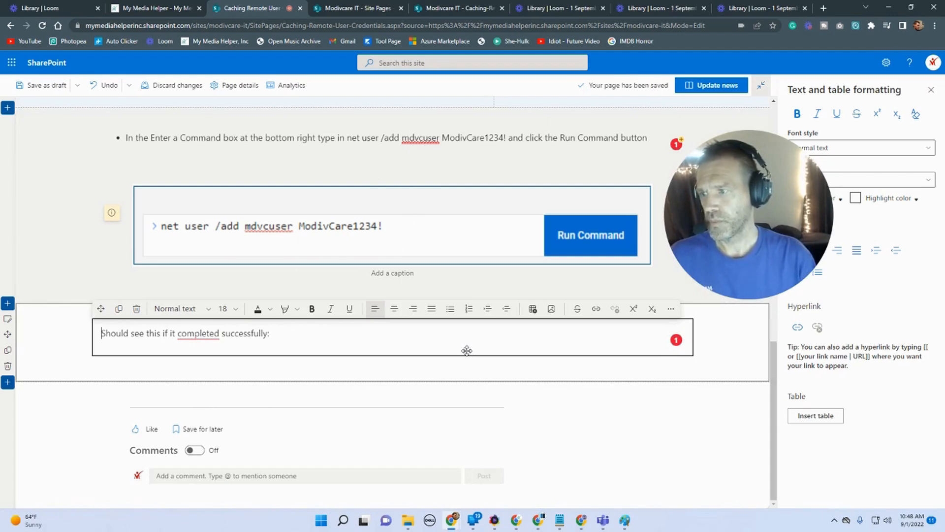
type("1.")
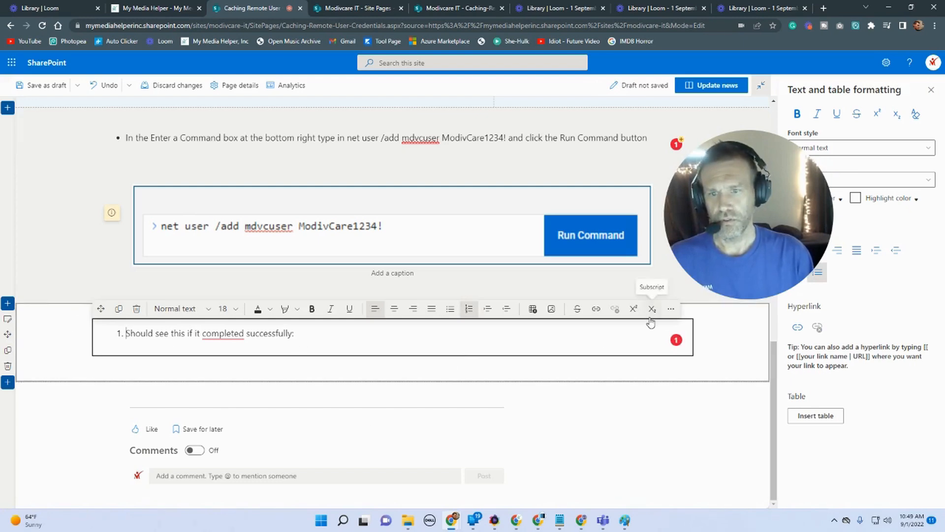
left_click(507, 311)
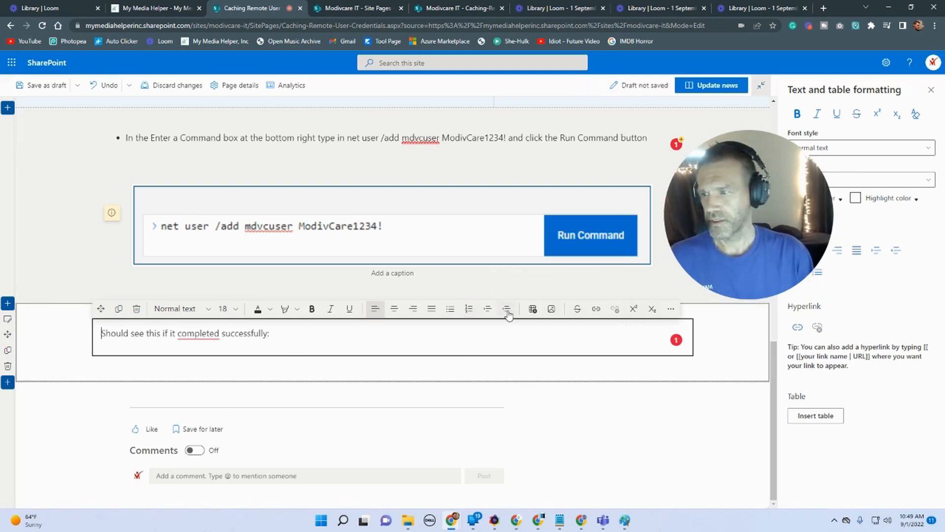
type("2.")
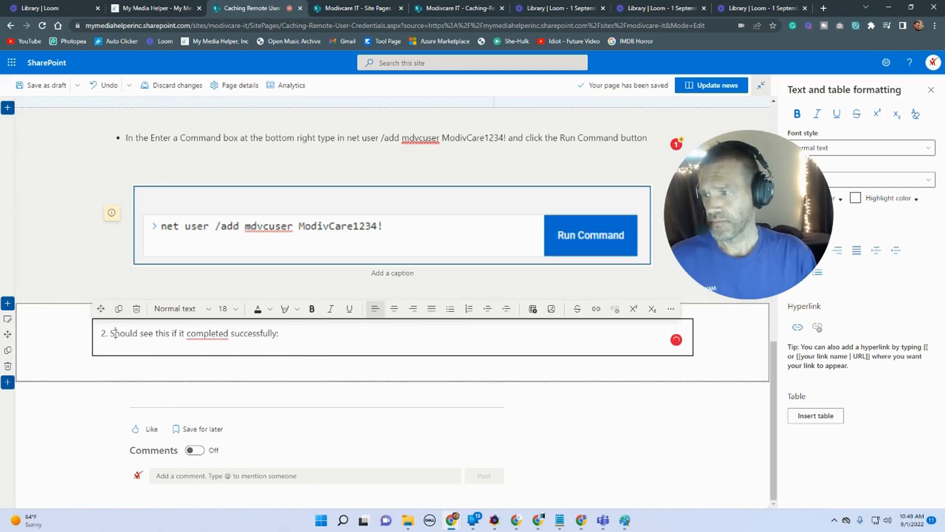
key("BackSpace")
key("BackSpace")
key("BackSpace")
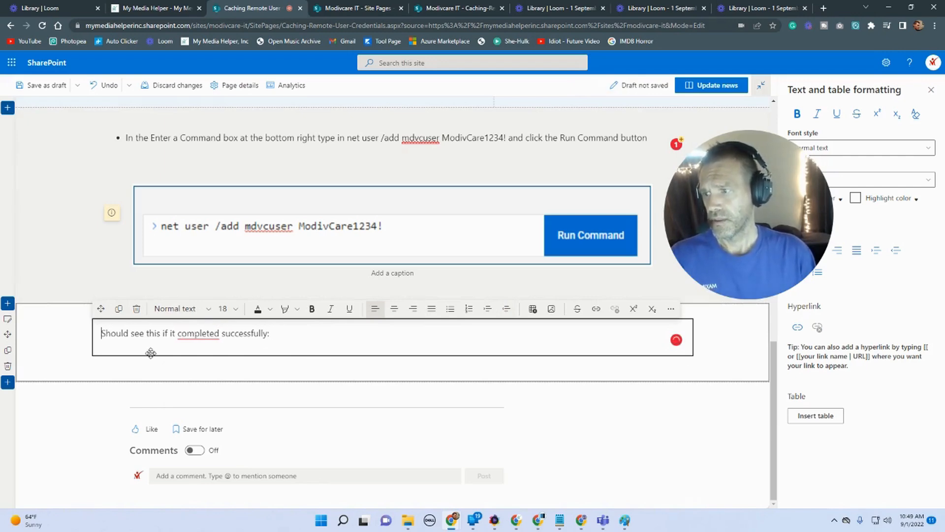
type("1")
key("BackSpace")
key("BackSpace")
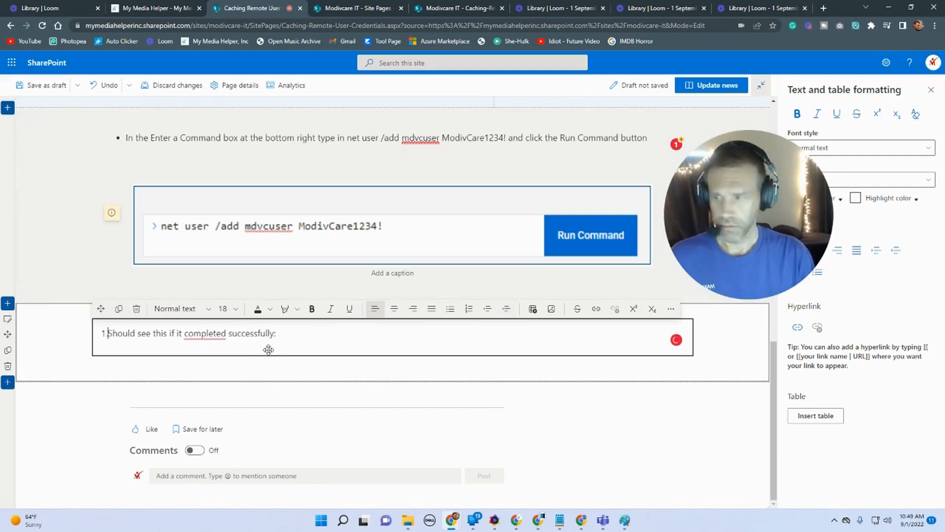
type("1.")
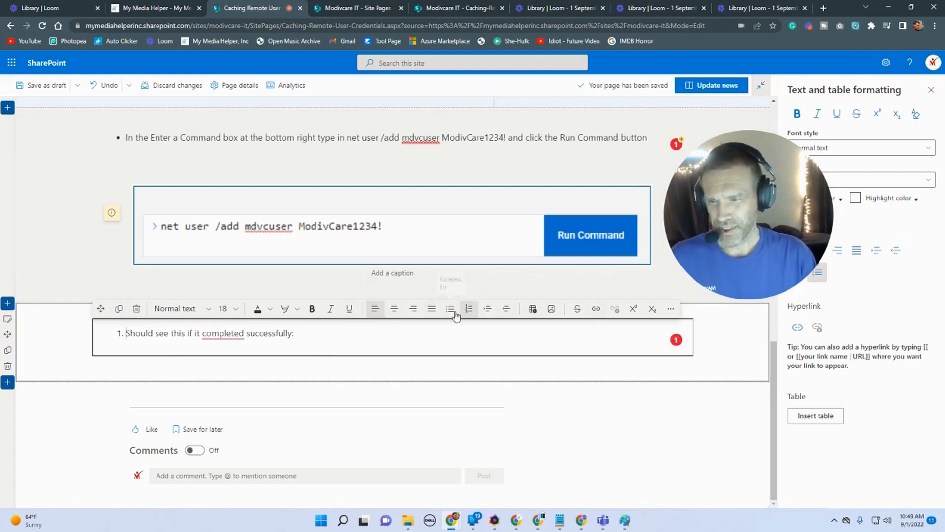
left_click(506, 310)
type("1.")
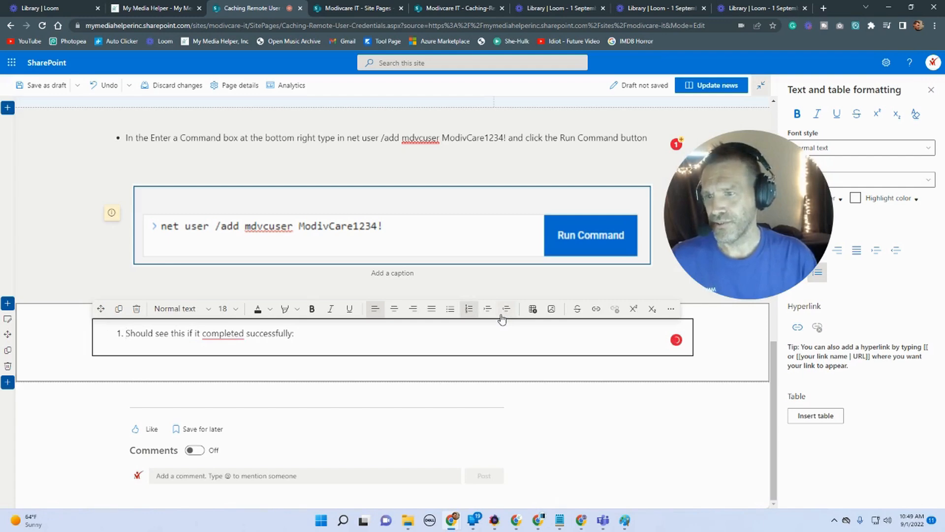
left_click(378, 337)
key("Return")
key("Return")
key("Return")
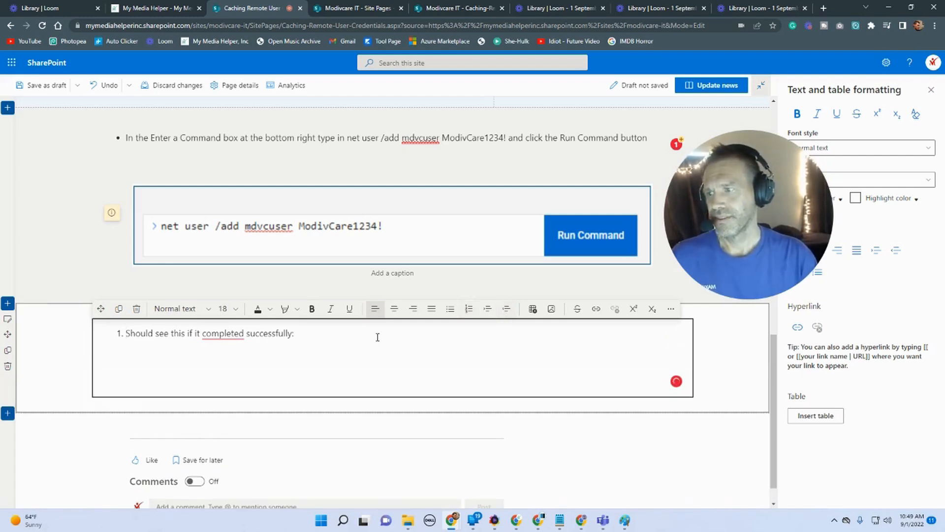
key("BackSpace")
key("BackSpace")
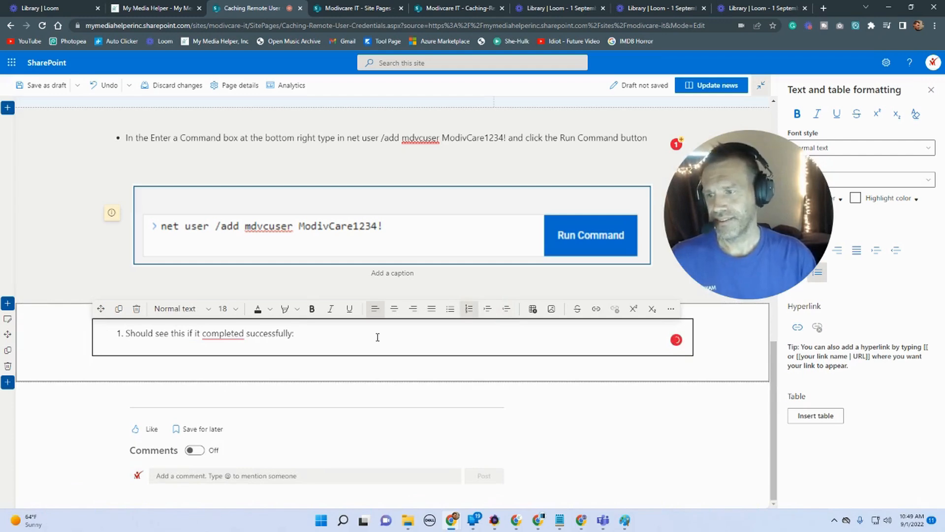
key("Return")
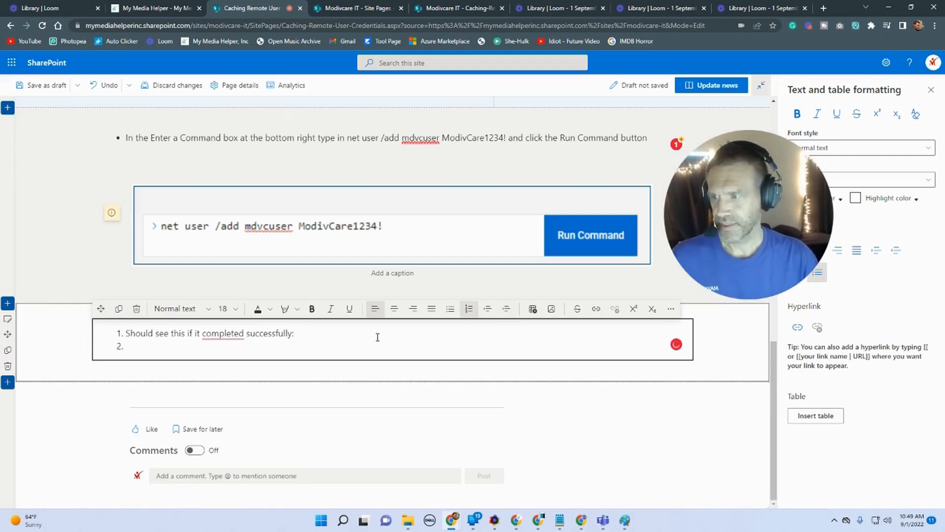
Step: Add another text web part below and enter the test text ffff
left_click(393, 367)
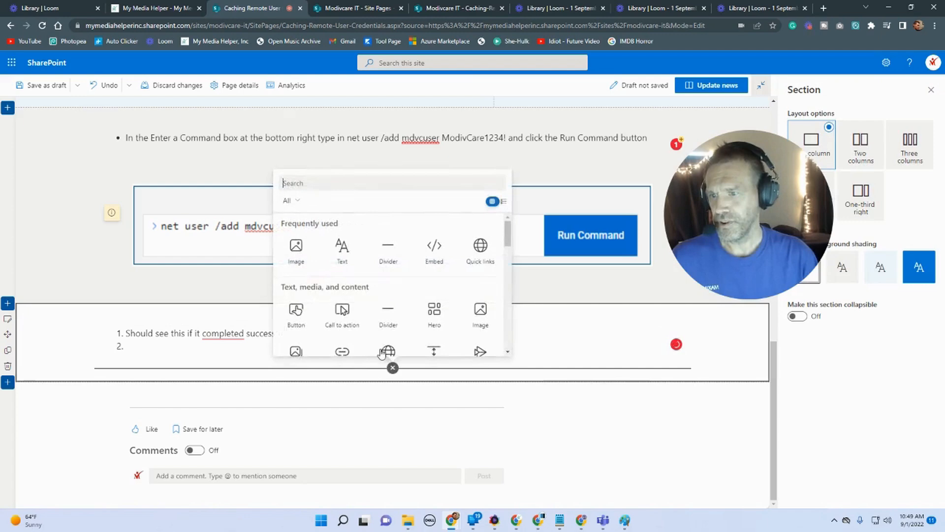
left_click(335, 266)
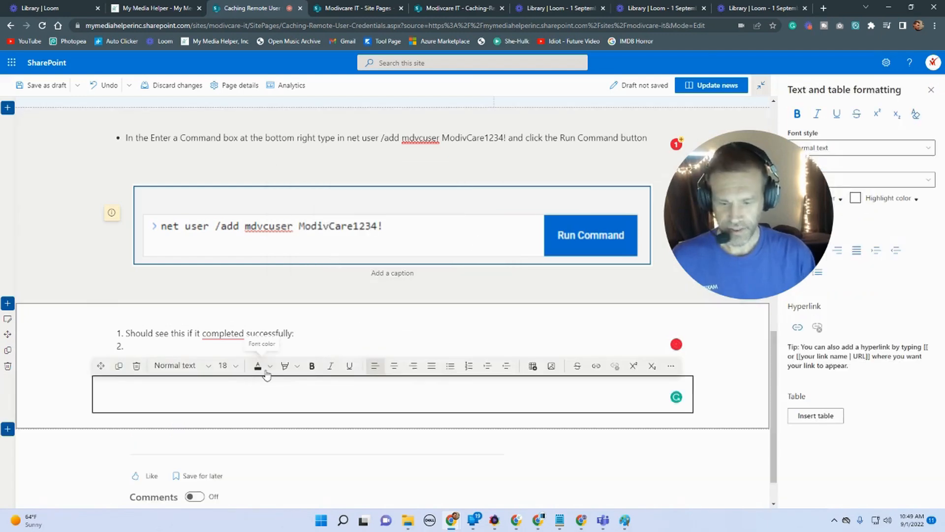
type("ffff")
key("Return")
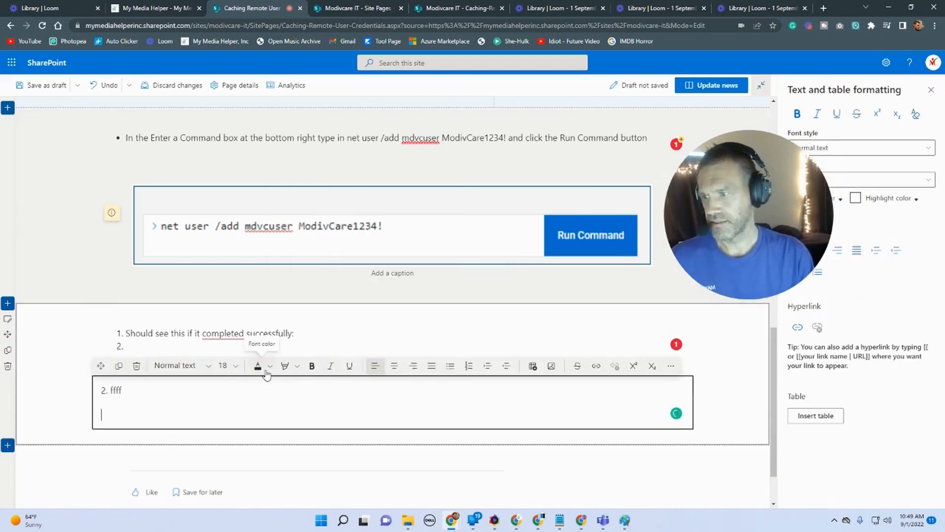
key("Return")
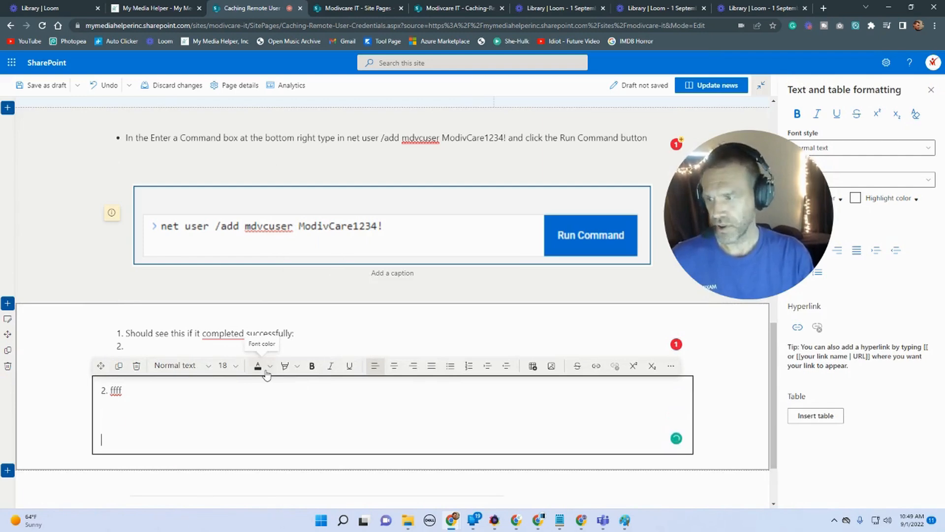
Step: Remove the list numbering from the instruction and delete the test text
left_click(133, 347)
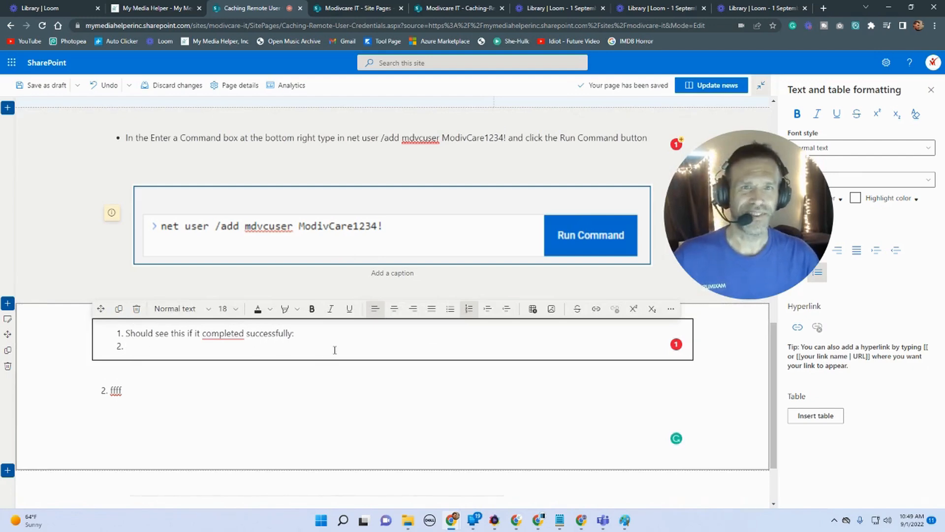
left_click(127, 332)
key("BackSpace")
left_click(139, 351)
key("BackSpace")
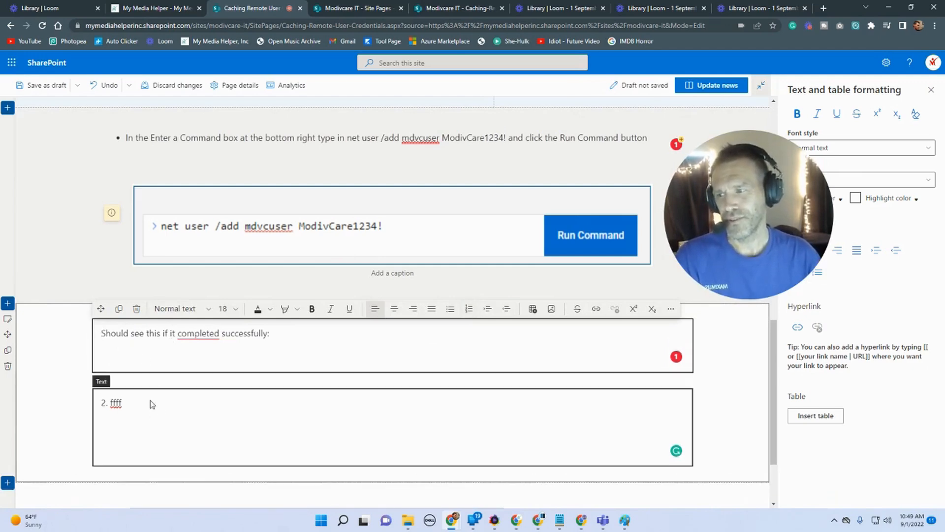
left_click(153, 414)
key("BackSpace")
key("BackSpace")
key("BackSpace")
key("BackSpace")
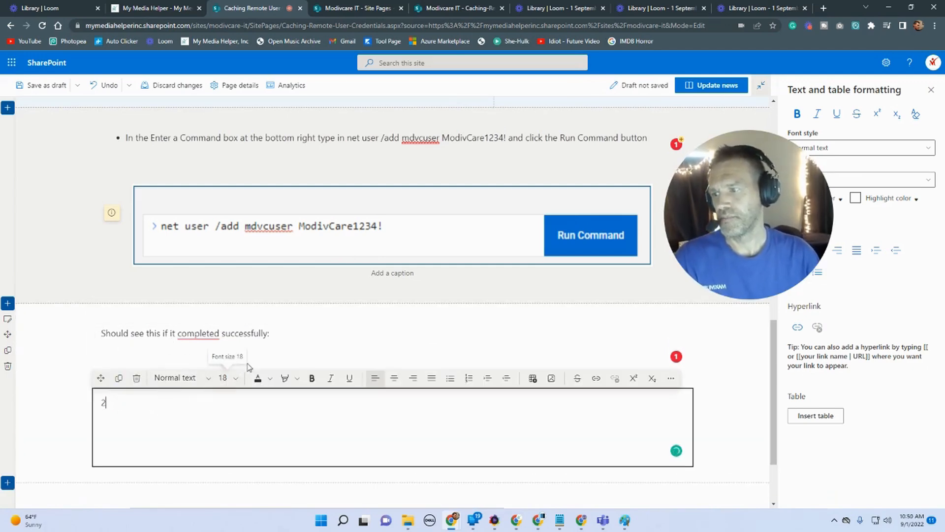
Step: Change the instruction to read "if it is completed successfully:" and format it as a bulleted list
left_click(196, 339)
type("is")
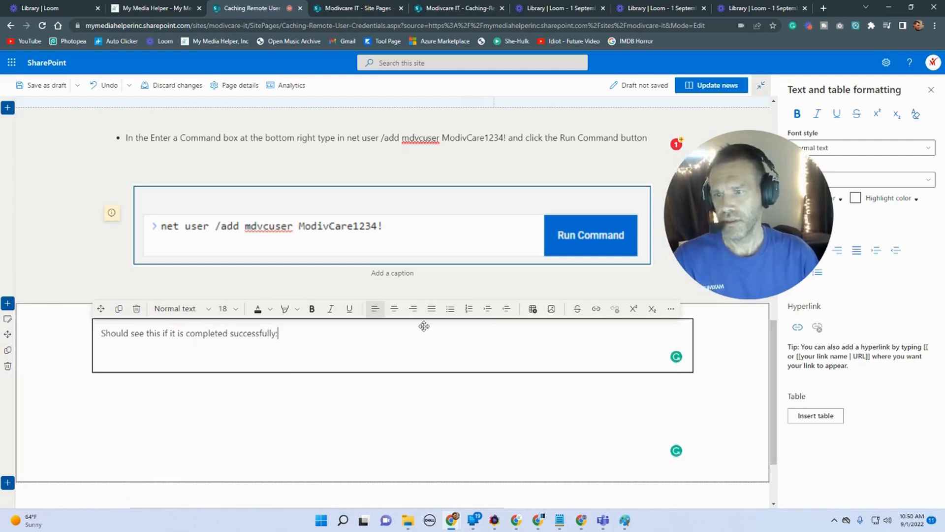
left_click(451, 313)
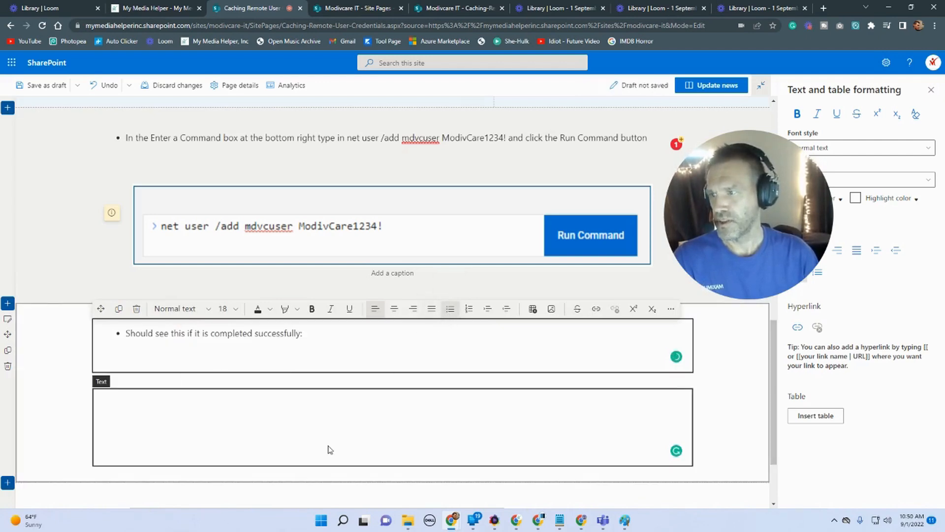
Step: Delete the empty text web part below the instruction
scroll(330, 452, "up", 3)
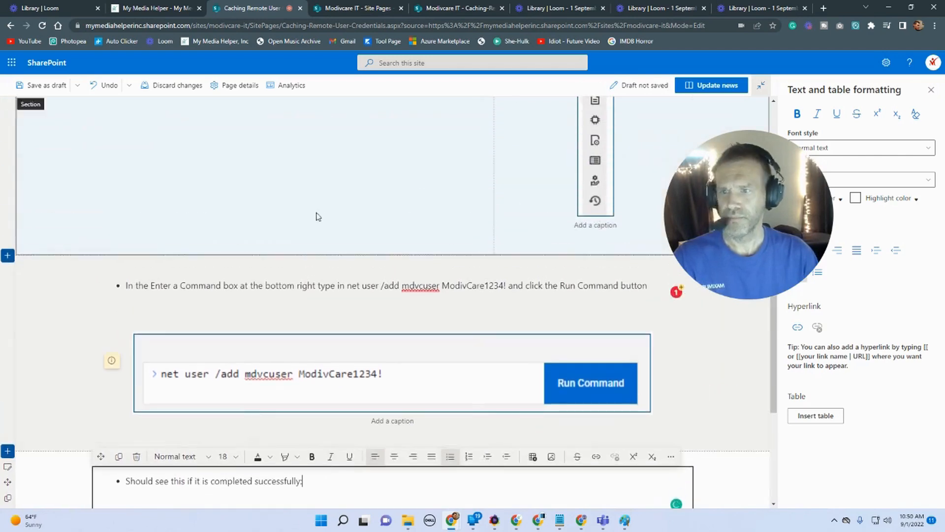
scroll(563, 474, "down", 1)
scroll(563, 474, "down", 2)
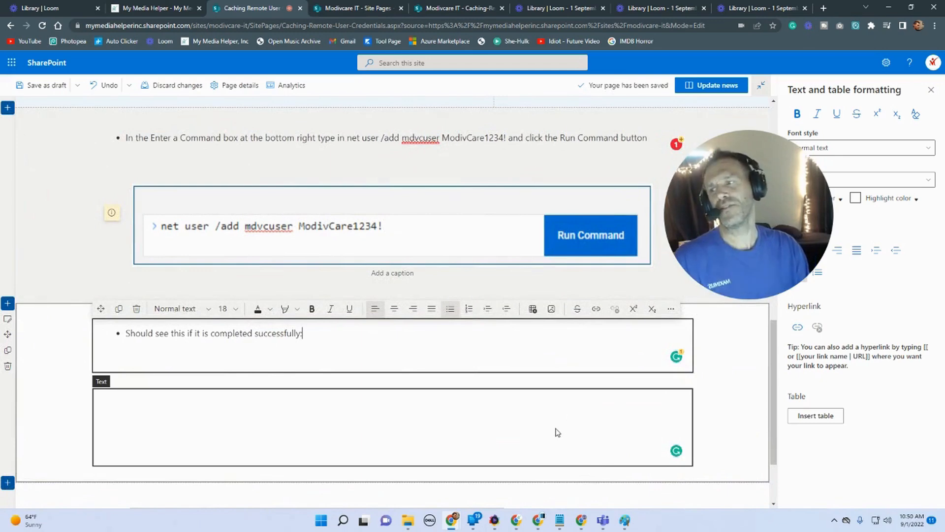
left_click(522, 418)
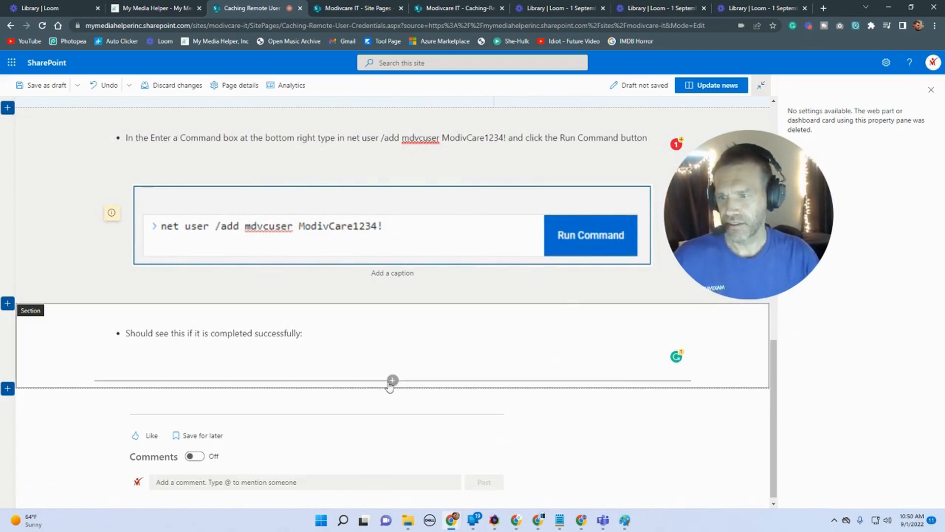
Step: Insert the fourth caching-remote-user-credentials screenshot from the site's Caching-Remote-User-Credentials folder below the instruction
left_click(392, 380)
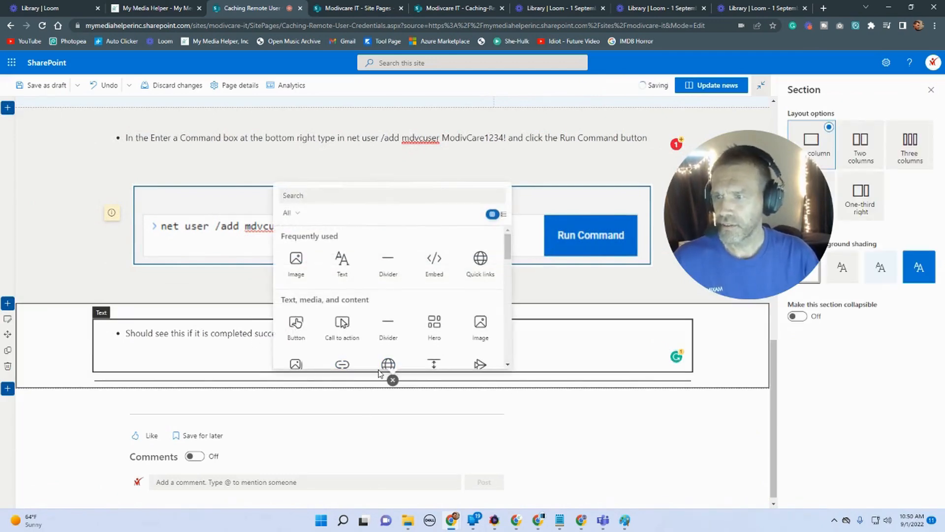
left_click(296, 261)
left_click(110, 223)
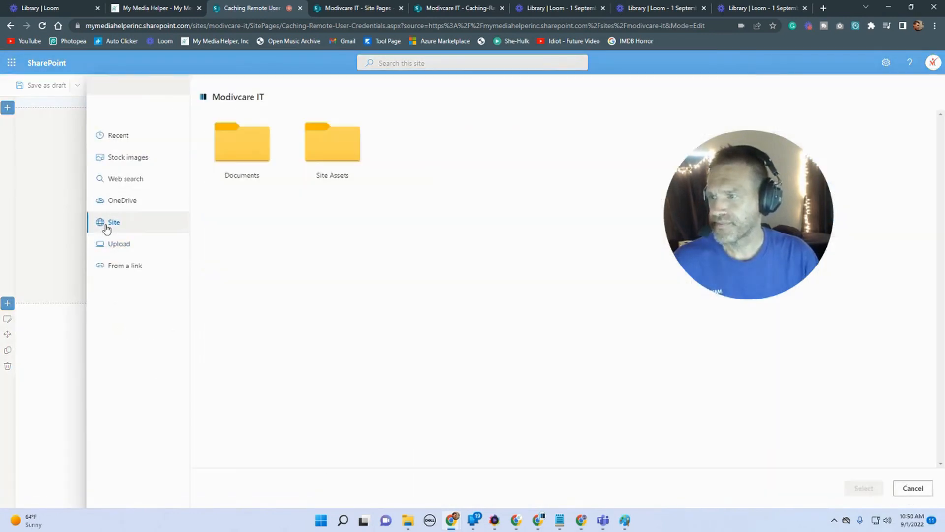
left_click(313, 159)
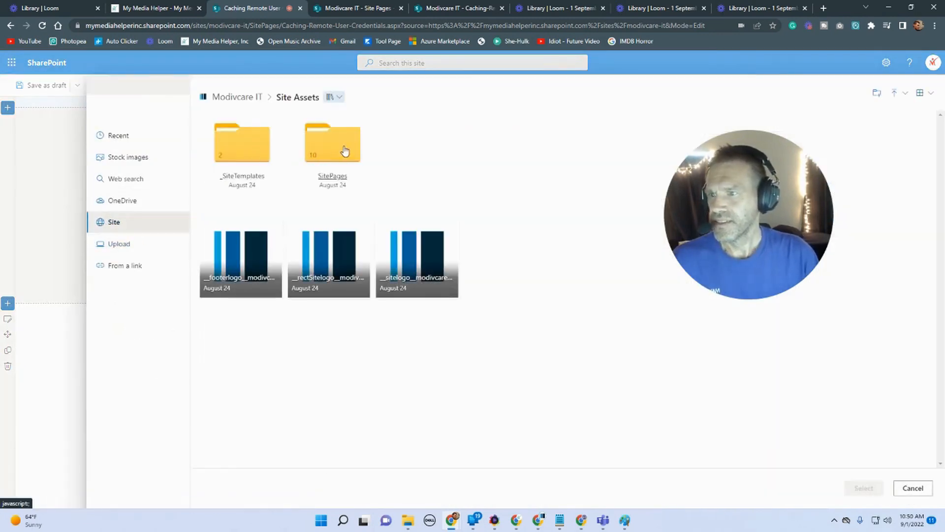
left_click(345, 151)
left_click(270, 155)
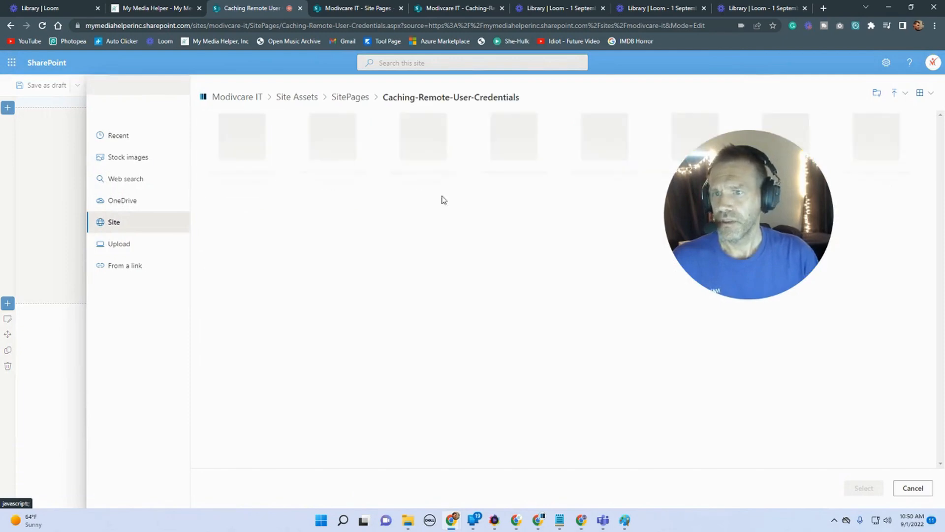
left_click(522, 159)
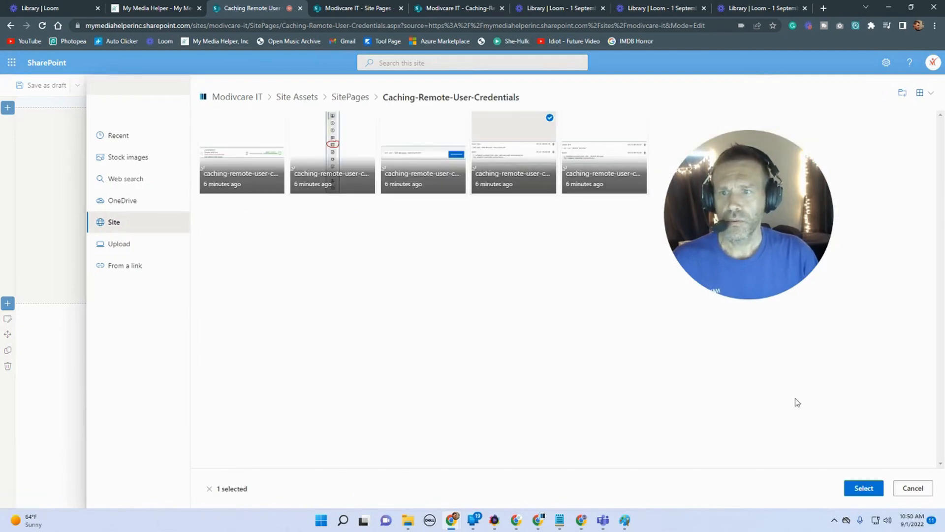
left_click(864, 488)
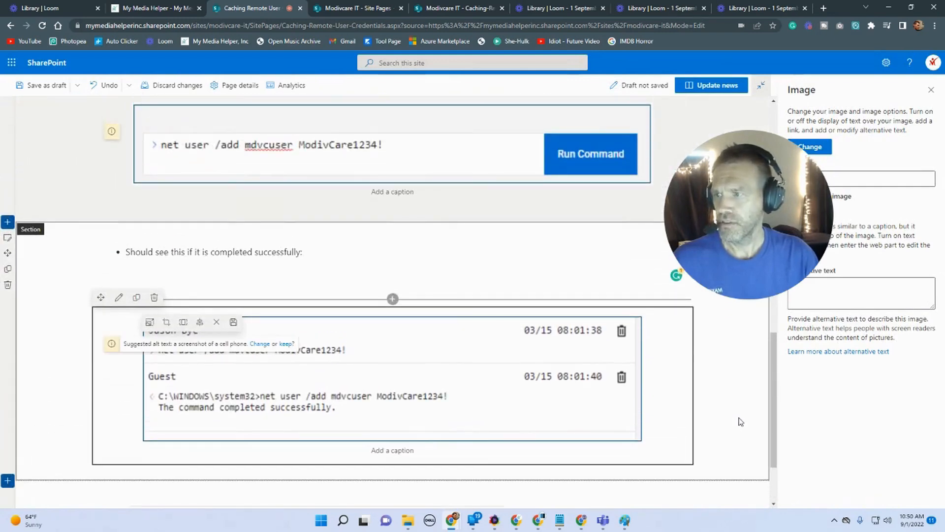
Step: Apply the lighter background shading option to the section holding the fourth screenshot
scroll(345, 295, "down", 2)
left_click(8, 382)
left_click(50, 190)
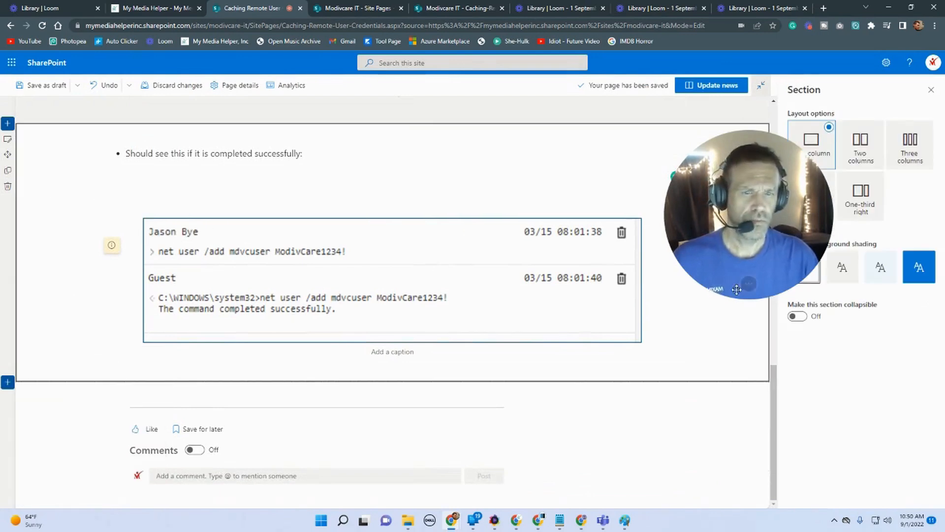
left_click(880, 274)
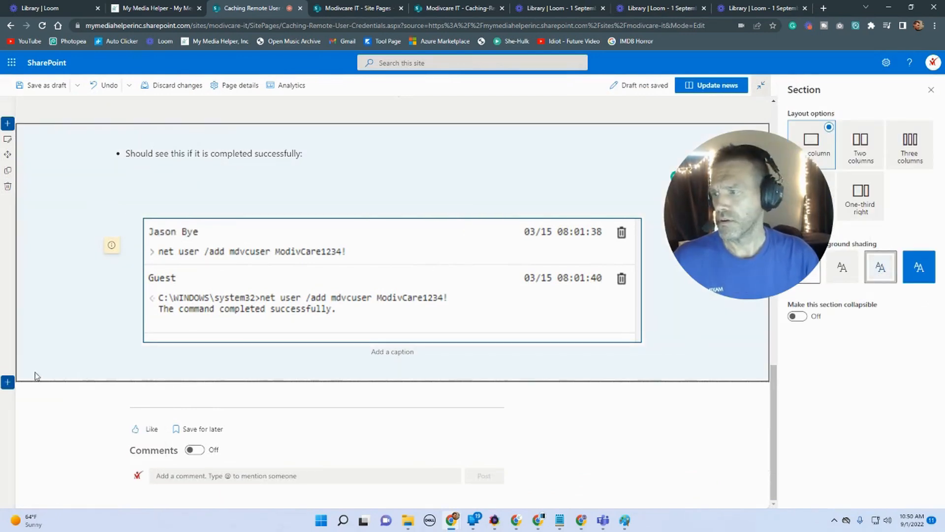
Step: Add a new one-column section below the screenshot section and insert a Text web part into it
left_click(8, 382)
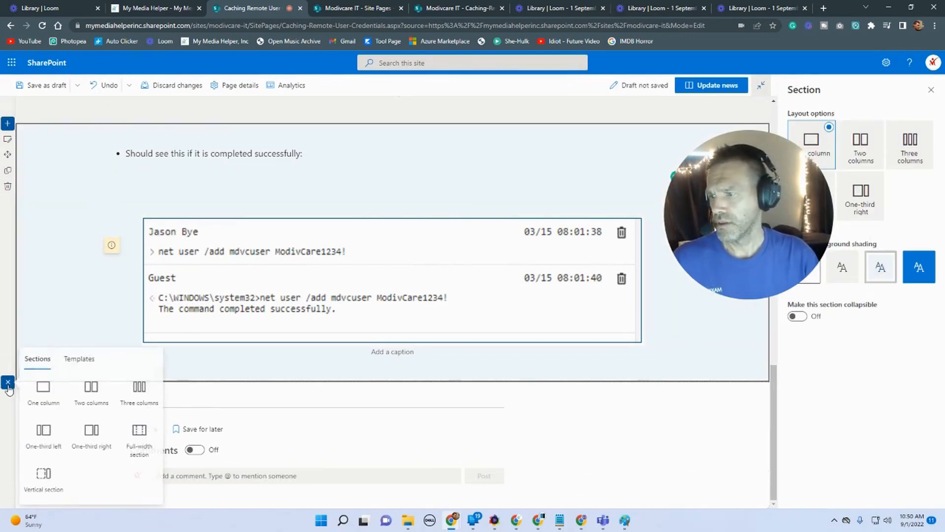
left_click(54, 392)
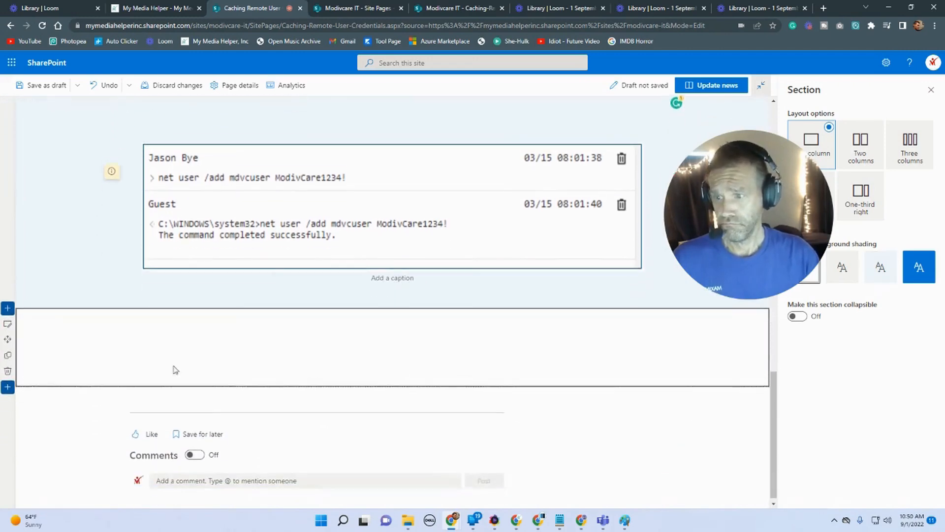
left_click(392, 310)
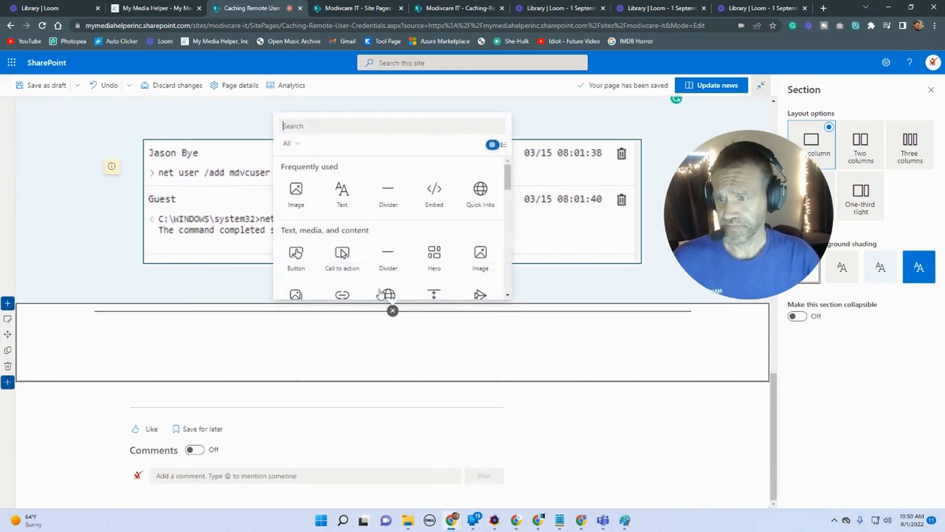
left_click(342, 193)
Step: Switch to the Word guide in the other browser window and copy instructions 5 through 9
mouse_move(536, 528)
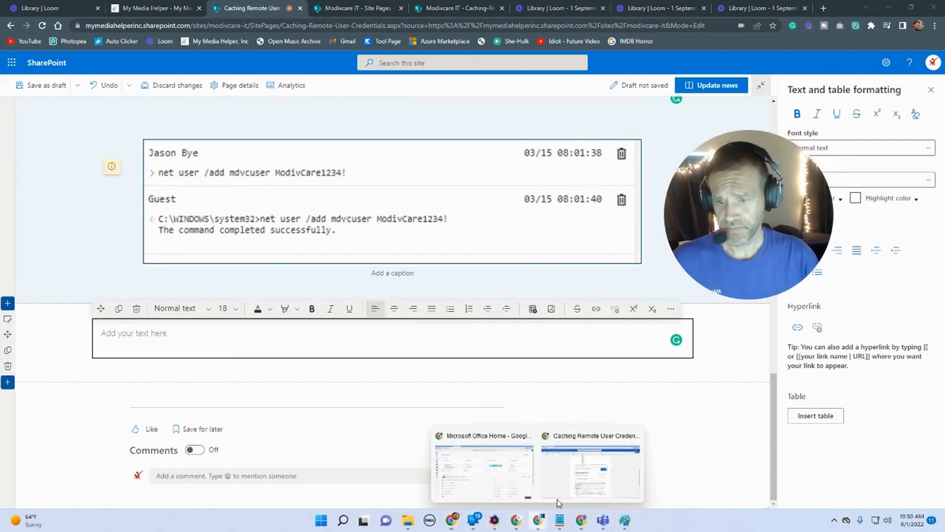
left_click(583, 465)
scroll(462, 393, "down", 3)
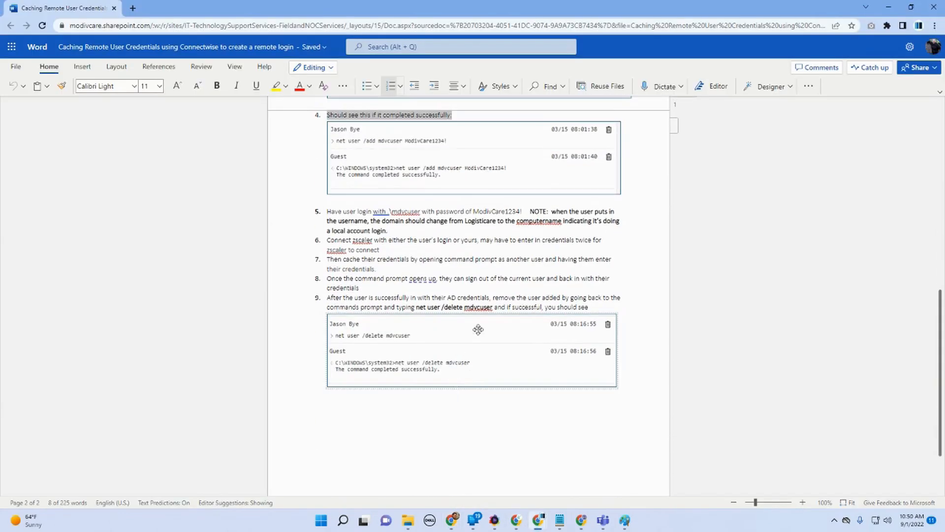
left_click_drag(600, 308, 327, 211)
right_click(329, 219)
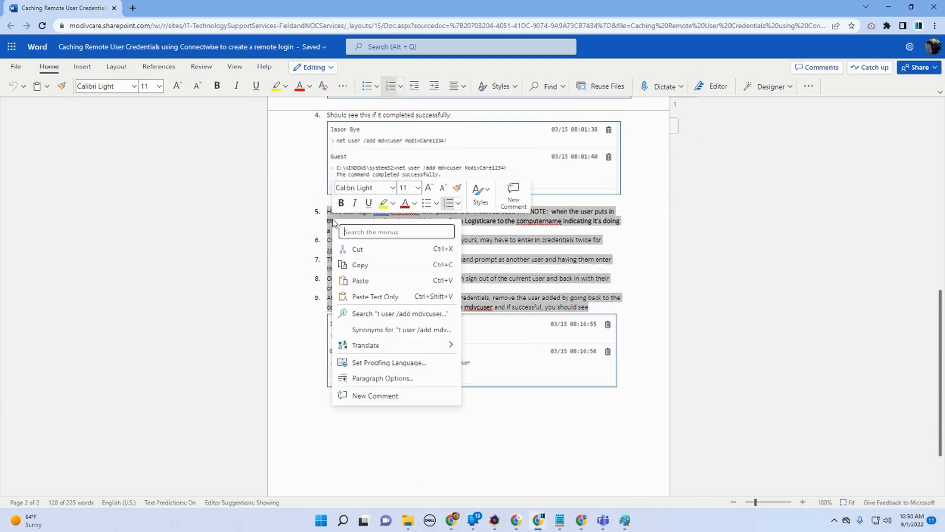
left_click(338, 264)
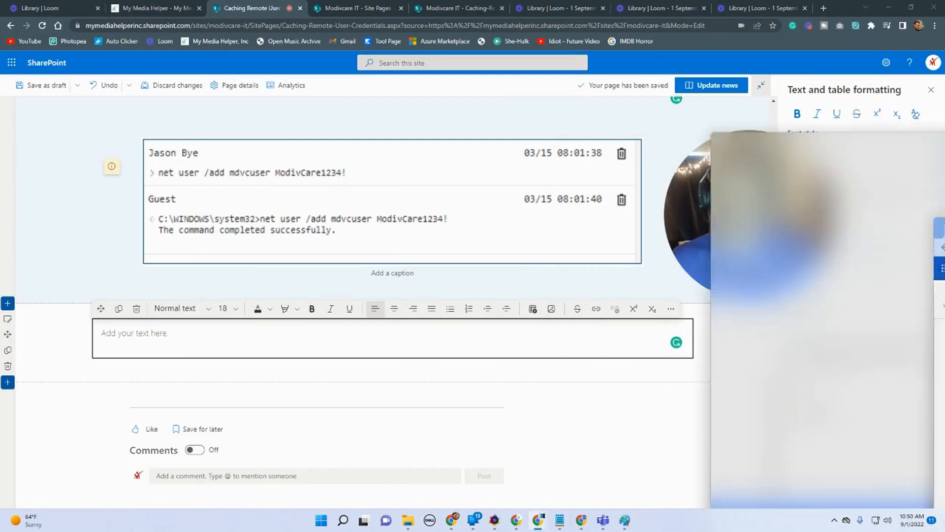
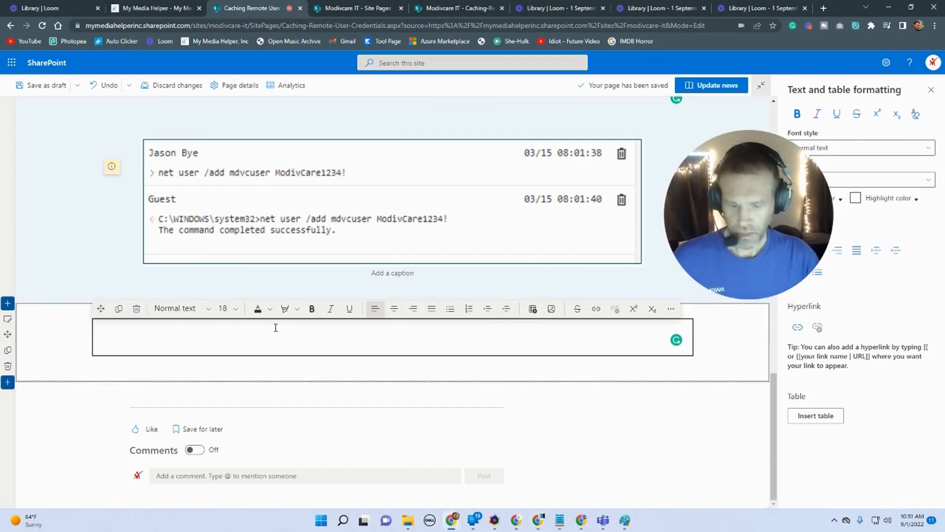
Step: Paste the copied instructions into the new Text web part and merge them into one continuous numbered list
key("ctrl+v")
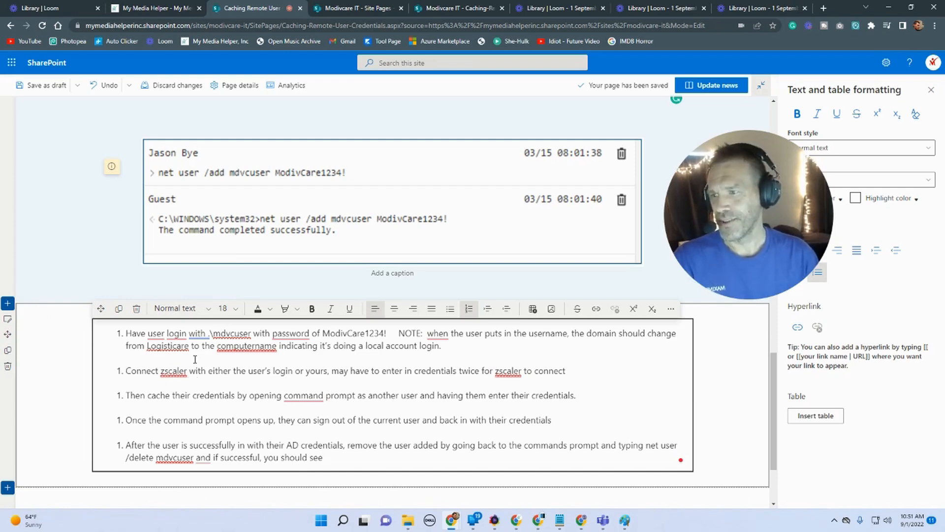
key("BackSpace")
key("Return")
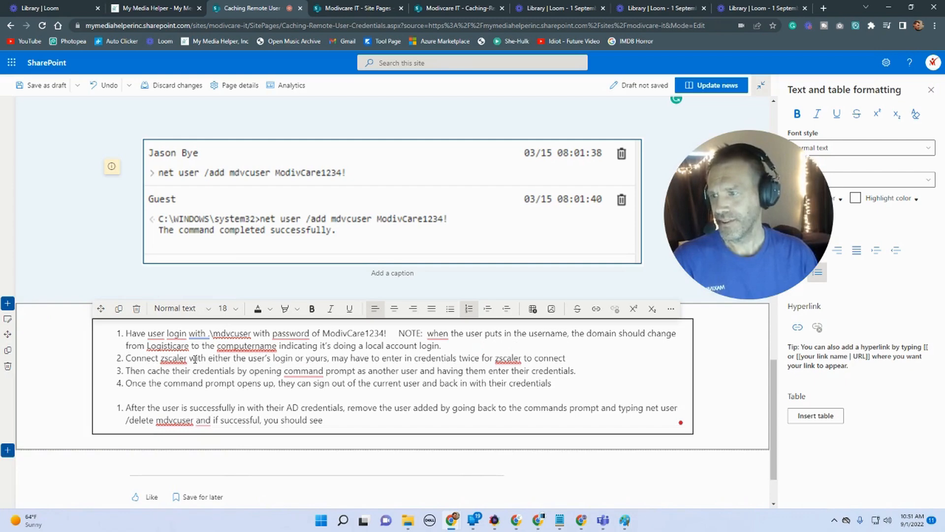
key("BackSpace")
key("Return")
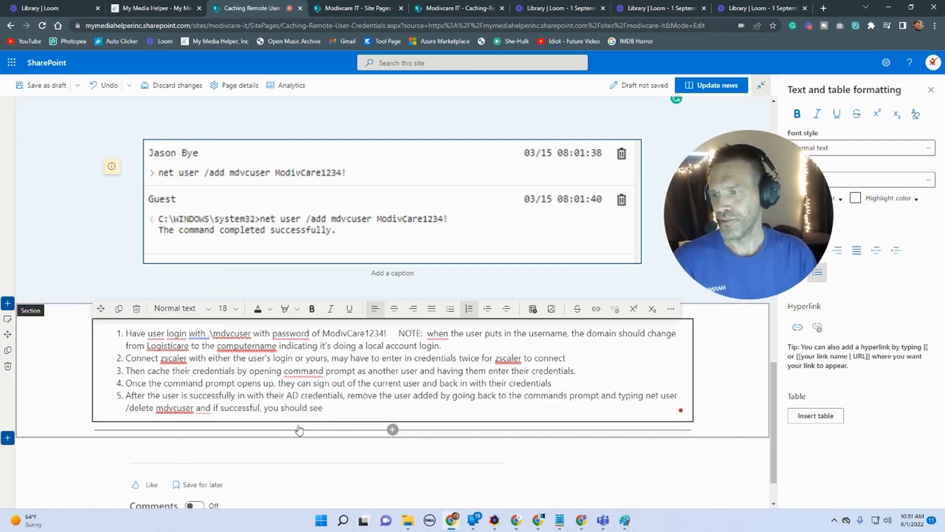
left_click_drag(323, 409, 123, 338)
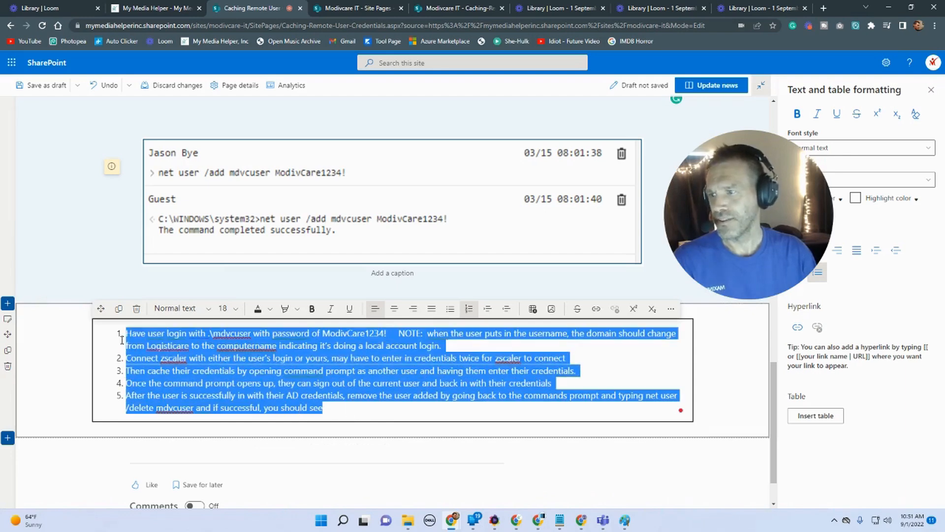
left_click(393, 430)
left_click(342, 311)
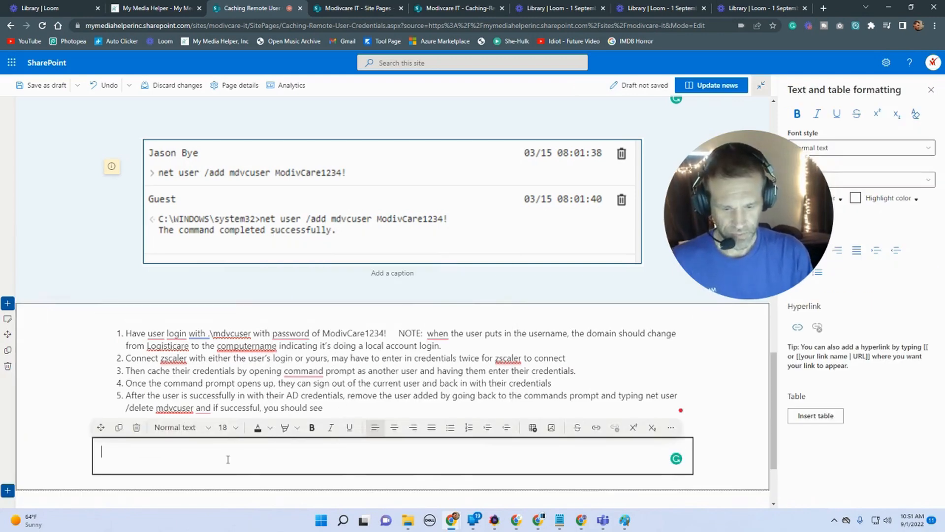
type("6.")
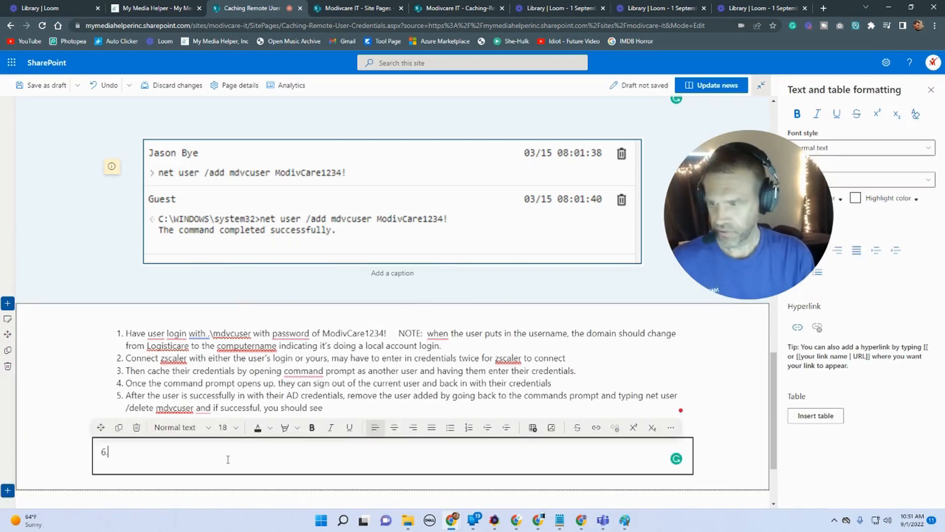
left_click(102, 454)
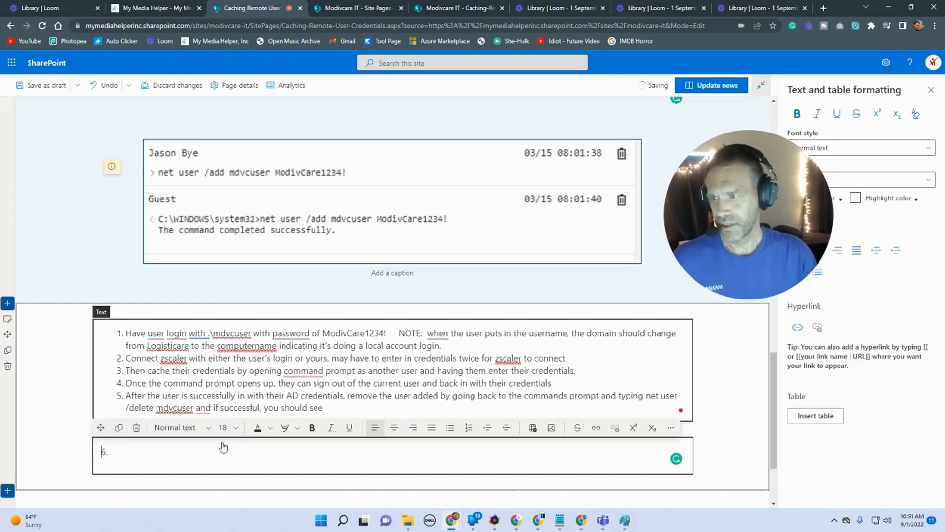
left_click(487, 428)
type("dddddd")
key("Return")
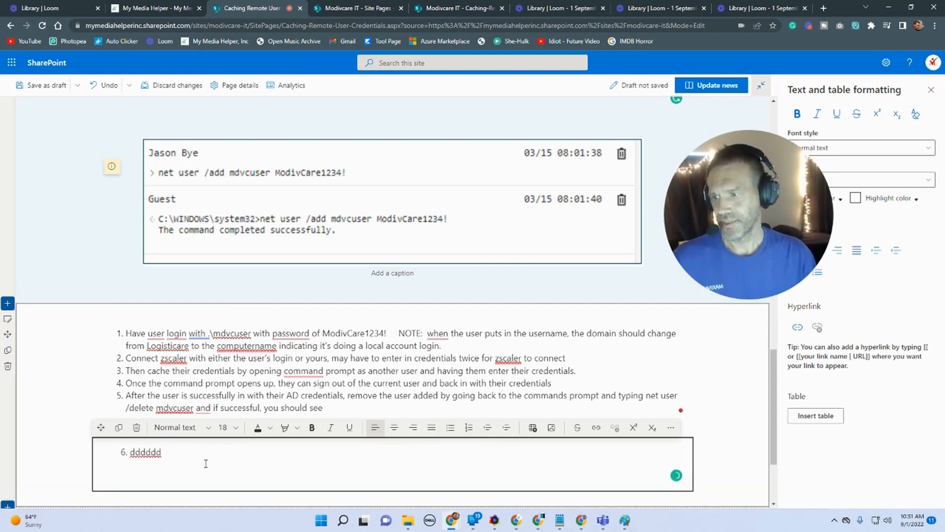
type("7")
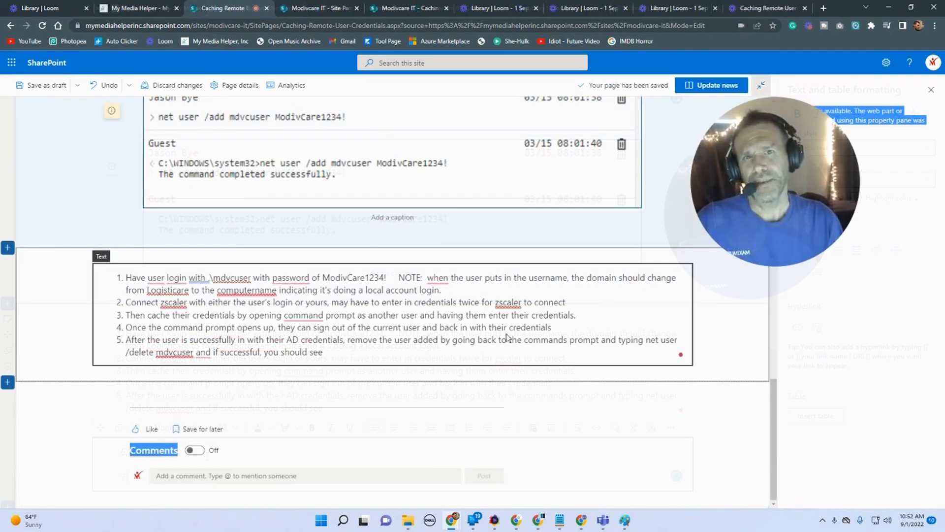
Step: Select all the instruction text and convert the numbered list to a bulleted list
left_click(329, 358)
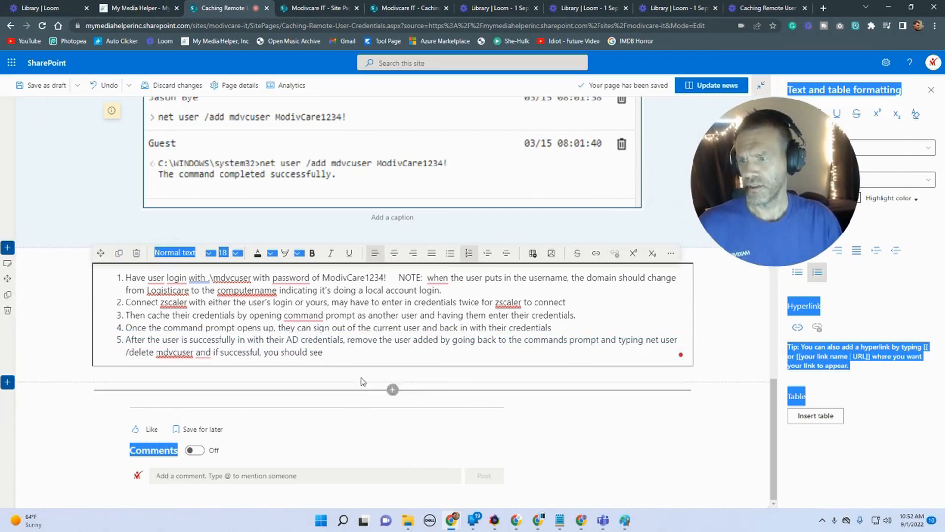
left_click(337, 350)
key("ctrl+a")
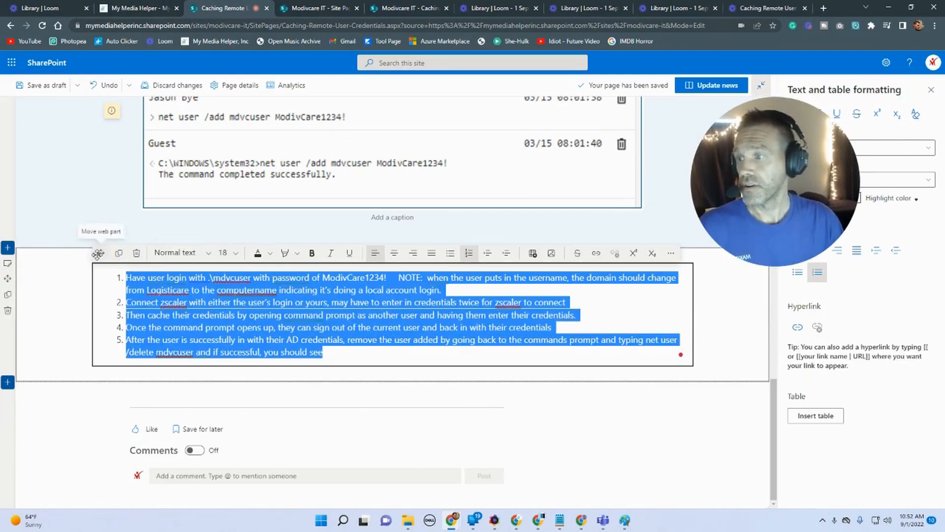
left_click(450, 253)
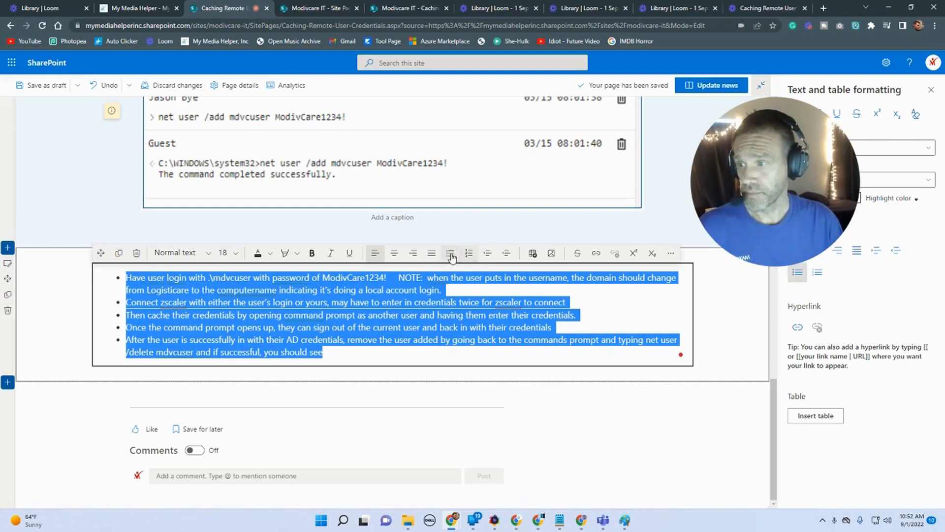
Step: Insert blank line breaks between the bullet items and end the last bullet with a colon
left_click(292, 303)
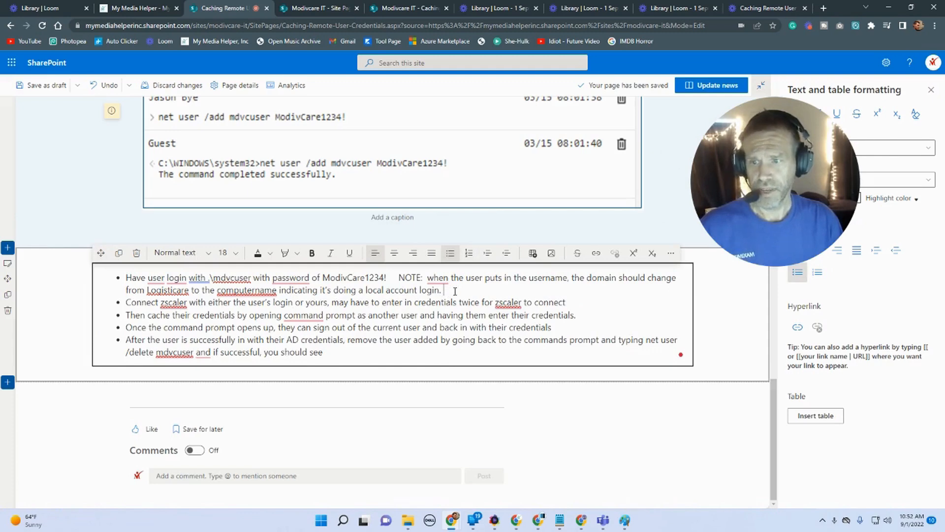
key("Return")
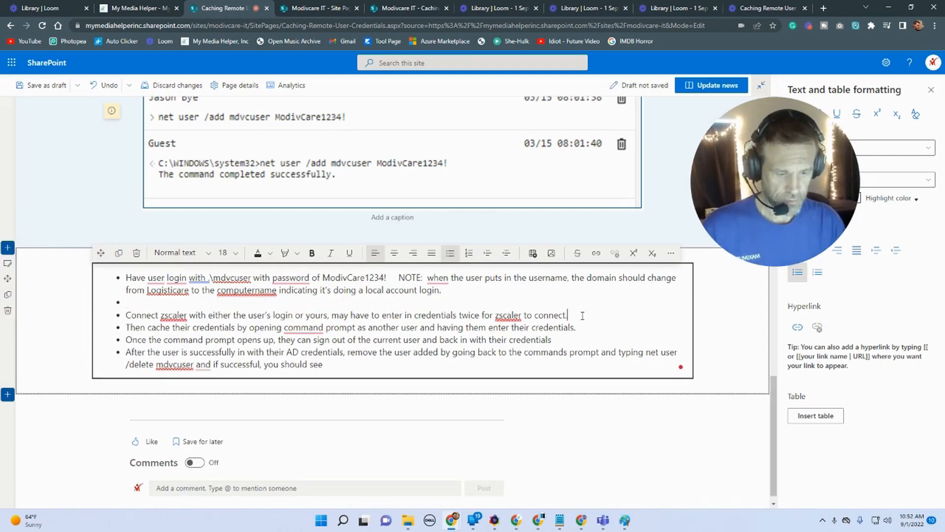
key("Return")
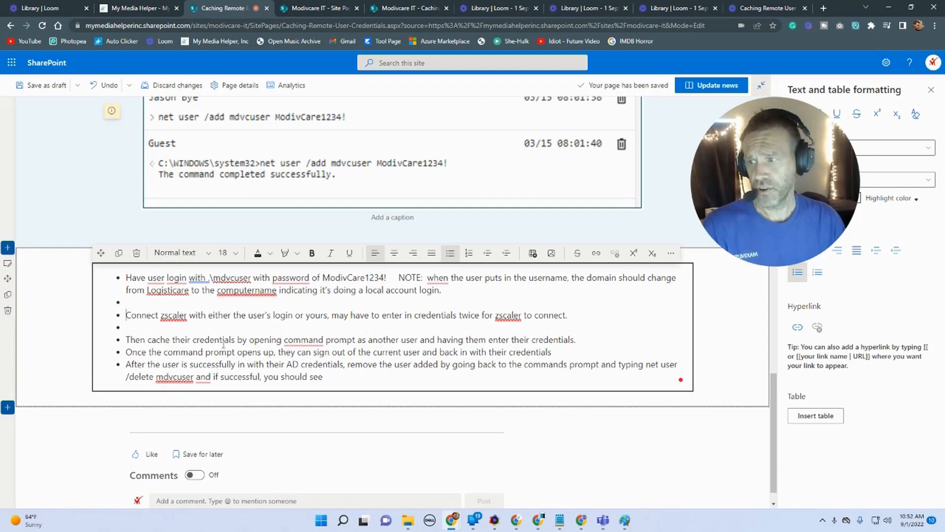
key("BackSpace")
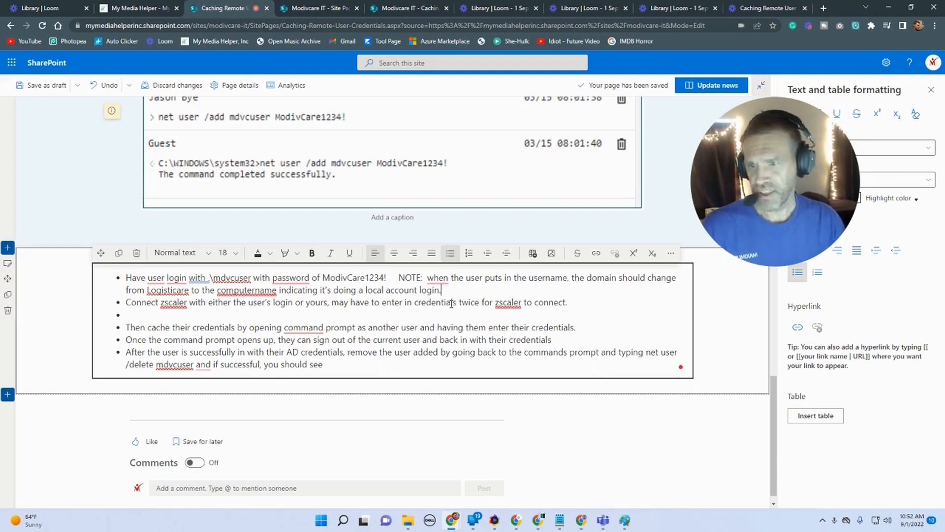
key("shift+Return")
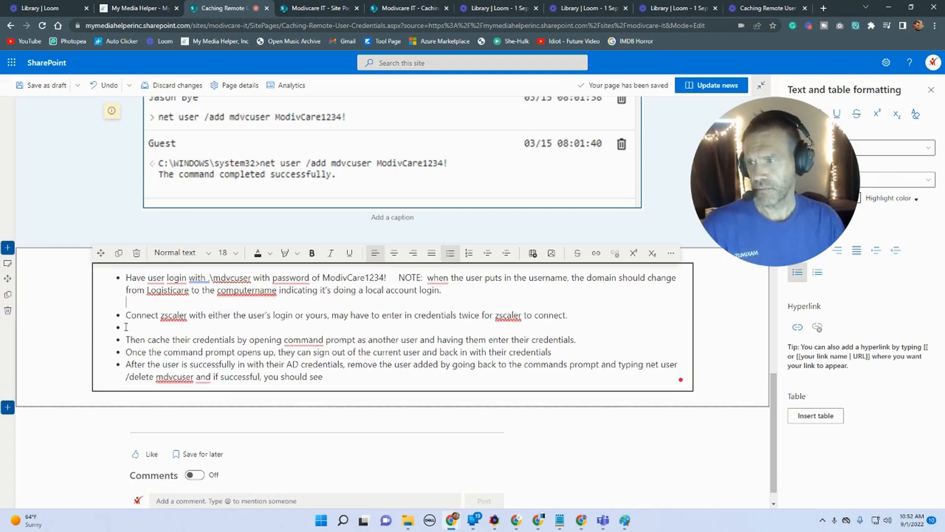
key("BackSpace")
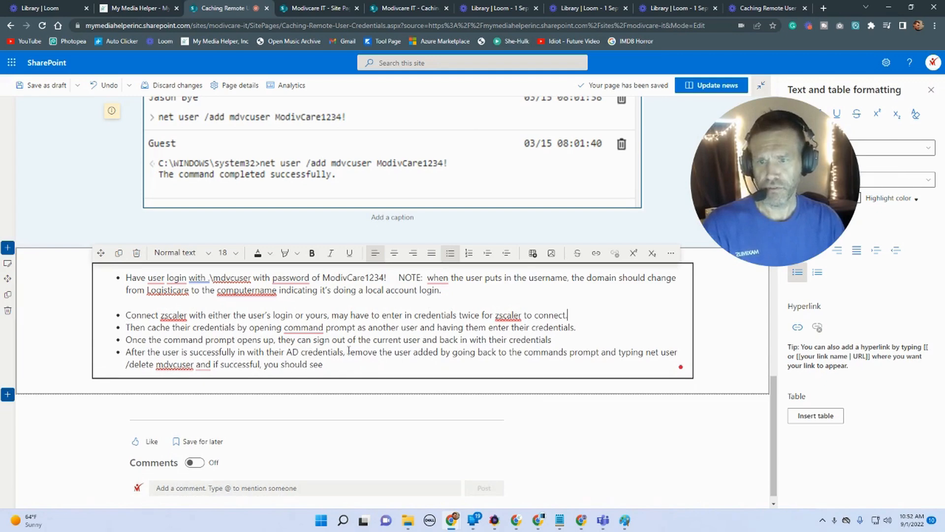
key("shift+Return")
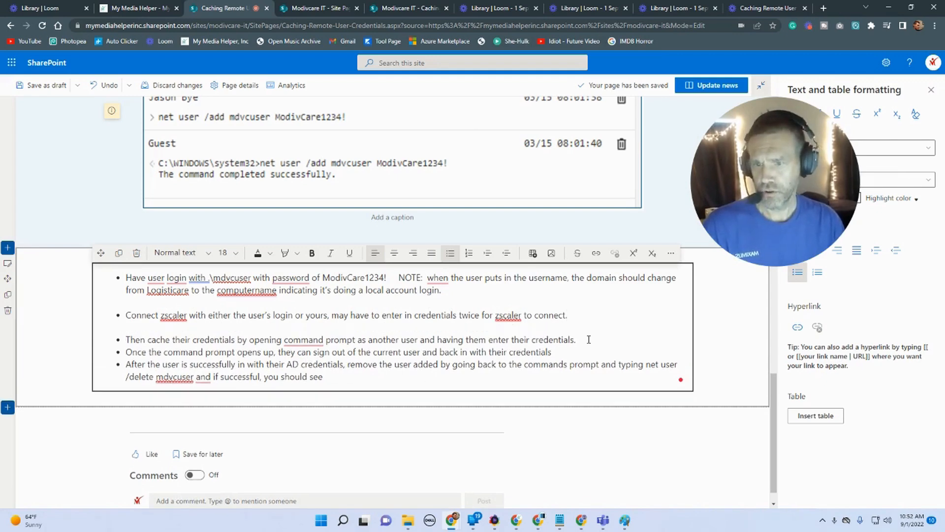
key("shift+Return")
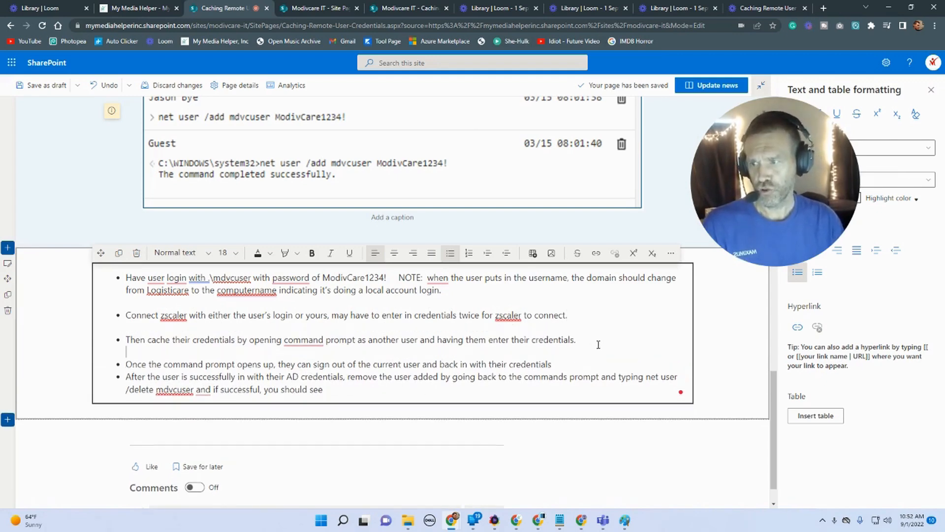
left_click(571, 365)
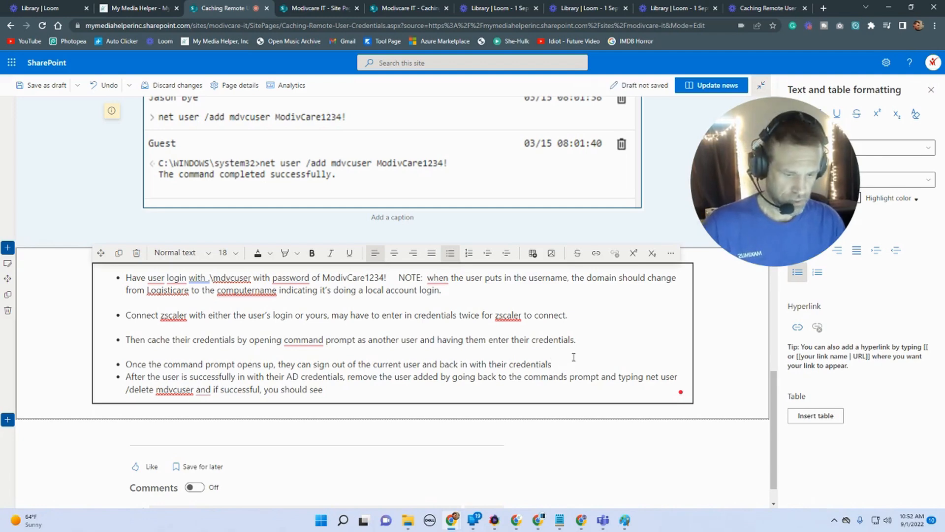
key("shift+Return")
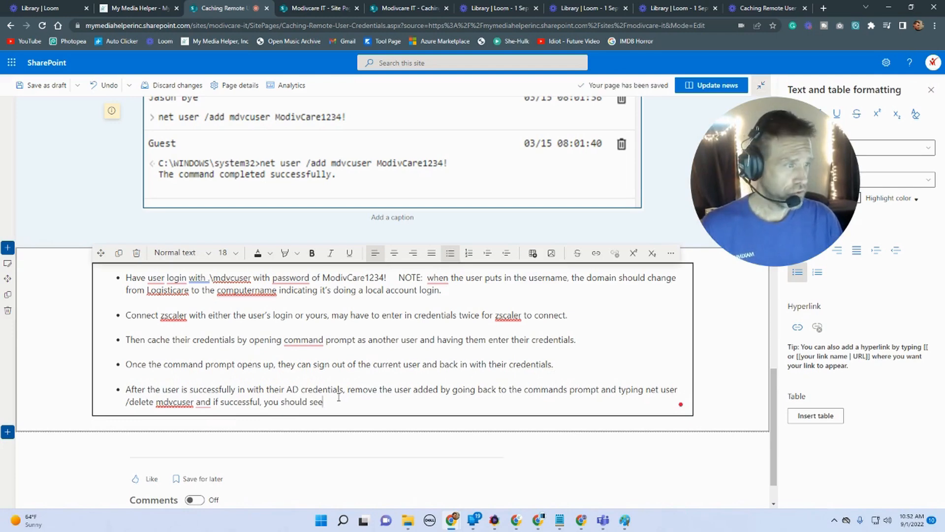
type(":")
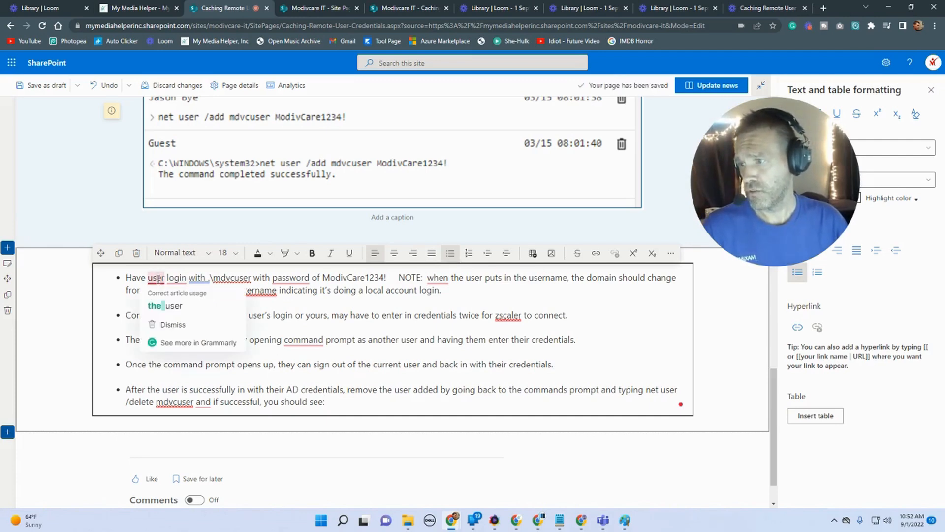
Step: Accept the grammar suggestions changing the first bullet's wording to "Have the user log in"
left_click(165, 307)
mouse_move(191, 279)
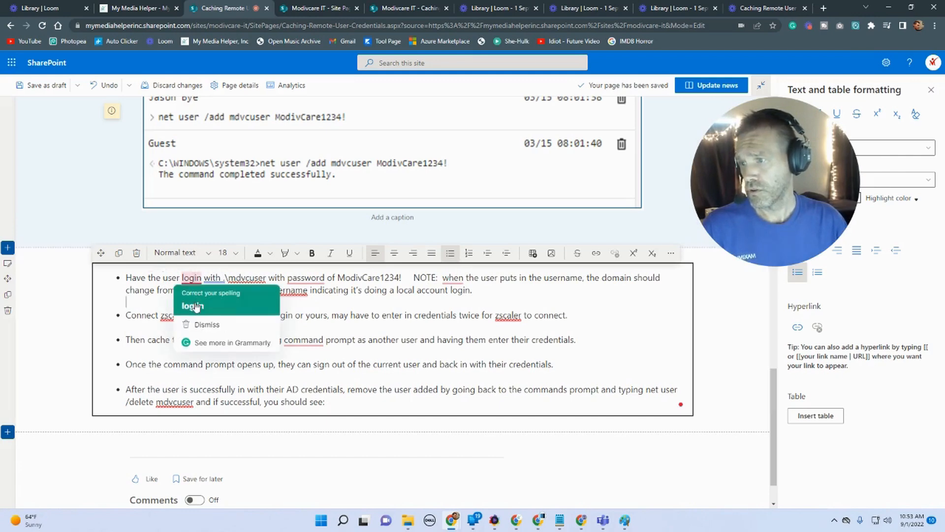
left_click(196, 304)
mouse_move(222, 279)
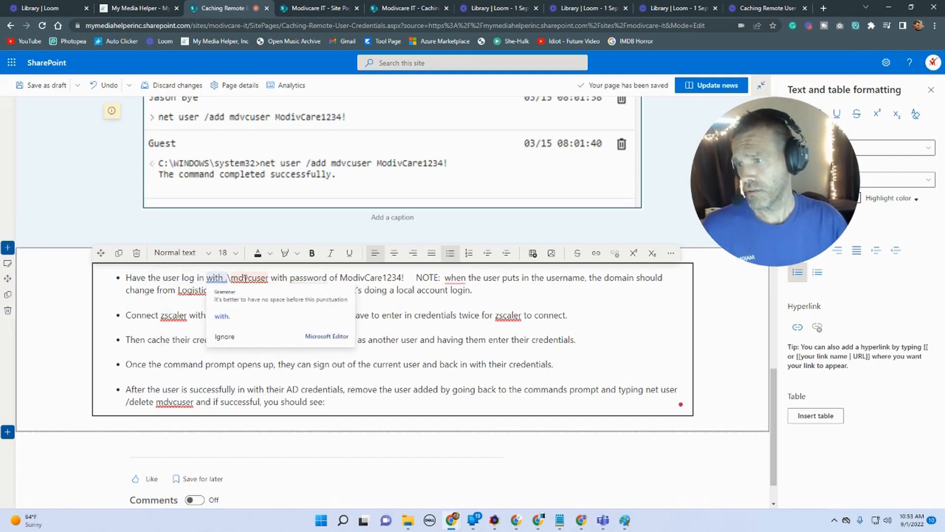
Step: Move the NOTE text onto its own paragraph below the first bullet, separated by a blank line
key("Delete")
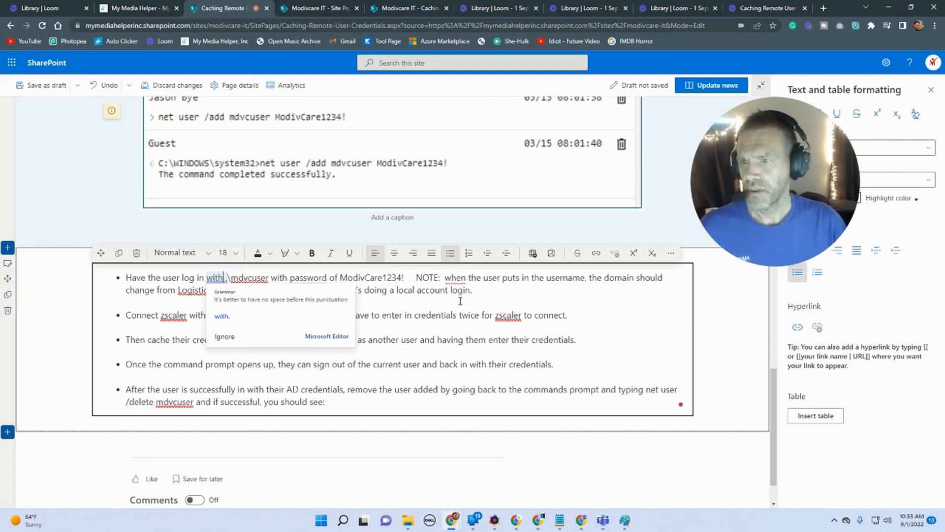
key("BackSpace")
key("BackSpace")
key("BackSpace")
key("BackSpace")
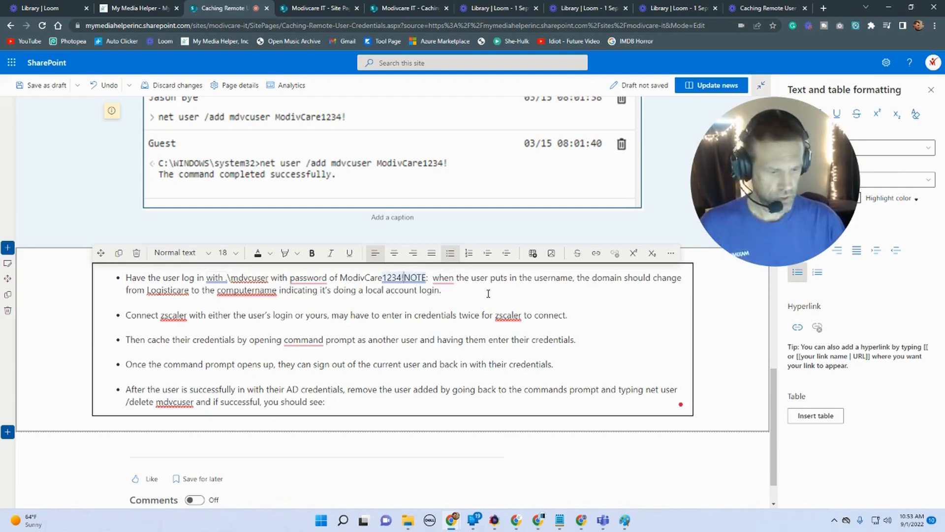
key("shift+Return")
key("shift+Return")
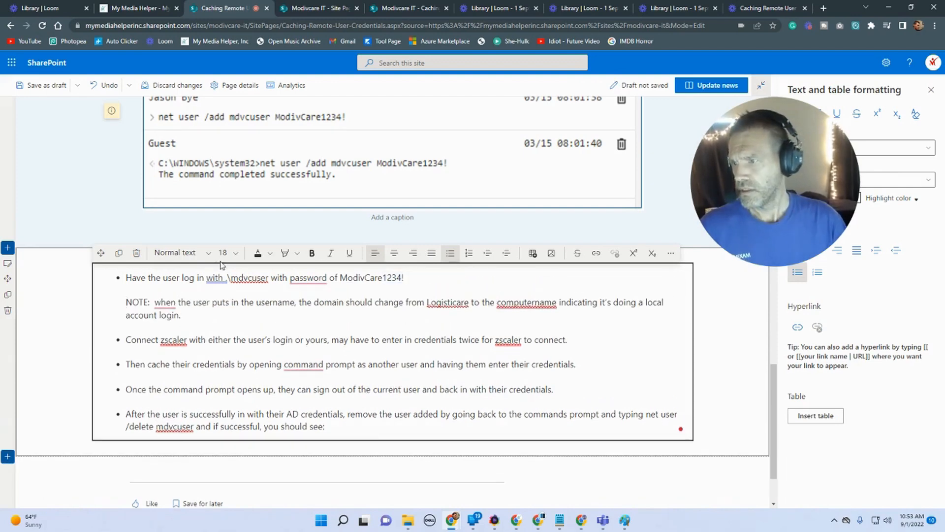
Step: Bold the "NOTE:" label and capitalize "When" at the start of the note
left_click_drag(151, 302, 128, 303)
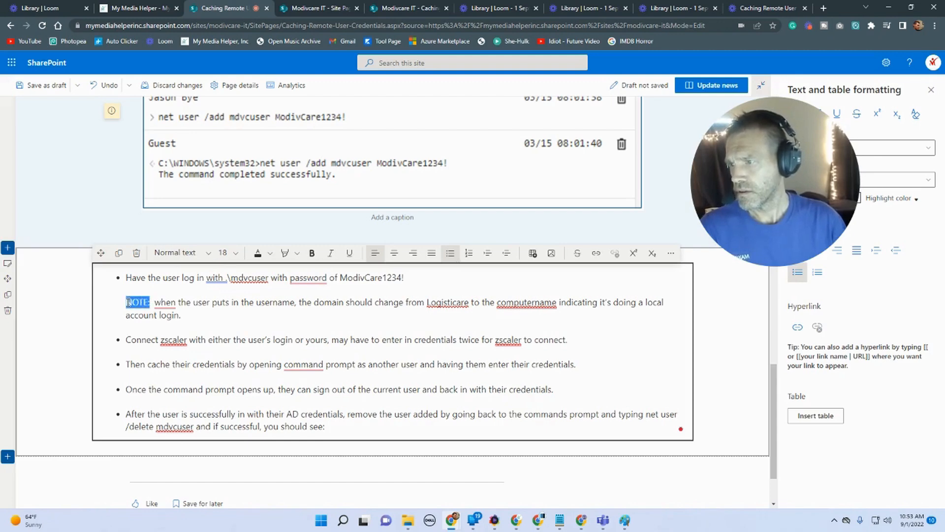
left_click(311, 252)
left_click(162, 302)
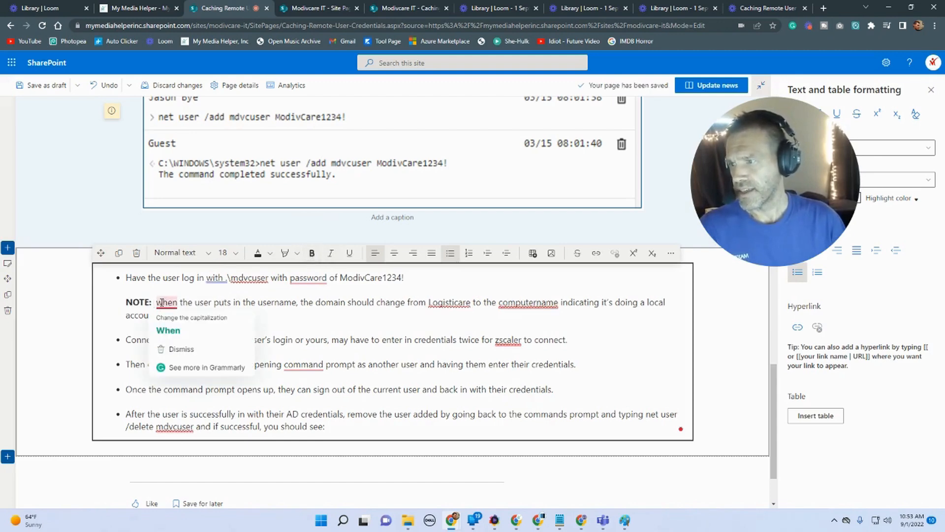
left_click(168, 330)
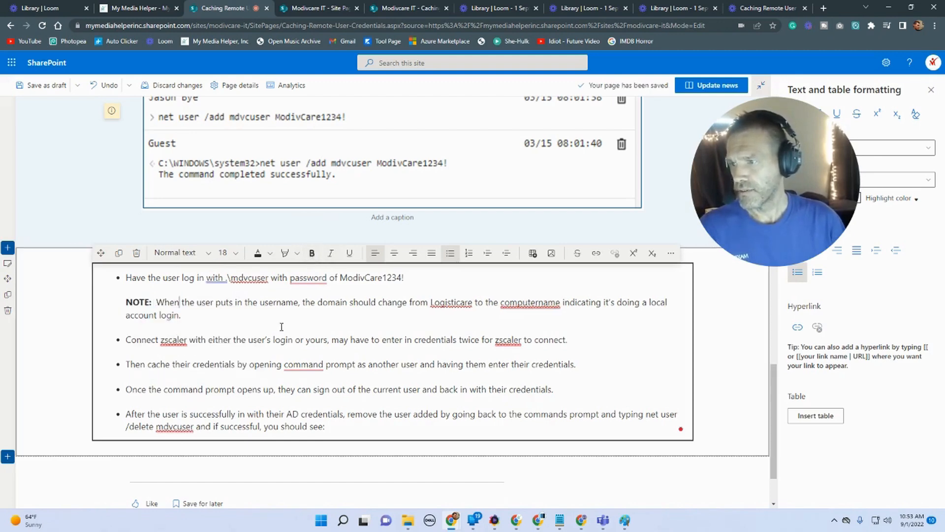
Step: Correct "computername" to "computer name" in the note using the spelling suggestion
left_click(457, 304)
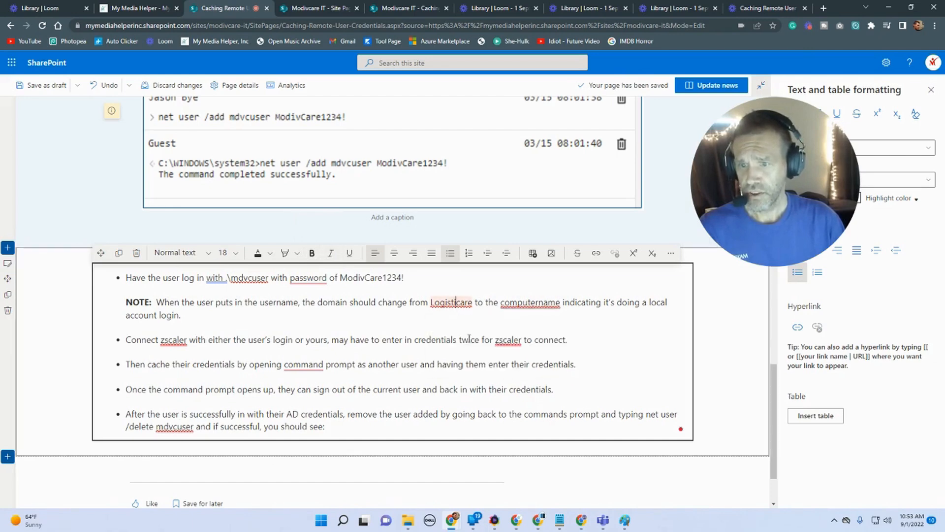
mouse_move(528, 304)
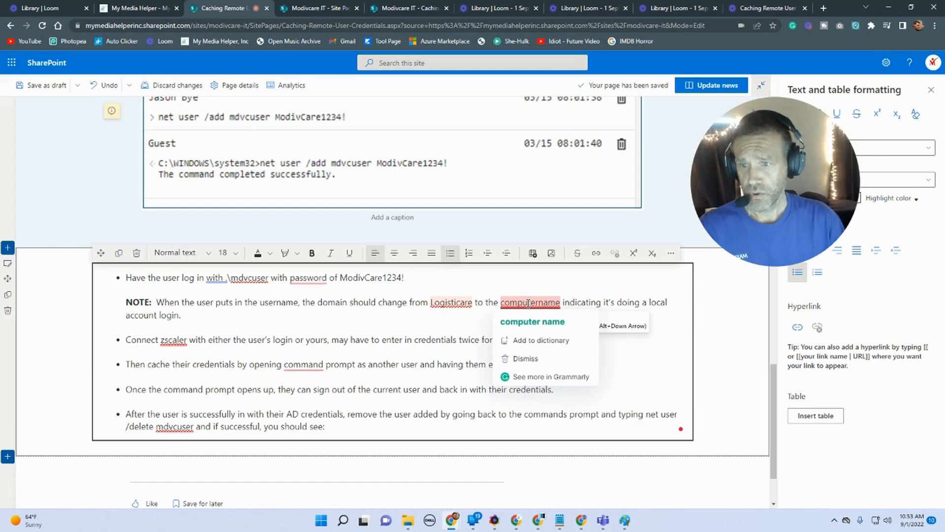
left_click(532, 321)
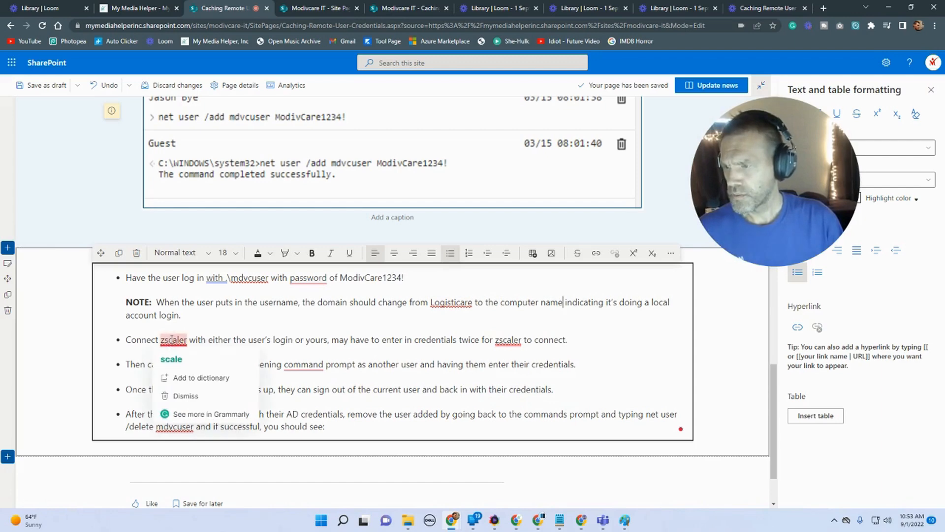
mouse_move(519, 341)
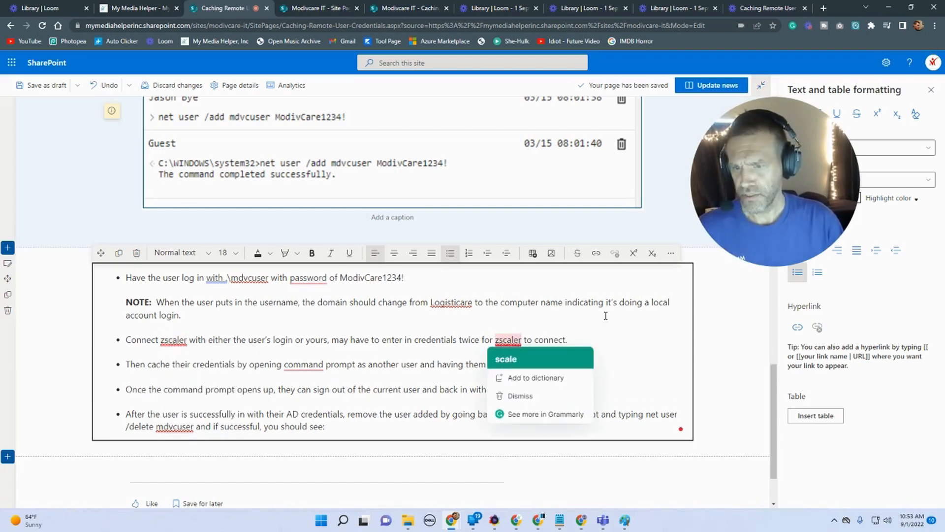
Step: Accept the grammar suggestion adding "the" before "command prompt" in the third bullet
mouse_move(298, 368)
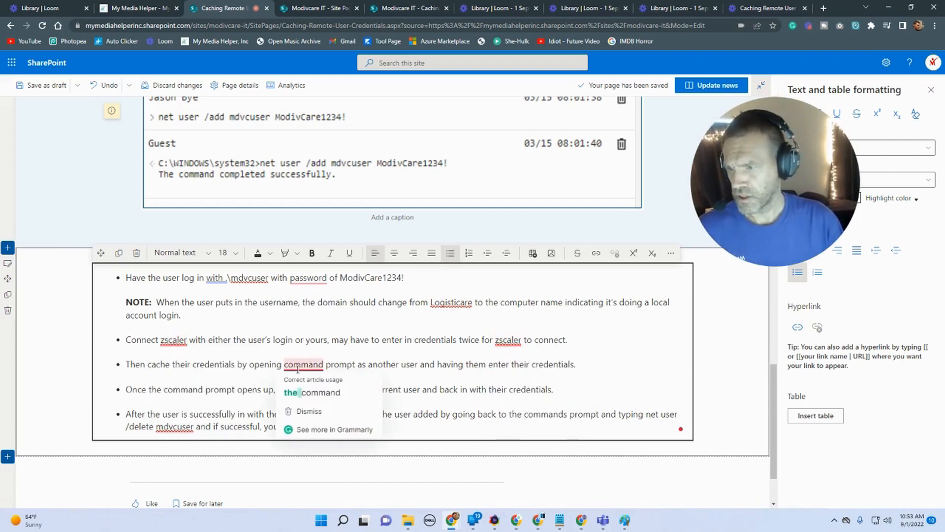
left_click(308, 393)
mouse_move(183, 431)
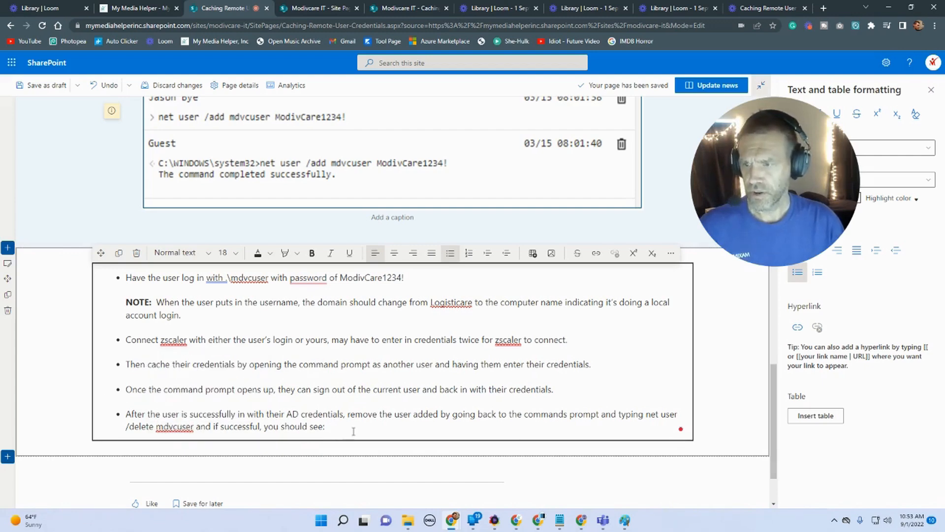
Step: Apply the light background shading to the section containing the bulleted steps
left_click(7, 263)
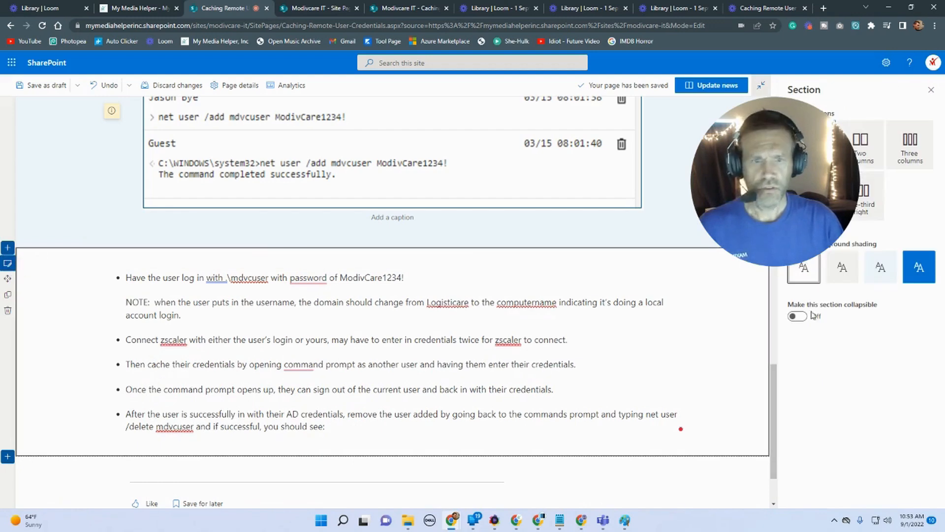
left_click(833, 278)
scroll(331, 370, "down", 2)
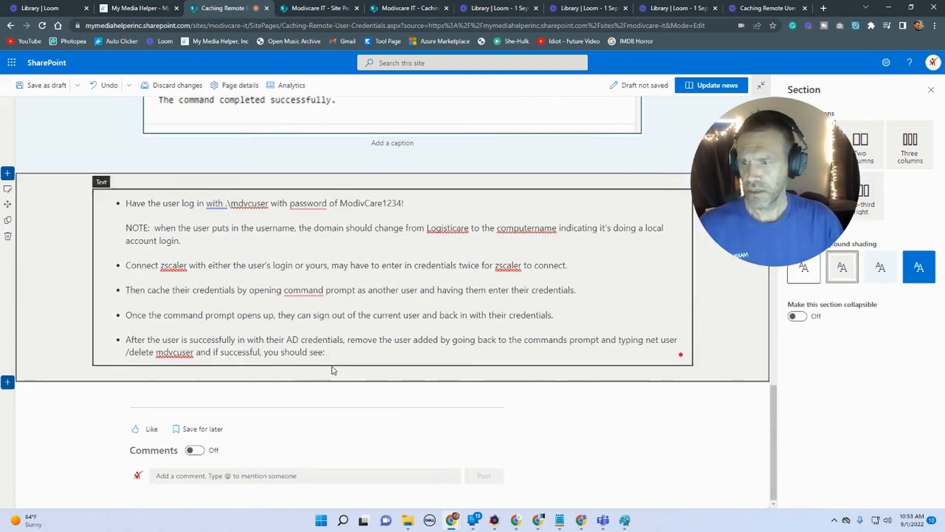
Step: Insert an image below the last bullet using caching-remote-user-credentials-005.png from the page's Site Assets folder
left_click(393, 375)
left_click(304, 268)
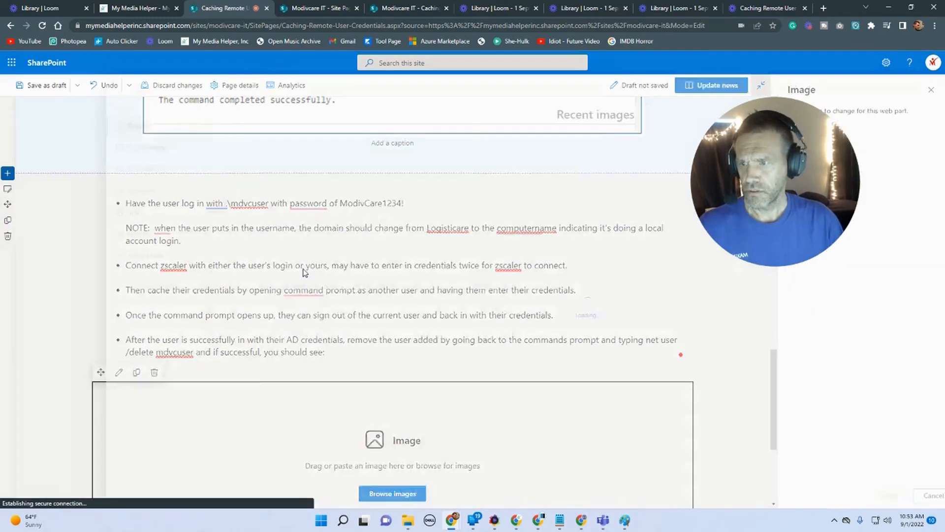
left_click(150, 224)
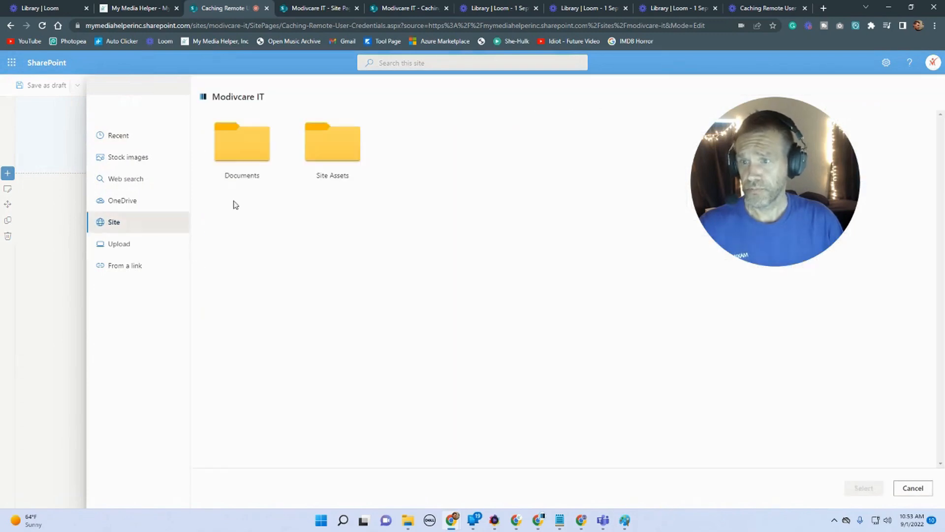
left_click(347, 153)
left_click(354, 143)
left_click(252, 148)
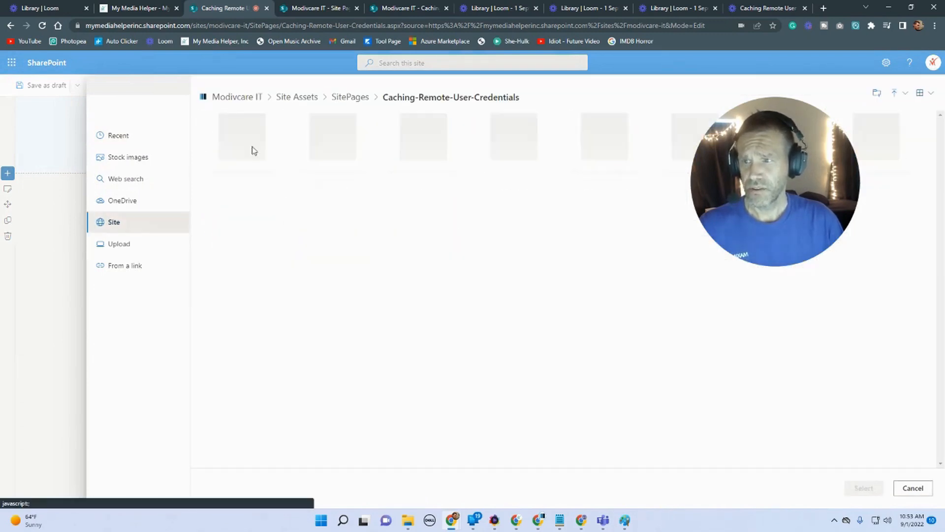
left_click(601, 159)
left_click(855, 488)
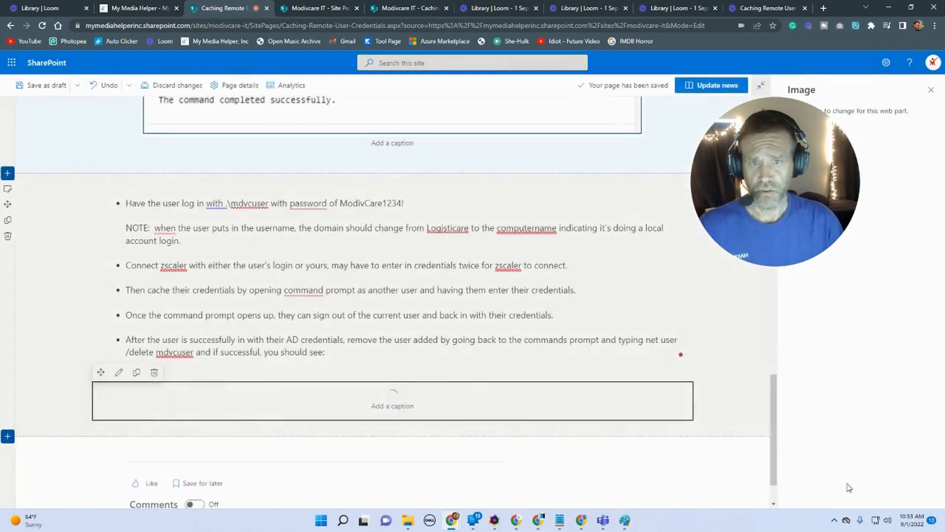
Step: Republish the news post with the updated content
scroll(762, 448, "down", 4)
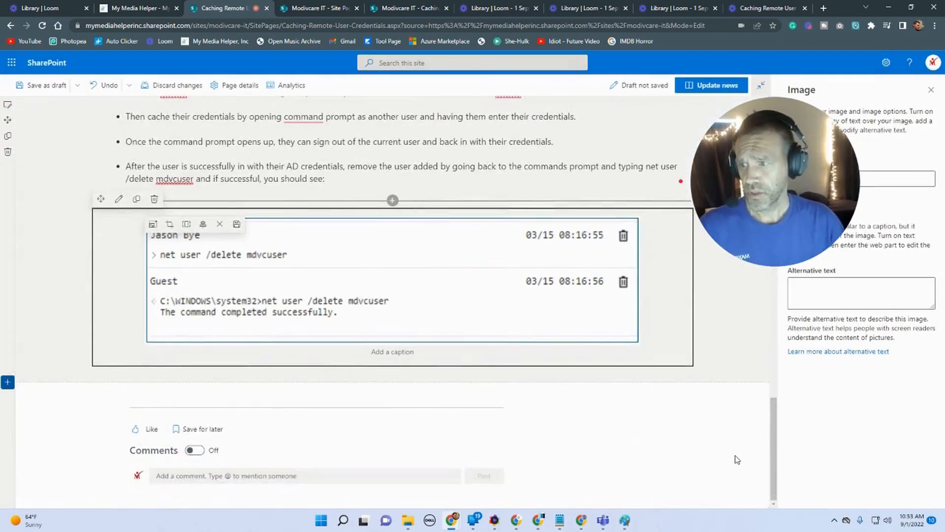
scroll(772, 143, "up", 5)
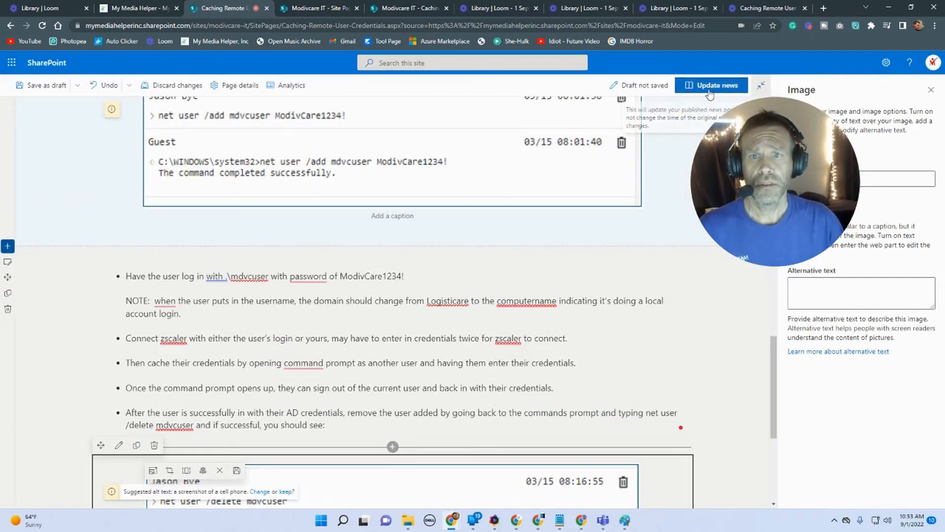
left_click(712, 89)
left_click_drag(777, 186, 858, 301)
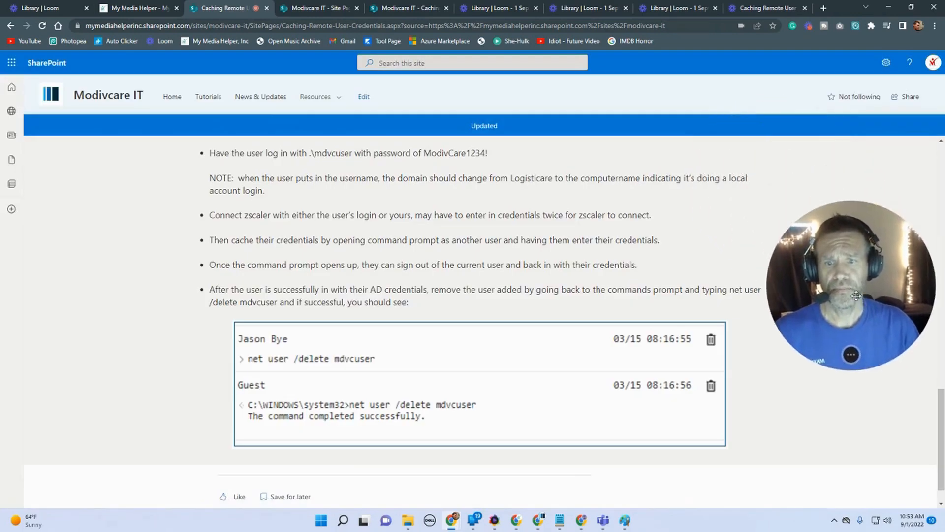
Step: Shrink the browser window to preview the post's narrow mobile layout, then maximize it again
scroll(473, 365, "up", 10)
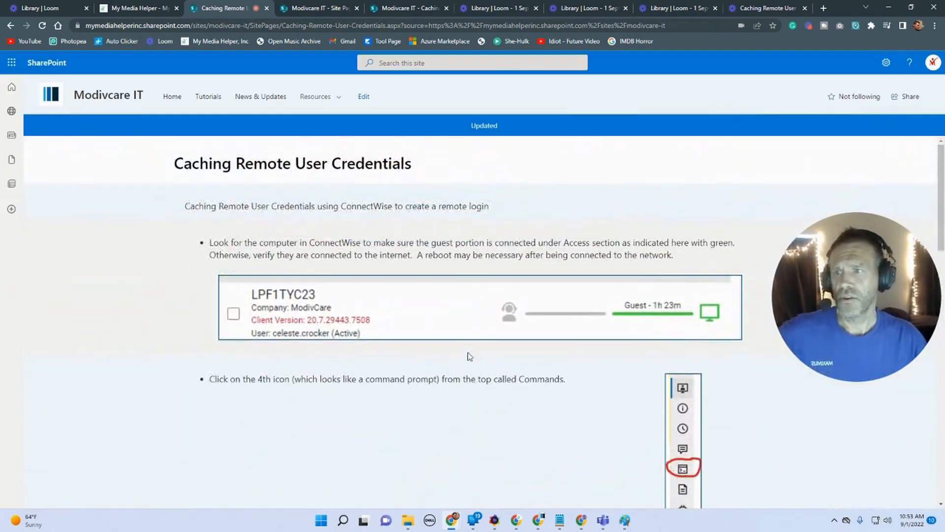
left_click(911, 8)
left_click_drag(730, 182, 604, 177)
left_click_drag(501, 182, 507, 217)
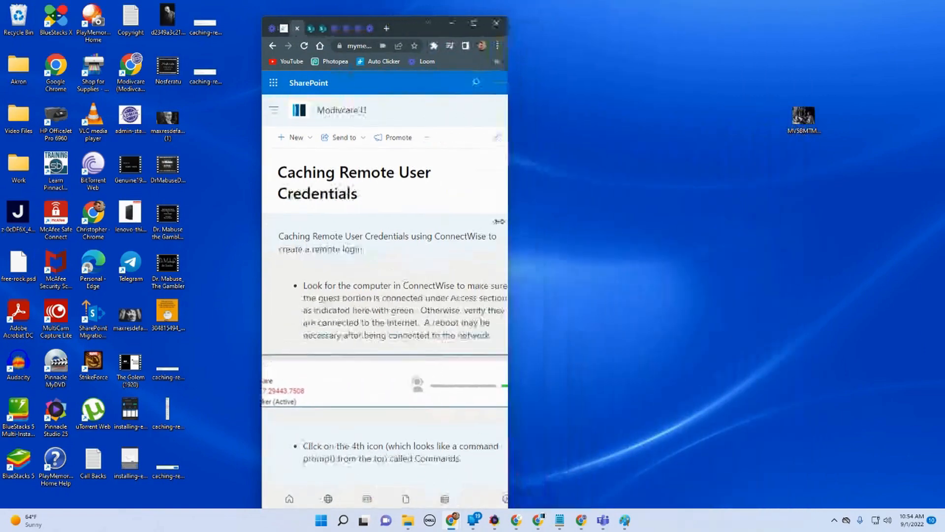
scroll(466, 282, "down", 10)
scroll(468, 283, "down", 3)
scroll(467, 281, "up", 15)
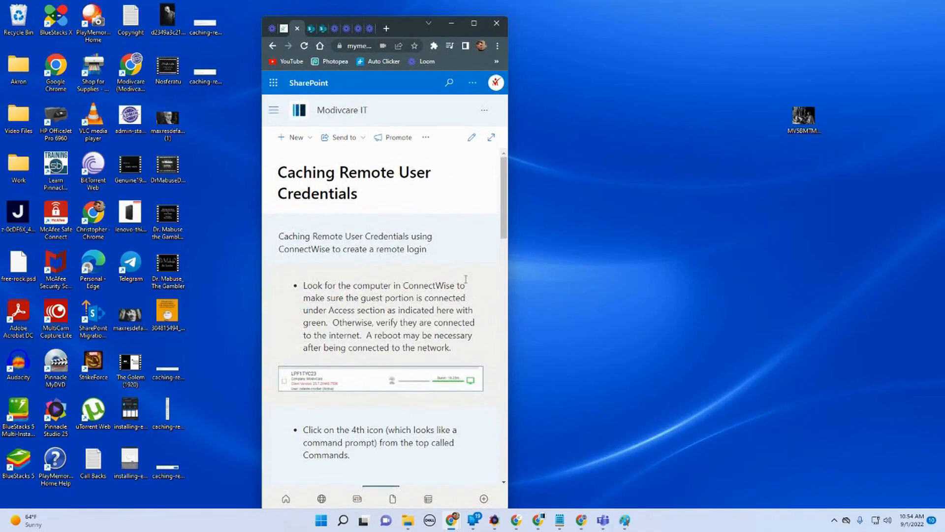
scroll(466, 281, "down", 15)
scroll(467, 284, "up", 15)
left_click(473, 23)
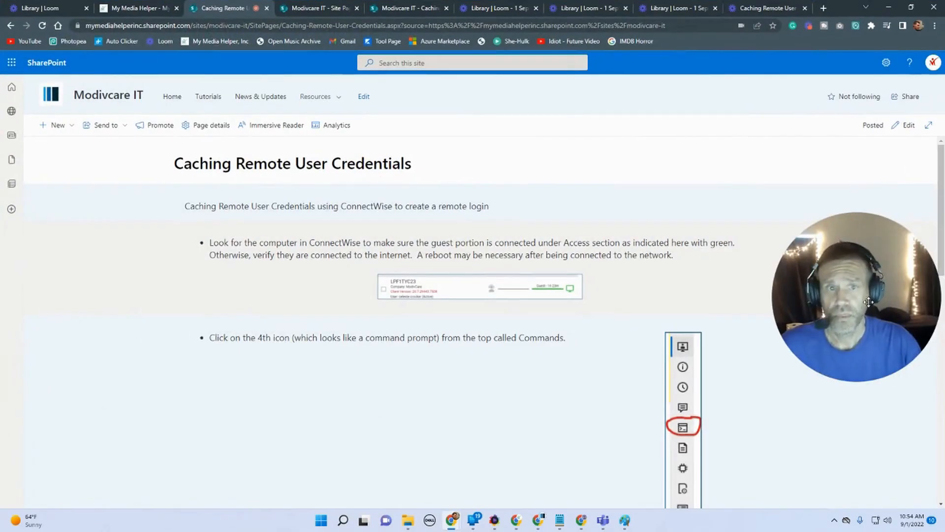
Step: Change the section holding the Commands icon image to a one-column layout and republish the post
scroll(618, 336, "down", 4)
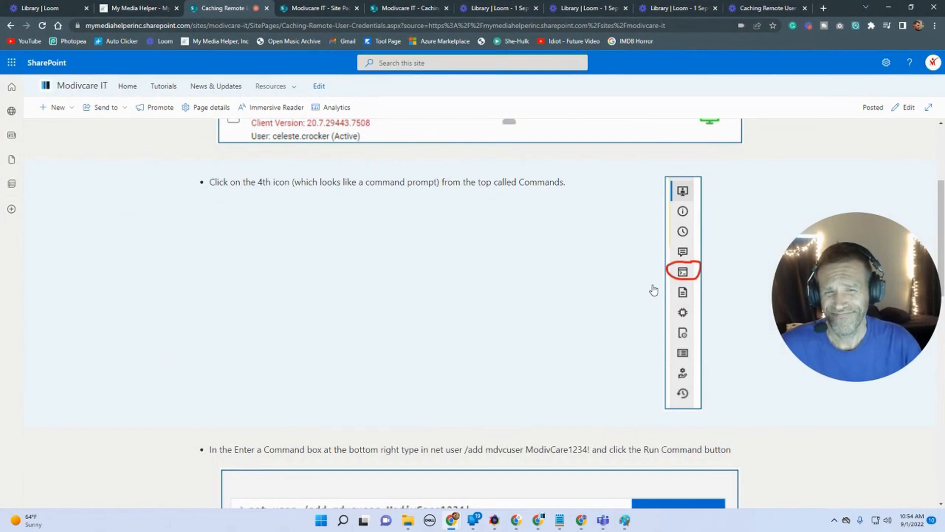
left_click(905, 106)
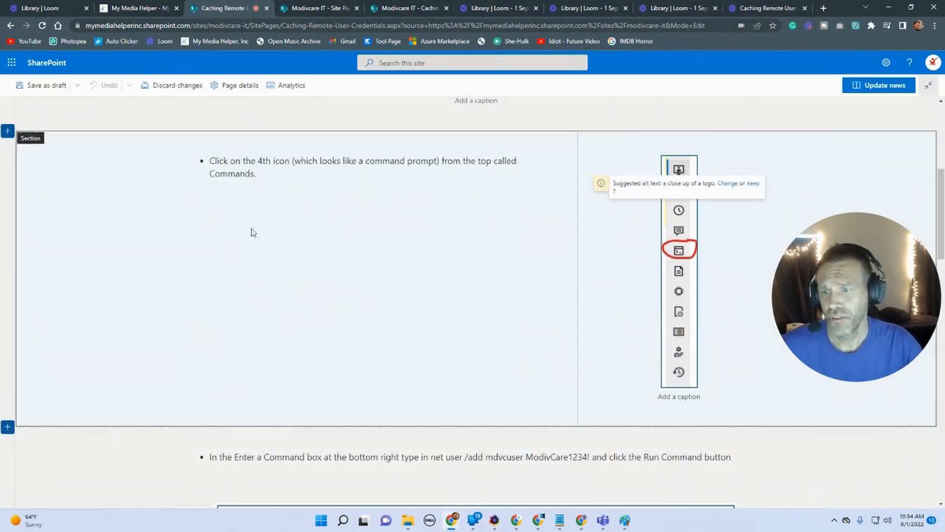
left_click(180, 229)
left_click(8, 147)
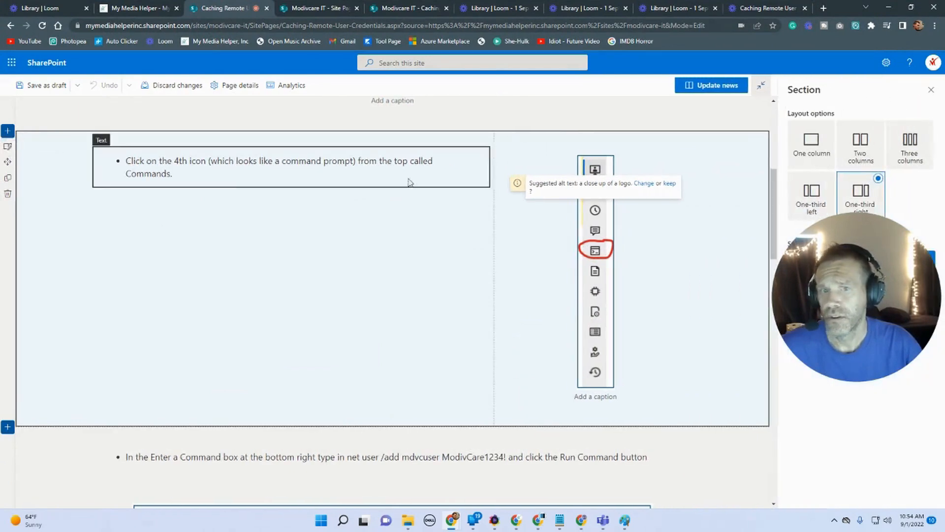
left_click(812, 144)
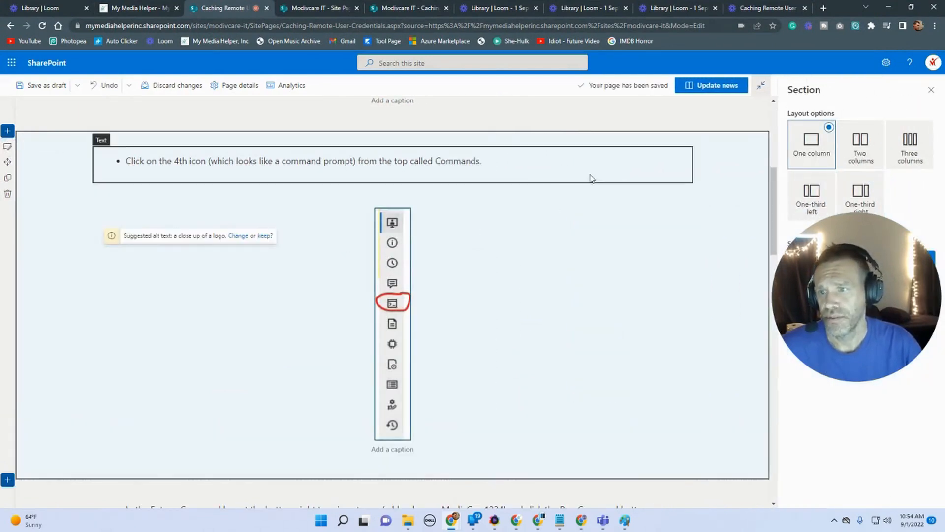
left_click(723, 85)
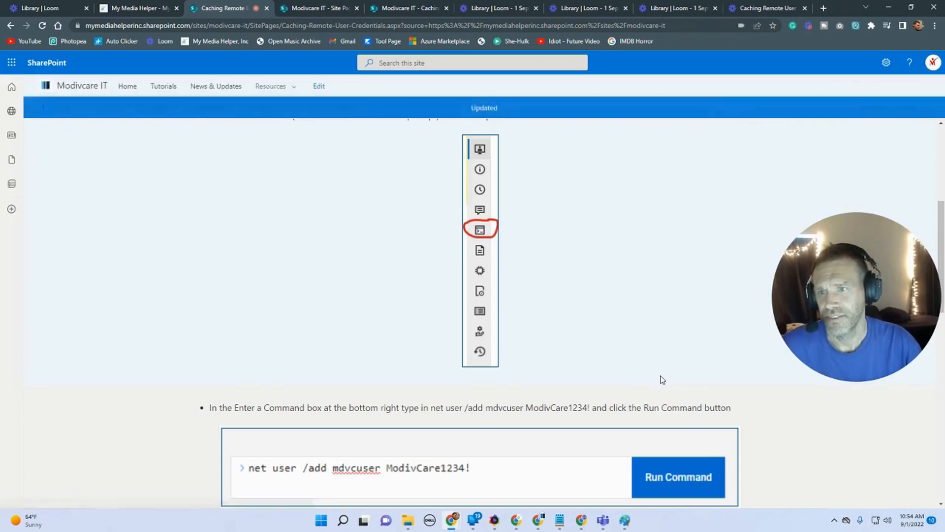
Step: Scroll through the published post to review its layout
scroll(663, 381, "down", 4)
scroll(662, 381, "up", 4)
scroll(560, 464, "down", 6)
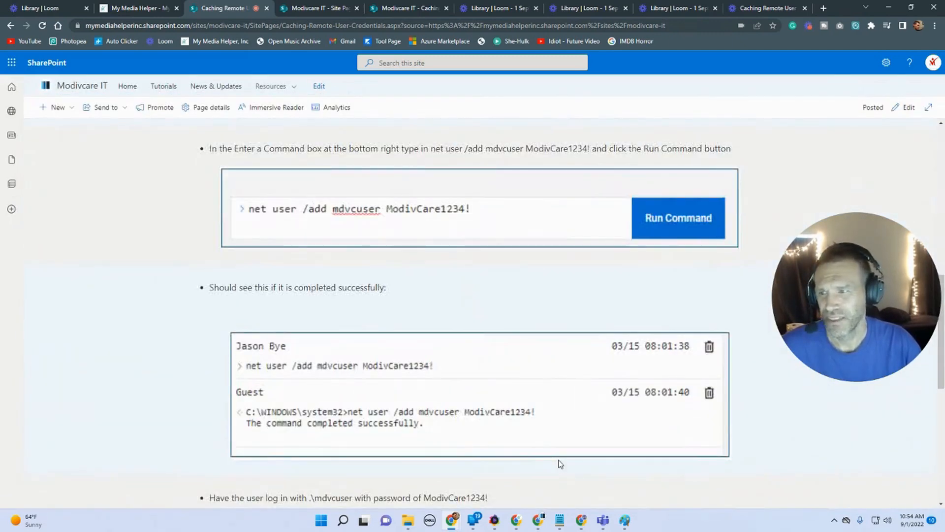
scroll(560, 464, "down", 8)
scroll(562, 464, "up", 14)
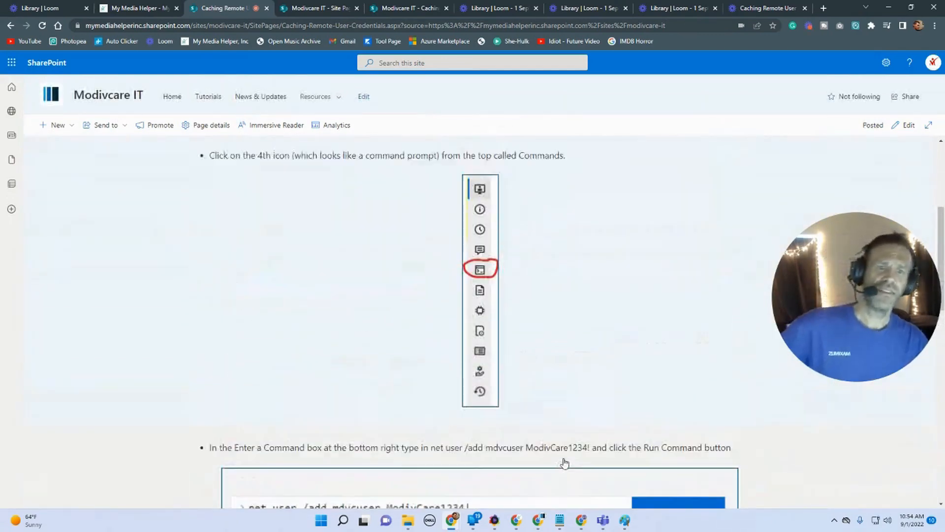
scroll(564, 463, "up", 5)
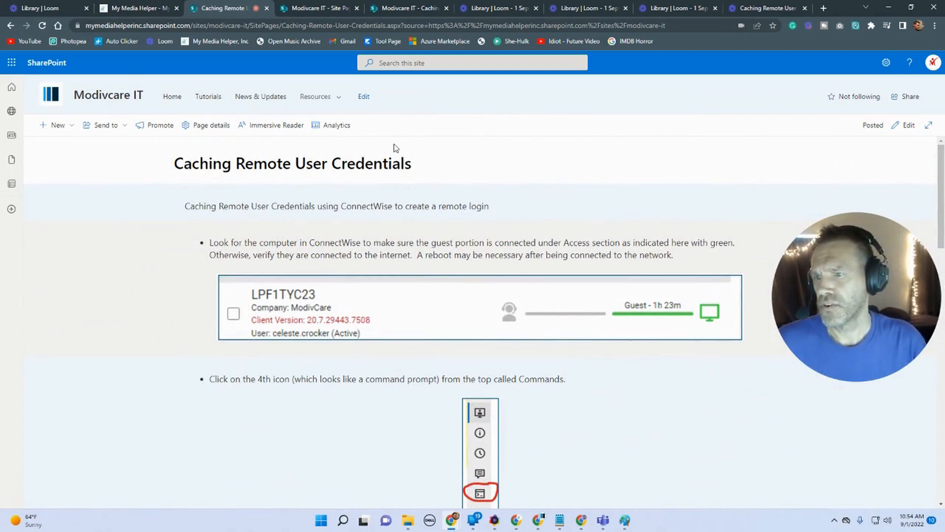
Step: Open the Site Pages library and select the Caching-Remote-User-Credentials page
left_click(387, 9)
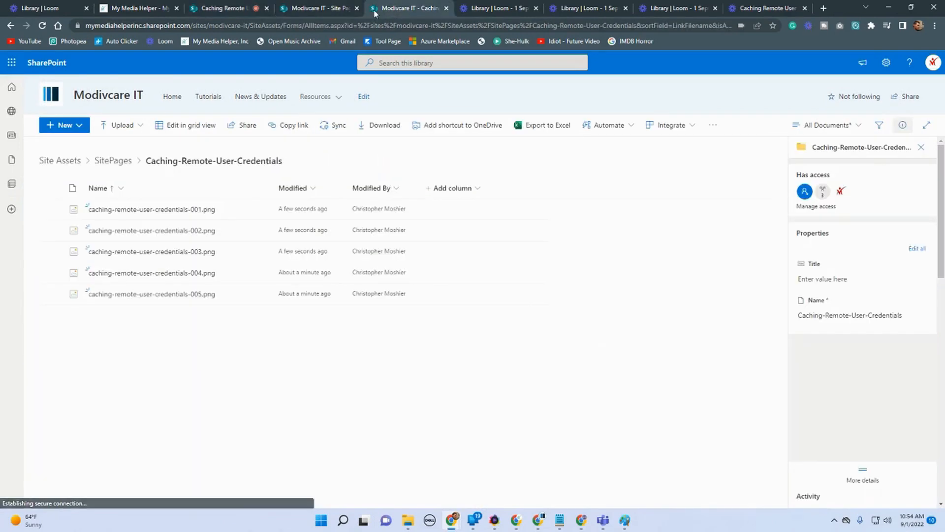
left_click(304, 12)
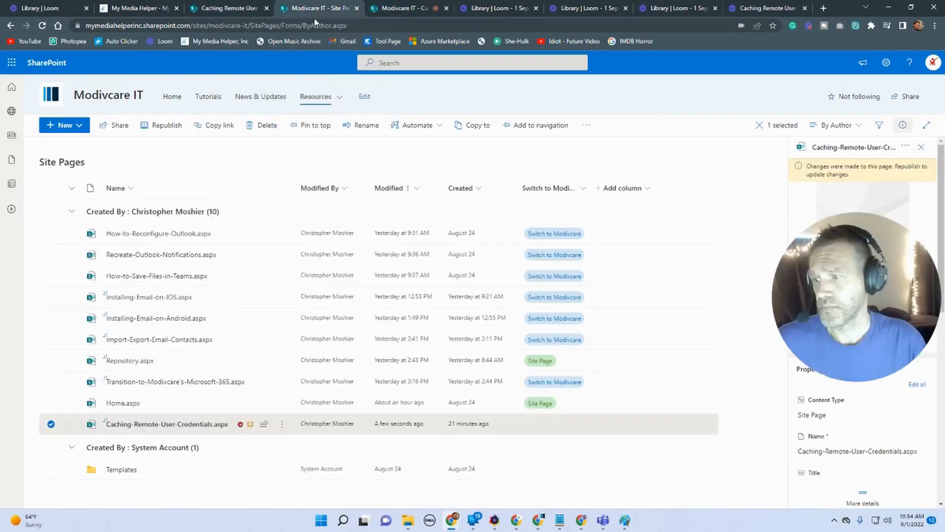
left_click_drag(889, 268, 772, 163)
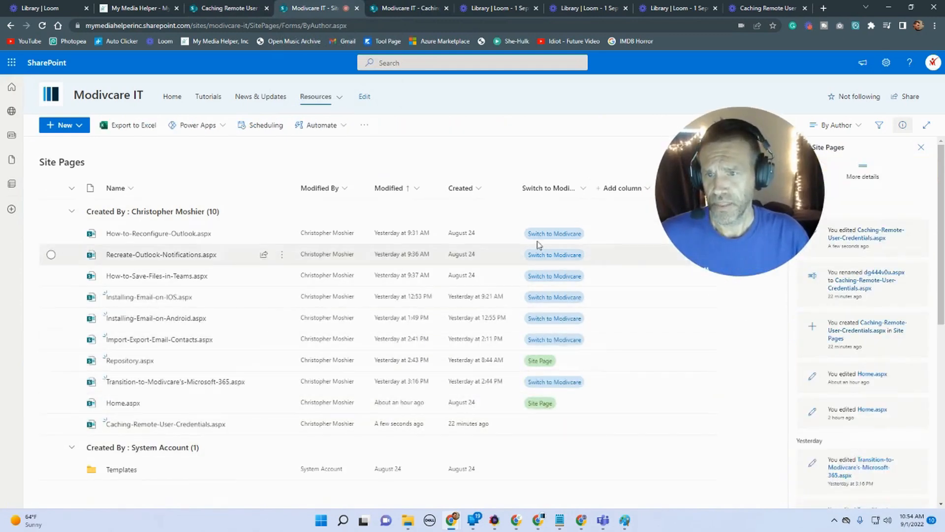
left_click_drag(592, 183, 631, 180)
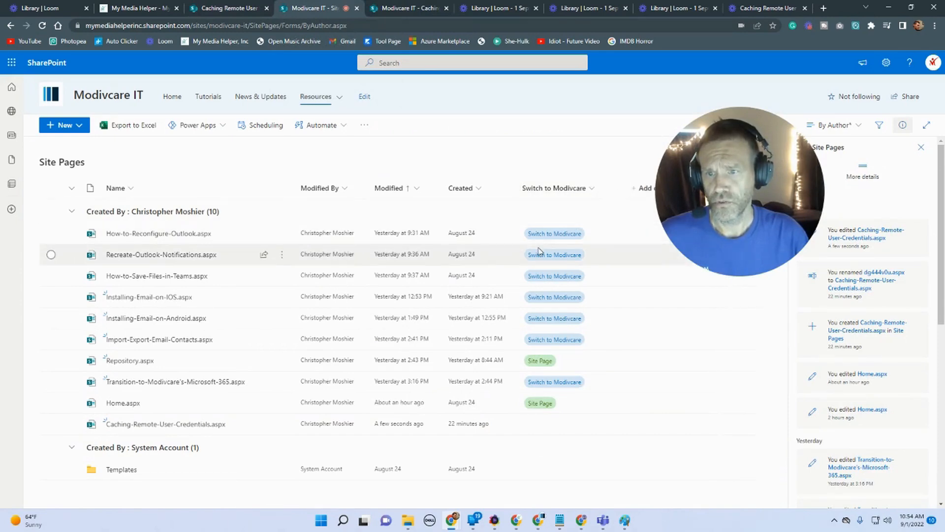
left_click(528, 432)
left_click_drag(745, 164, 319, 111)
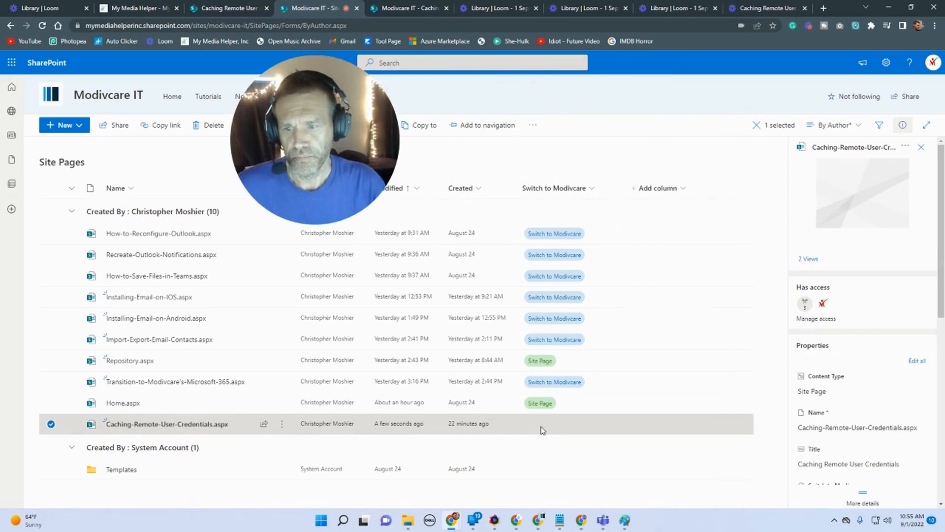
Step: Rename the "Testing" choice of the Switch to Modivcare column to "Remote Users" and save the column
left_click(592, 189)
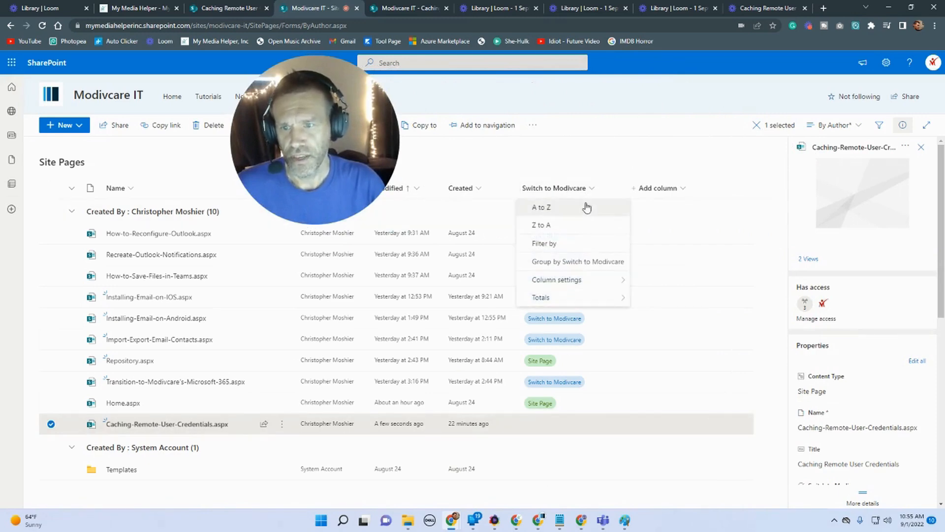
mouse_move(596, 285)
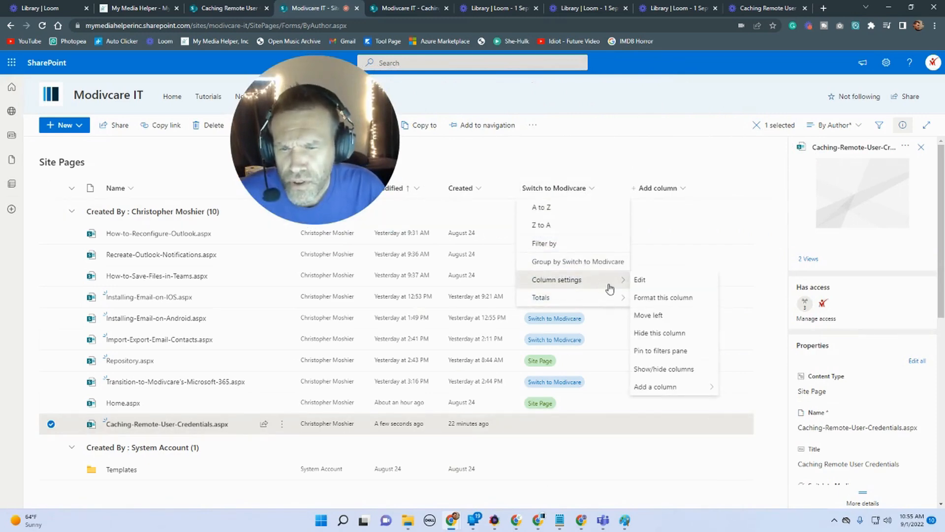
left_click(656, 286)
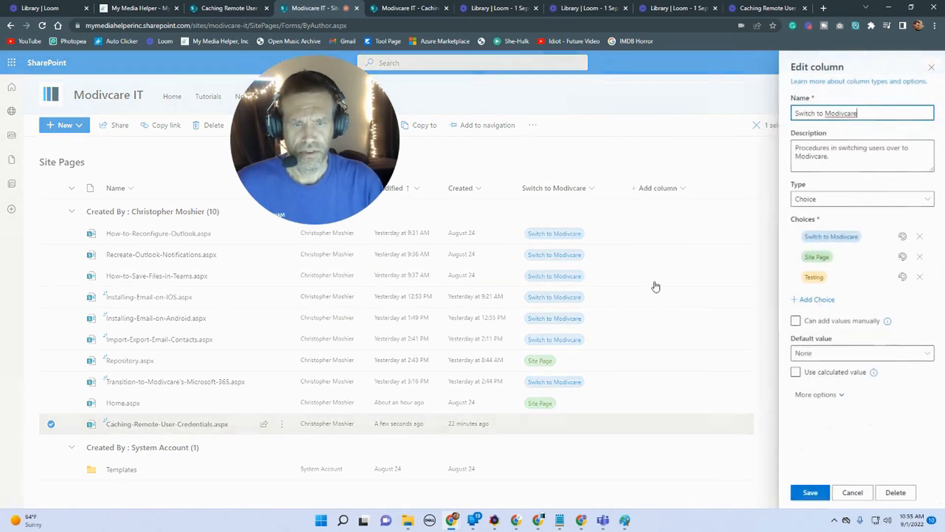
left_click(825, 278)
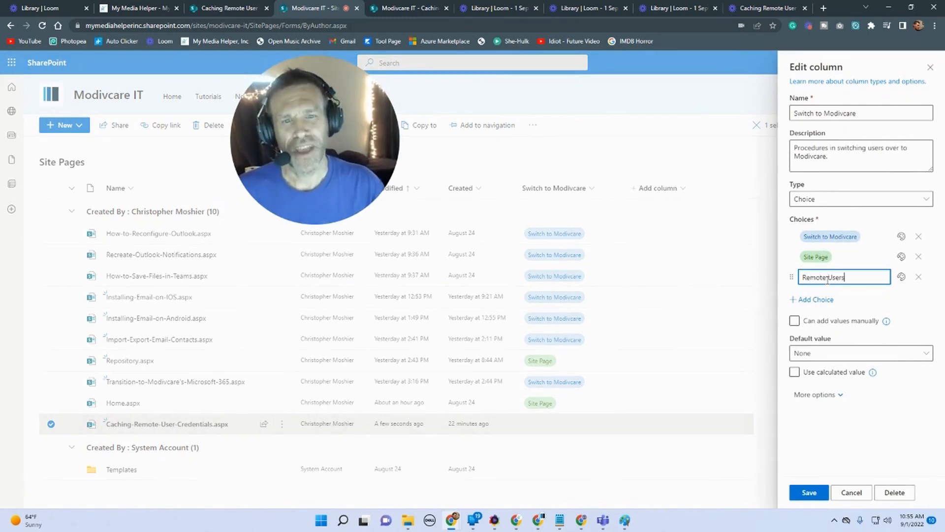
left_click(880, 406)
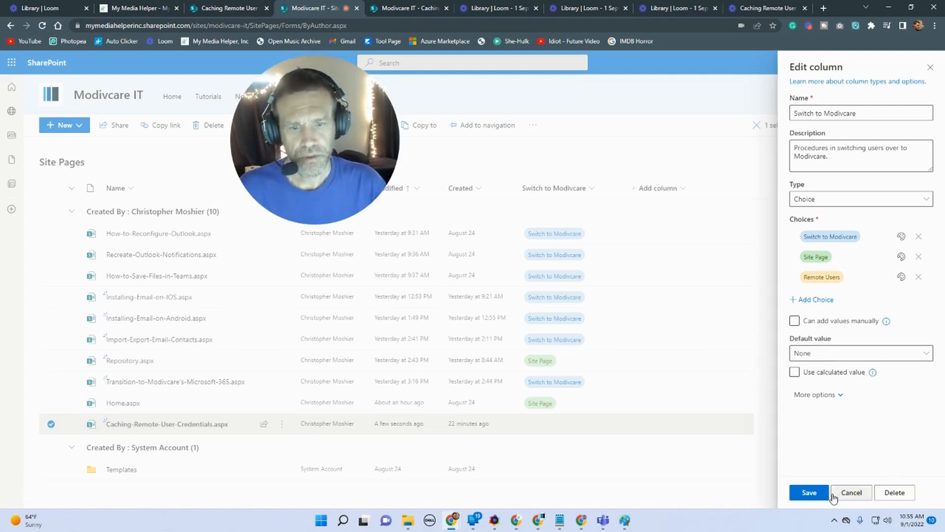
left_click(815, 493)
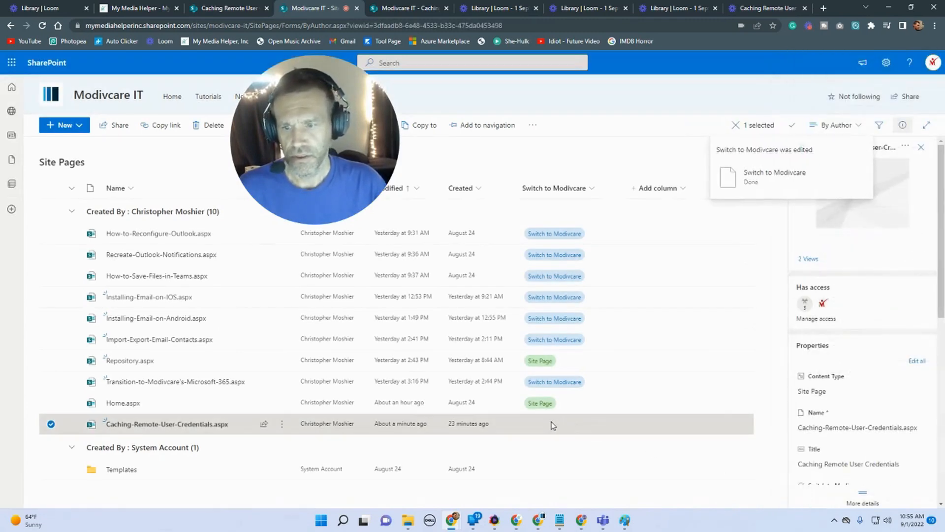
scroll(796, 420, "down", 2)
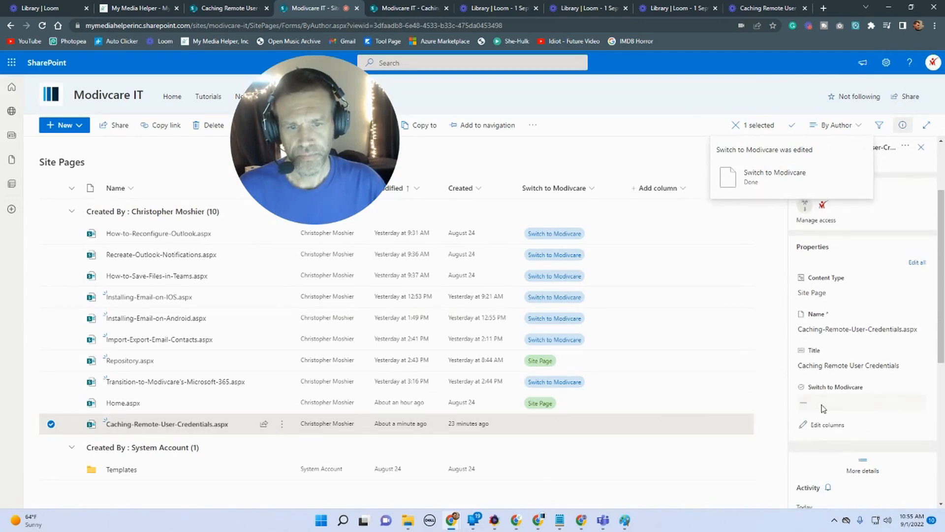
Step: Set the Caching-Remote-User-Credentials page's Switch to Modivcare value to Remote Users
left_click(837, 409)
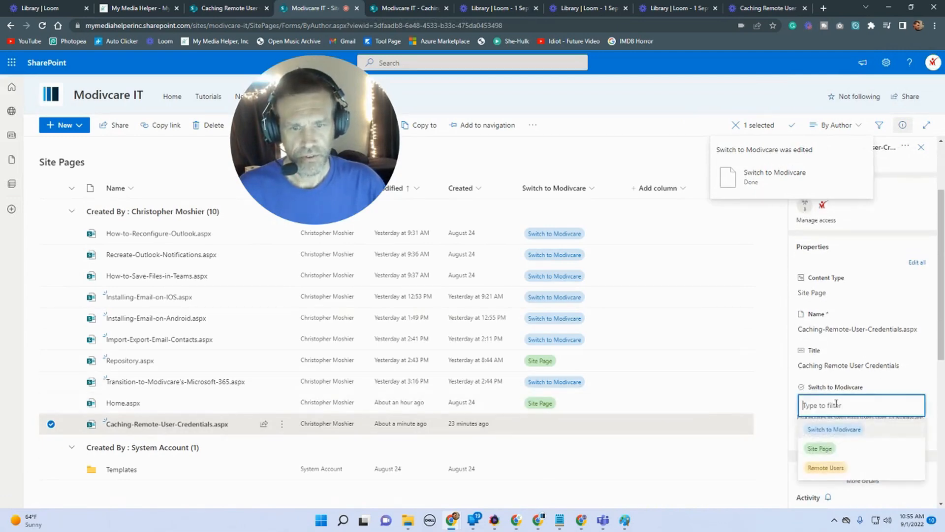
left_click(832, 468)
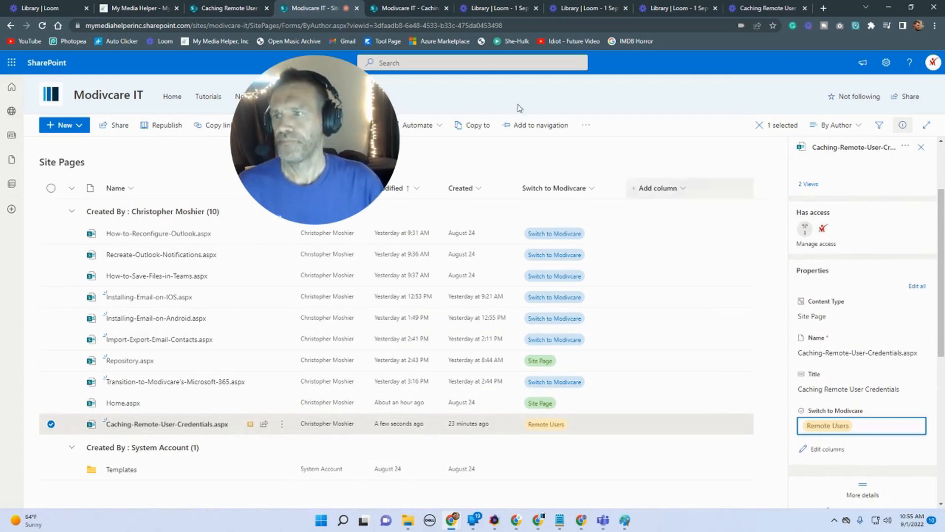
Step: Navigate from the news post to the site's Tutorials page
left_click(229, 8)
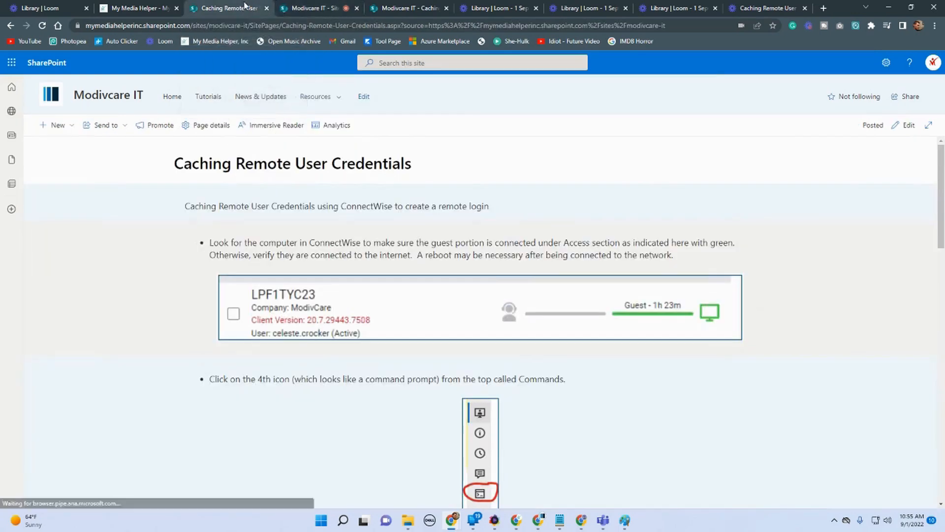
left_click_drag(276, 150, 587, 227)
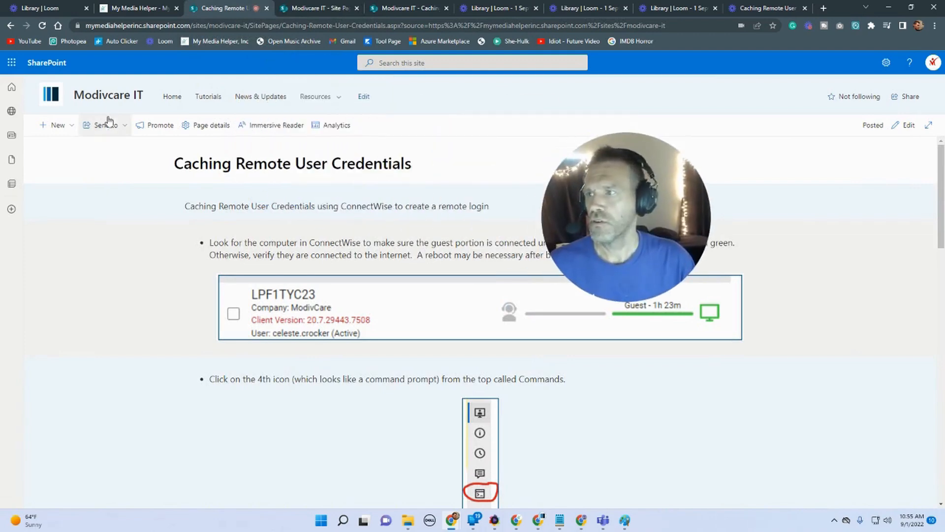
left_click(108, 95)
left_click_drag(667, 235, 811, 231)
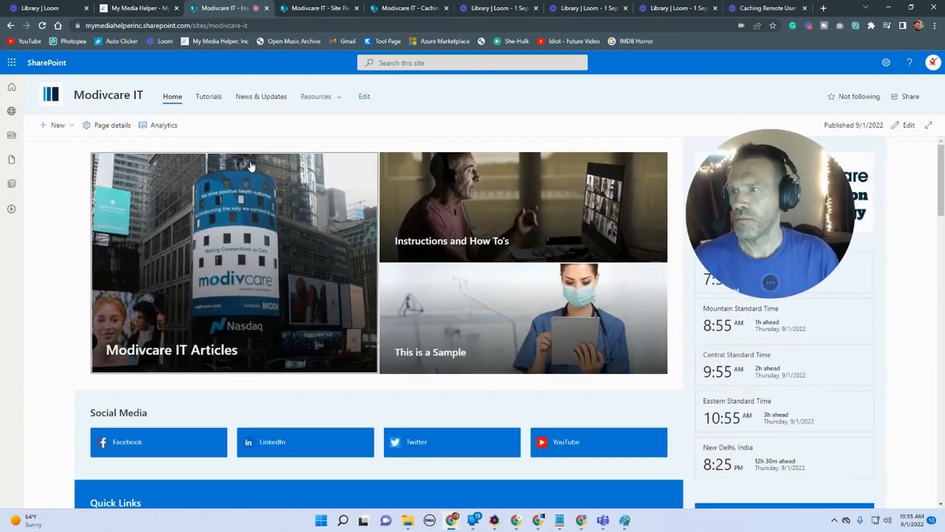
left_click(207, 97)
scroll(347, 318, "down", 3)
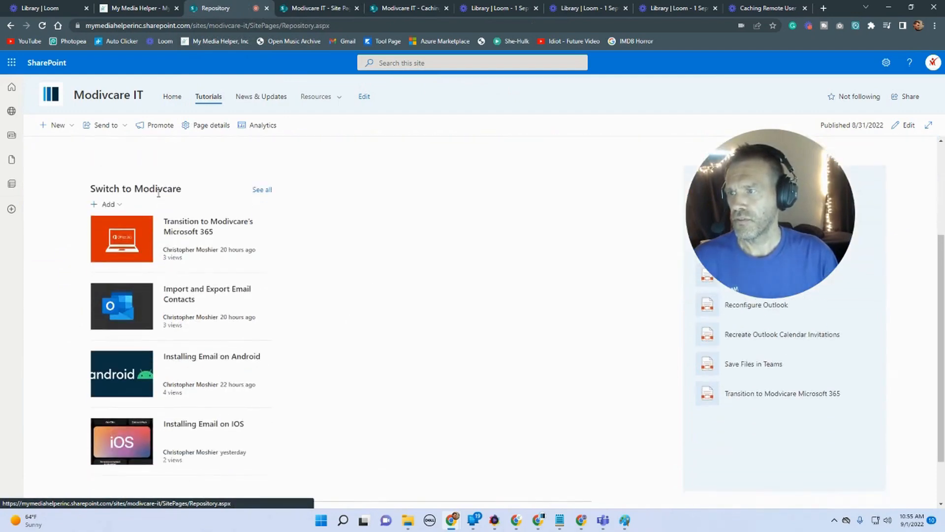
Step: Edit the Tutorials page, add a News web part to the empty middle column and title it Remote User
left_click(908, 126)
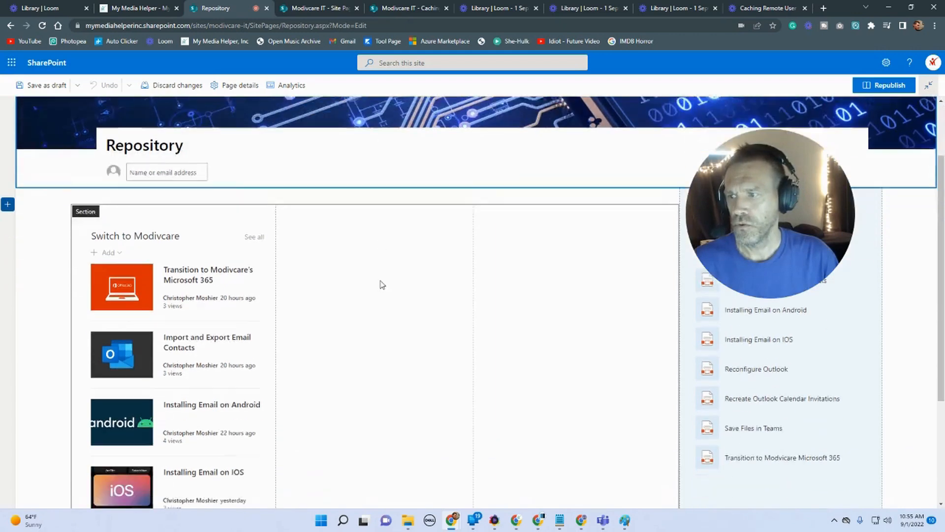
scroll(382, 284, "down", 1)
left_click(370, 248)
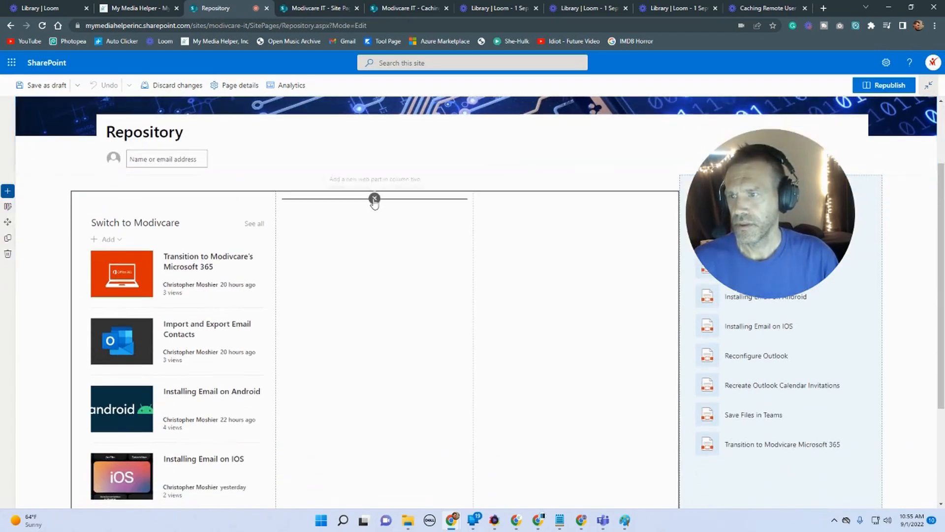
left_click(375, 199)
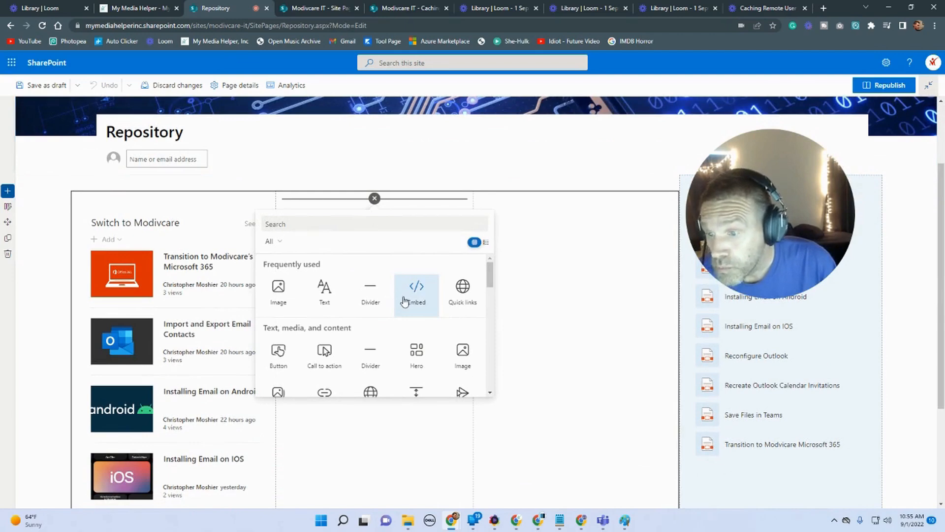
scroll(404, 301, "down", 3)
scroll(404, 301, "down", 1)
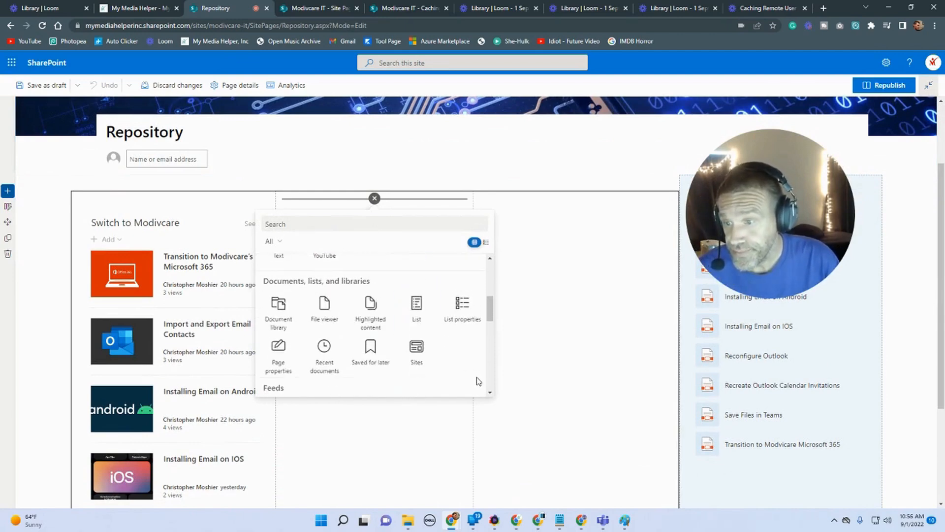
scroll(459, 358, "down", 3)
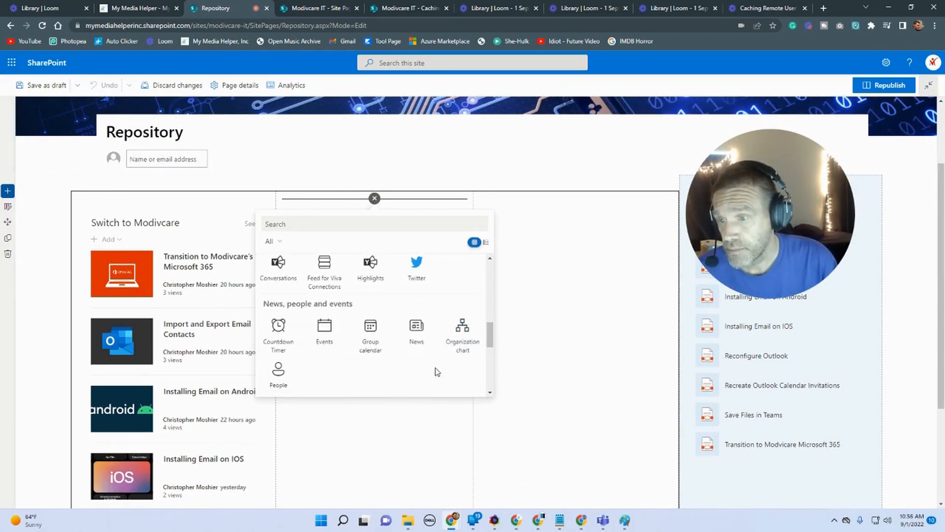
left_click(413, 323)
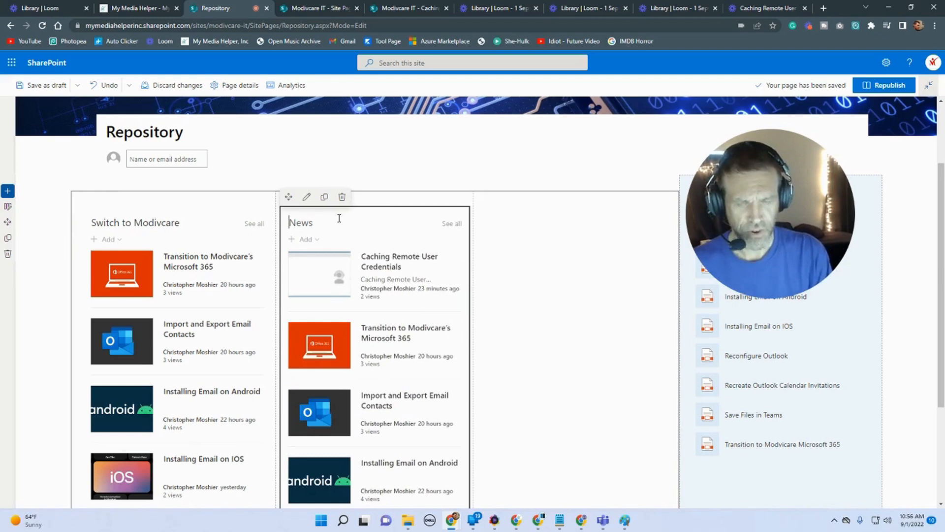
type("te User")
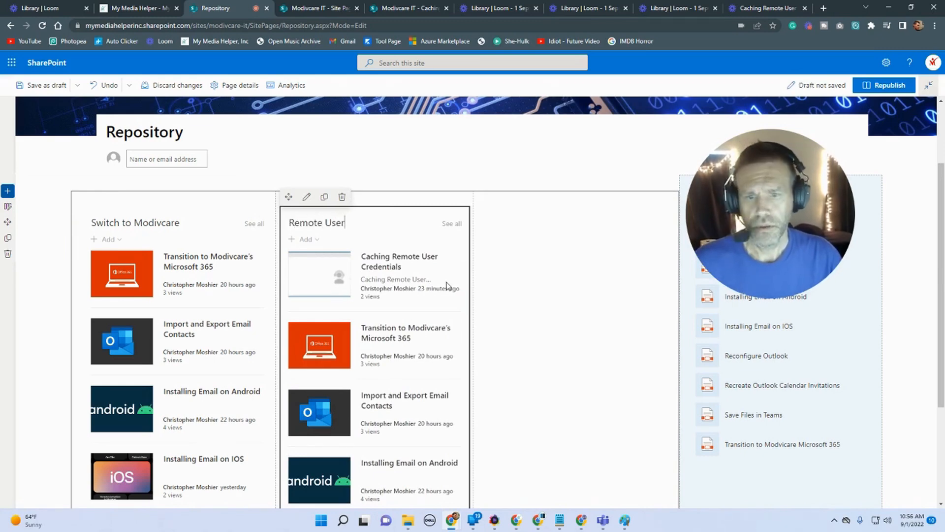
Step: Open the News web part's settings and review its layout, display and filter options
left_click(307, 196)
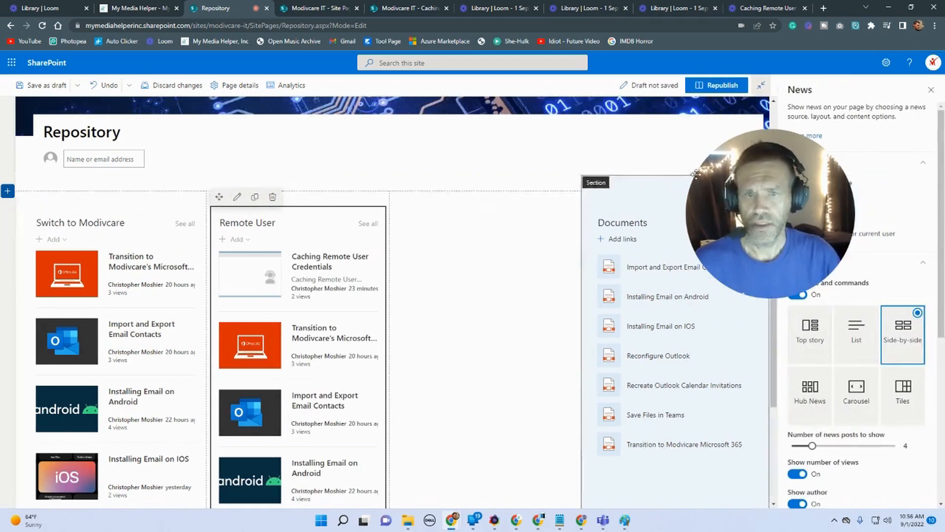
left_click_drag(696, 174, 418, 165)
scroll(871, 294, "down", 1)
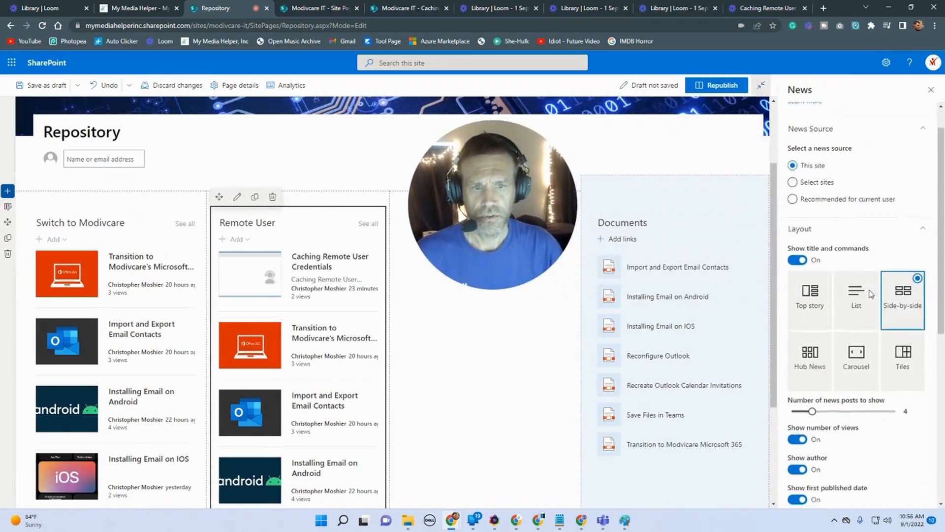
scroll(870, 294, "down", 2)
scroll(316, 341, "down", 1)
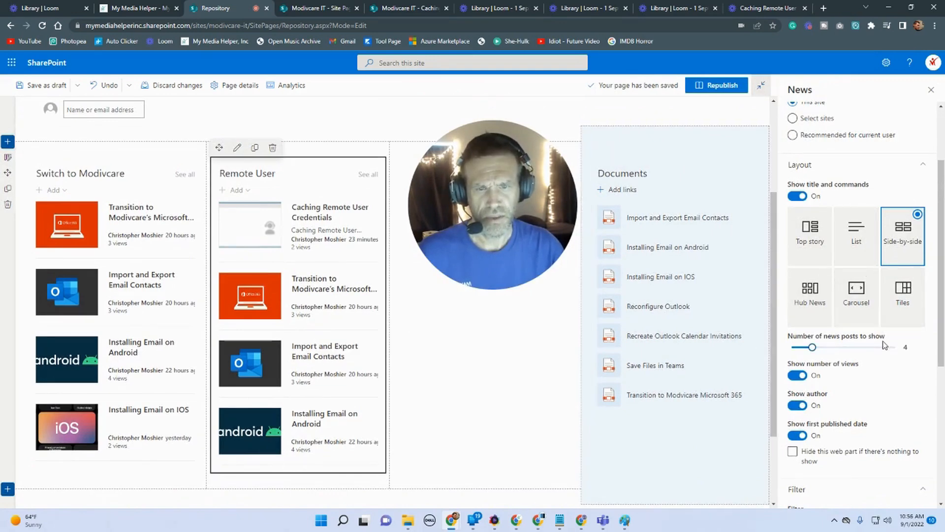
scroll(885, 344, "down", 2)
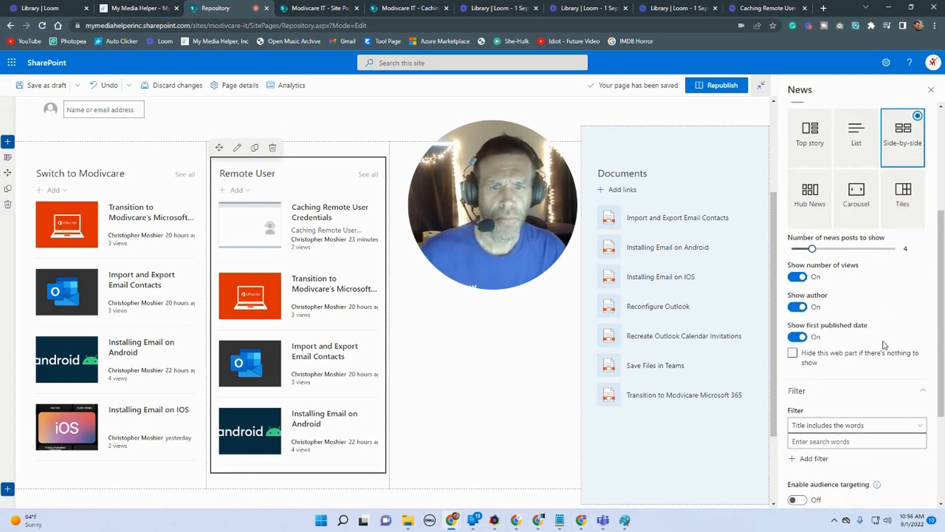
scroll(885, 345, "down", 3)
left_click(869, 278)
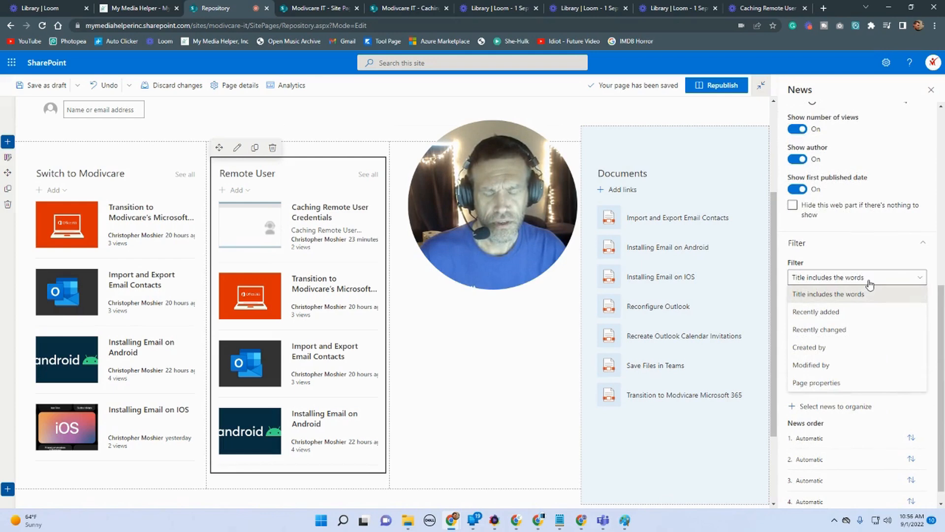
scroll(870, 284, "up", 4)
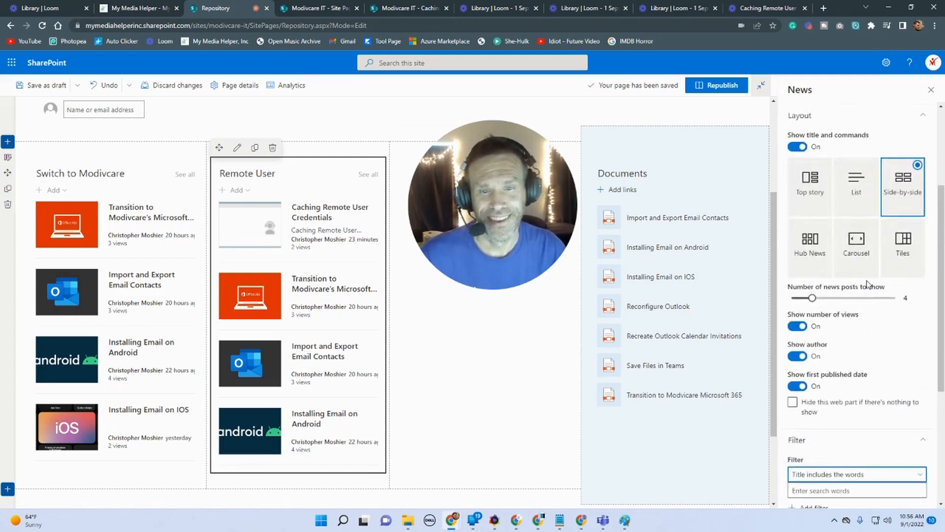
scroll(870, 324, "down", 2)
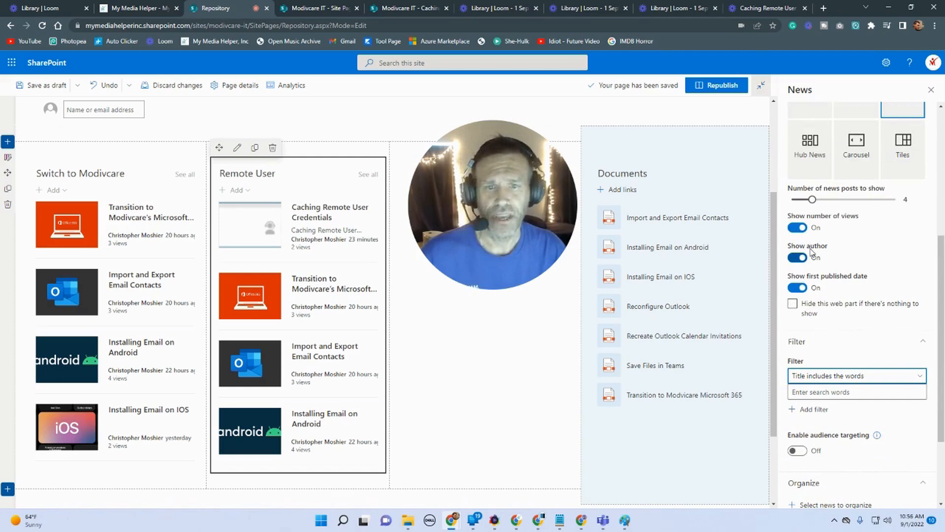
scroll(830, 271, "down", 1)
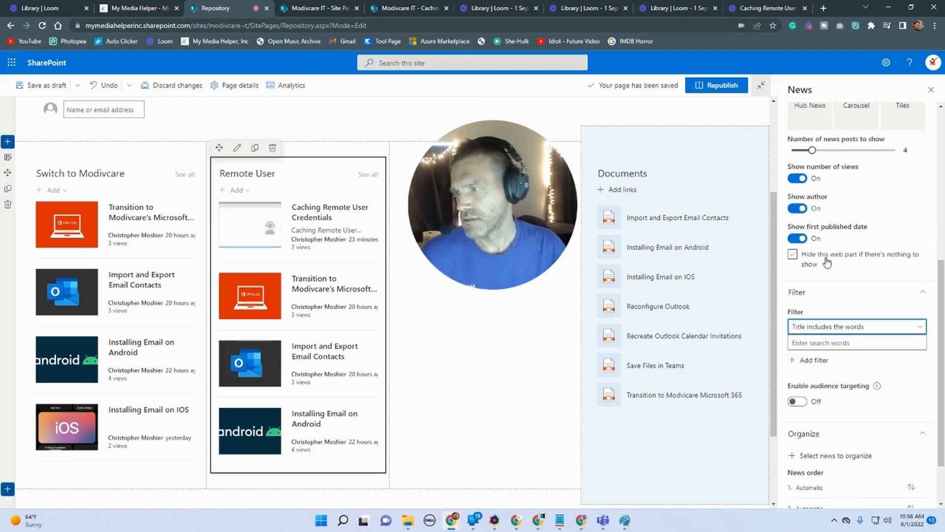
left_click(798, 209)
left_click(798, 209)
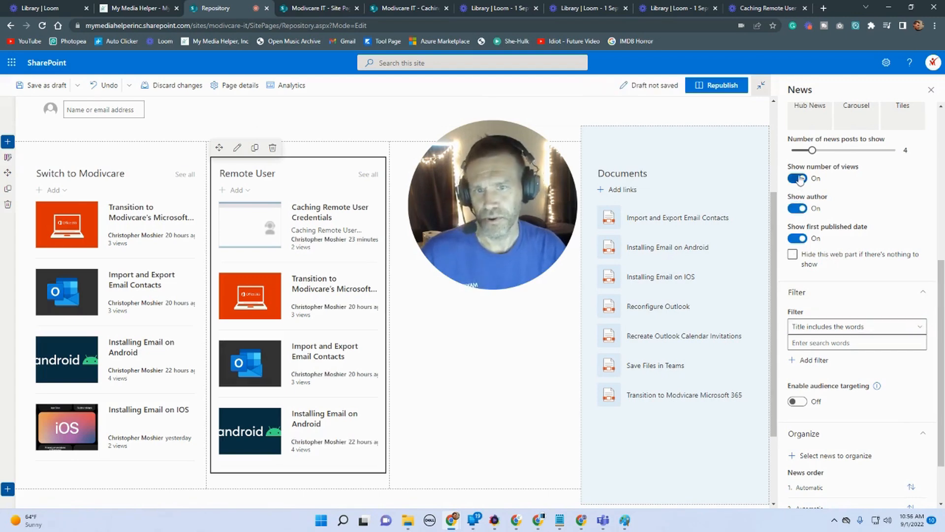
left_click(798, 239)
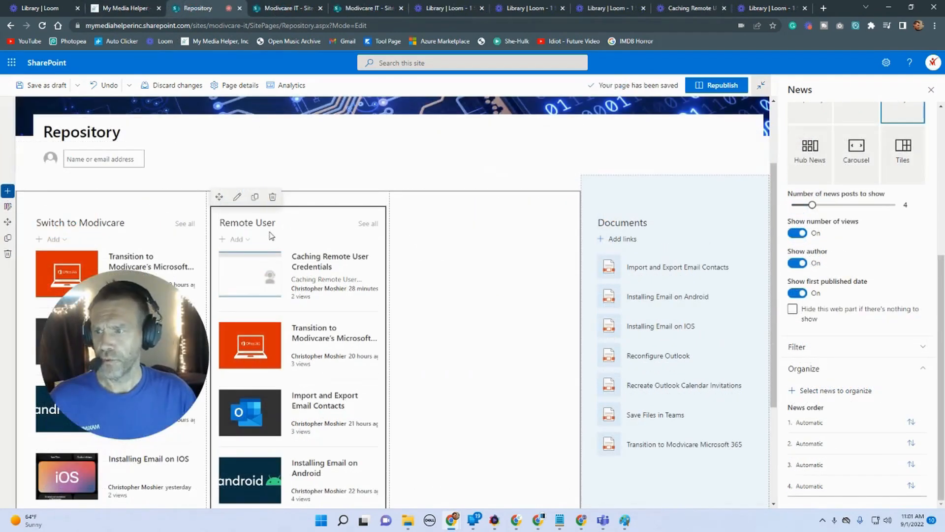
Step: Filter the News web part by page property Switch to Modivcare equals Remote Users, then republish the page
left_click(915, 355)
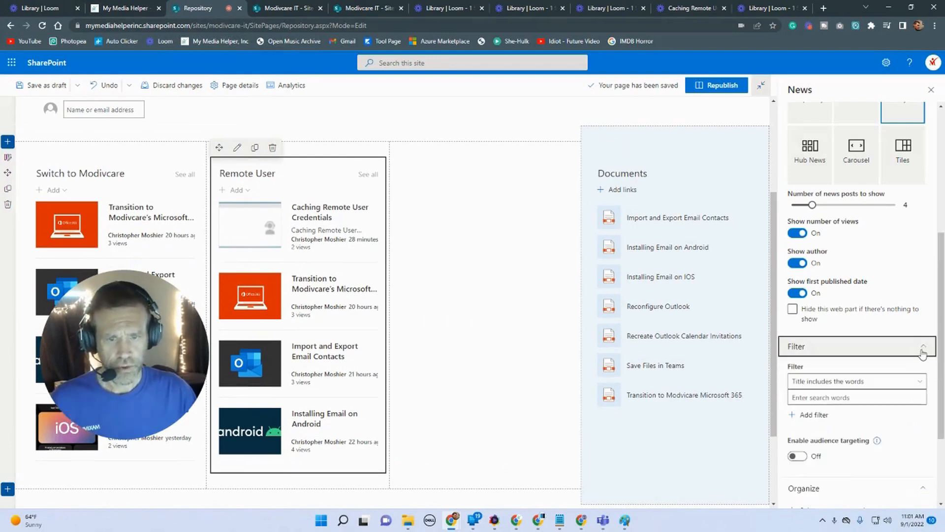
left_click(913, 383)
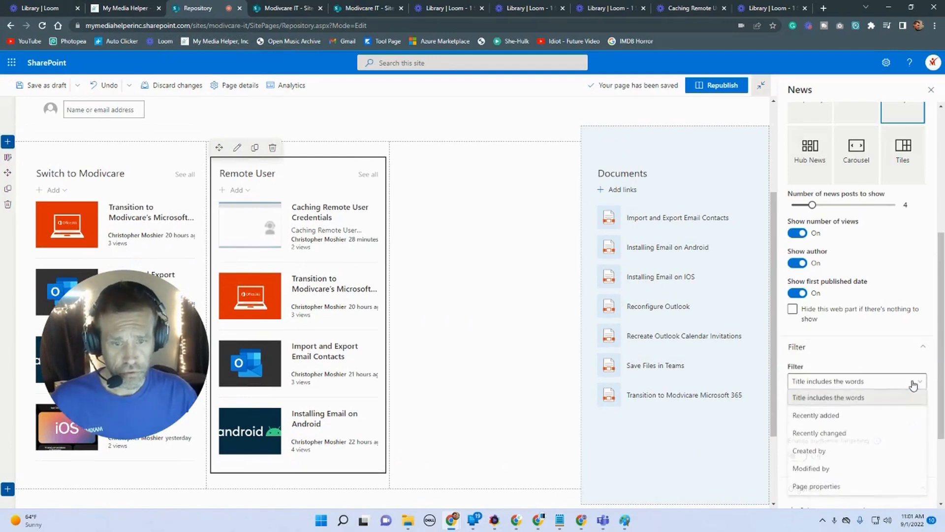
left_click(855, 487)
left_click(865, 414)
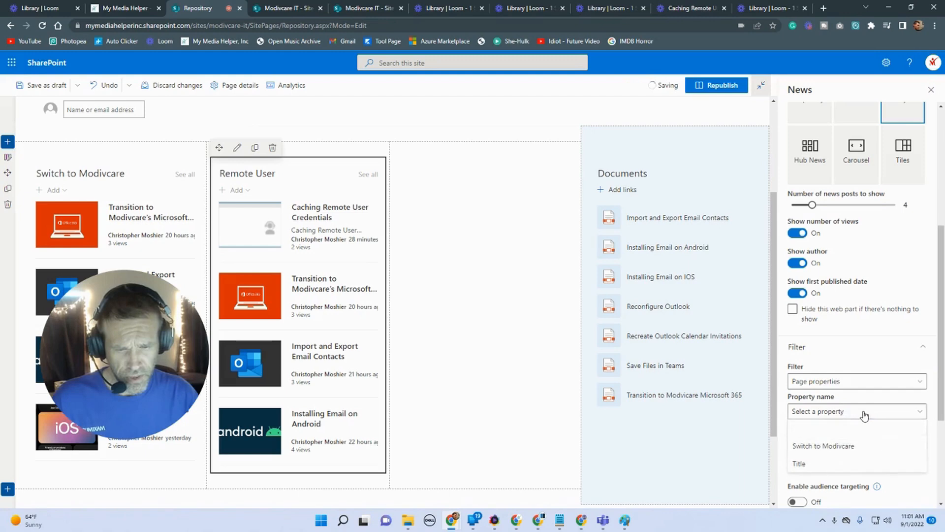
left_click(854, 446)
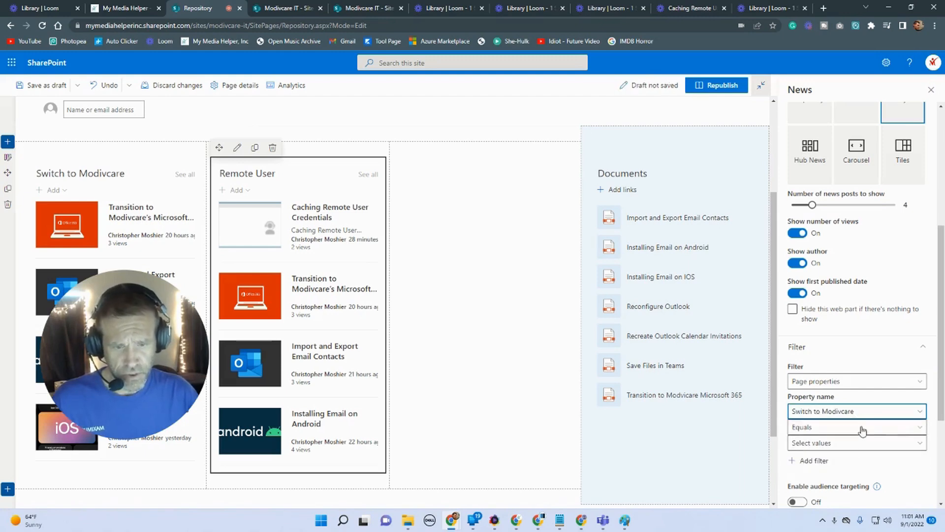
scroll(875, 354, "down", 2)
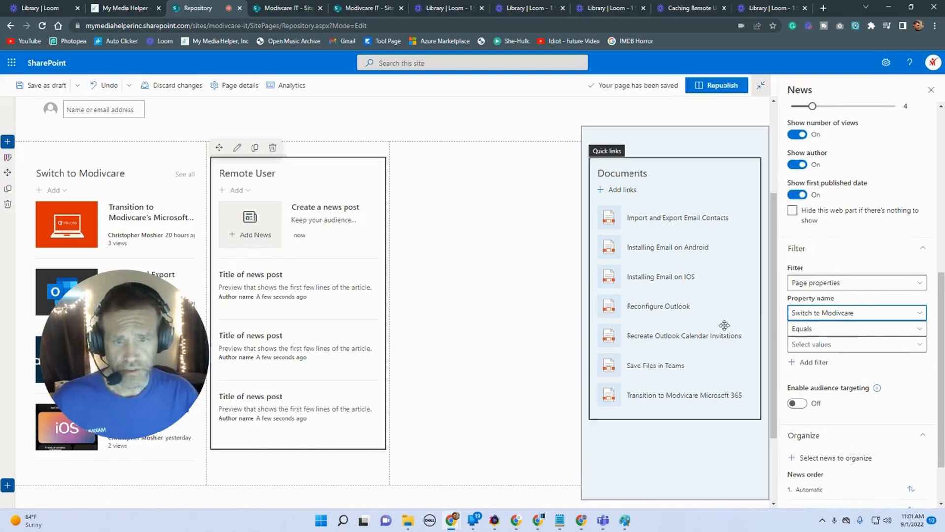
left_click(810, 344)
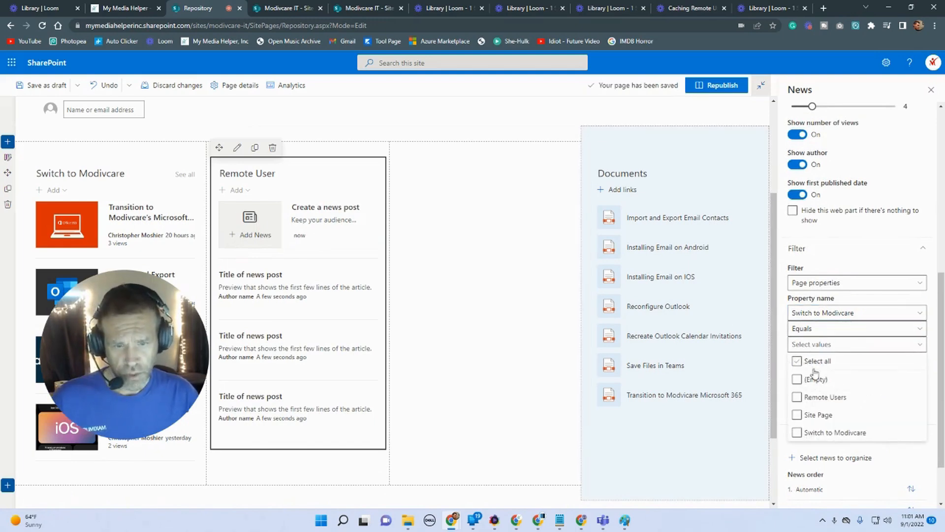
left_click(798, 399)
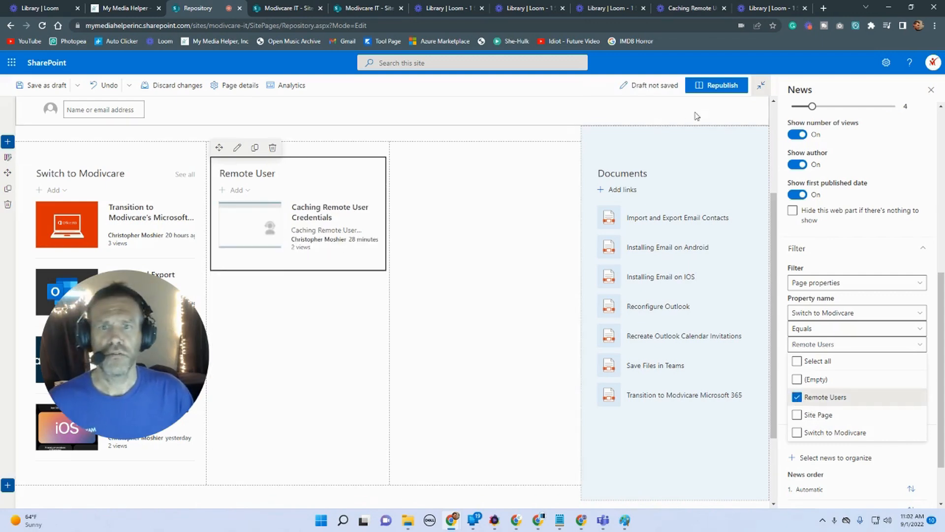
left_click(718, 86)
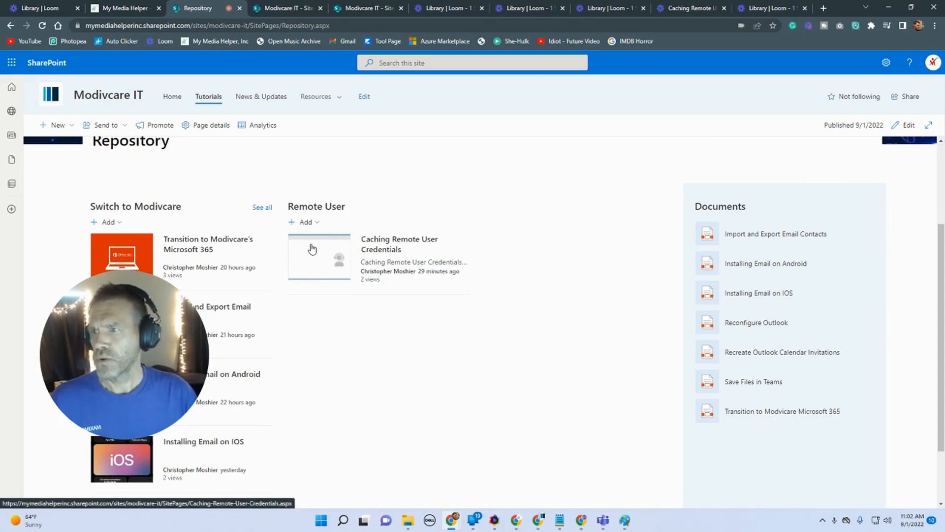
Step: Open the Caching Remote User Credentials post in a new tab, start editing it and open its page details
right_click(378, 247)
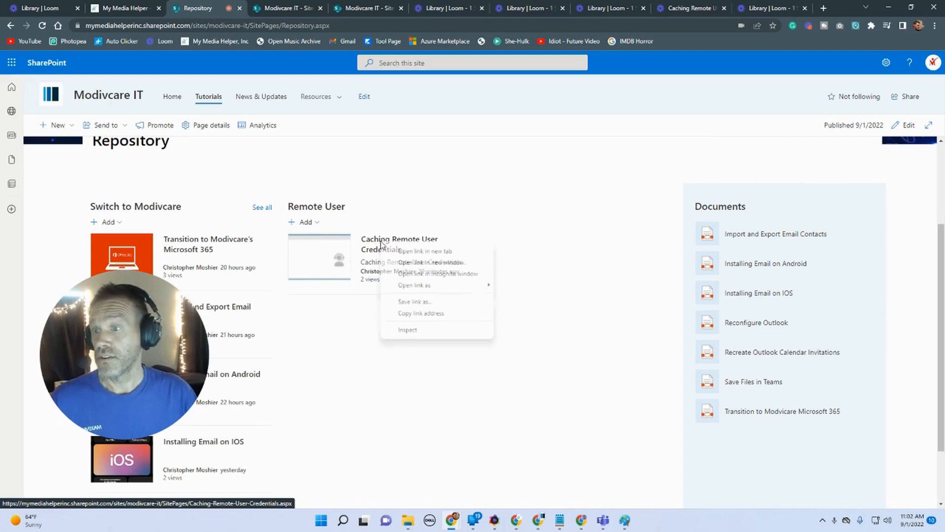
left_click(404, 251)
left_click(244, 8)
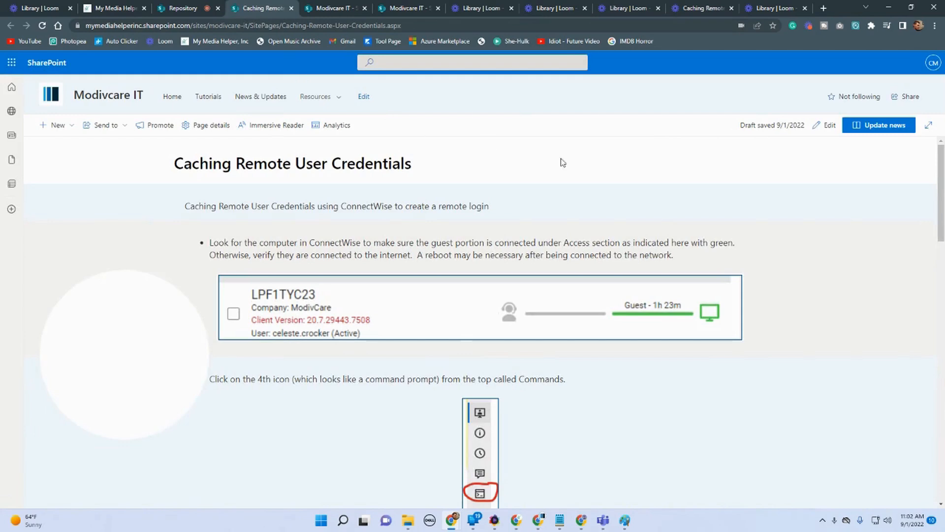
left_click(829, 126)
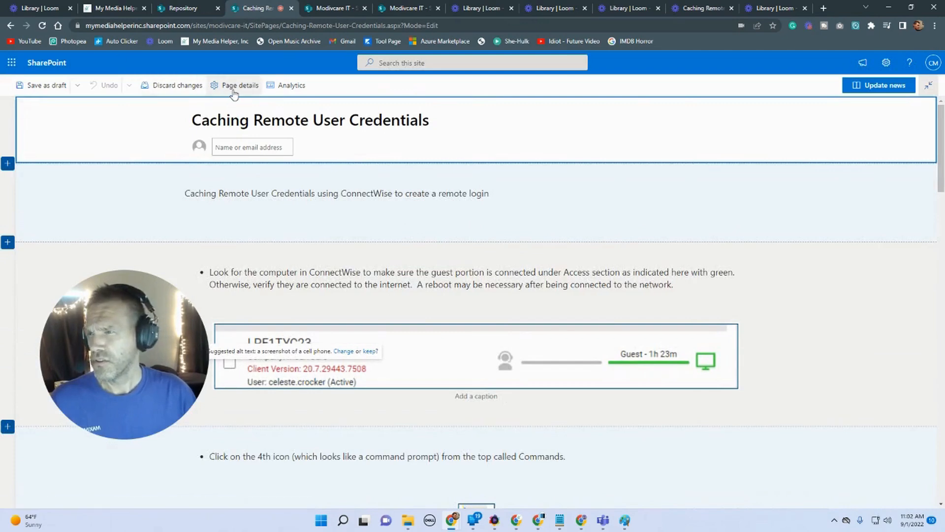
left_click(235, 86)
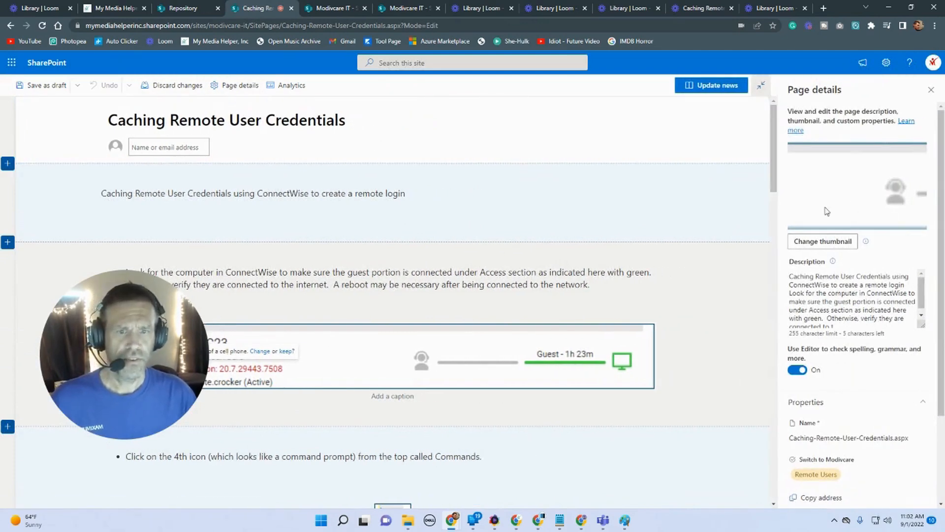
Step: Open Photopea in a new tab and create a new project 400 by 225 pixels
left_click(825, 9)
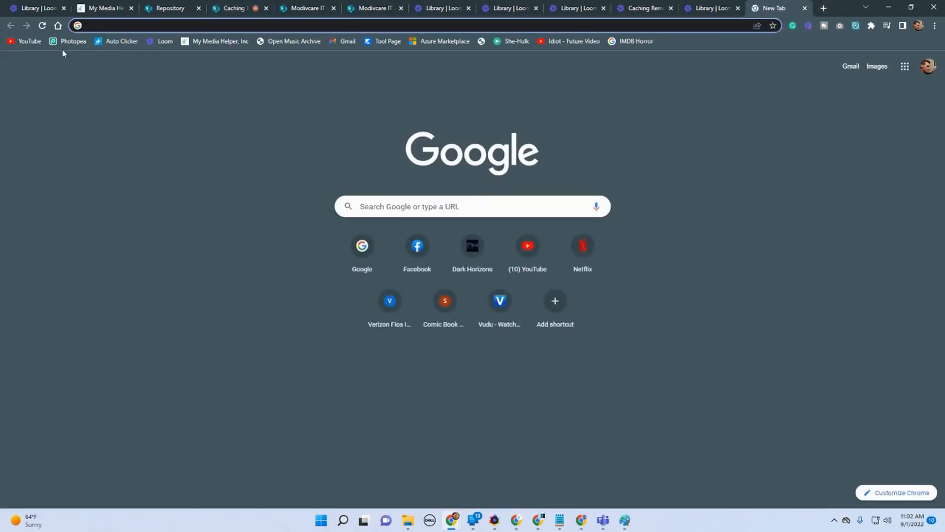
left_click(66, 46)
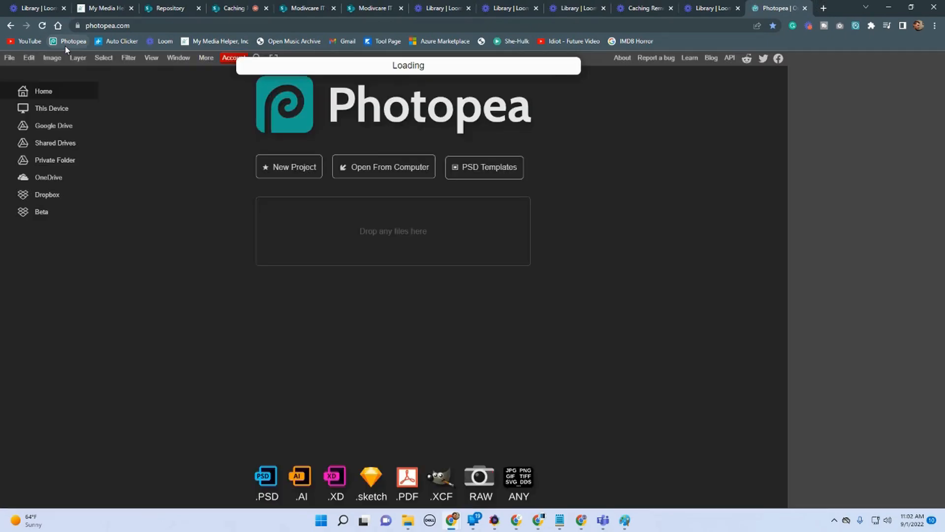
left_click(9, 58)
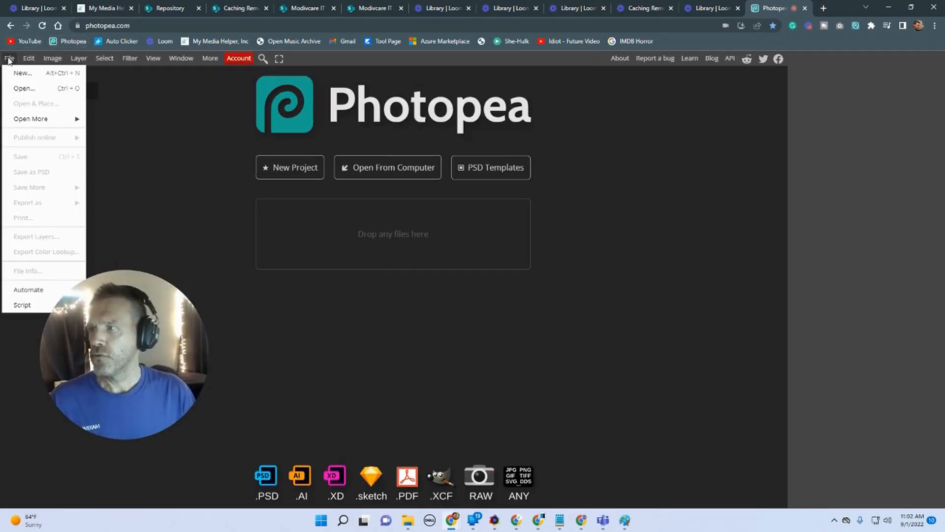
left_click(17, 73)
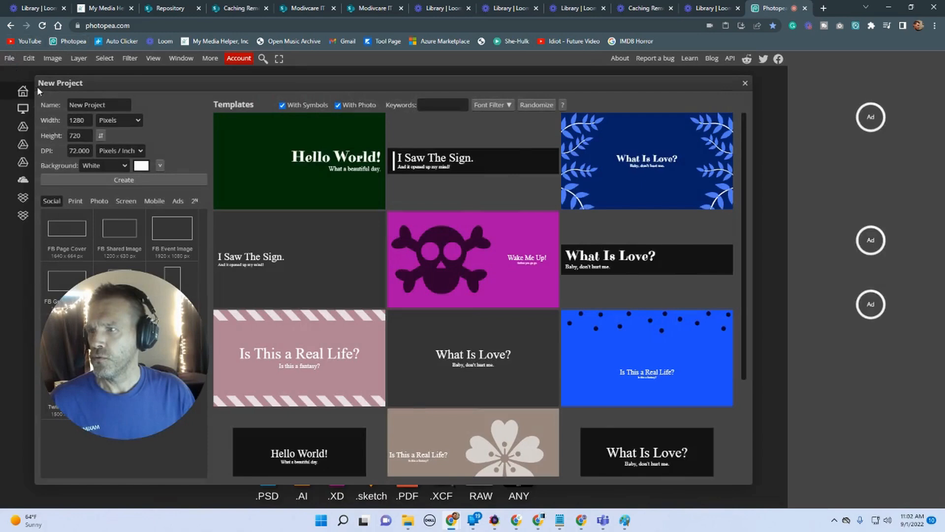
double_click(78, 120)
type("400")
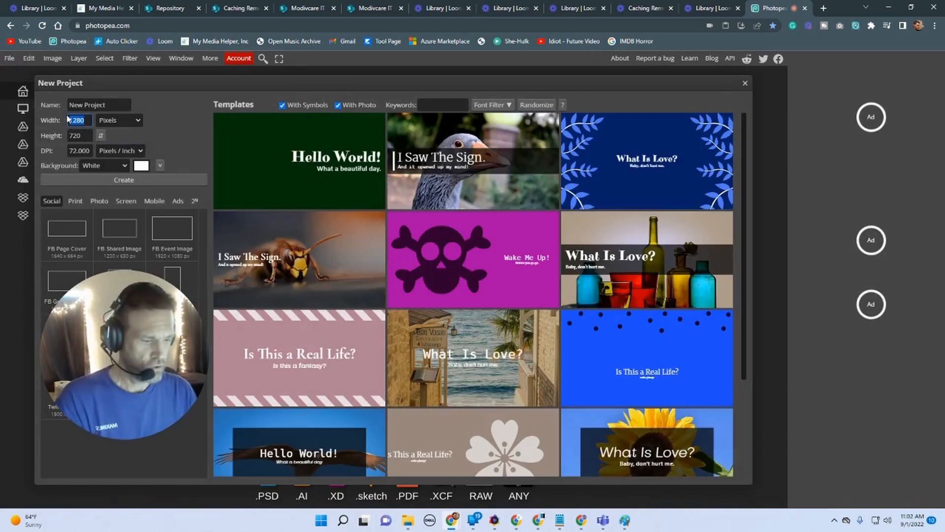
double_click(78, 135)
type("225")
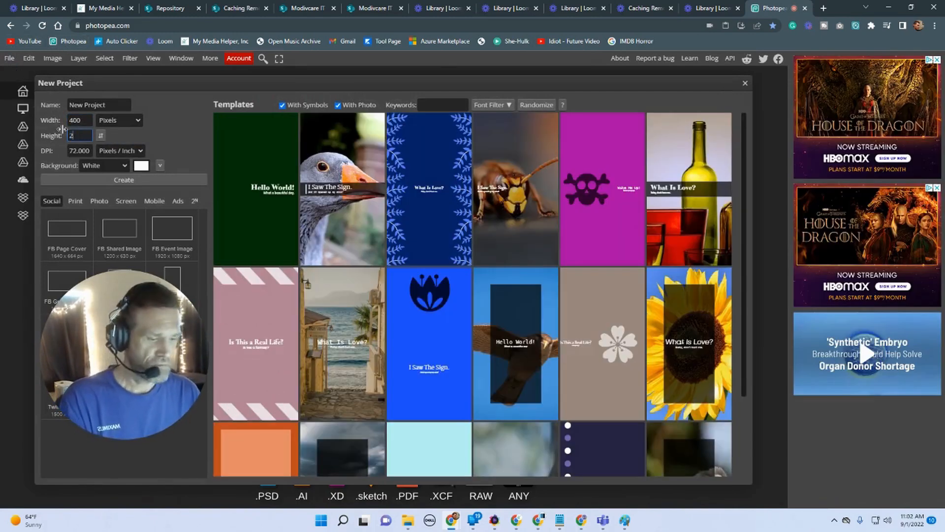
left_click(105, 182)
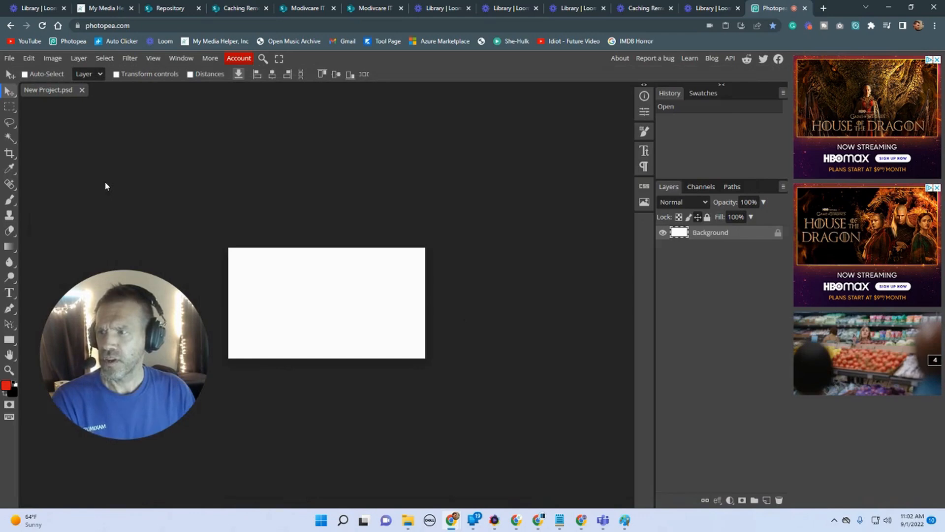
left_click_drag(133, 323, 658, 180)
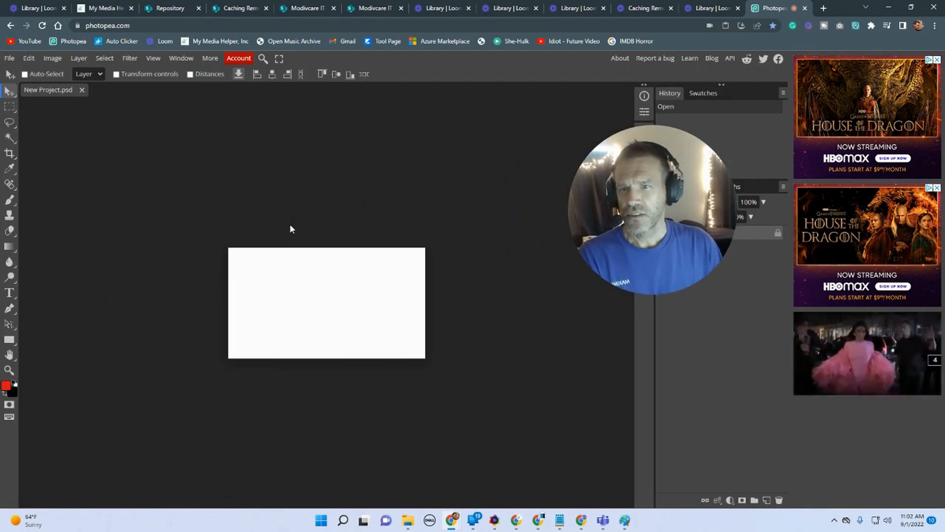
mouse_move(837, 349)
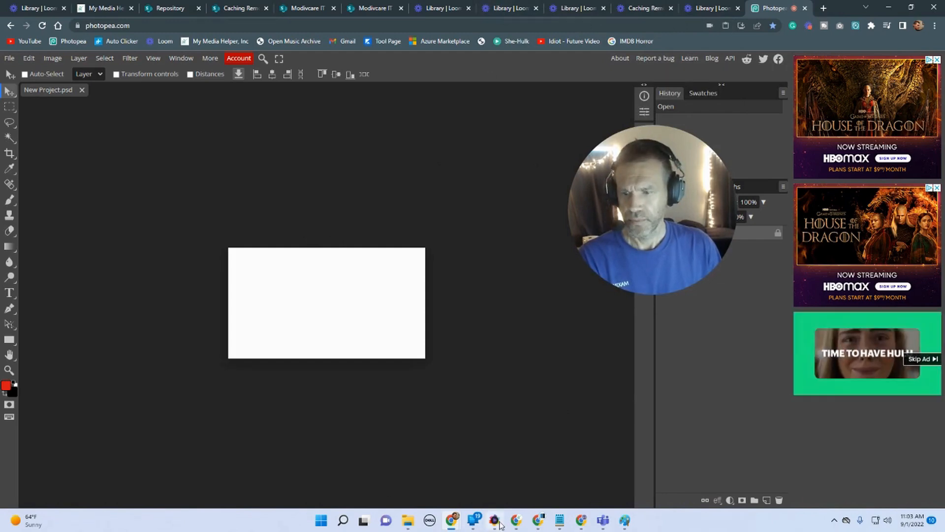
mouse_move(539, 520)
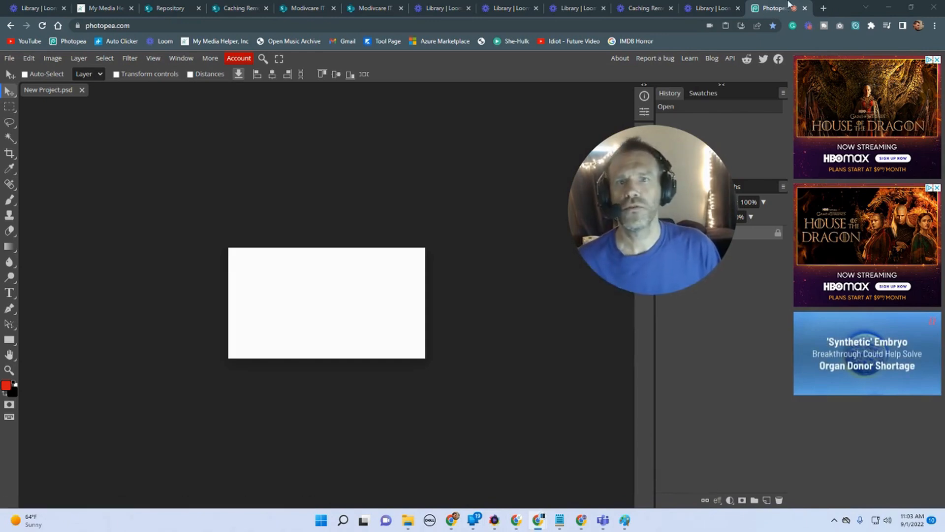
Step: Search Google Images for remote users in a new tab and browse the results
left_click(824, 9)
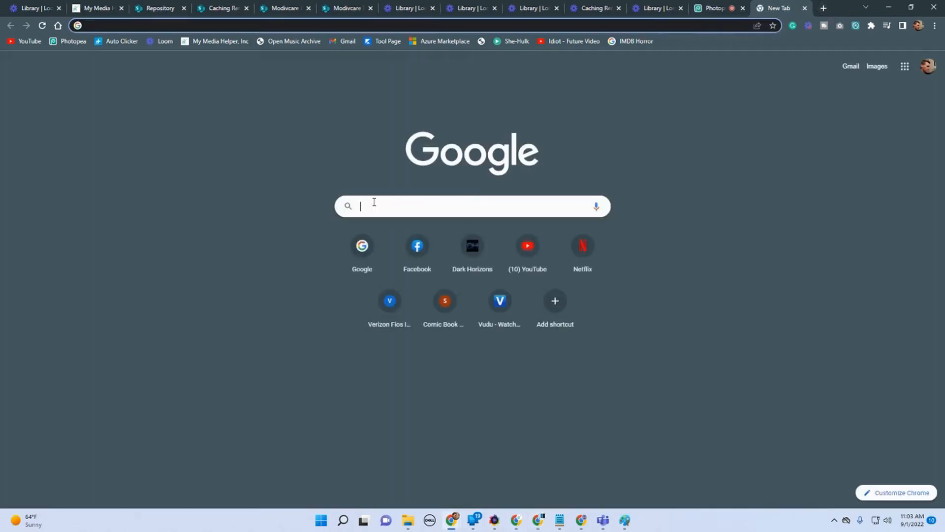
left_click(370, 205)
type("google.com")
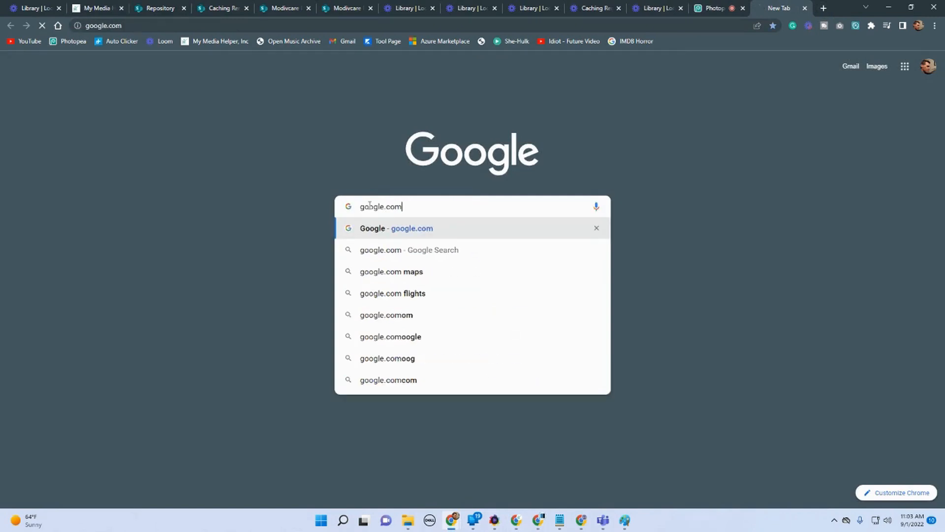
key("Return")
type("remote users")
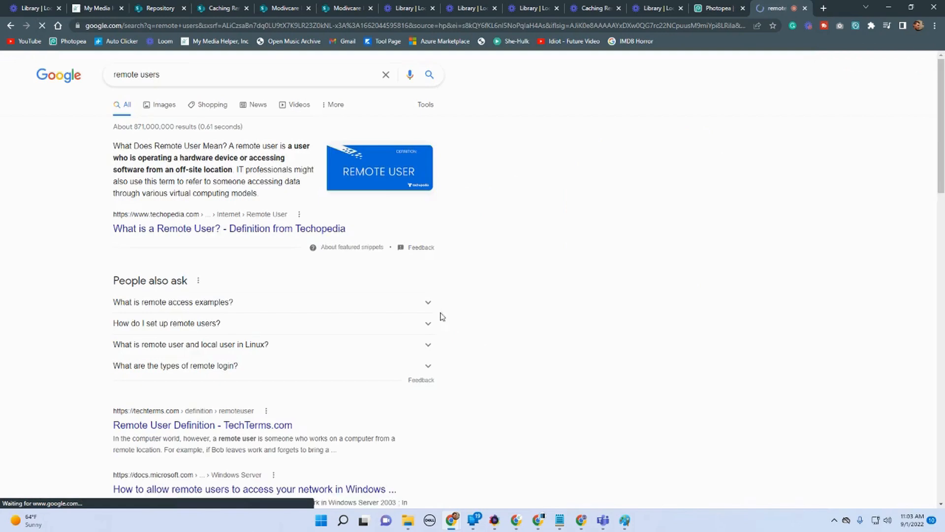
left_click(164, 105)
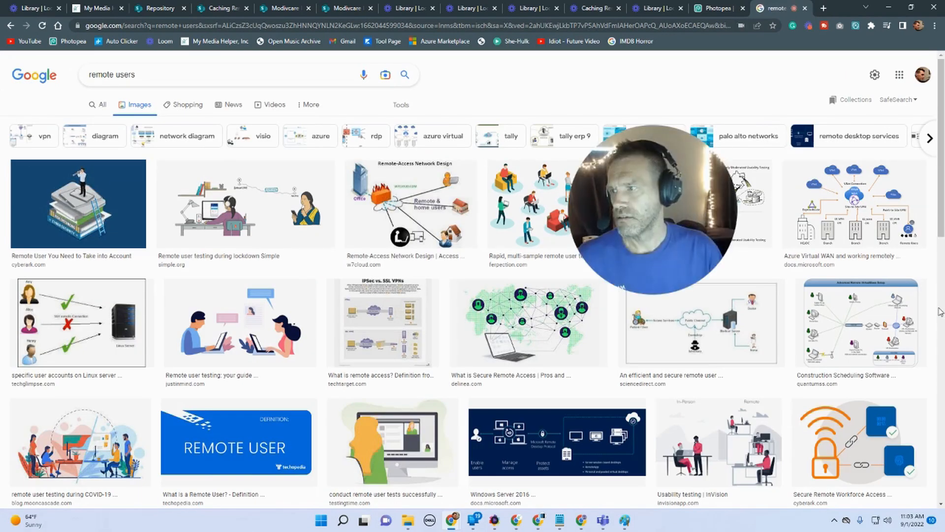
scroll(748, 362, "down", 2)
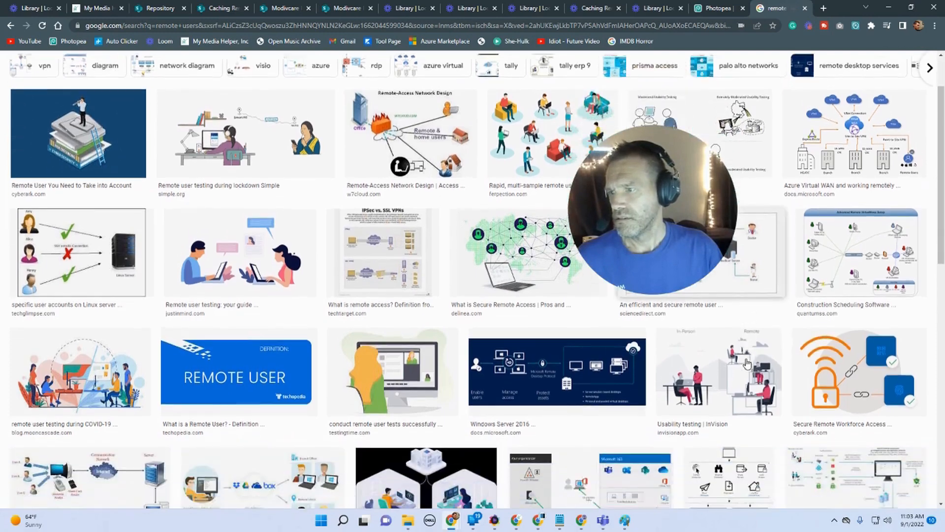
scroll(748, 362, "down", 2)
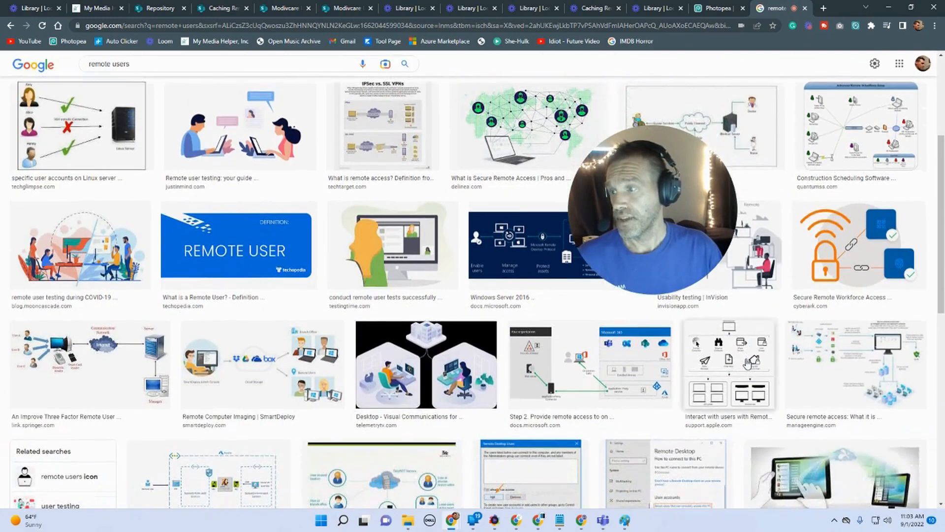
scroll(748, 363, "down", 1)
scroll(747, 363, "up", 5)
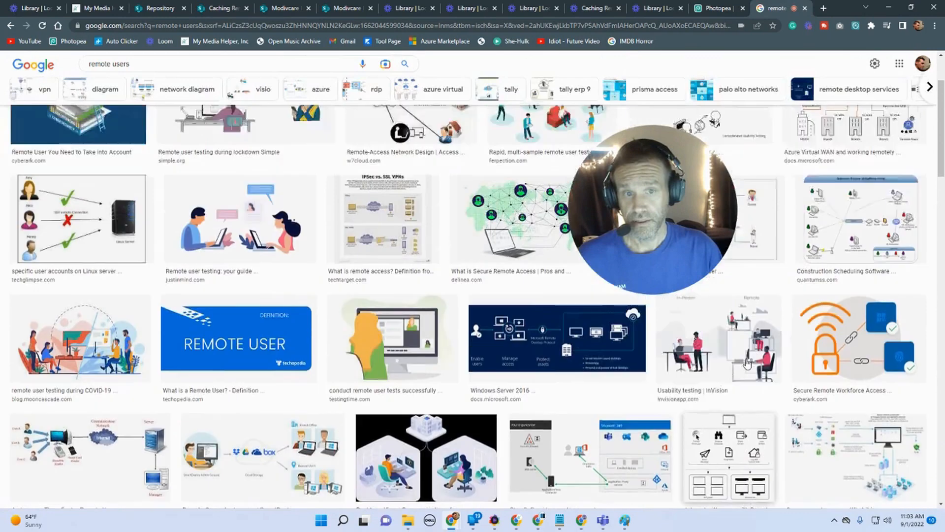
scroll(747, 363, "down", 2)
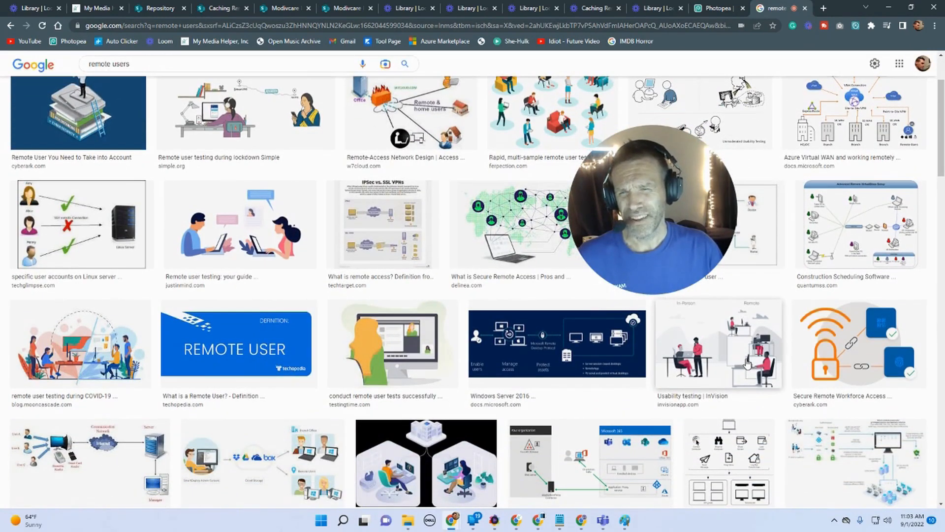
Step: Search Google for freeimages in a new tab and open the Pixabay result
left_click(821, 9)
left_click(364, 206)
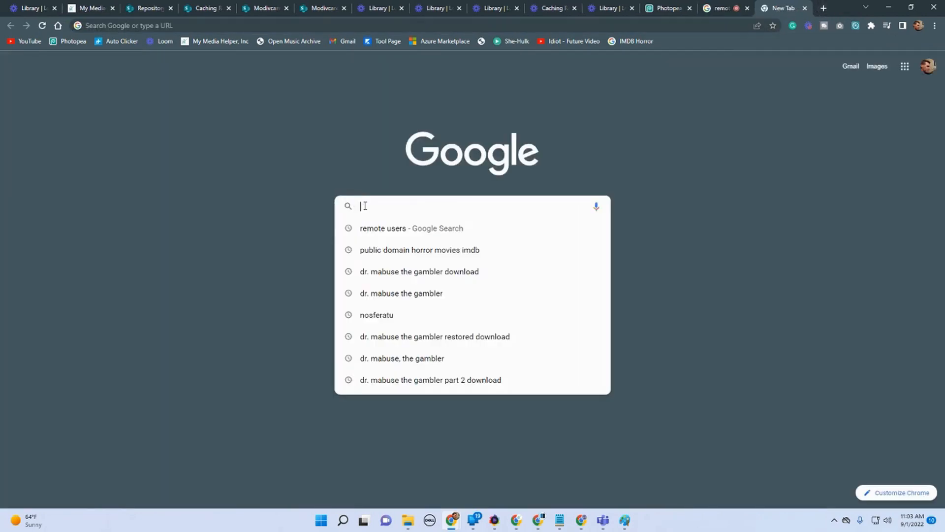
type("free")
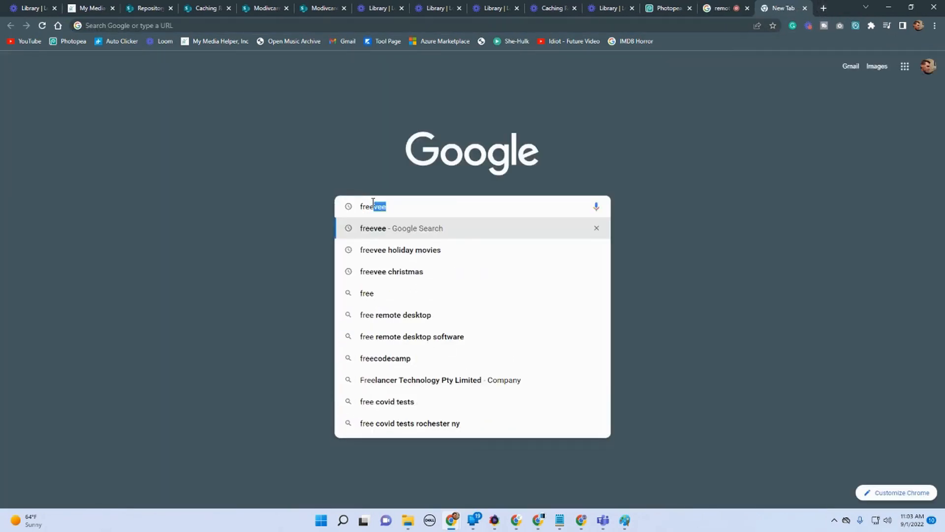
type("images")
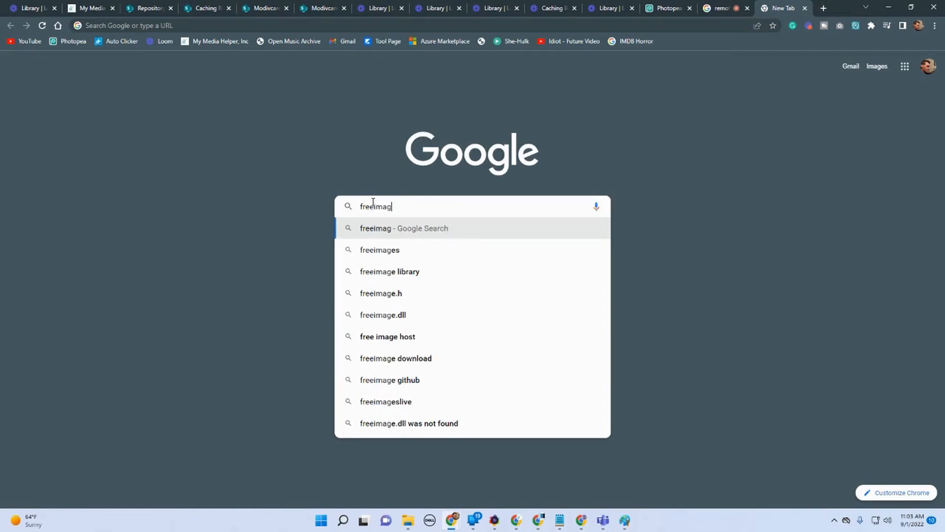
key("Return")
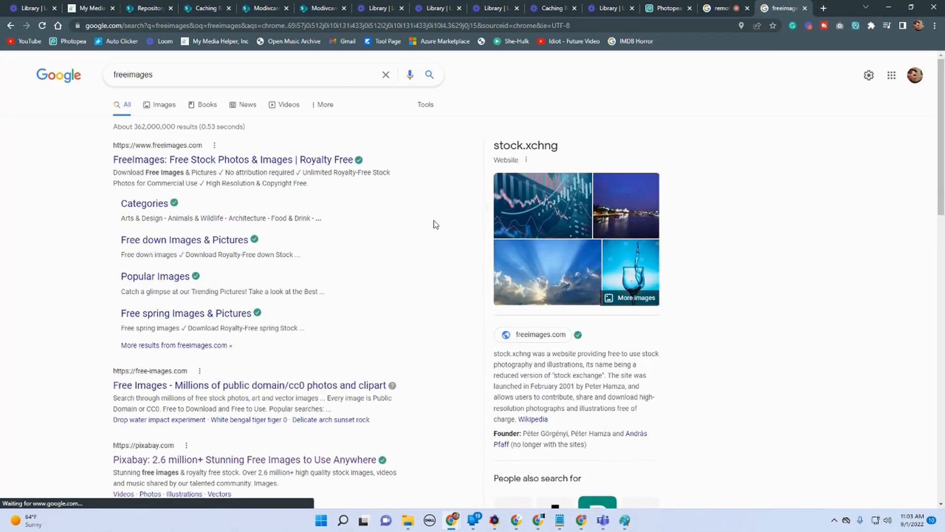
scroll(384, 270, "down", 2)
scroll(387, 272, "down", 2)
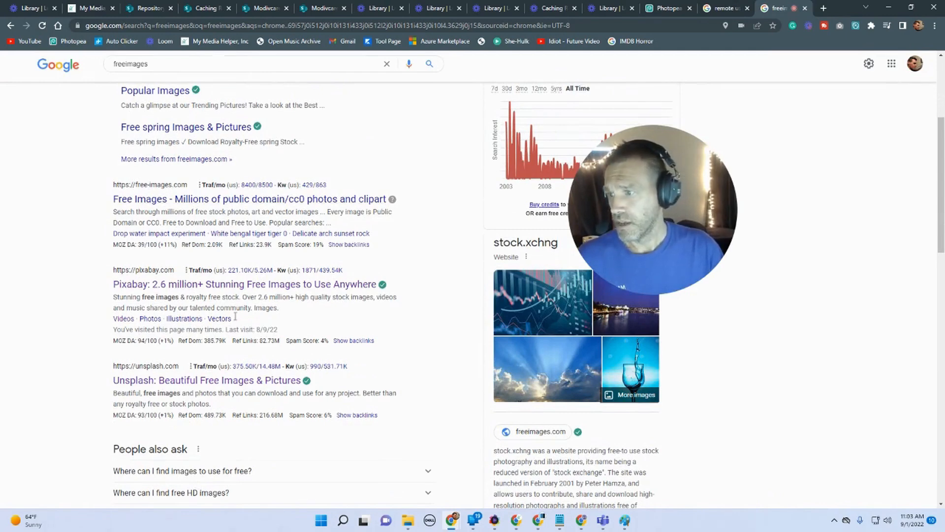
left_click(236, 284)
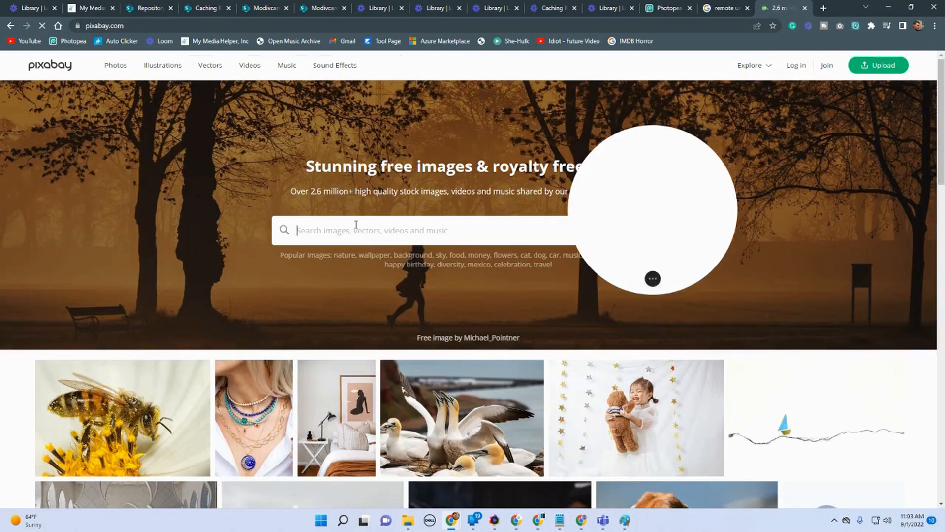
Step: Search Pixabay for remote users and browse the results
left_click(356, 225)
type("remote users")
key("Return")
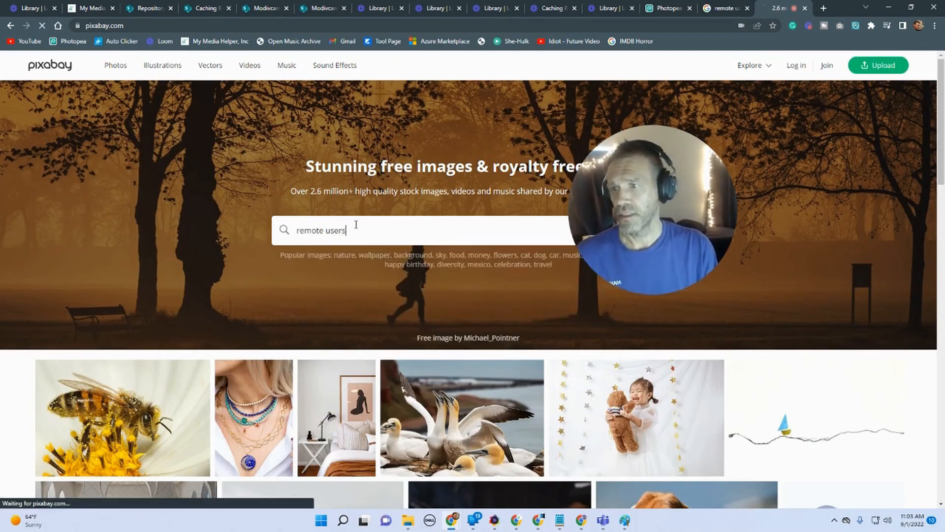
scroll(384, 259, "down", 7)
scroll(501, 288, "up", 7)
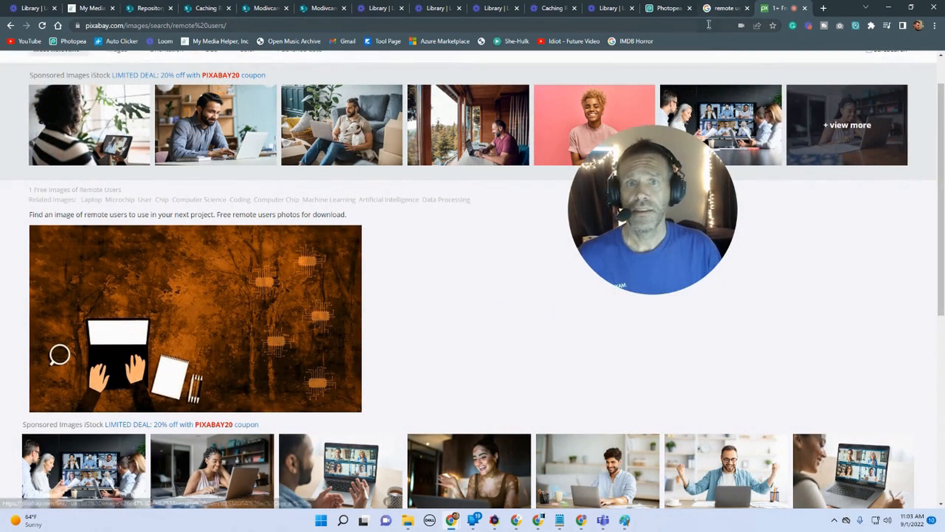
scroll(279, 134, "up", 1)
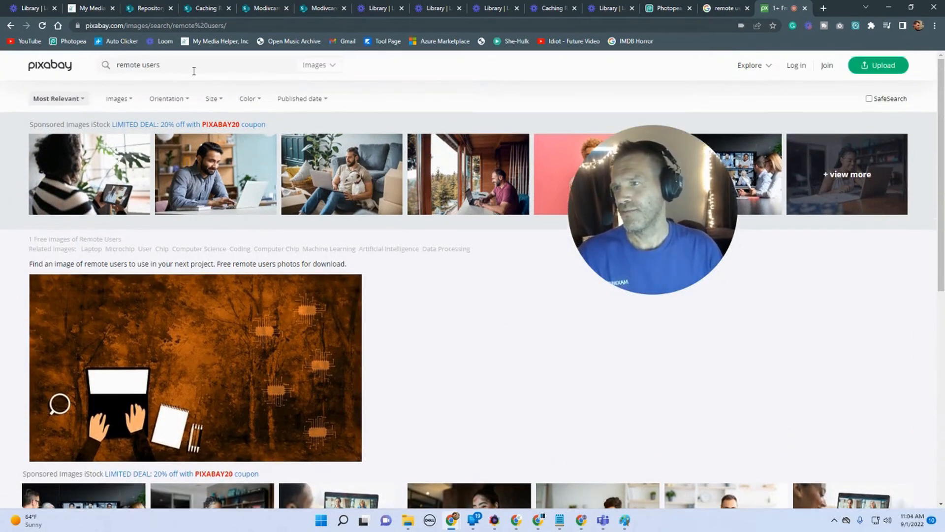
Step: Save the remote user testing illustration from the Google Images results to the Desktop as a PNG
left_click(709, 9)
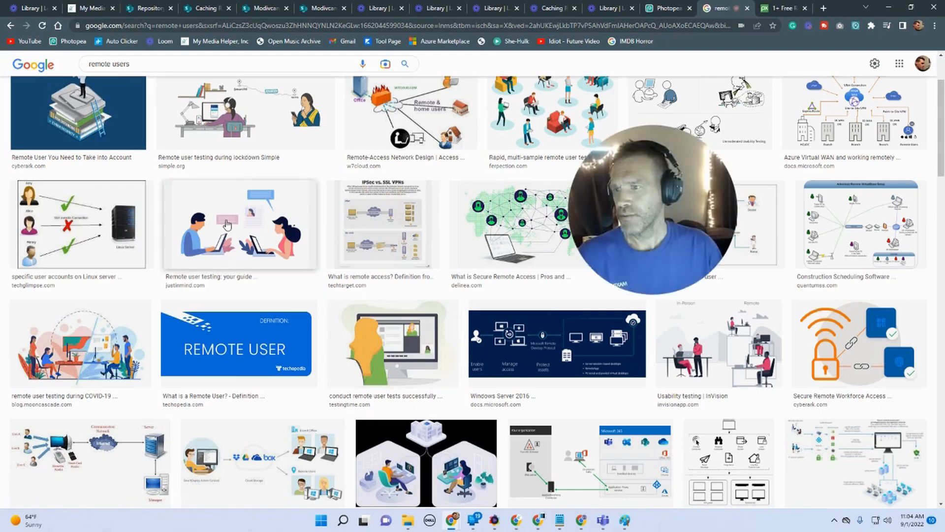
left_click(443, 342)
right_click(782, 202)
left_click(832, 323)
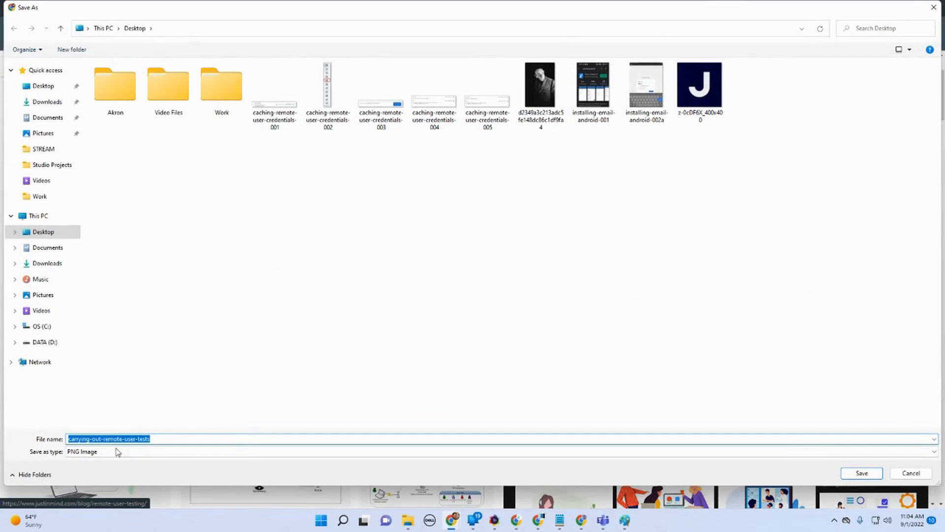
left_click(873, 475)
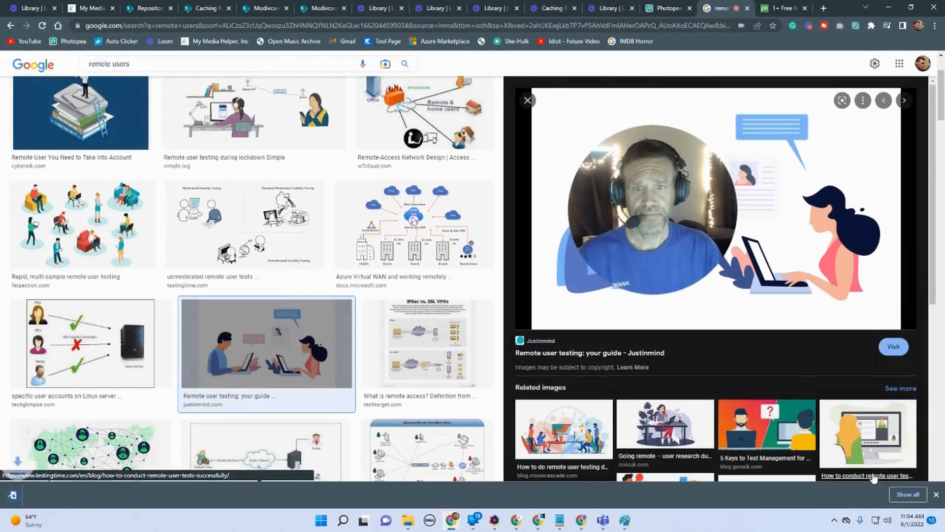
Step: Open the downloaded carrying-out-remote-user-tests image in Photopea
left_click(664, 13)
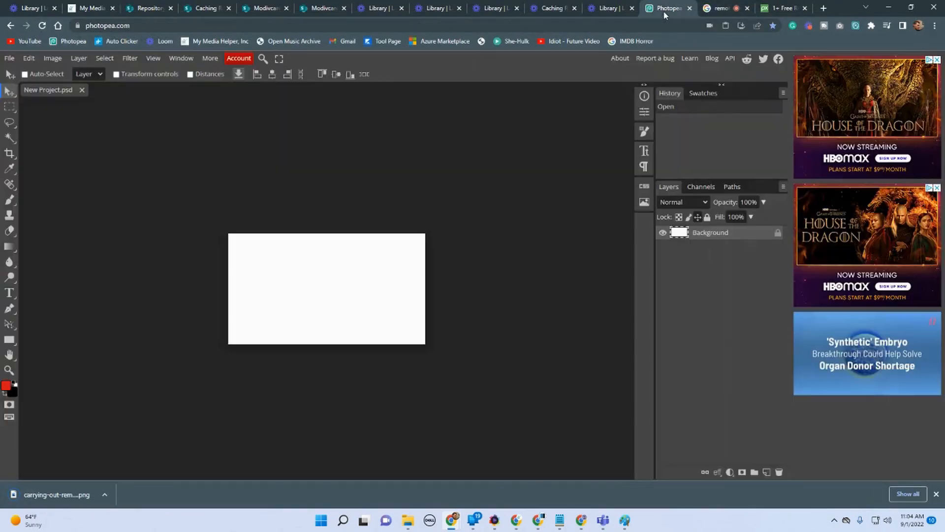
left_click(9, 58)
left_click(24, 89)
double_click(742, 106)
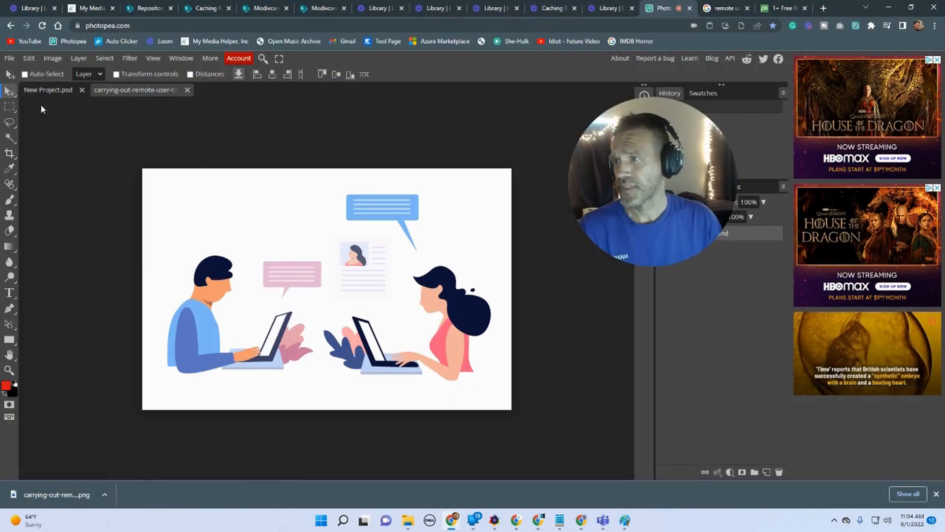
Step: Crop the remote user illustration with a fixed ratio of 400 by 225
left_click(63, 90)
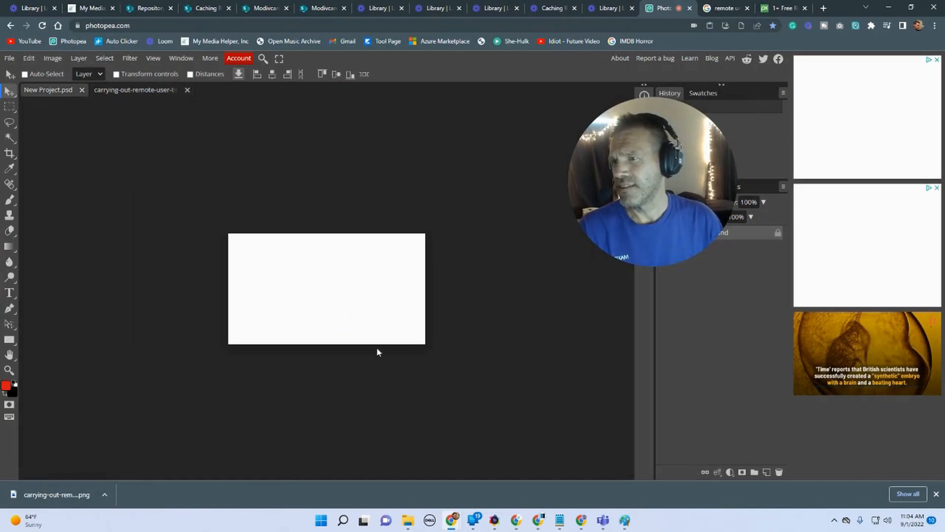
left_click(138, 90)
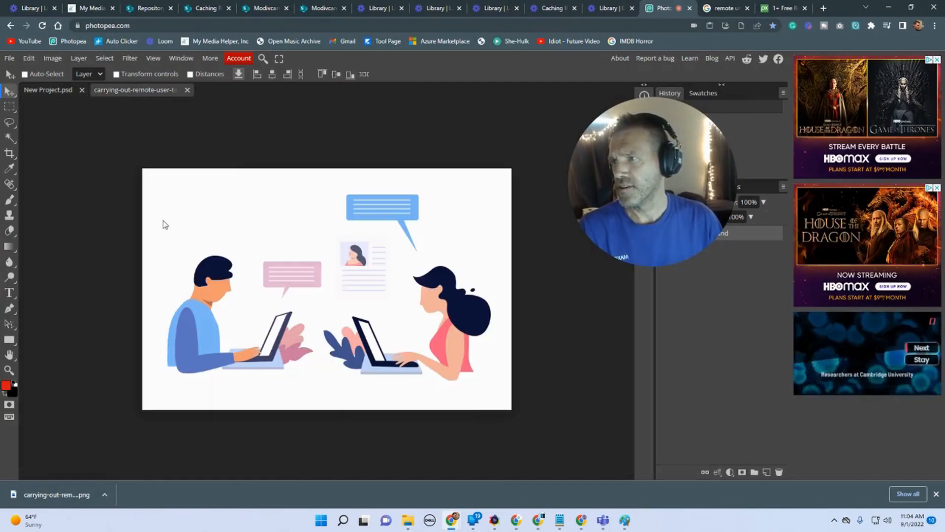
left_click(10, 153)
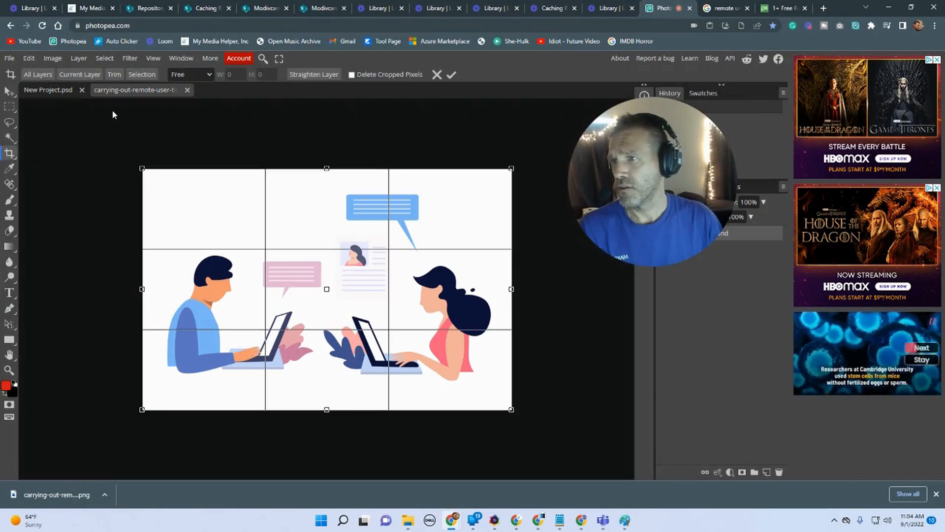
left_click(208, 79)
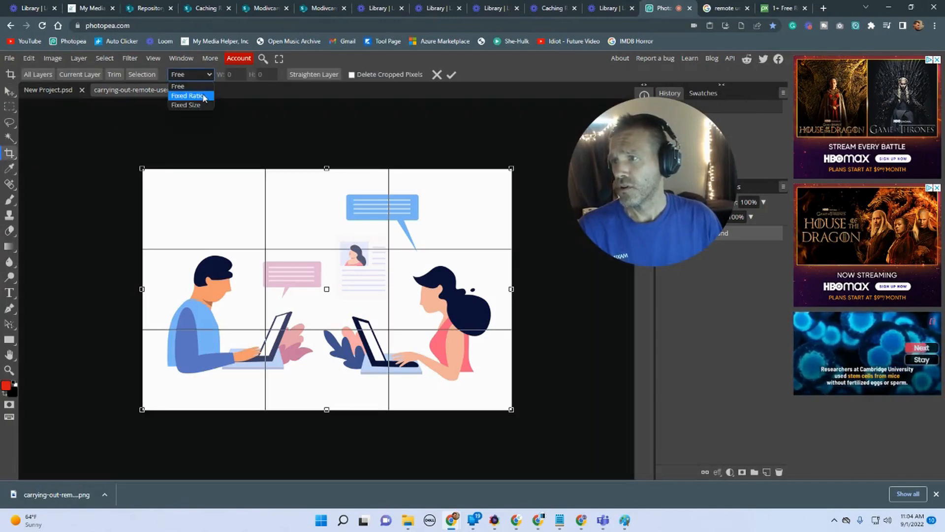
left_click(206, 95)
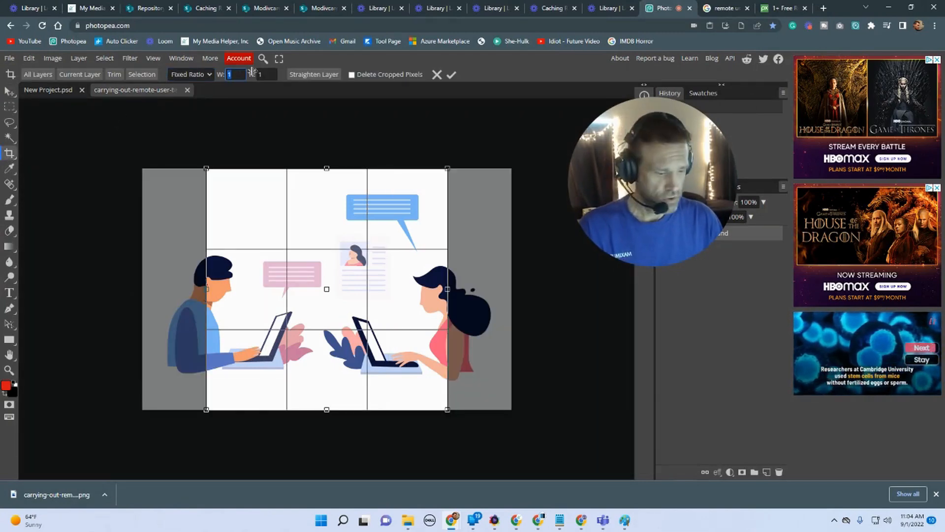
type("400")
key("Tab")
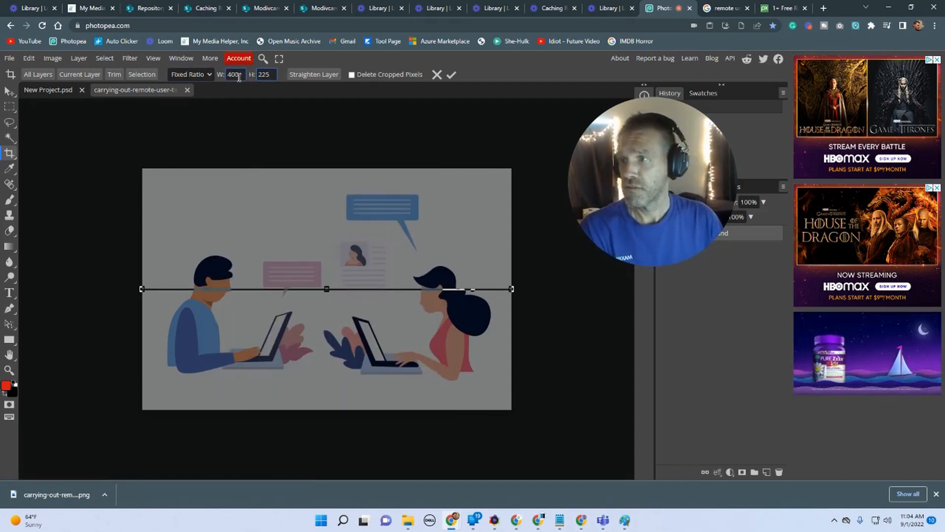
type("225")
key("Return")
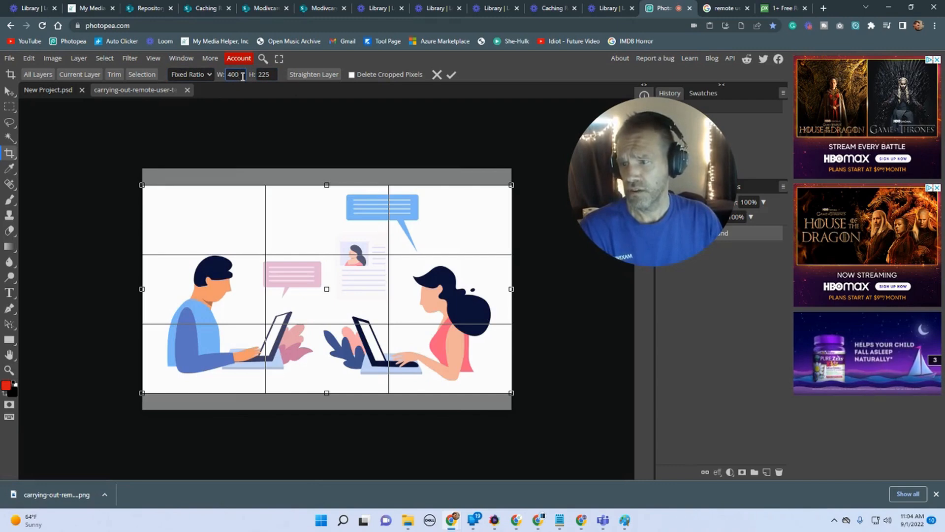
left_click(449, 75)
Step: Resize the image to 400 by 225 pixels
left_click(52, 58)
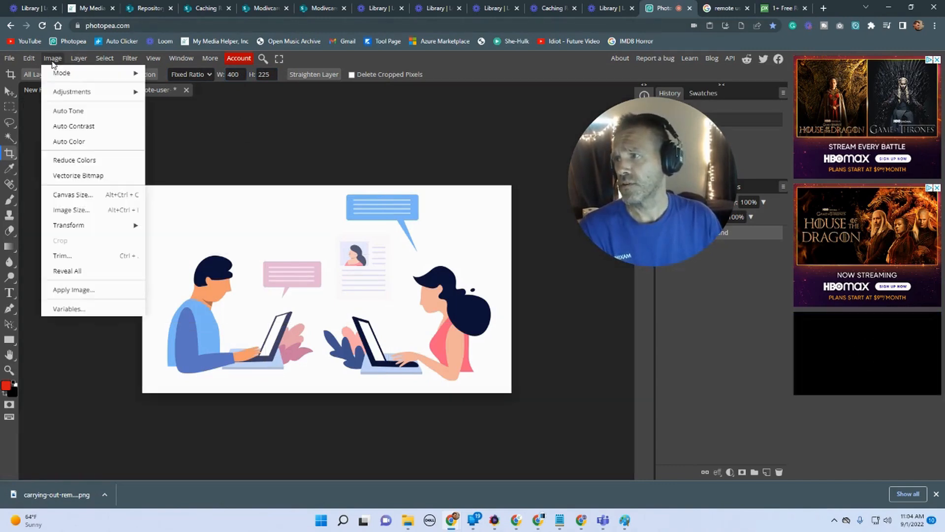
left_click(69, 211)
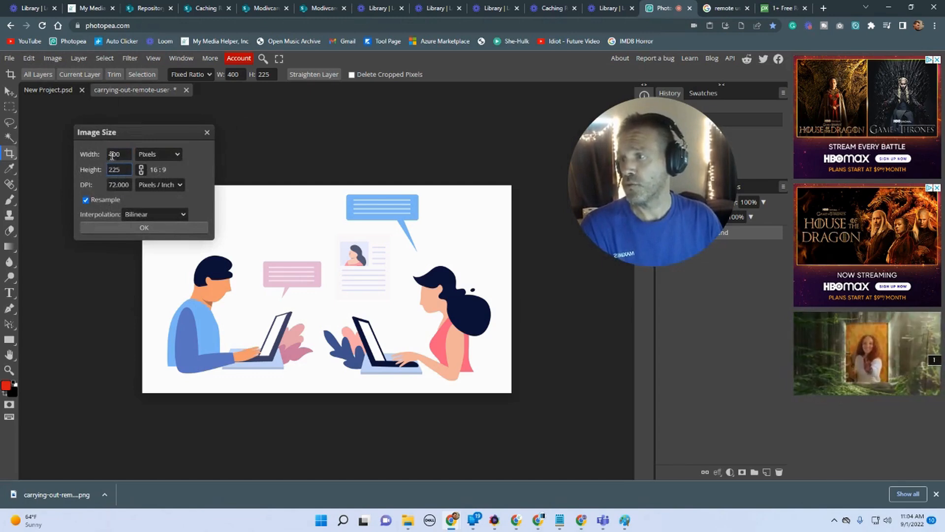
left_click(126, 227)
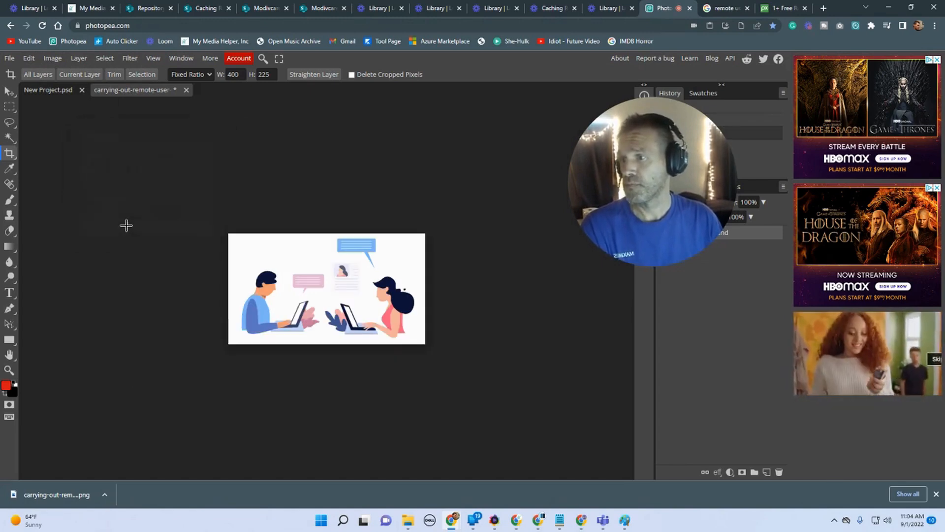
Step: Export the image as a PNG named cache-remote-user-feature
left_click(10, 59)
mouse_move(29, 203)
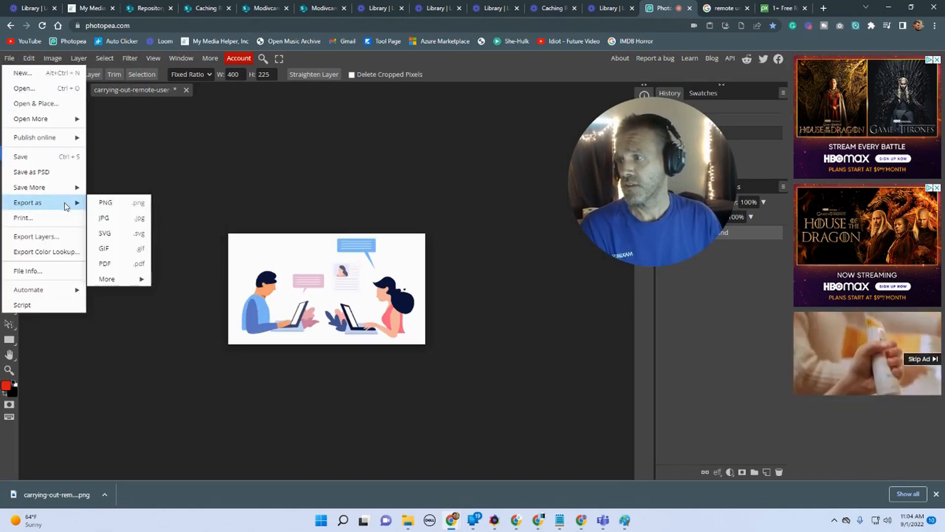
left_click(103, 204)
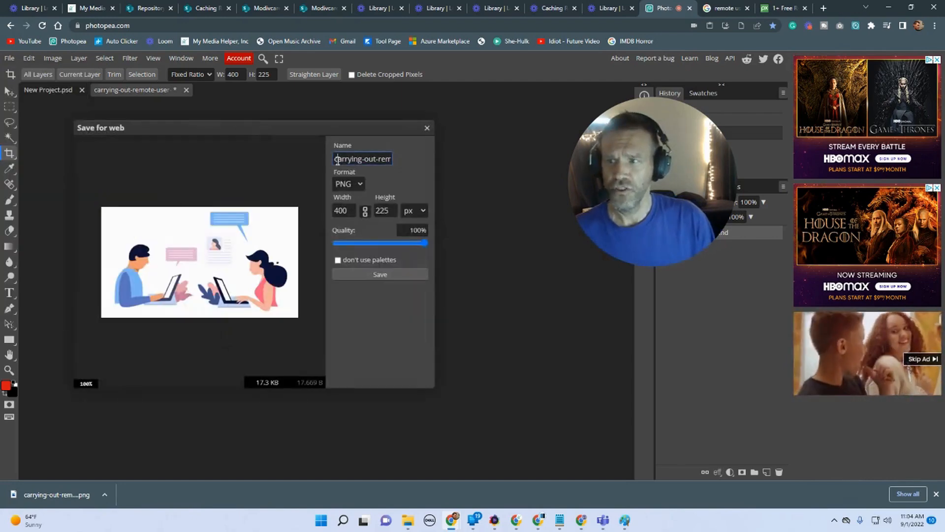
key("ctrl+a")
key("BackSpace")
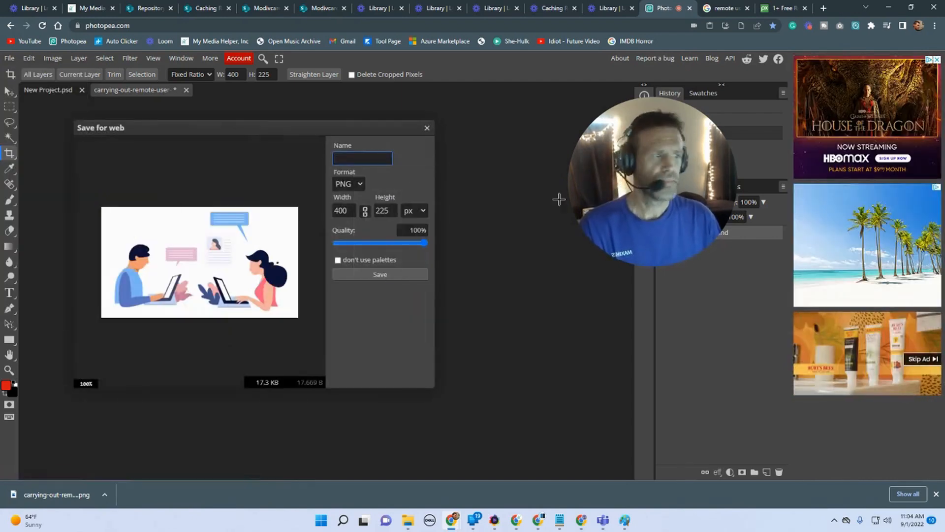
type("cache")
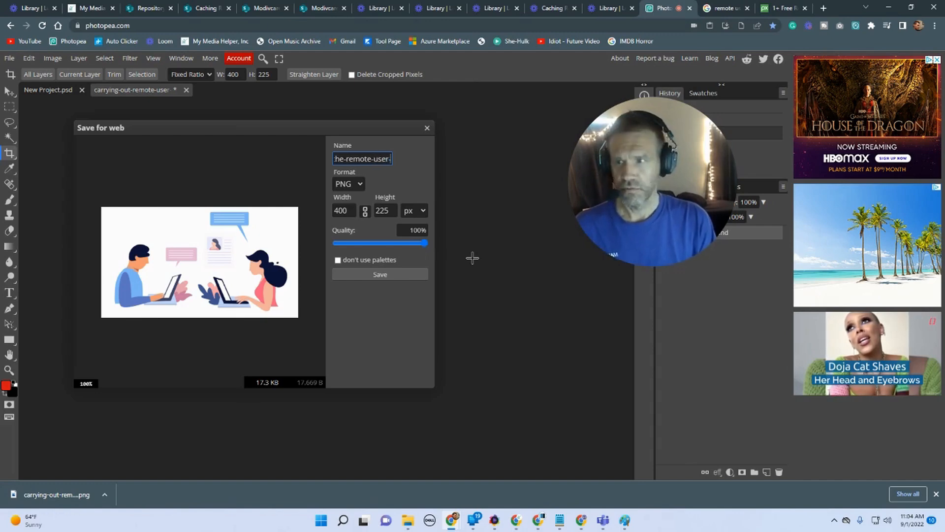
type("ture")
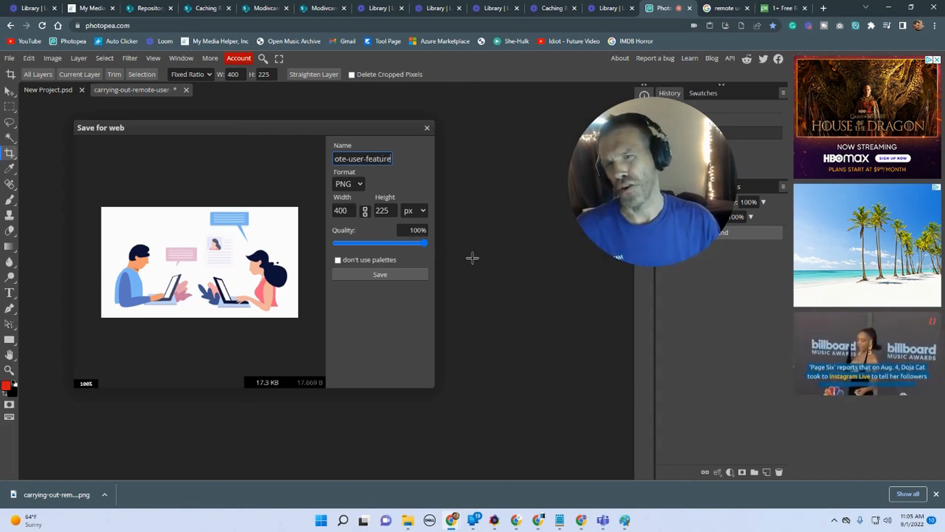
left_click(367, 274)
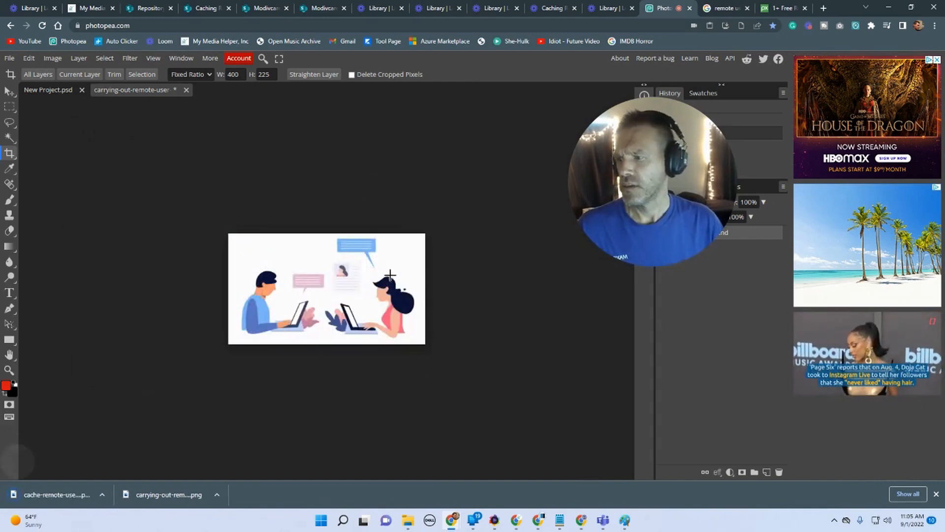
Step: Open the Caching-Remote-User-Credentials folder under Site Assets > SitePages via the site contents
left_click(204, 8)
left_click(259, 8)
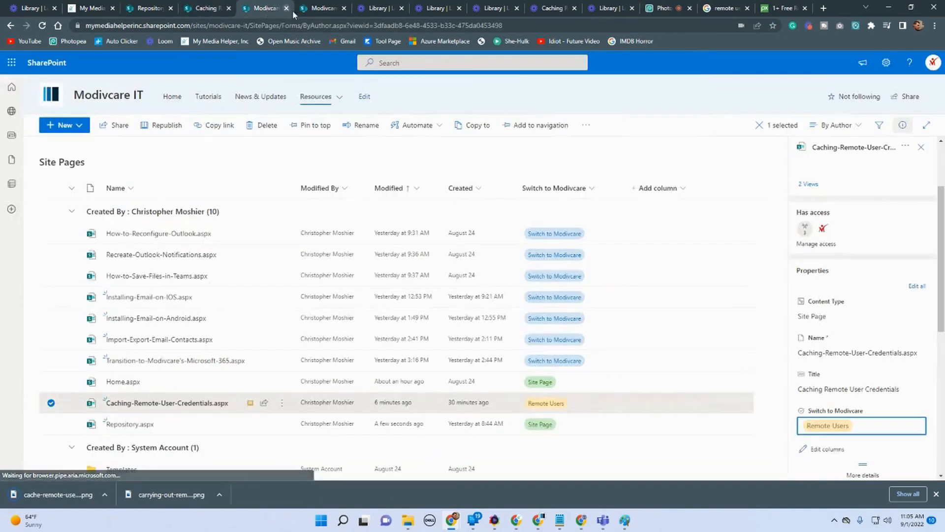
left_click(302, 9)
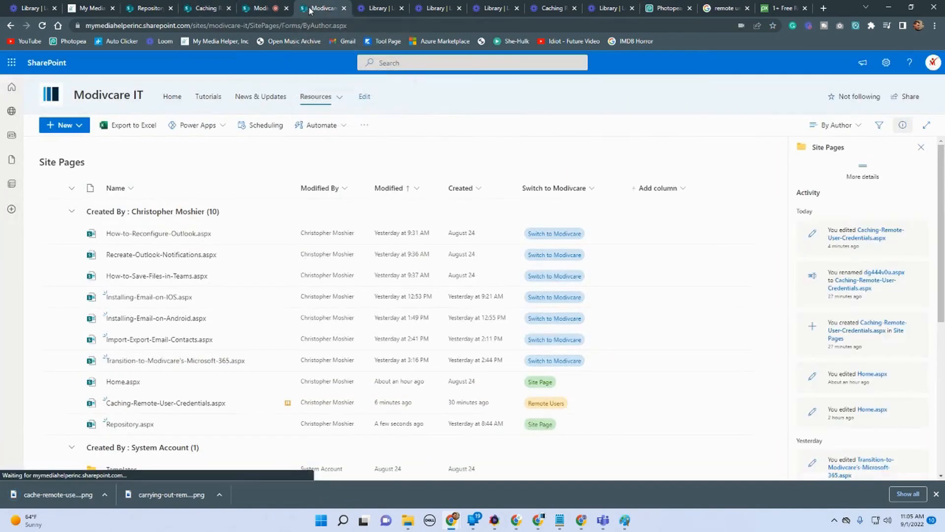
left_click(886, 64)
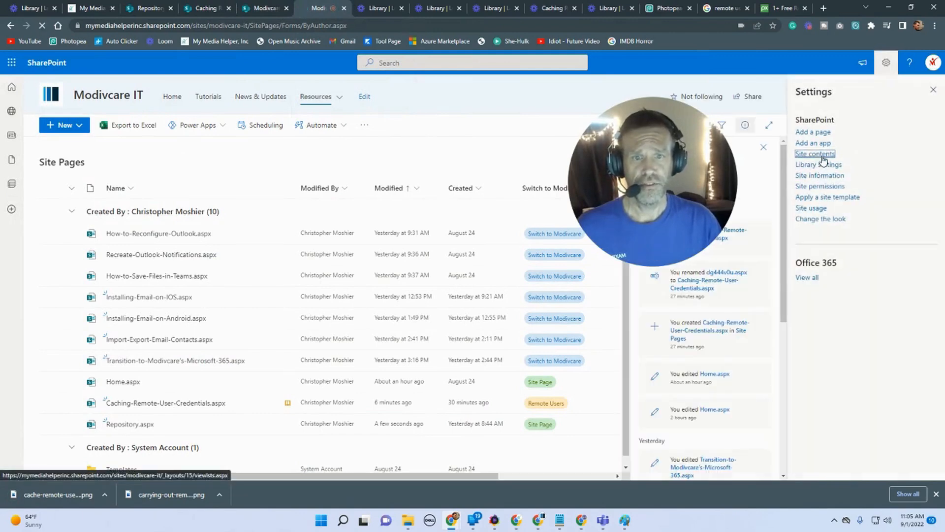
left_click(815, 154)
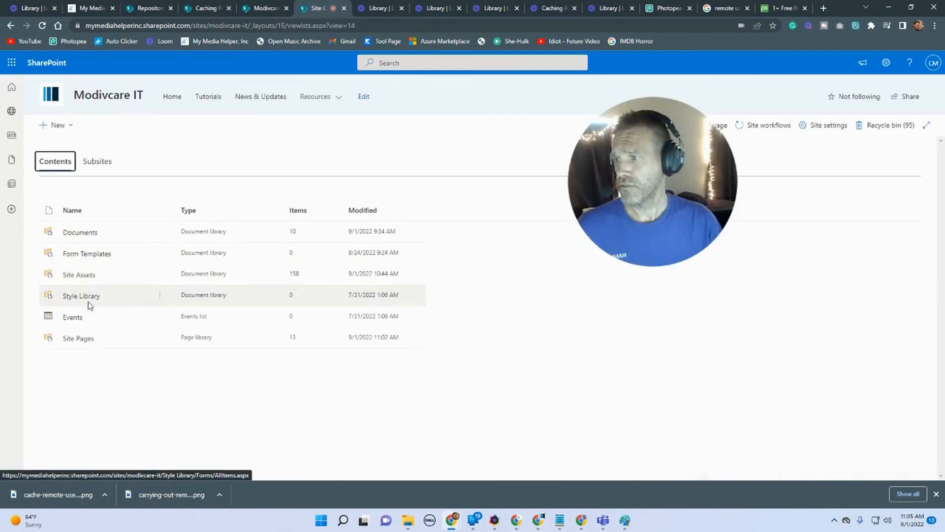
left_click(79, 275)
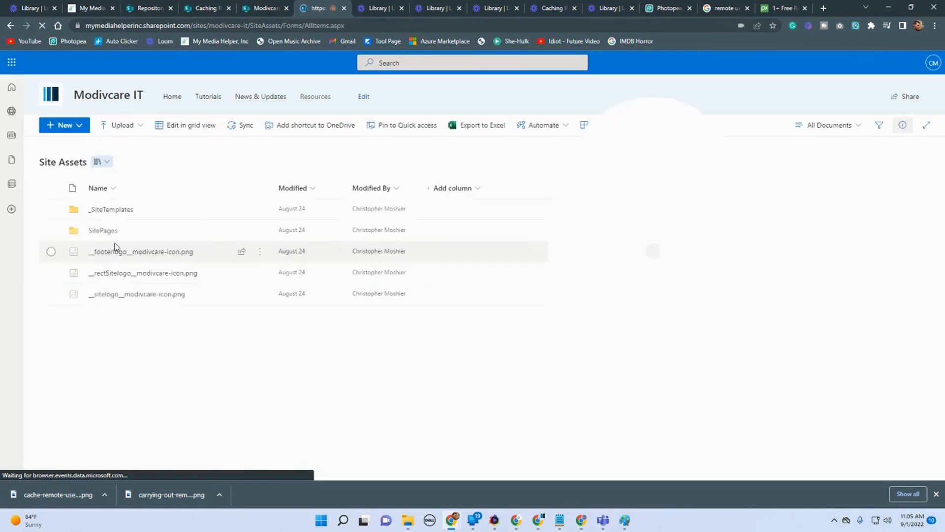
left_click(105, 230)
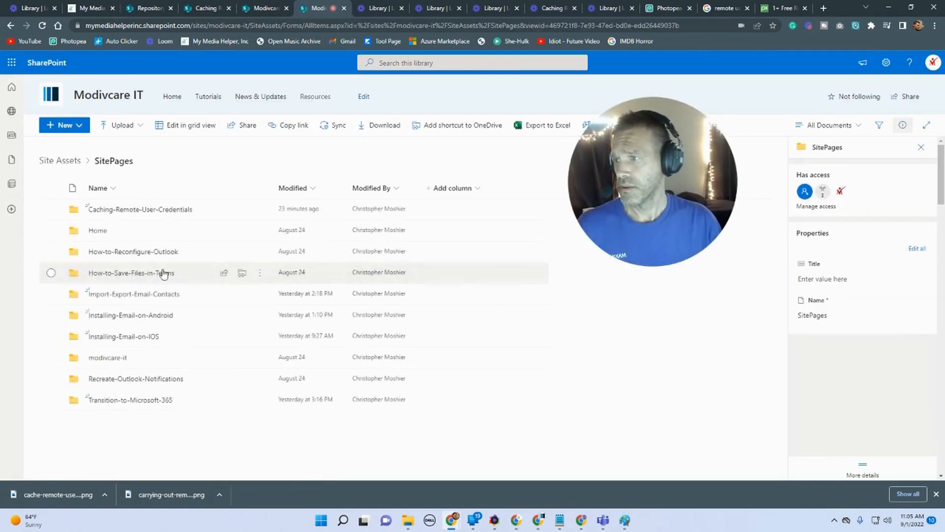
left_click(142, 210)
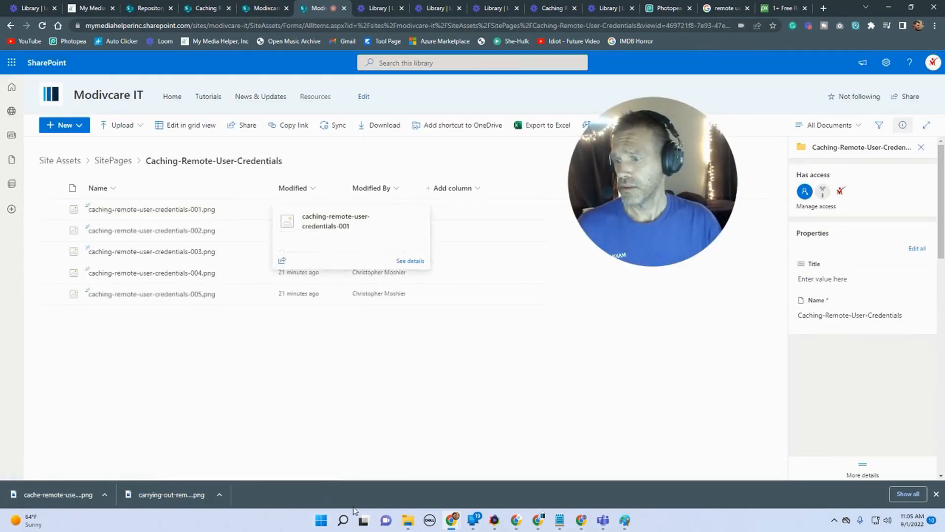
Step: Upload the cache-remote-user-feature image from the Downloads folder into the Caching-Remote-User-Credentials folder
mouse_move(408, 526)
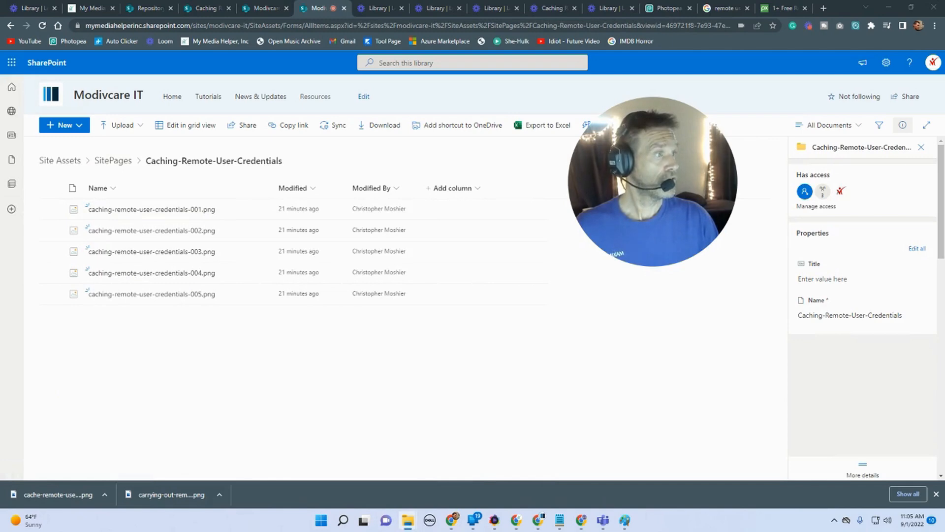
left_click_drag(944, 140, 662, 164)
left_click(775, 345)
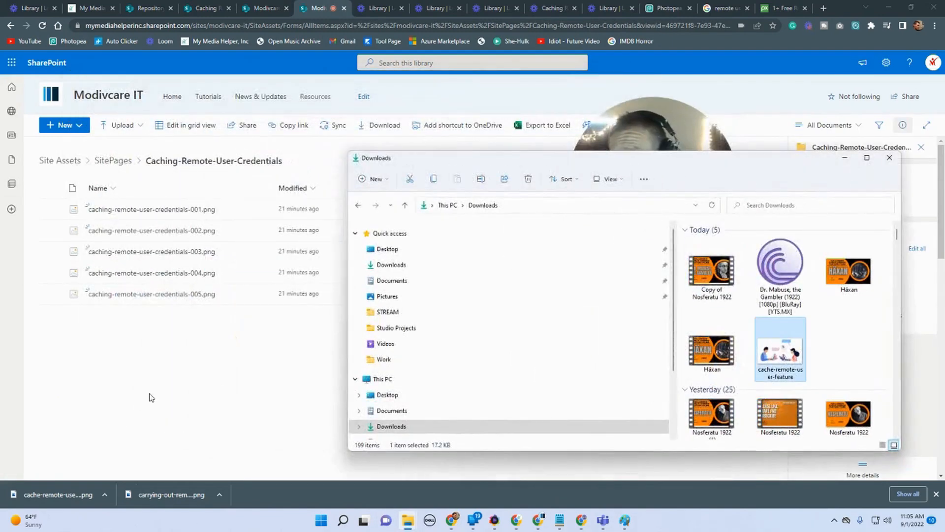
left_click_drag(788, 355, 349, 390)
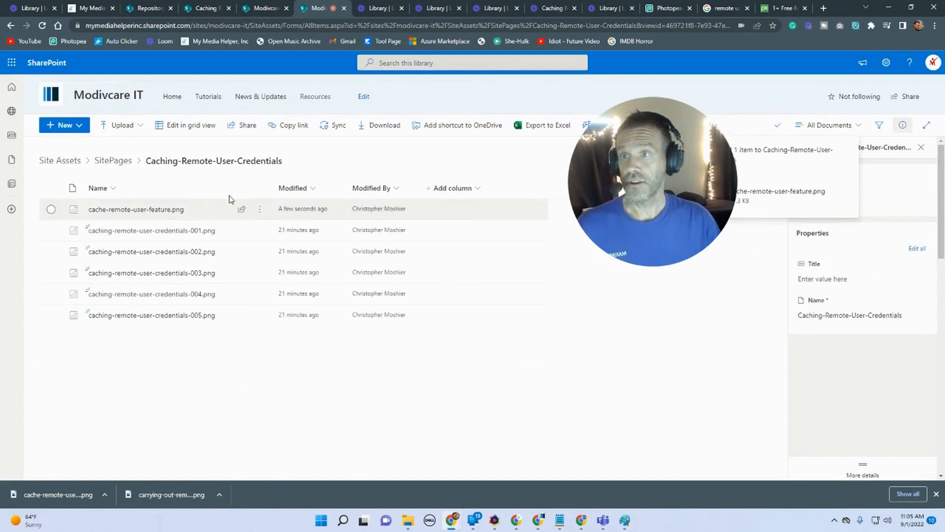
Step: Change the news page thumbnail to cache-remote-user-feature from the site's Caching-Remote-User-Credentials assets folder
left_click(266, 7)
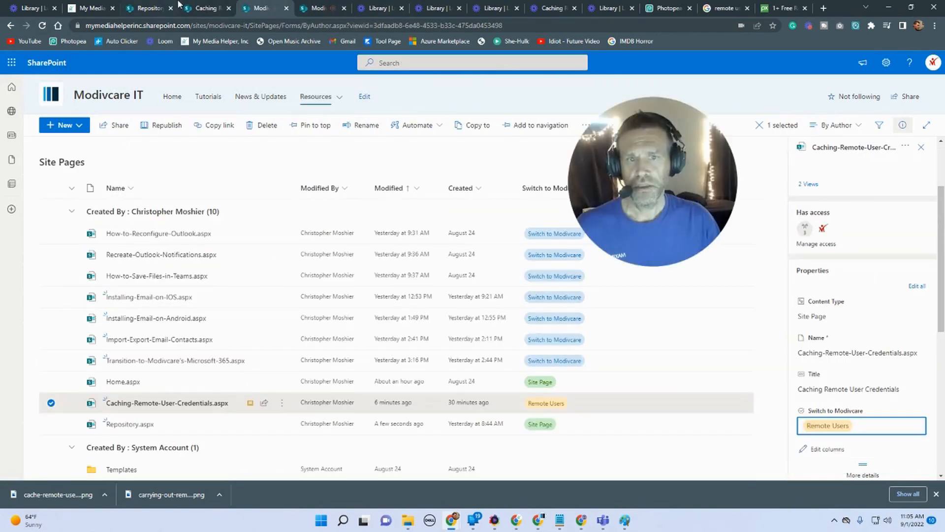
left_click(200, 8)
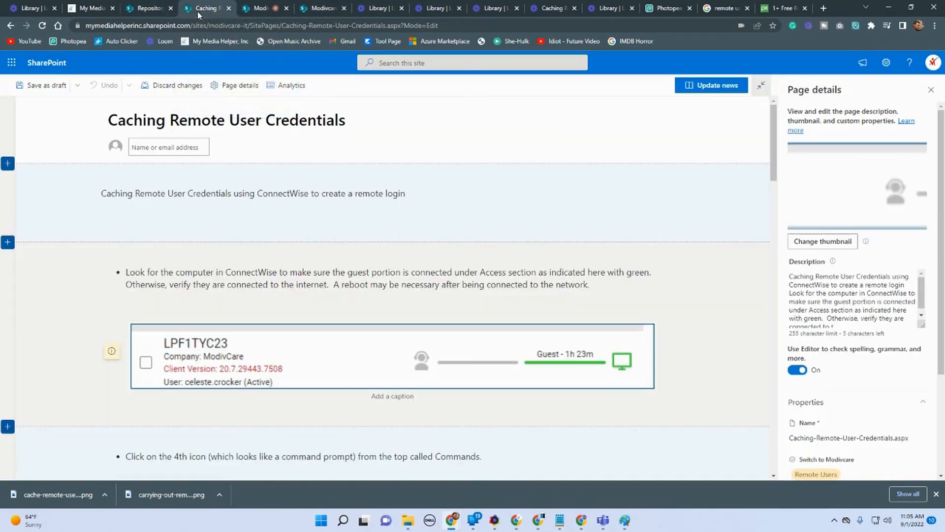
left_click(820, 242)
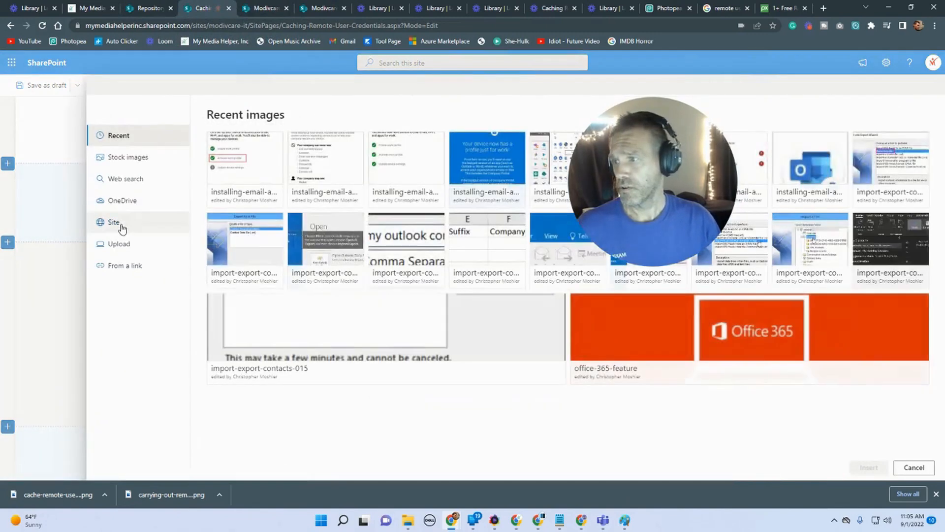
left_click(118, 223)
left_click(344, 148)
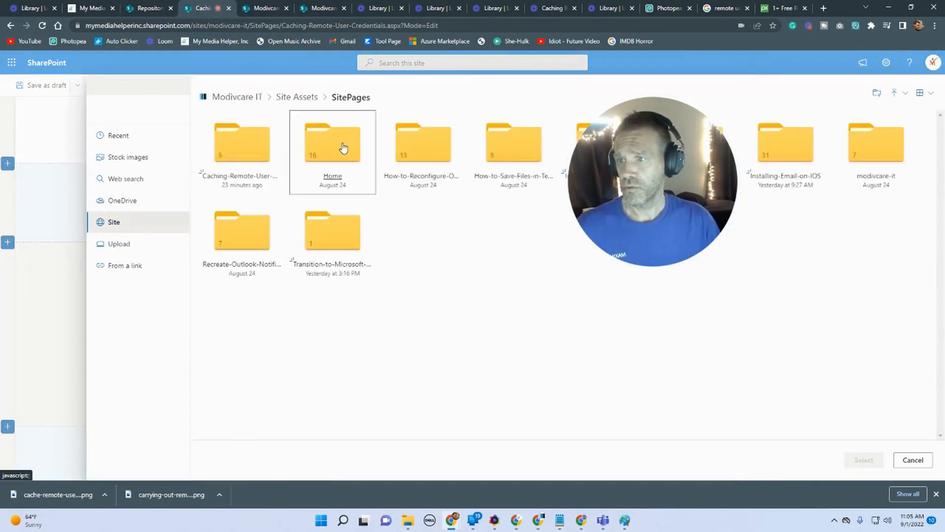
left_click(264, 147)
left_click_drag(659, 122, 285, 272)
left_click(279, 117)
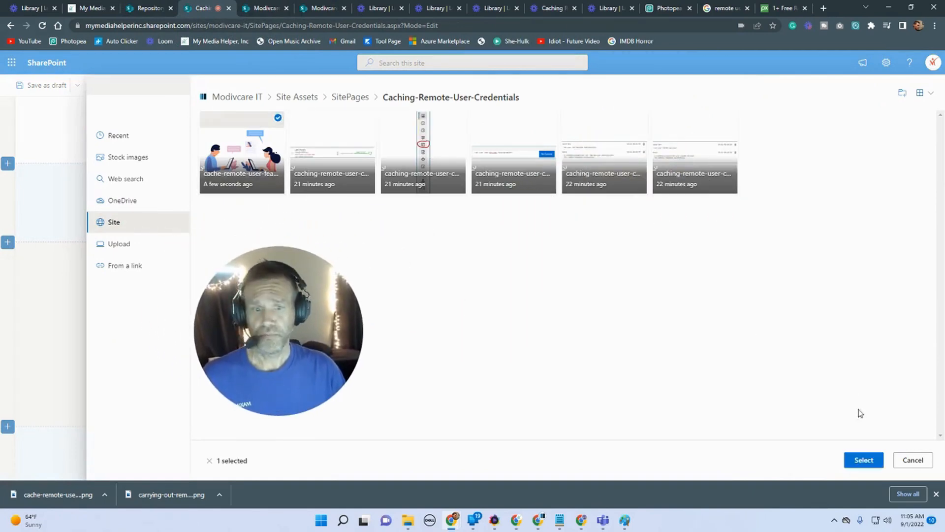
left_click(864, 460)
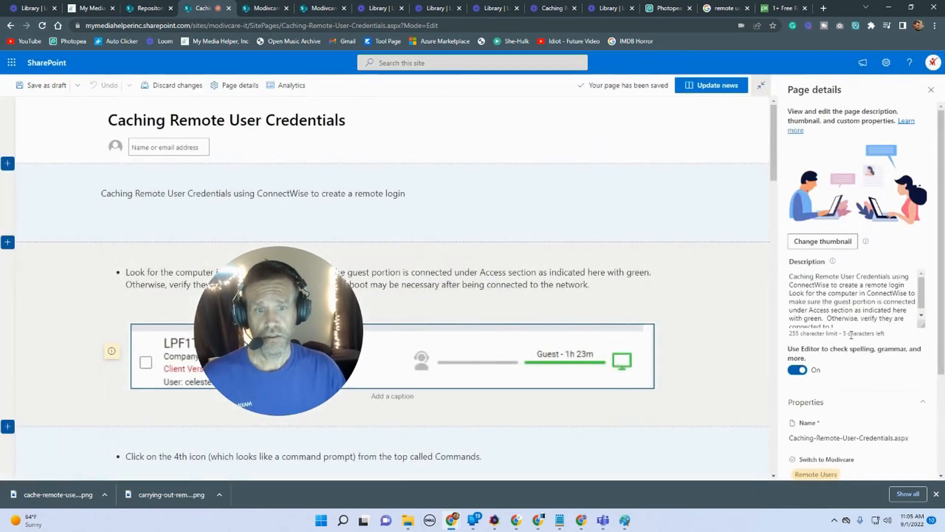
Step: Update the news post and reload the Repository page to view the Remote User section
left_click(711, 87)
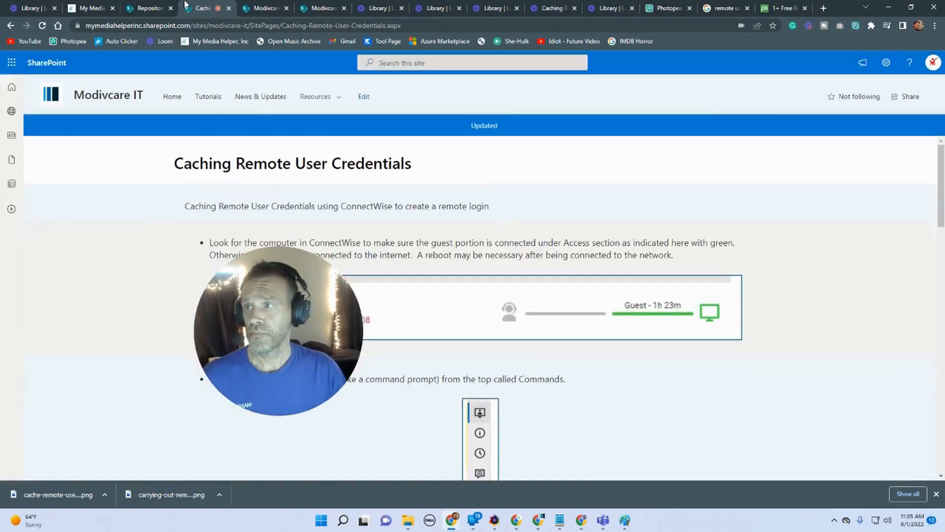
left_click(148, 9)
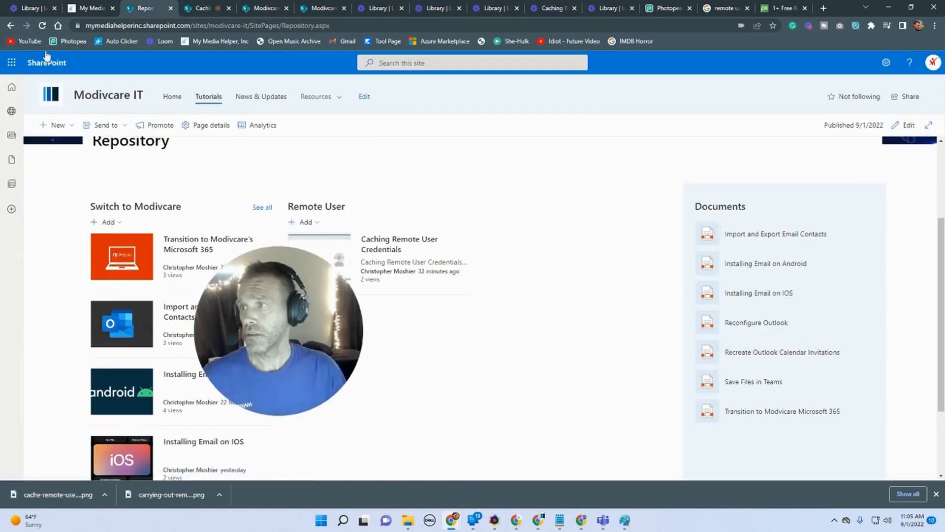
left_click(42, 25)
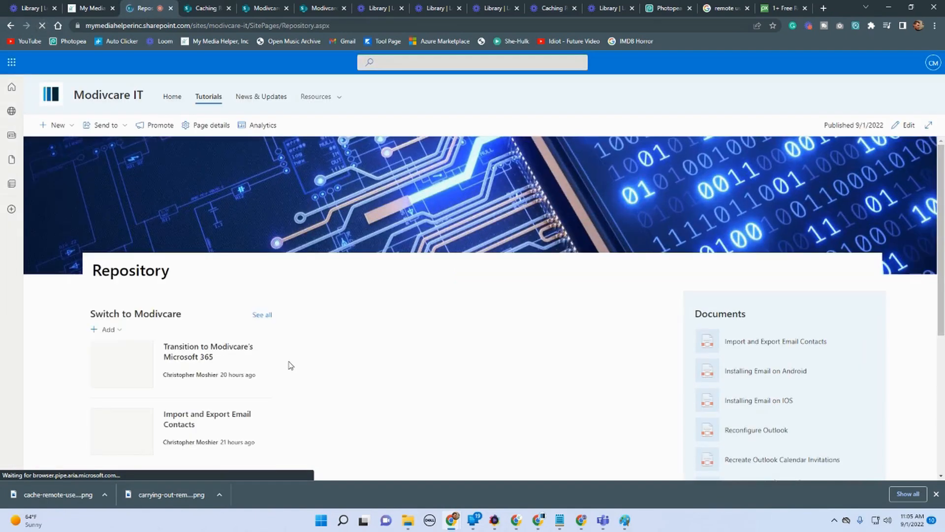
Step: Review the Repository page's news sections and open the Installing Email on IOS post
left_click_drag(316, 321, 607, 209)
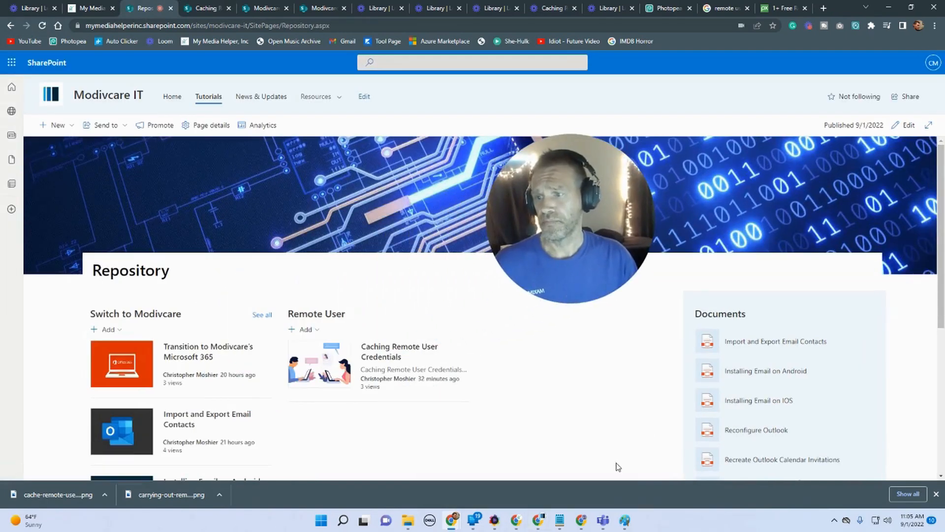
scroll(350, 394, "down", 3)
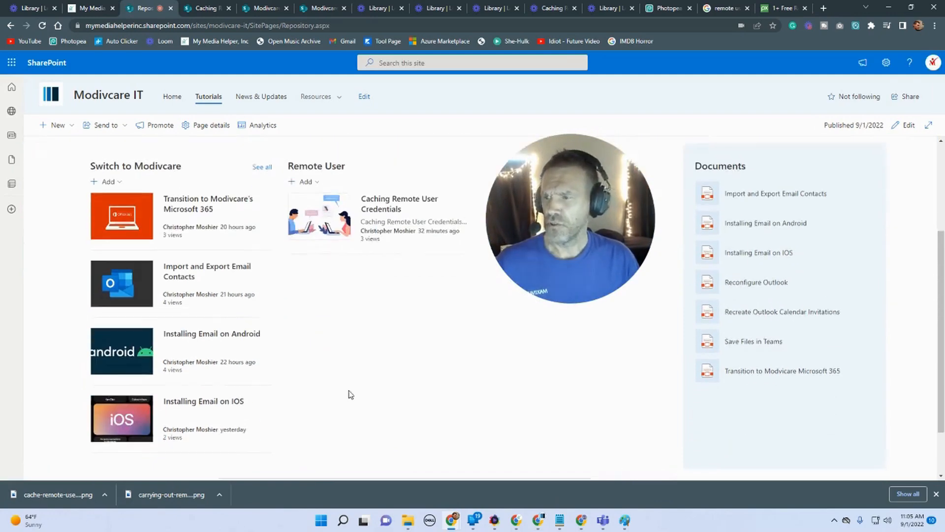
left_click(194, 403)
mouse_move(516, 521)
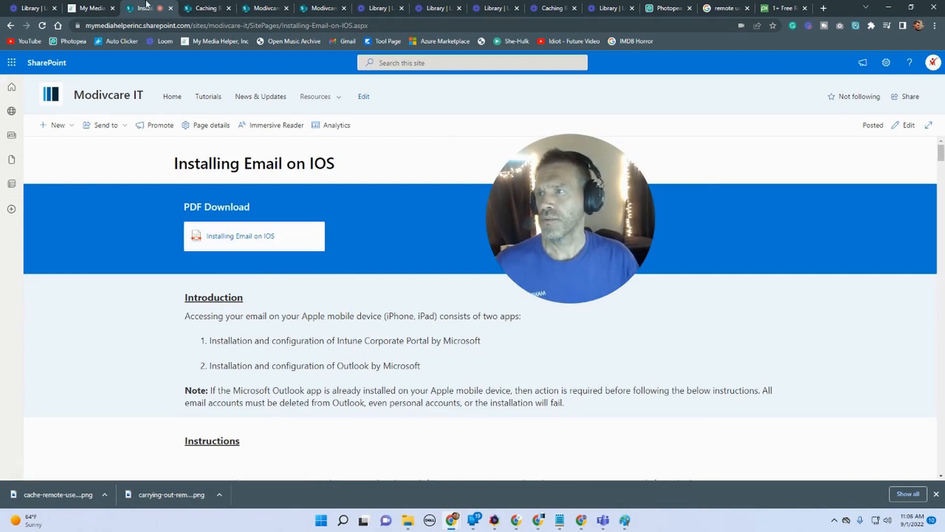
Step: Create a new folder named Remote Users in the site's Documents library
left_click(250, 9)
left_click(321, 9)
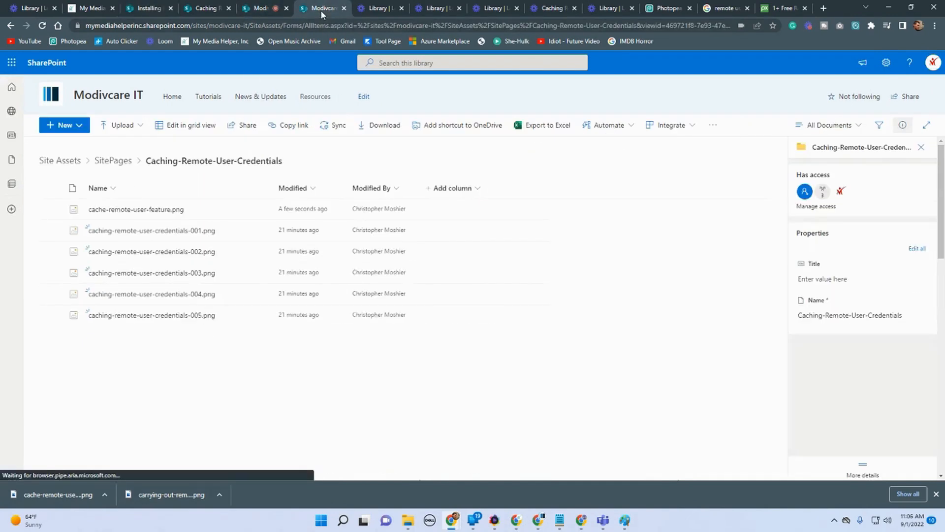
left_click(60, 161)
left_click(886, 62)
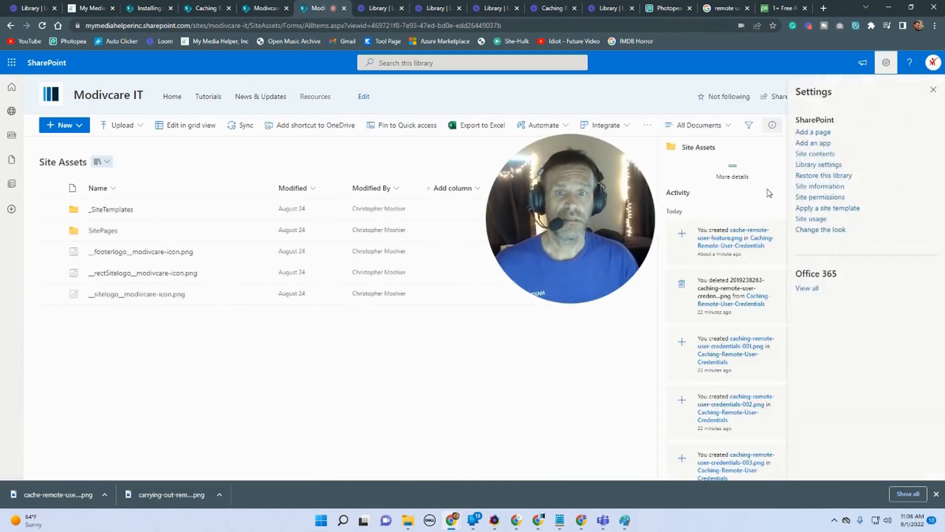
left_click(813, 153)
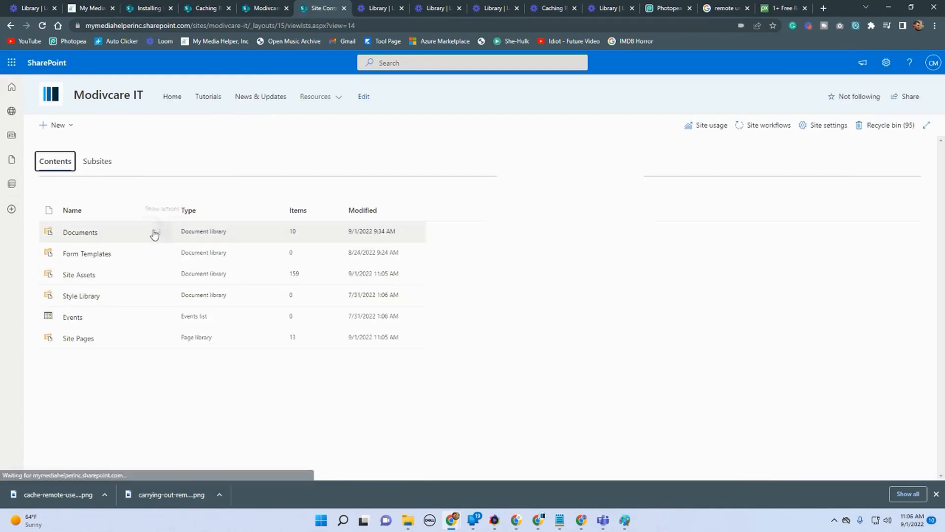
left_click(80, 232)
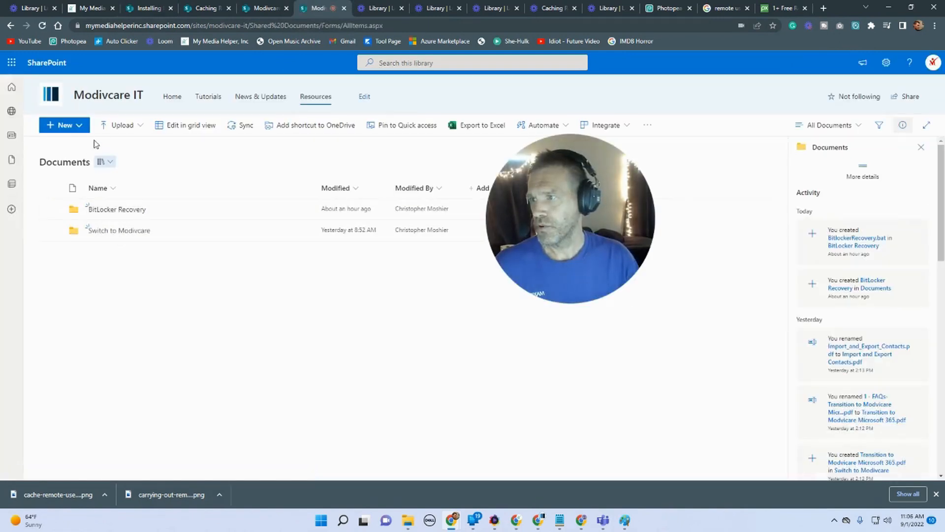
left_click(66, 126)
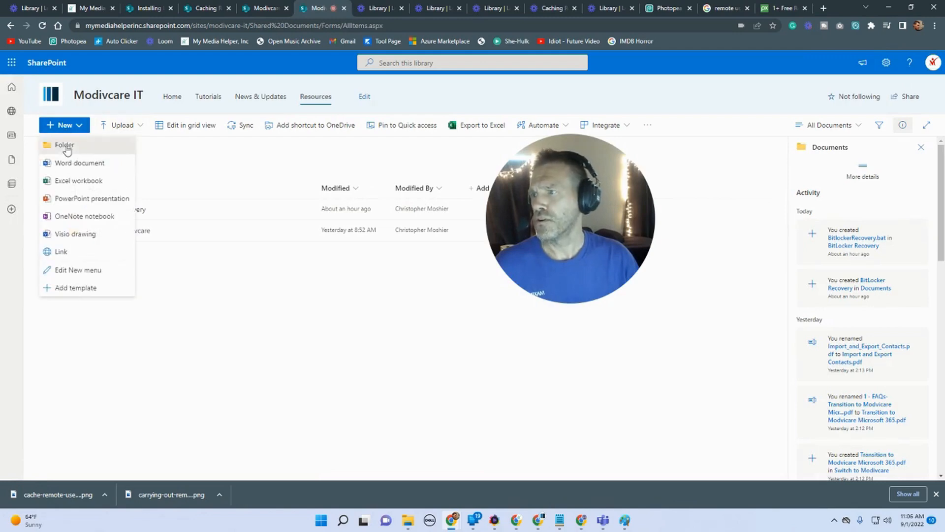
left_click(66, 145)
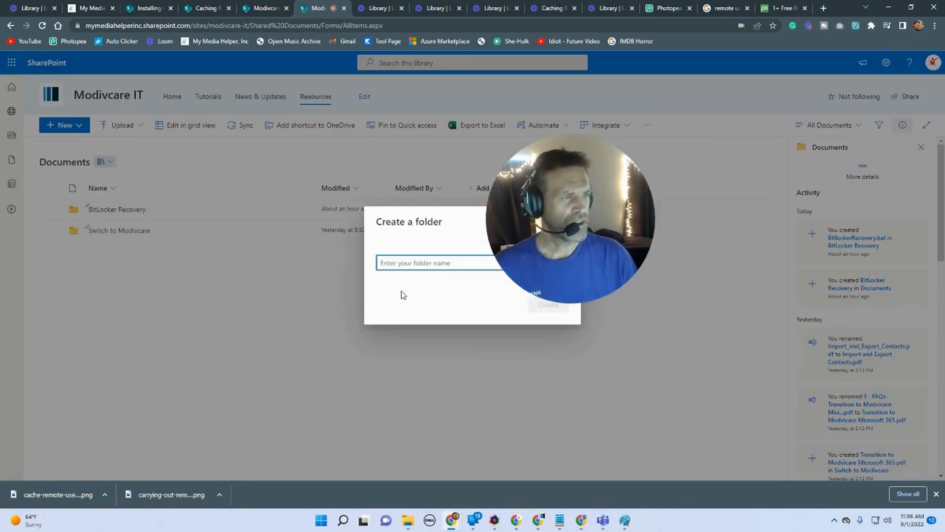
type("Remote Users")
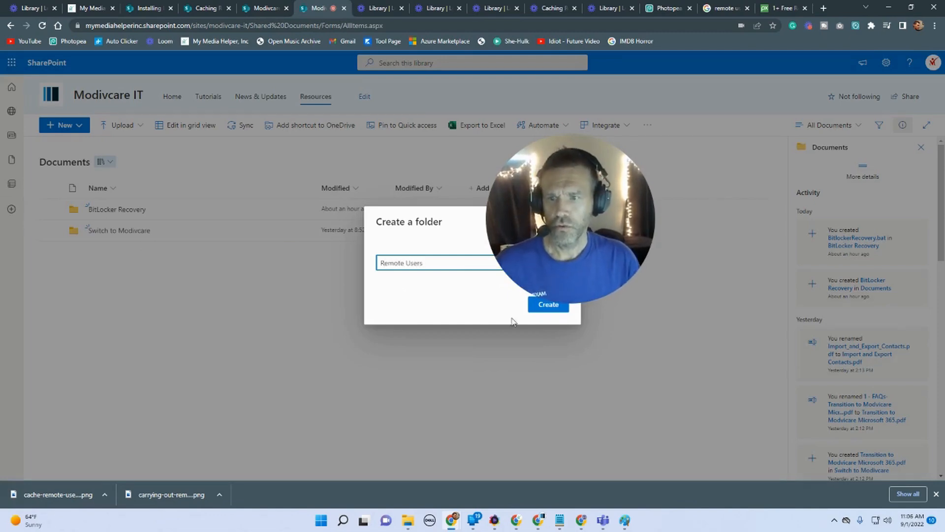
left_click(543, 306)
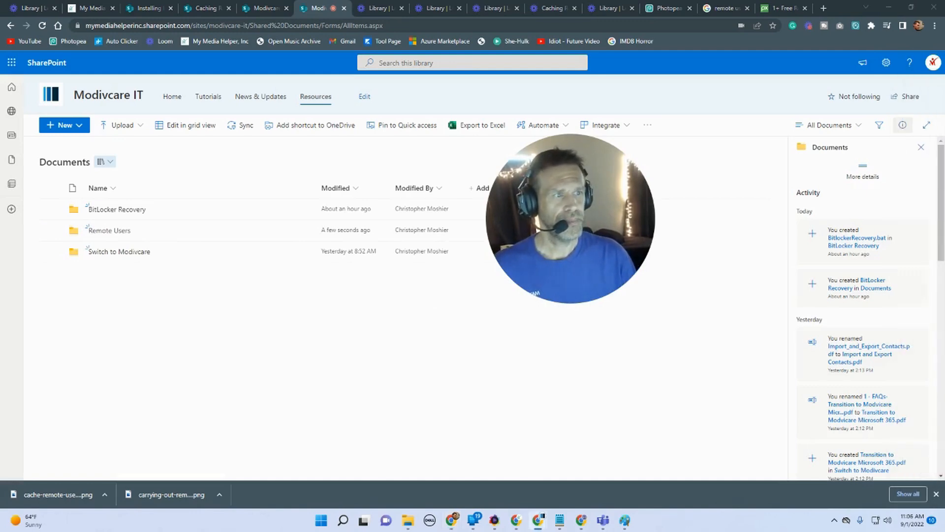
Step: Open the Remote Users folder and upload the Caching Remote User Credentials using Connectwise Word document into it
left_click_drag(944, 69, 168, 17)
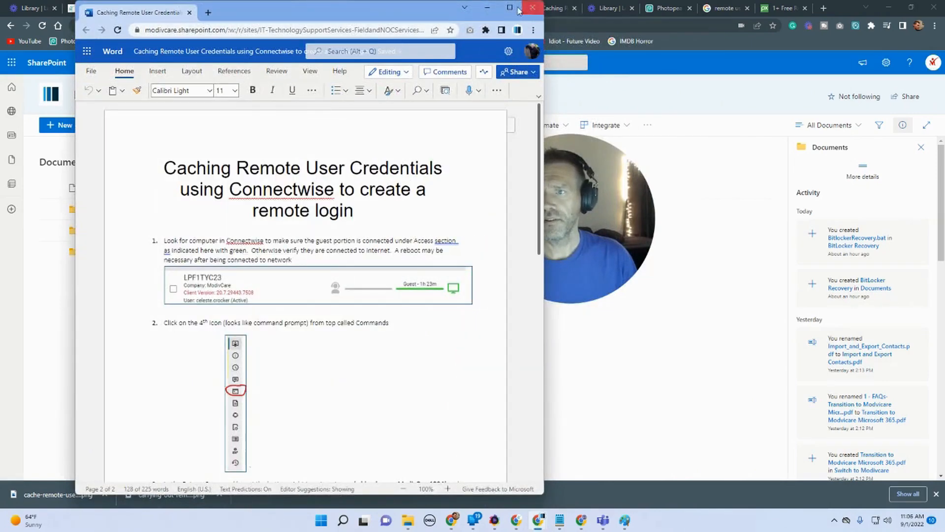
left_click(510, 8)
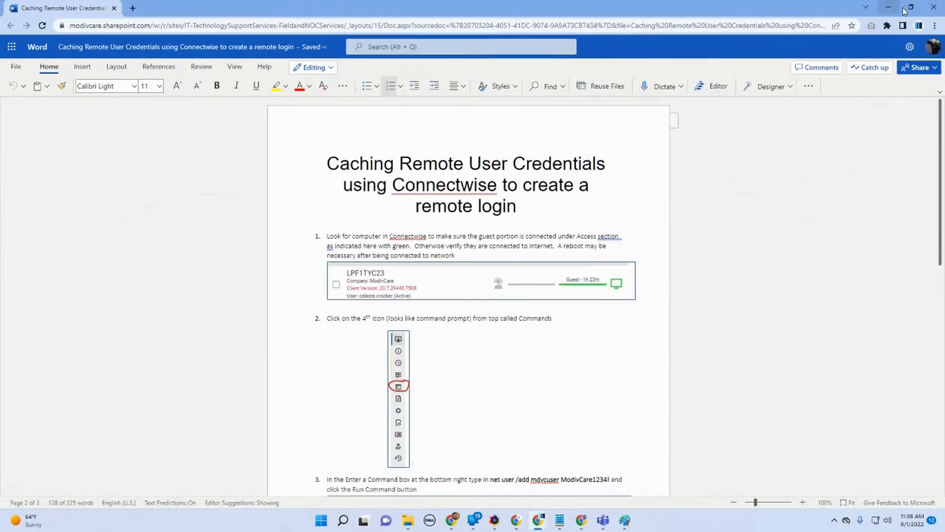
left_click(889, 7)
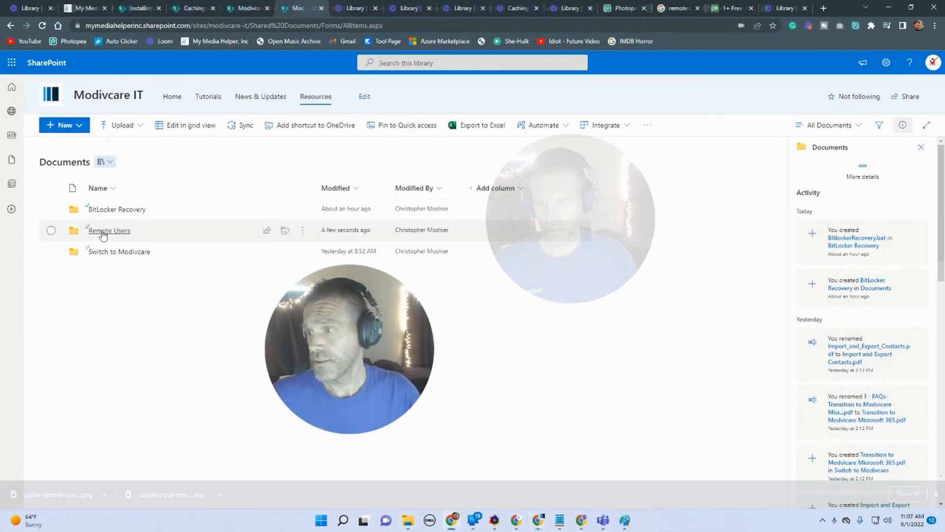
left_click(103, 232)
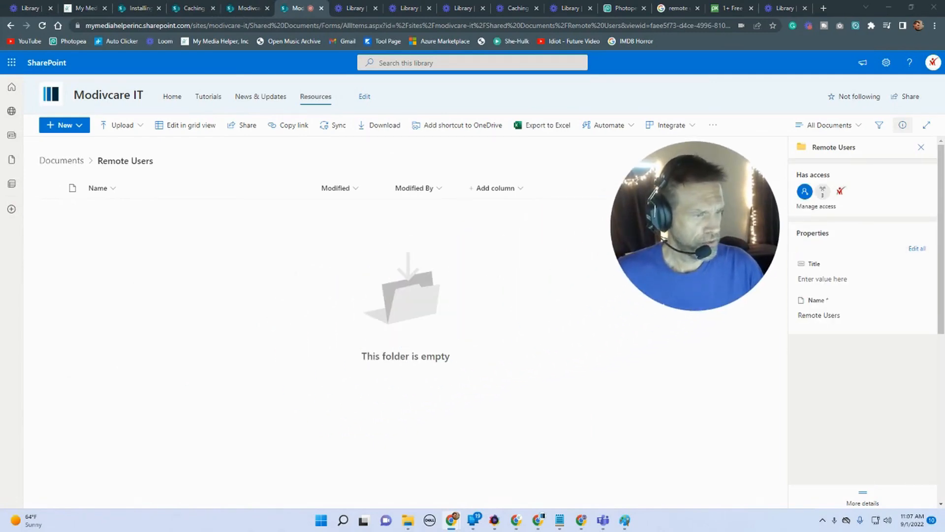
left_click_drag(943, 374, 261, 305)
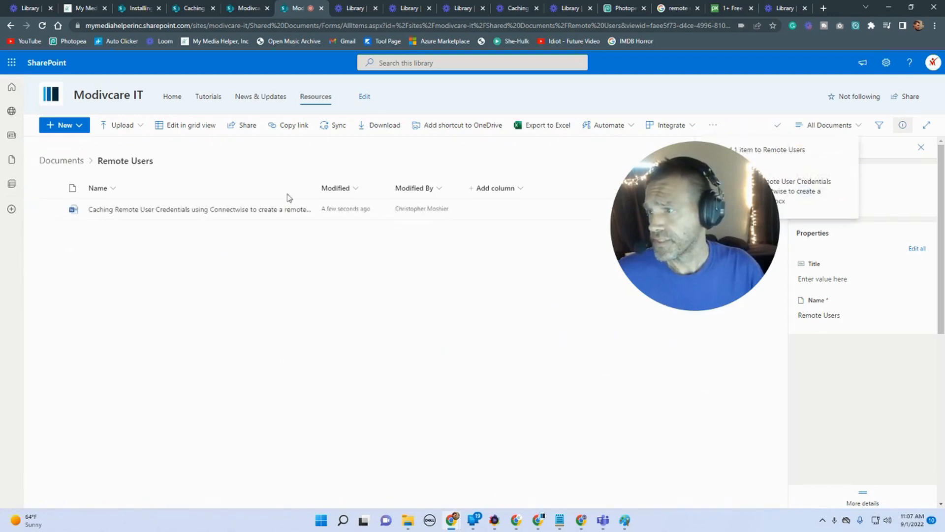
Step: Rename the uploaded document to Caching Remote User Credentials using Connectwise, dropping the trailing words
left_click(303, 209)
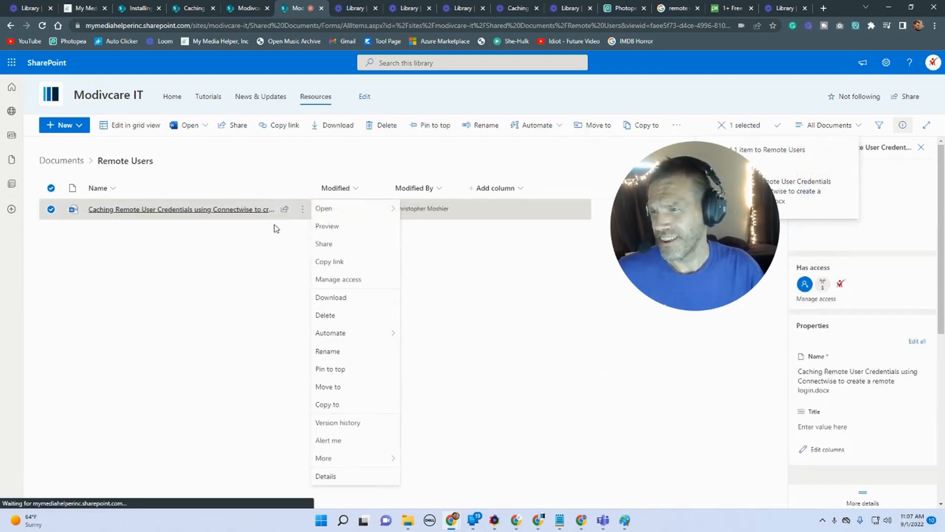
left_click(335, 352)
left_click(472, 278)
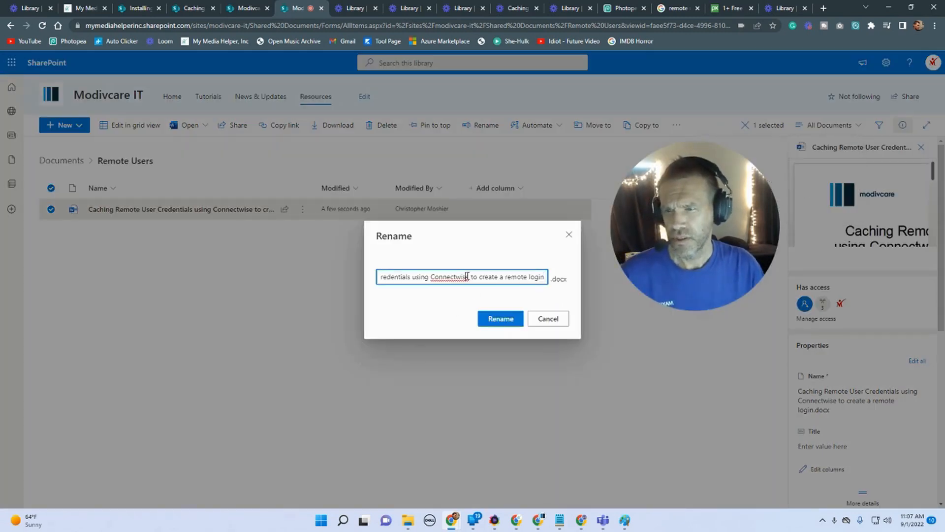
left_click_drag(472, 279, 814, 270)
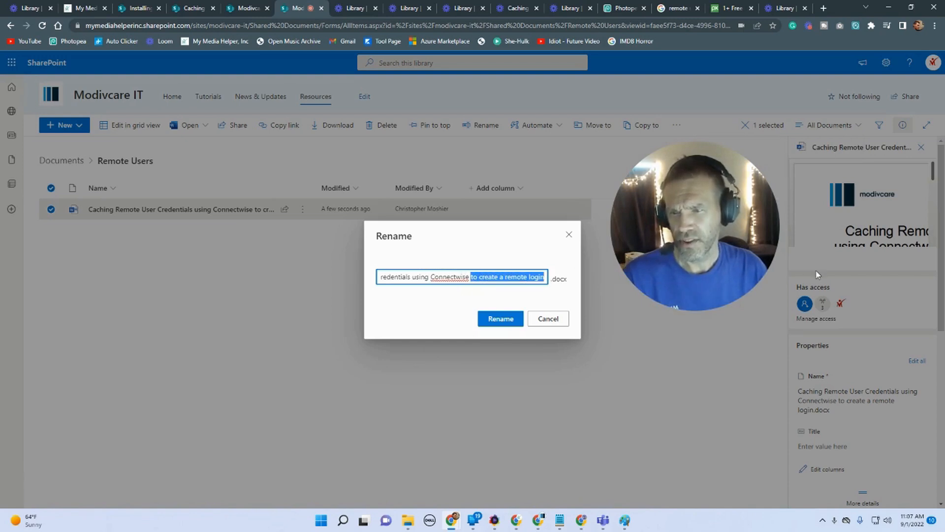
key("BackSpace")
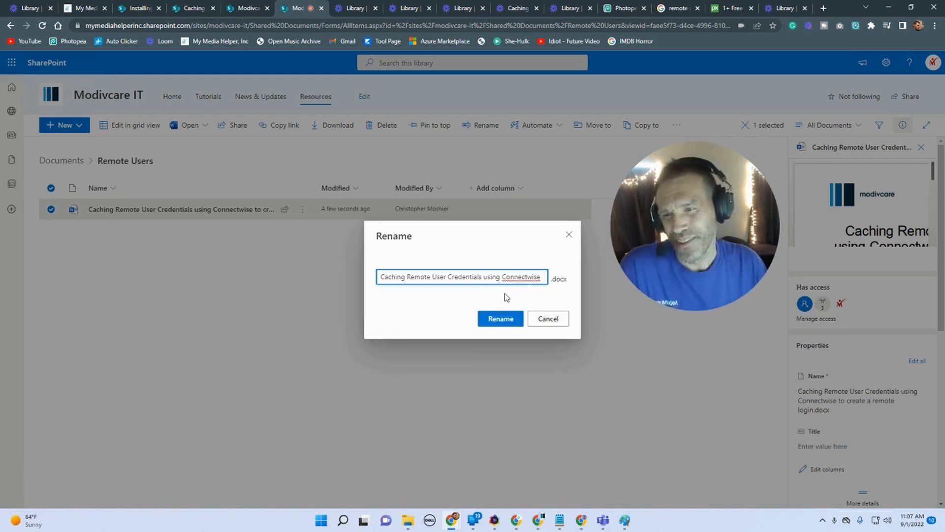
left_click(502, 320)
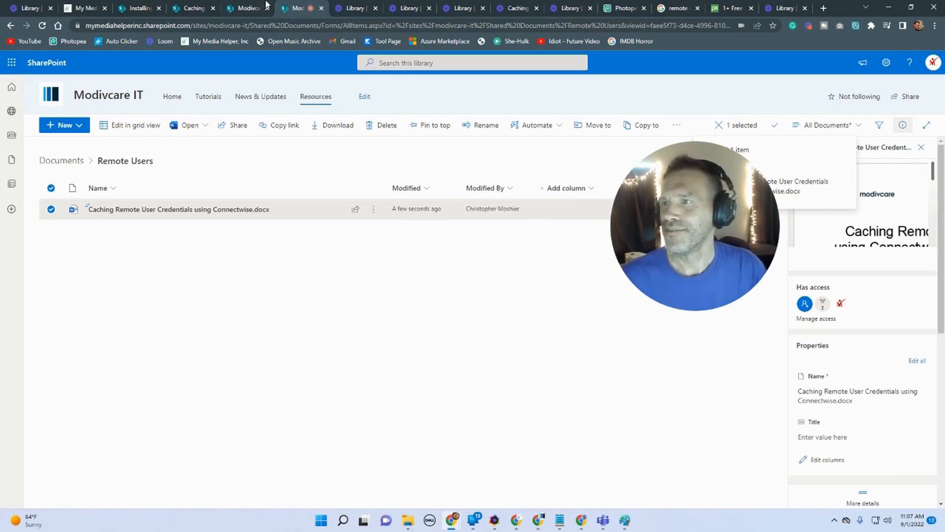
Step: Edit the Caching Remote User Credentials post and add a Quick links web part titled Download Word Document linking to the renamed document
left_click(239, 8)
left_click(180, 7)
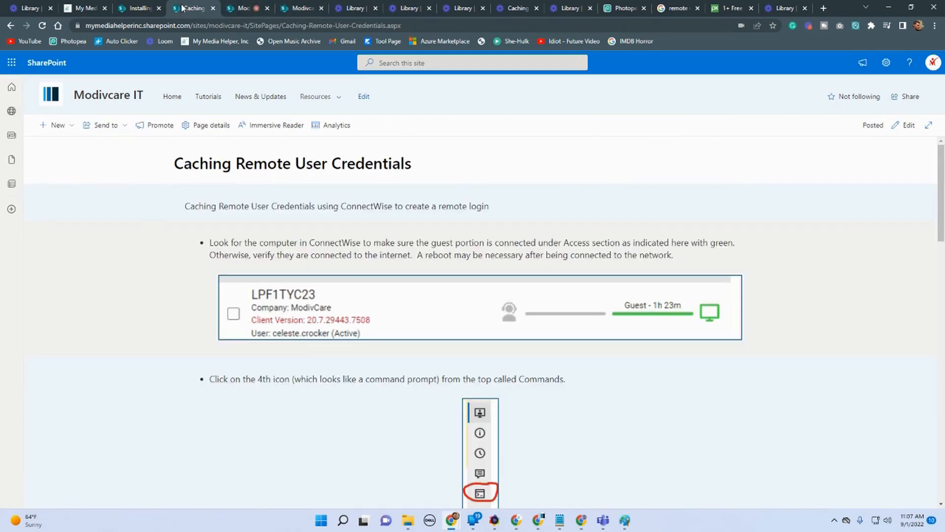
left_click(906, 125)
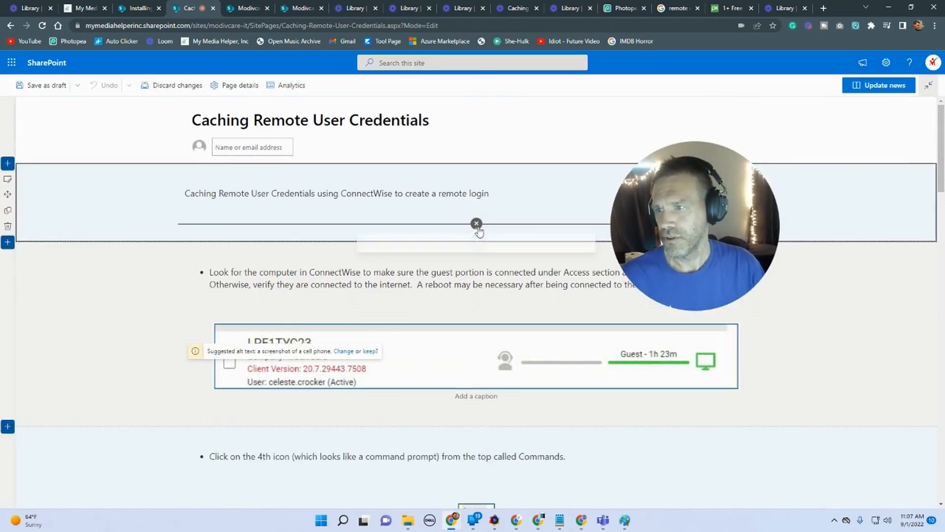
left_click(476, 225)
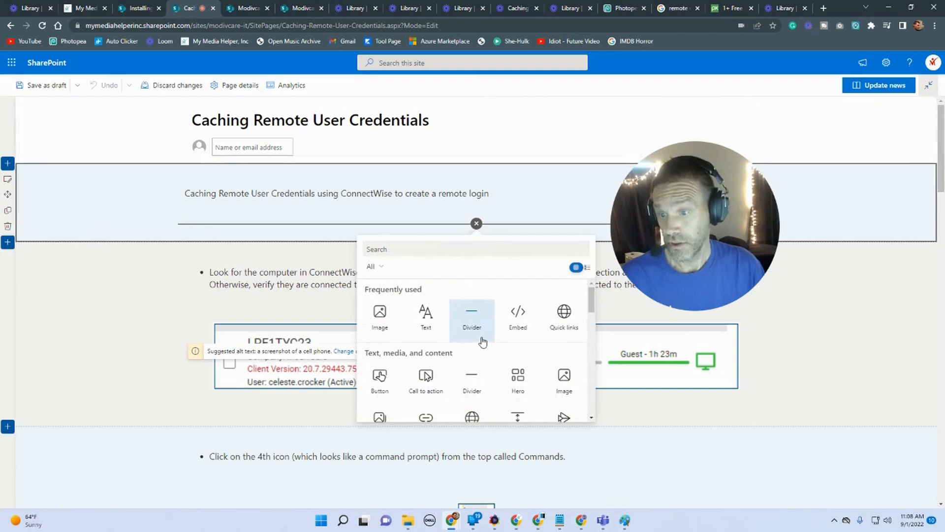
scroll(475, 335, "down", 3)
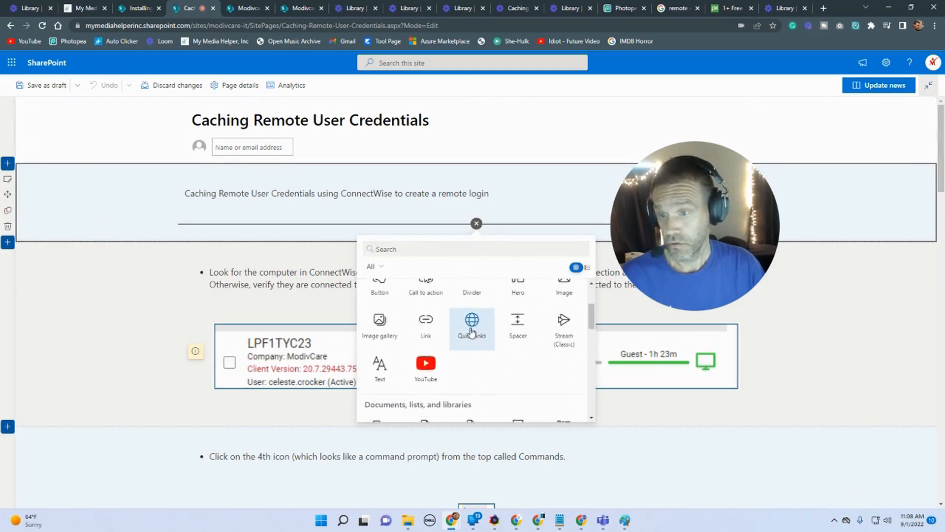
left_click(472, 330)
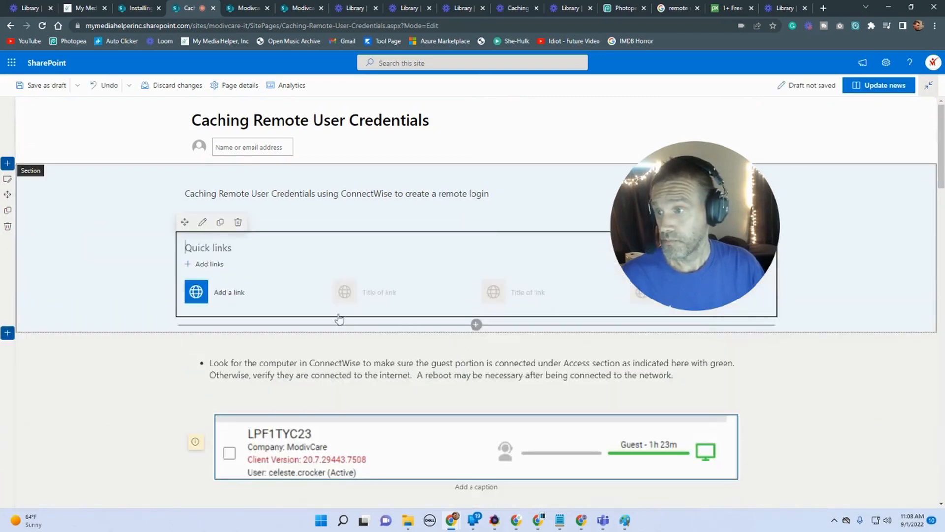
left_click(228, 294)
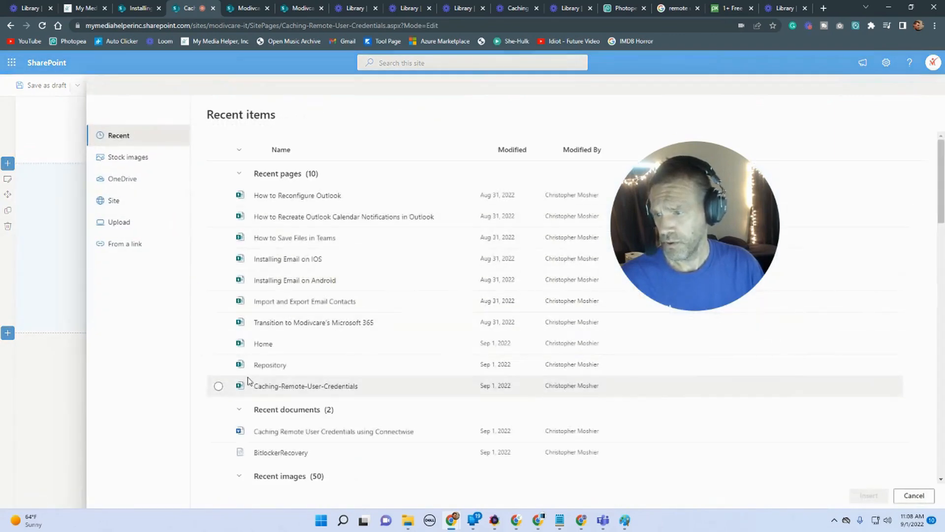
left_click(219, 431)
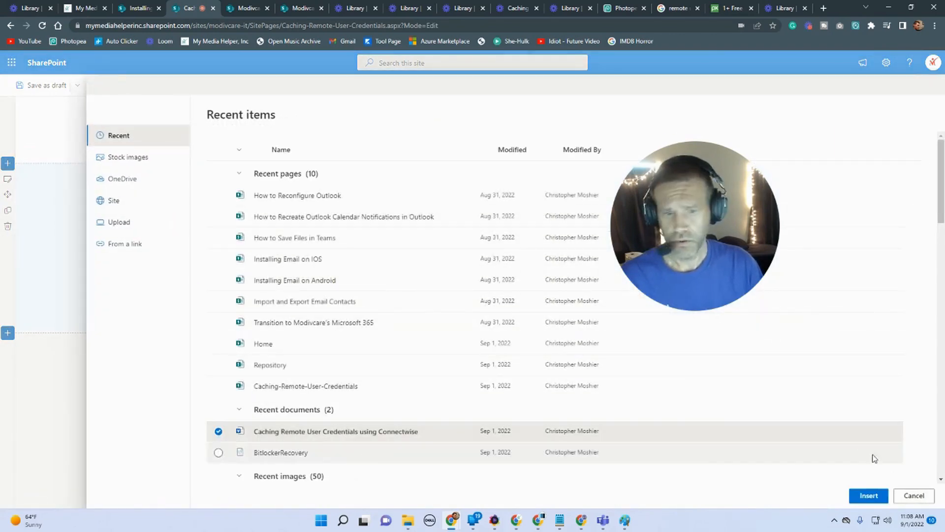
left_click(869, 495)
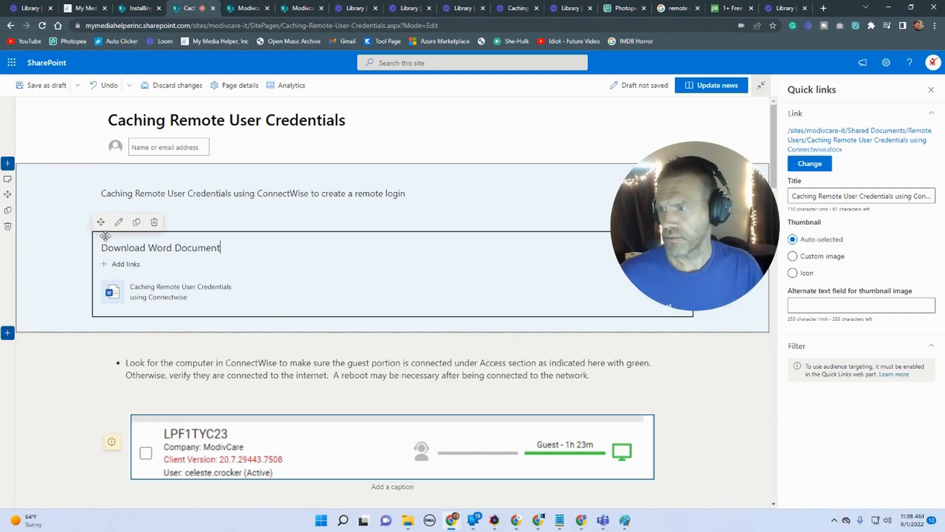
Step: Set the Quick links web part layout to Button with Fill color button appearance
left_click(118, 224)
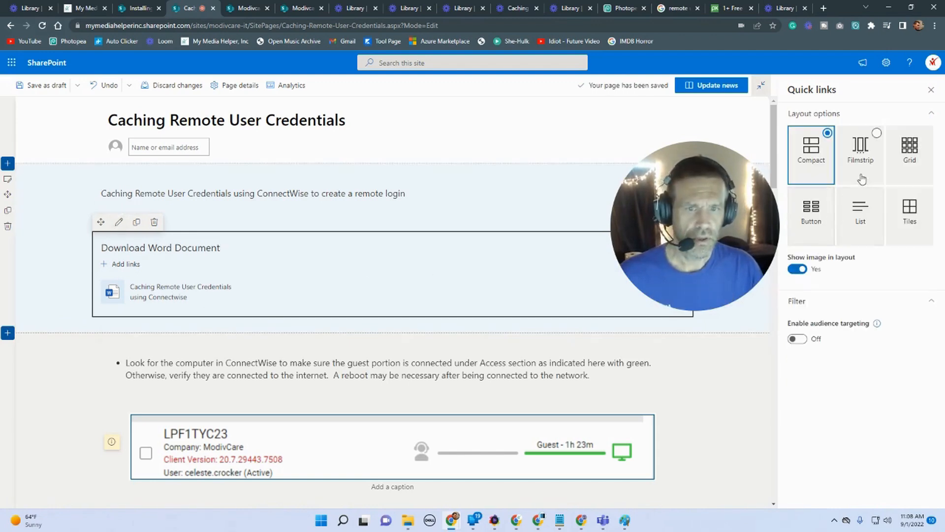
left_click(810, 217)
left_click(888, 333)
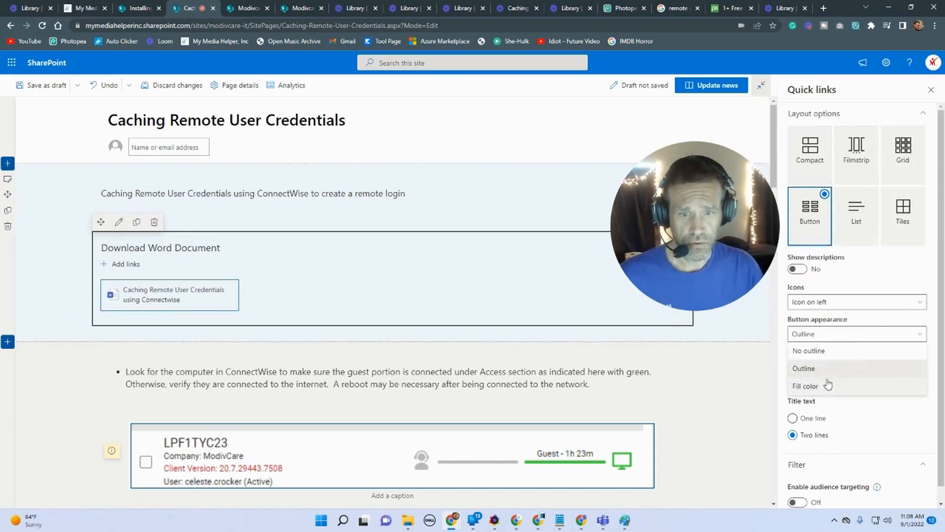
left_click(829, 386)
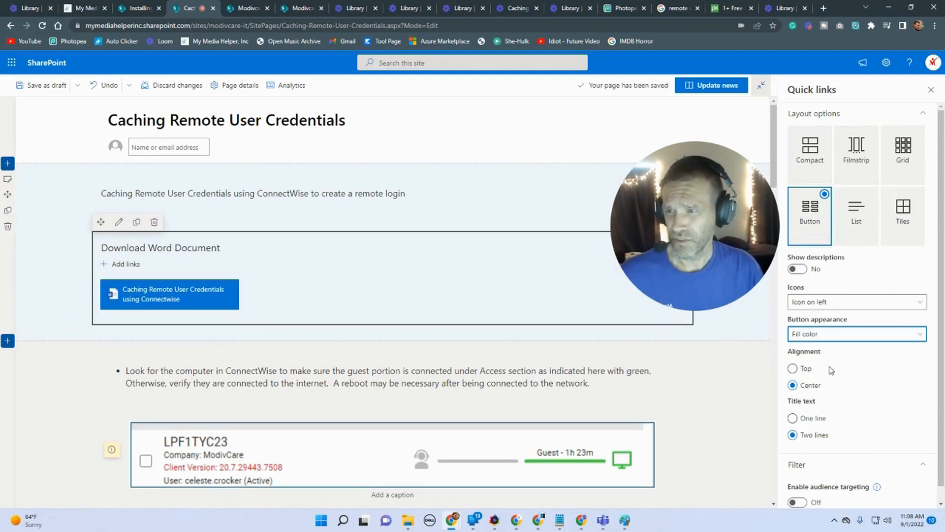
Step: Compare with the Installing Email on IOS page, then give the download button's section the darkest blue background shading
left_click(144, 7)
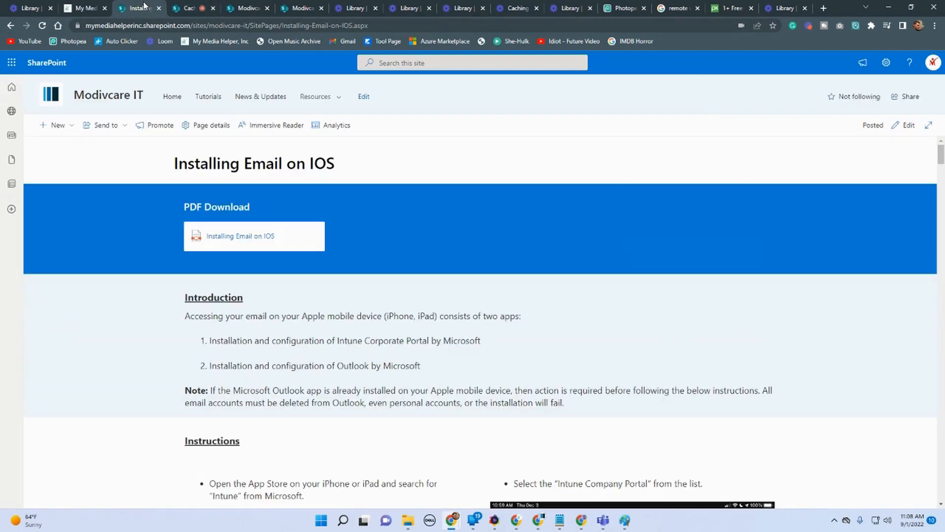
left_click(189, 10)
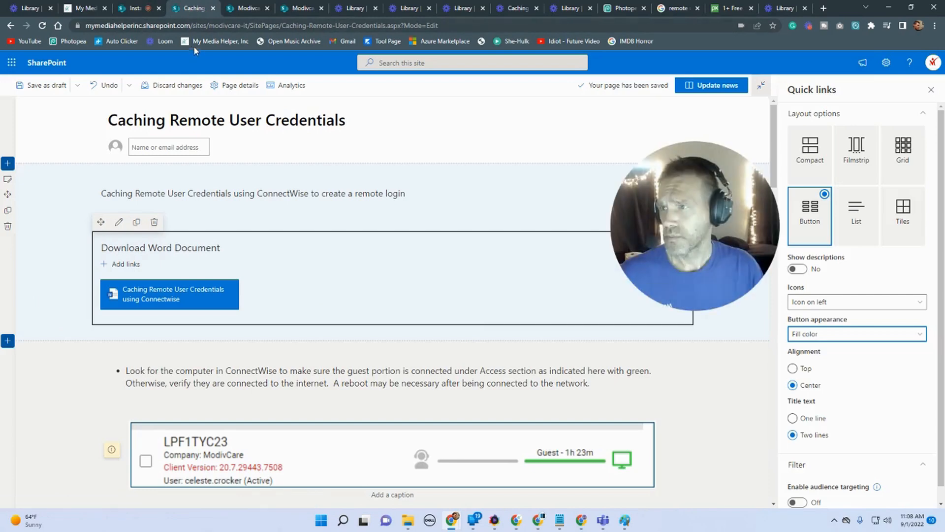
left_click(8, 181)
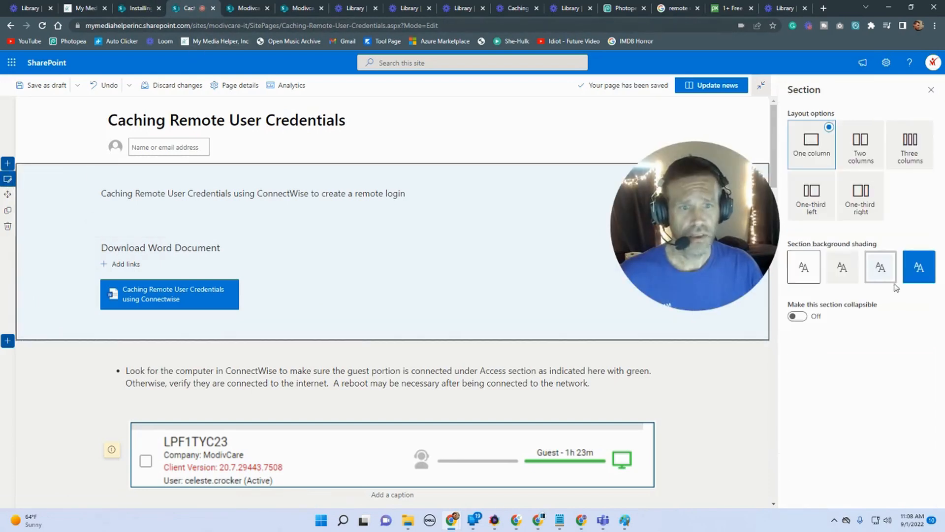
left_click(920, 266)
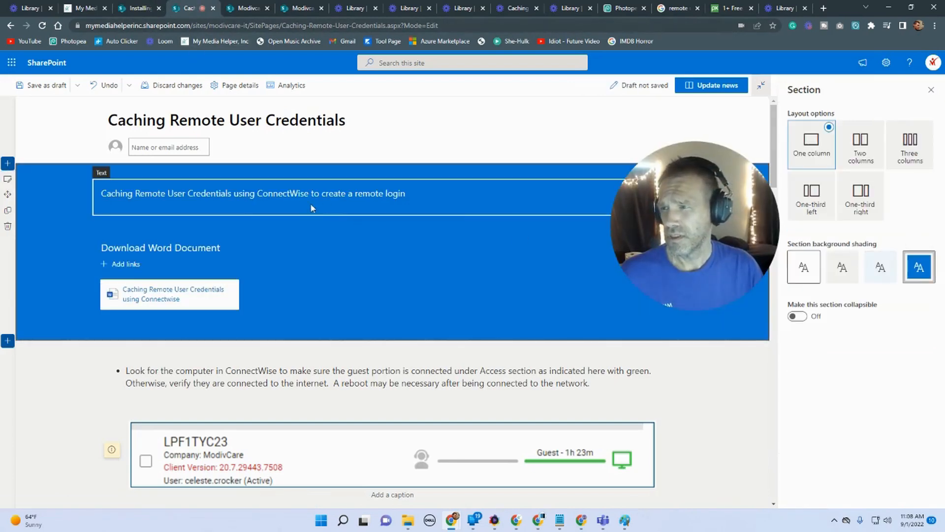
Step: Delete the introductory text web part from the blue section, leaving only the Download Word Document links
left_click(405, 199)
left_click(418, 194)
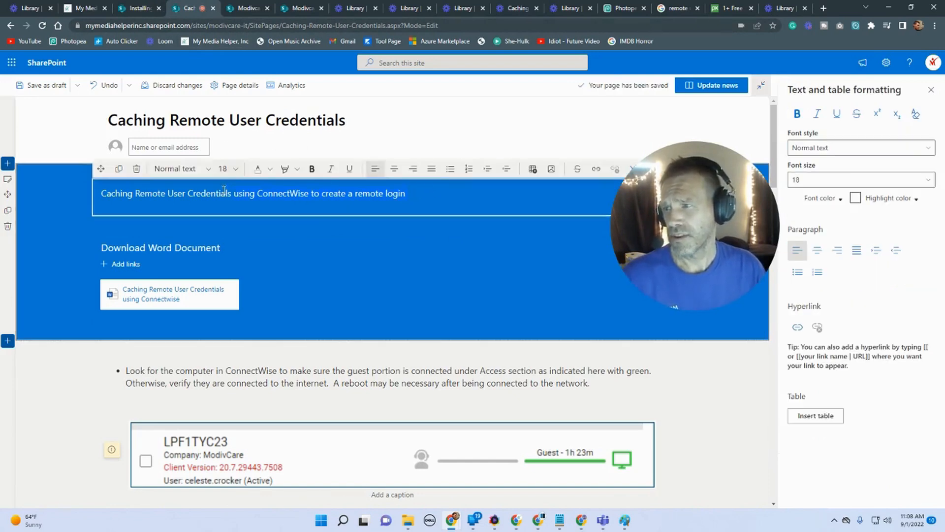
left_click(136, 169)
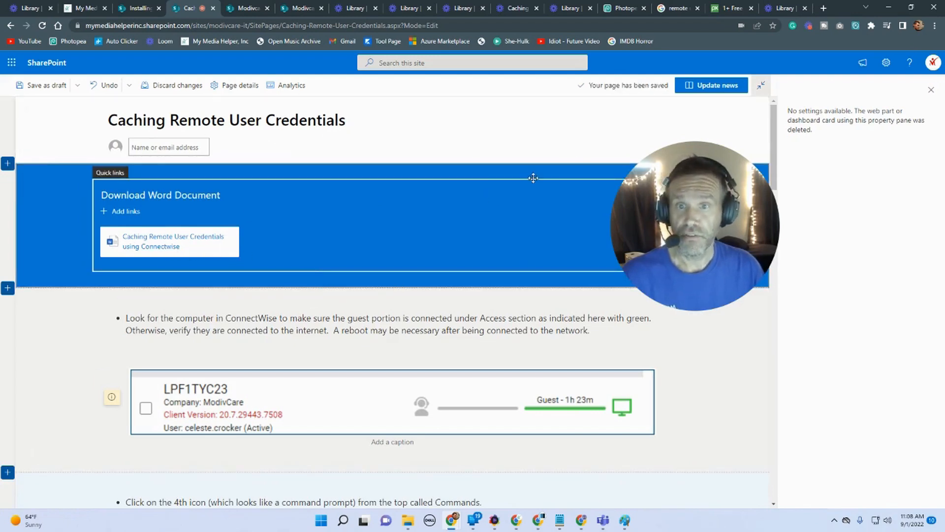
Step: Publish the updated news post and scroll through the published page
left_click(697, 85)
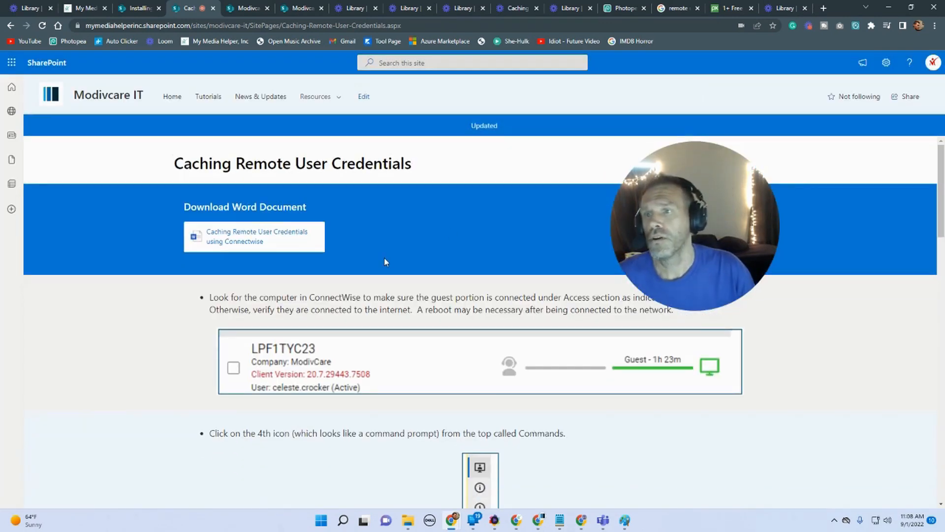
scroll(368, 328, "down", 2)
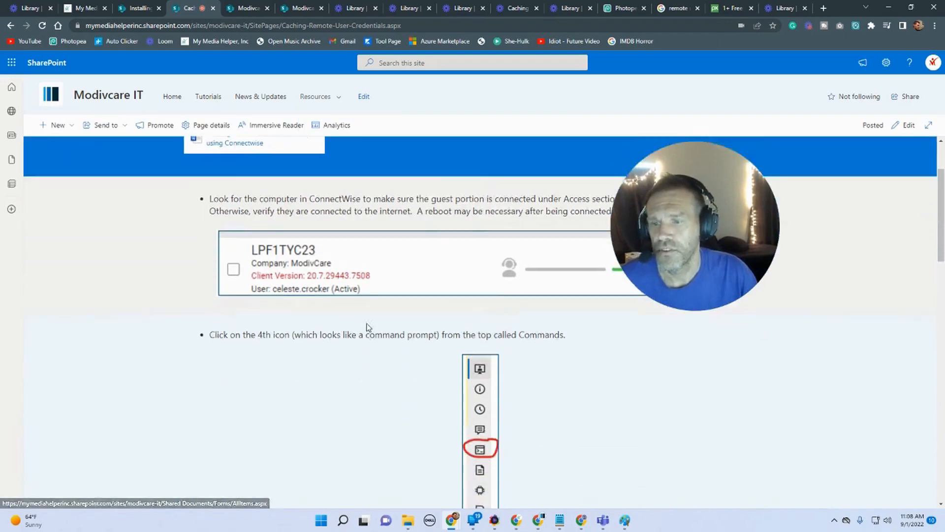
scroll(374, 327, "down", 15)
scroll(384, 327, "up", 15)
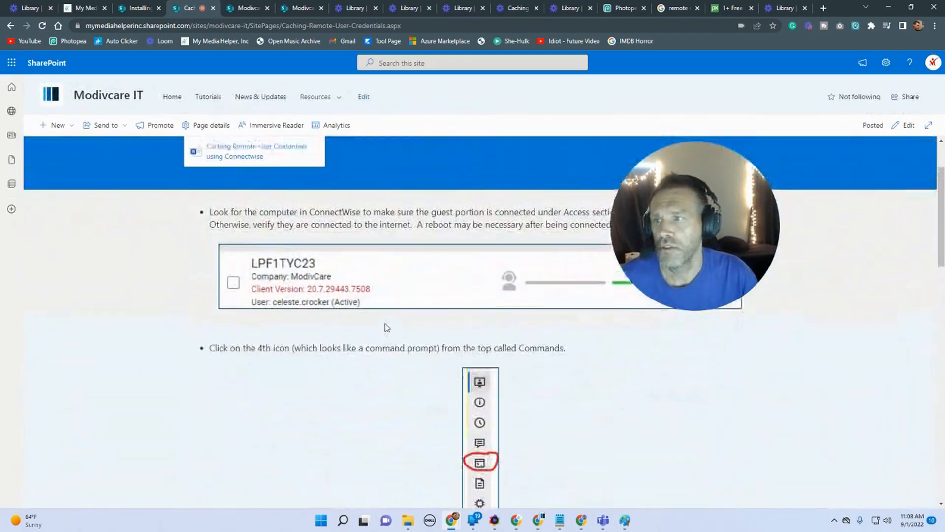
scroll(387, 327, "up", 2)
Step: Open the Tutorials Repository page and examine the Remote User news section
left_click(245, 8)
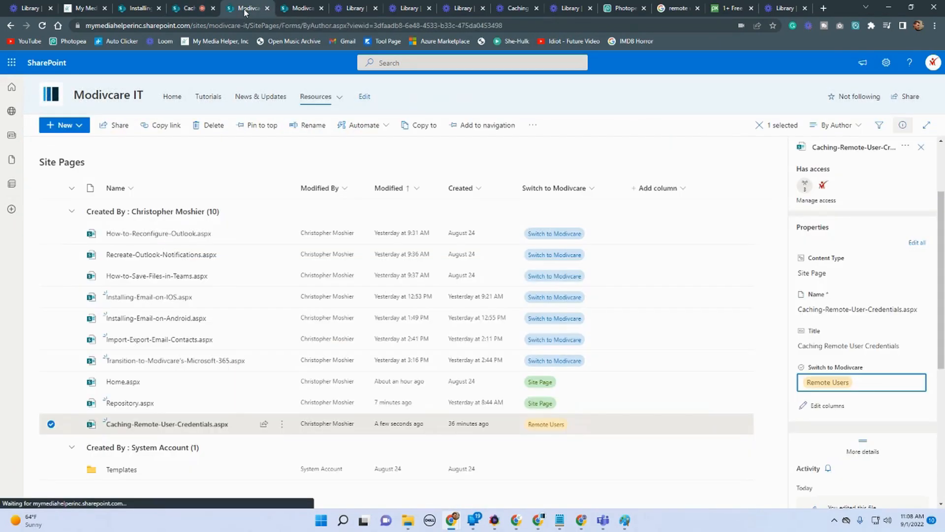
left_click(301, 8)
left_click(139, 8)
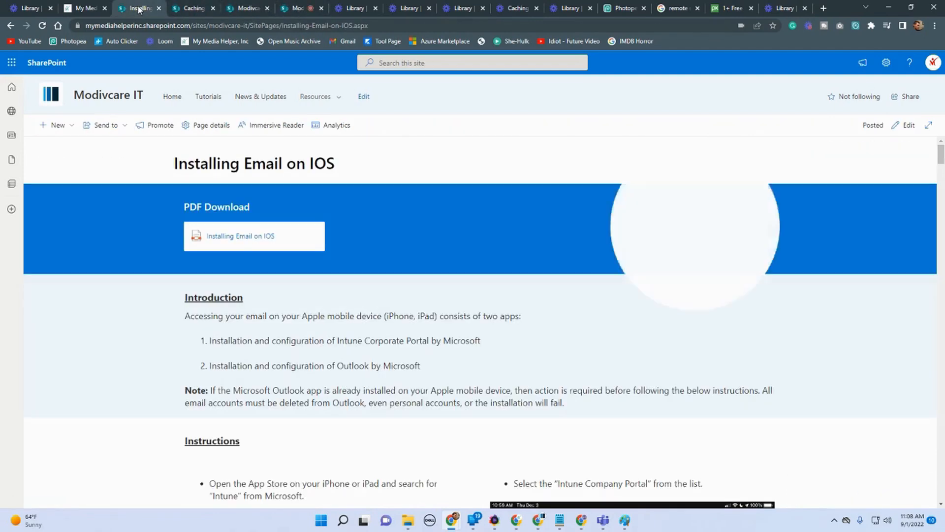
left_click(206, 98)
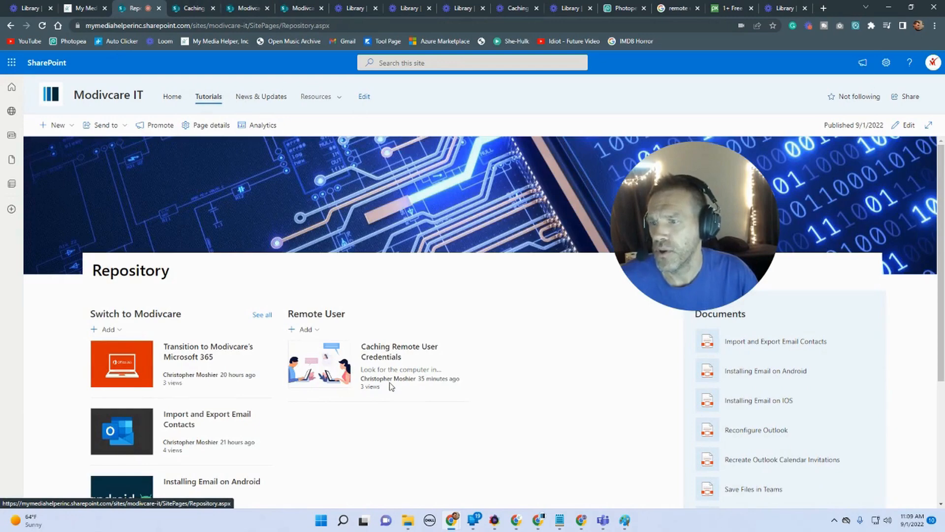
left_click(55, 125)
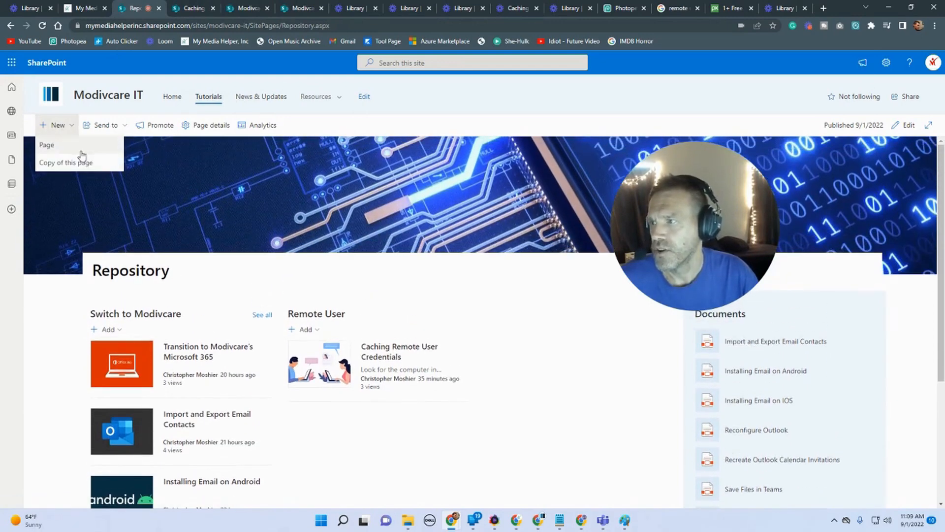
scroll(465, 344, "down", 3)
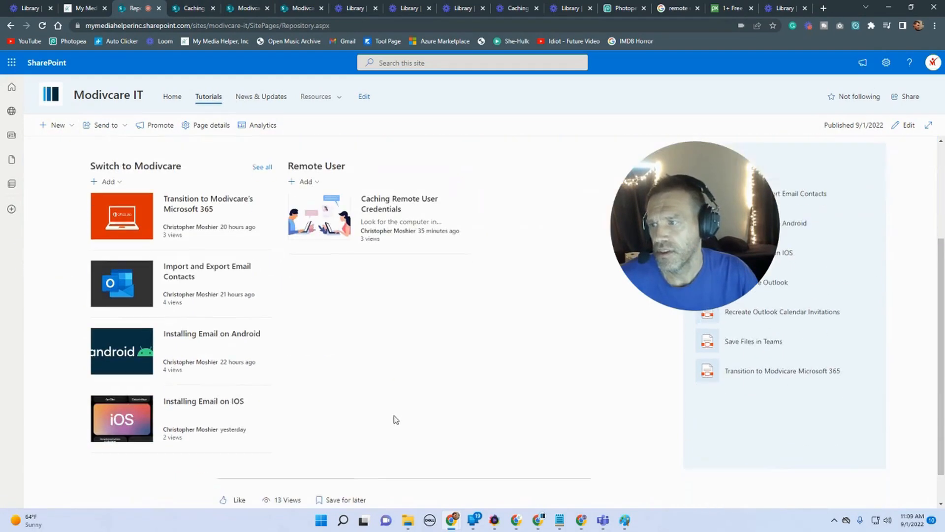
scroll(382, 368, "up", 1)
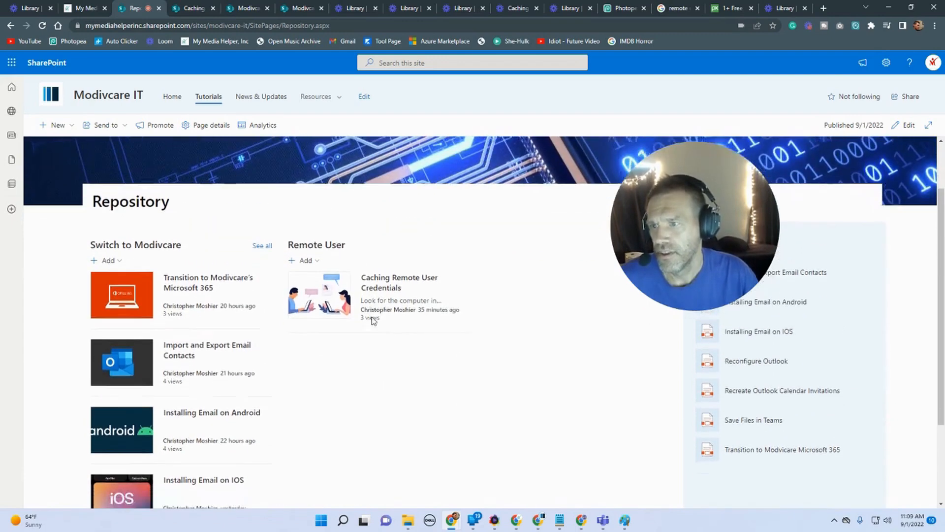
scroll(364, 321, "down", 1)
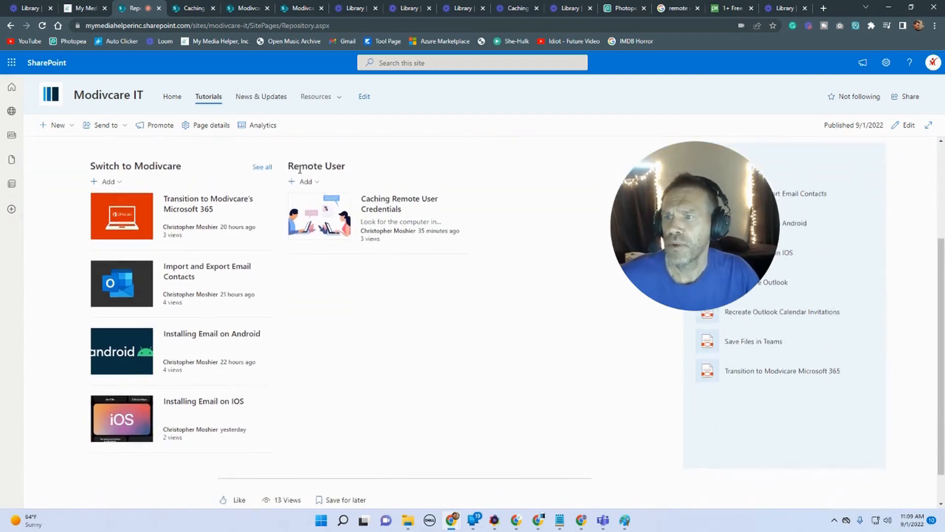
scroll(409, 364, "up", 1)
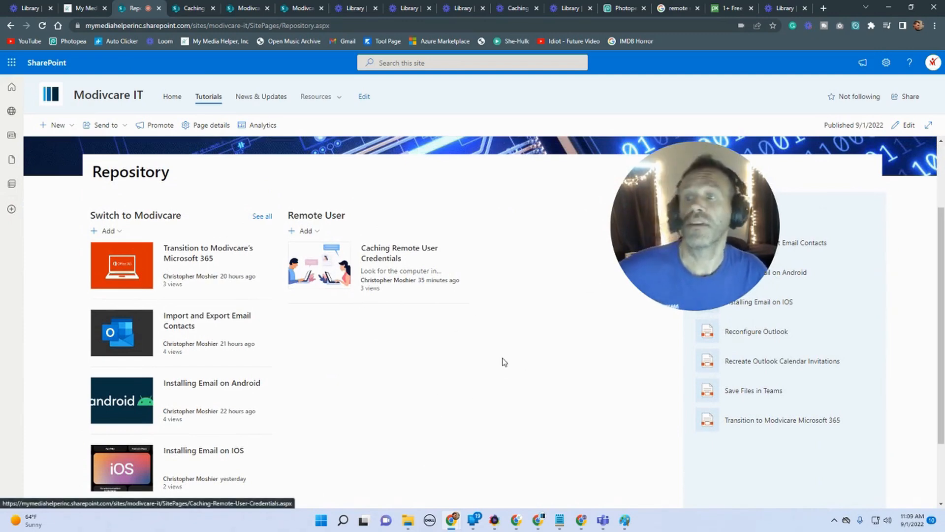
Step: Open the Caching Remote User Credentials post from the Repository and scroll through its content
left_click(363, 268)
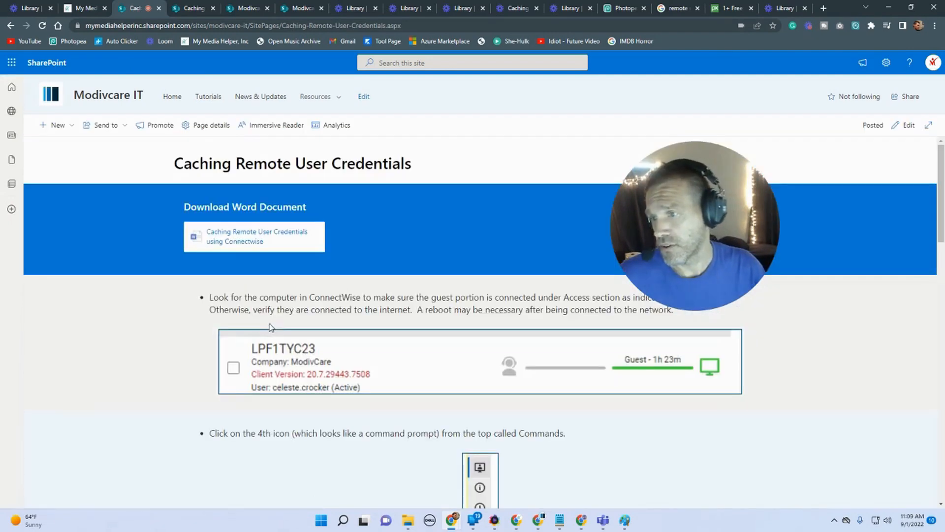
scroll(251, 337, "down", 8)
scroll(387, 176, "down", 10)
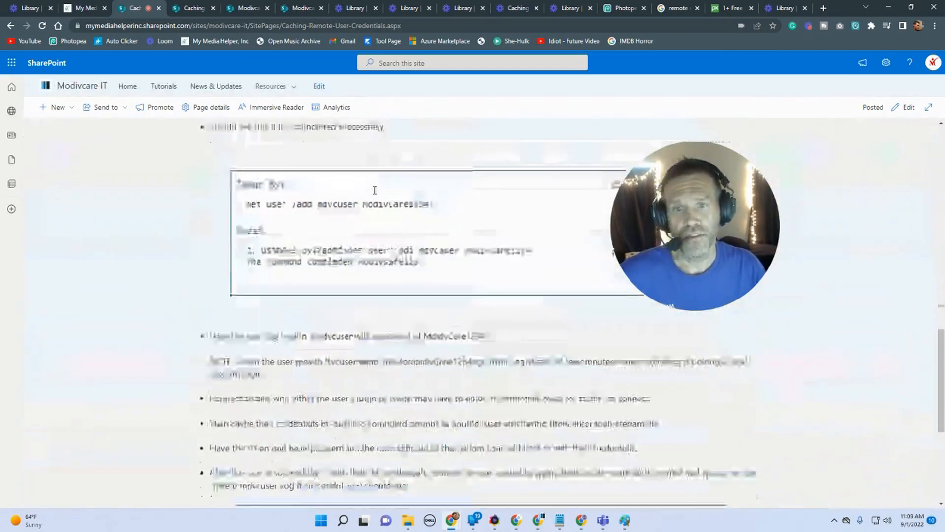
scroll(372, 196, "down", 1)
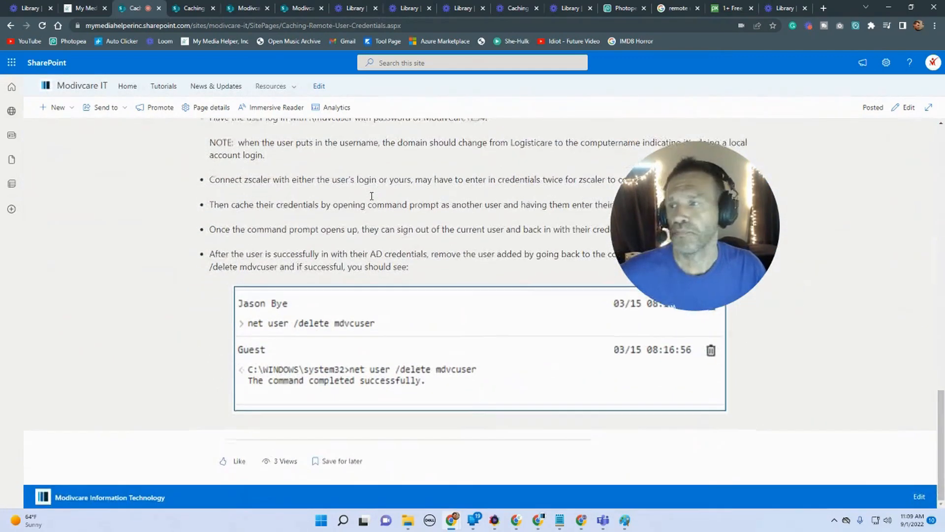
scroll(371, 196, "up", 20)
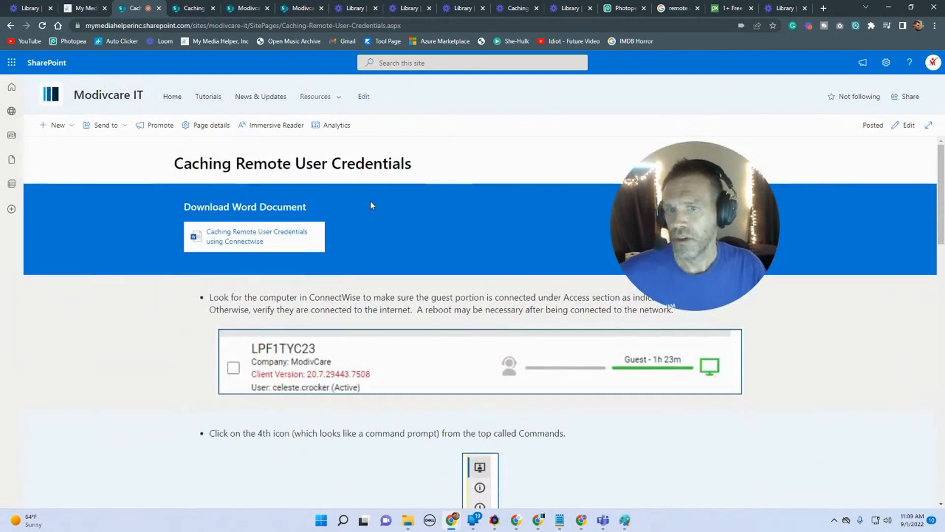